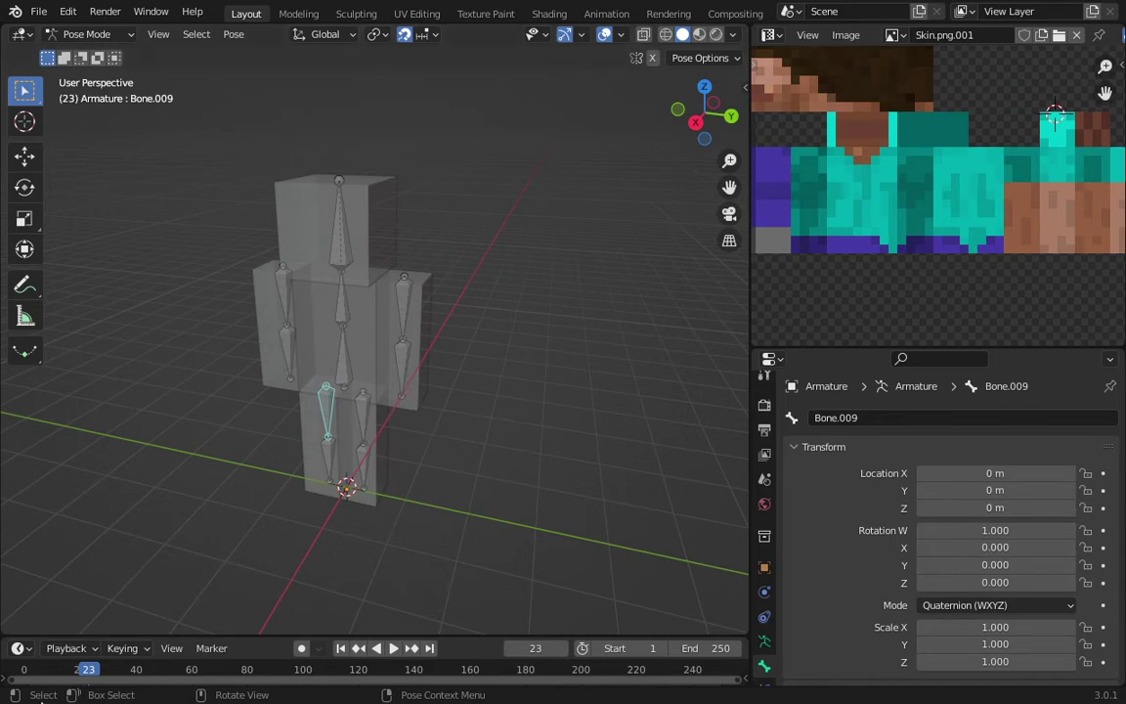
Step: Try rotating the head bone freely in Pose Mode
mouse_move(41, 699)
scroll(254, 305, "down", 3)
scroll(289, 322, "up", 3)
middle_click_drag(289, 322, 410, 387)
middle_click_drag(512, 422, 414, 419)
scroll(402, 395, "down", 1)
scroll(401, 395, "up", 3)
left_click(414, 251)
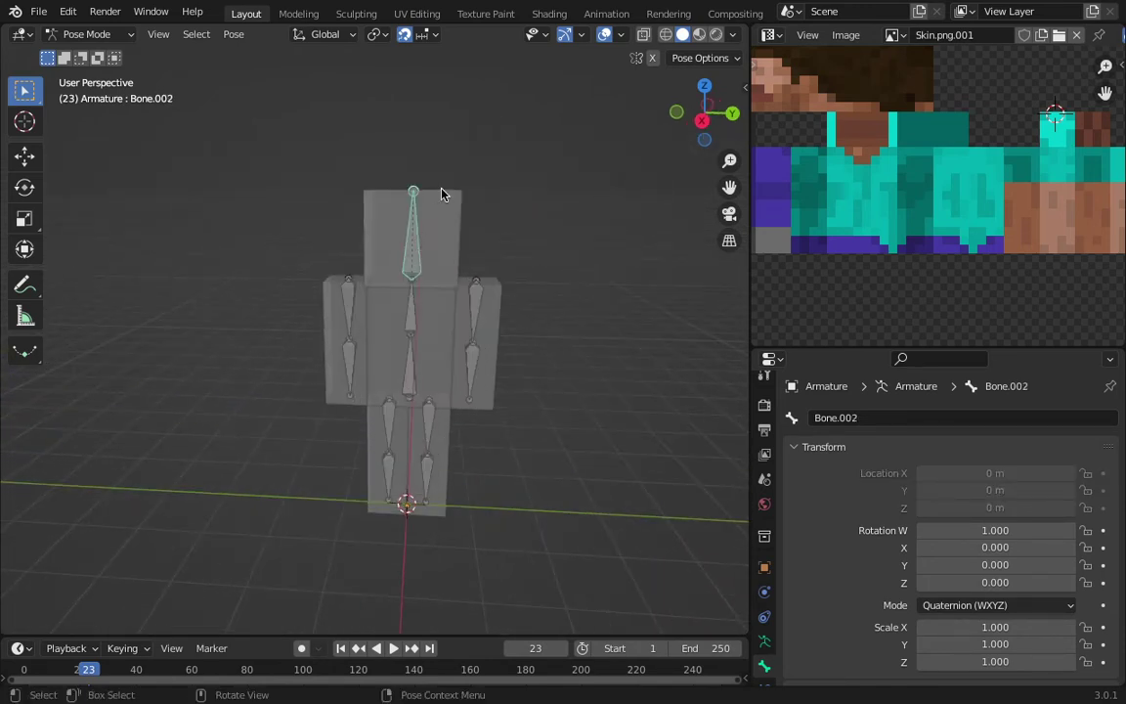
key("r")
key("r")
key("Escape")
Step: Try a free trackball rotation of the upper leg bone on the -Y side to test its influence on the head
left_click(388, 437)
key("r")
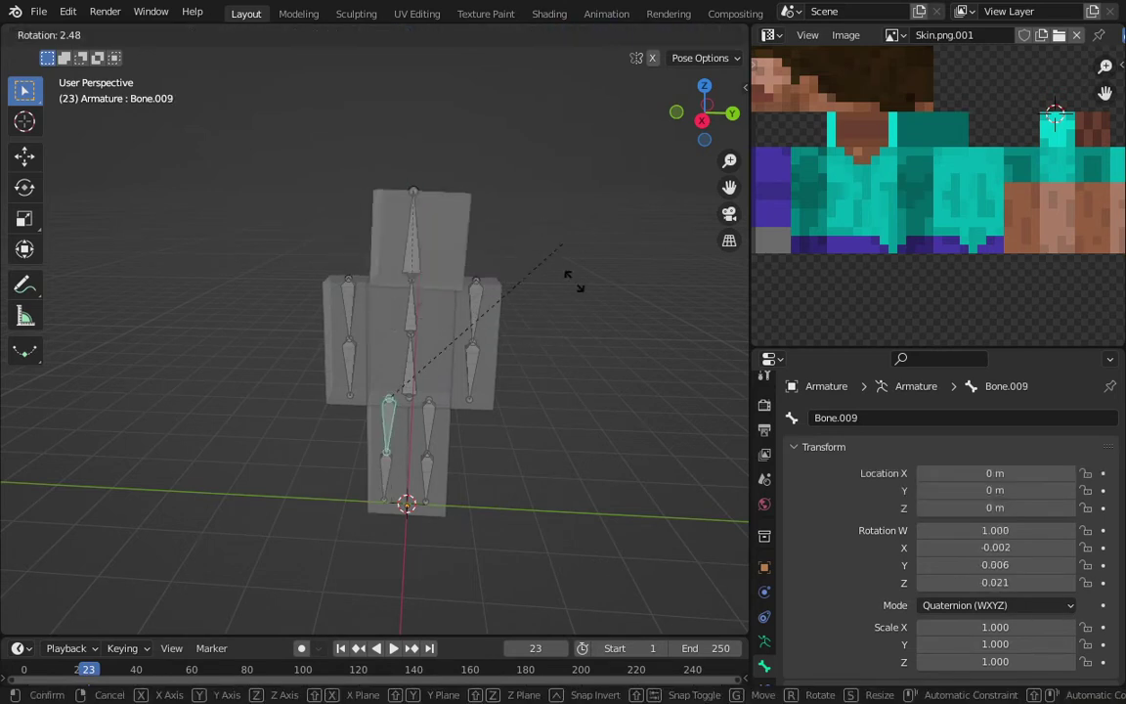
key("r")
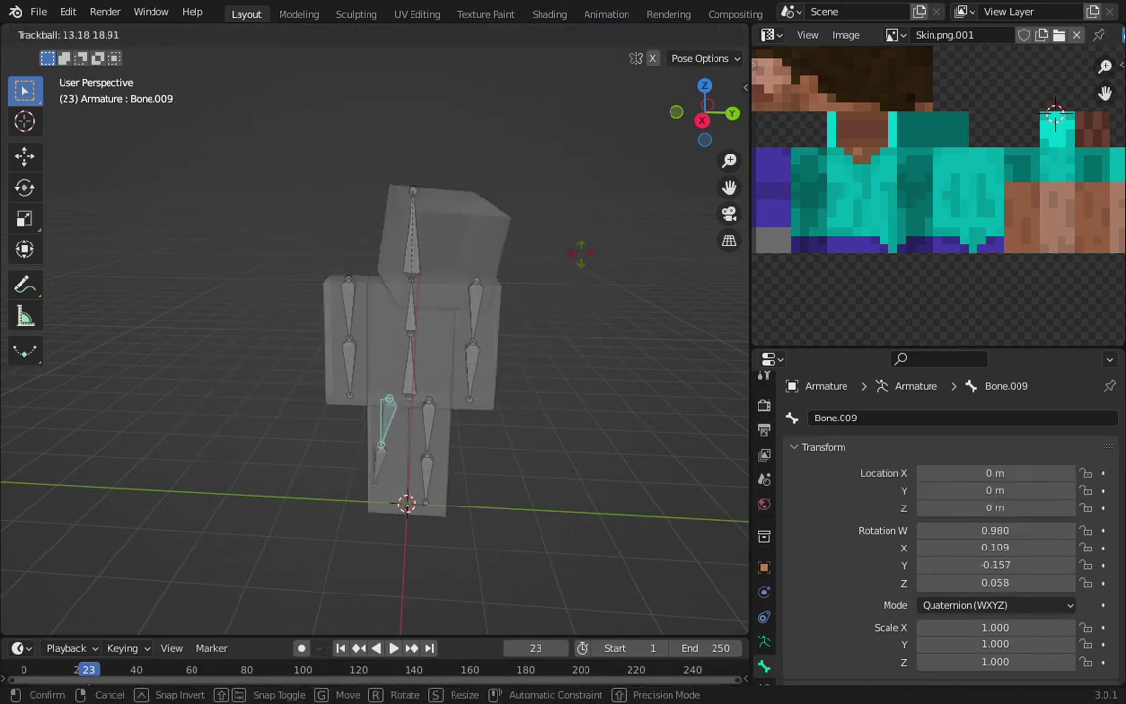
key("Escape")
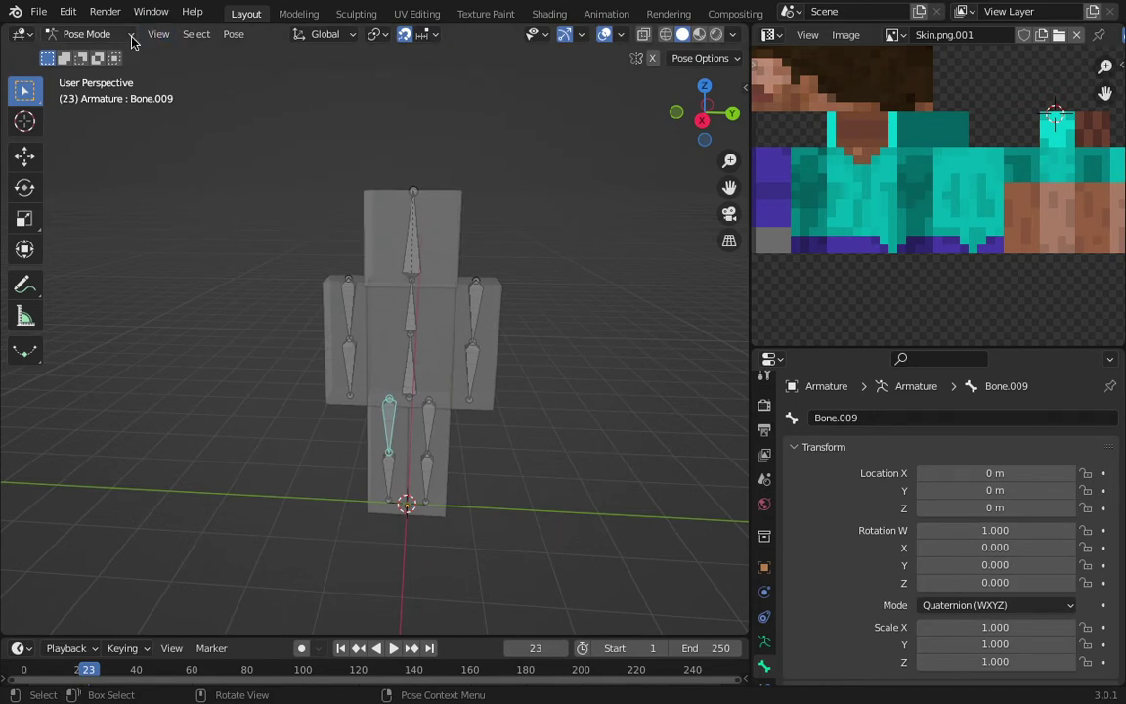
Step: Leave Pose Mode, select the head mesh and put it into Weight Paint mode
left_click(63, 37)
left_click(69, 53)
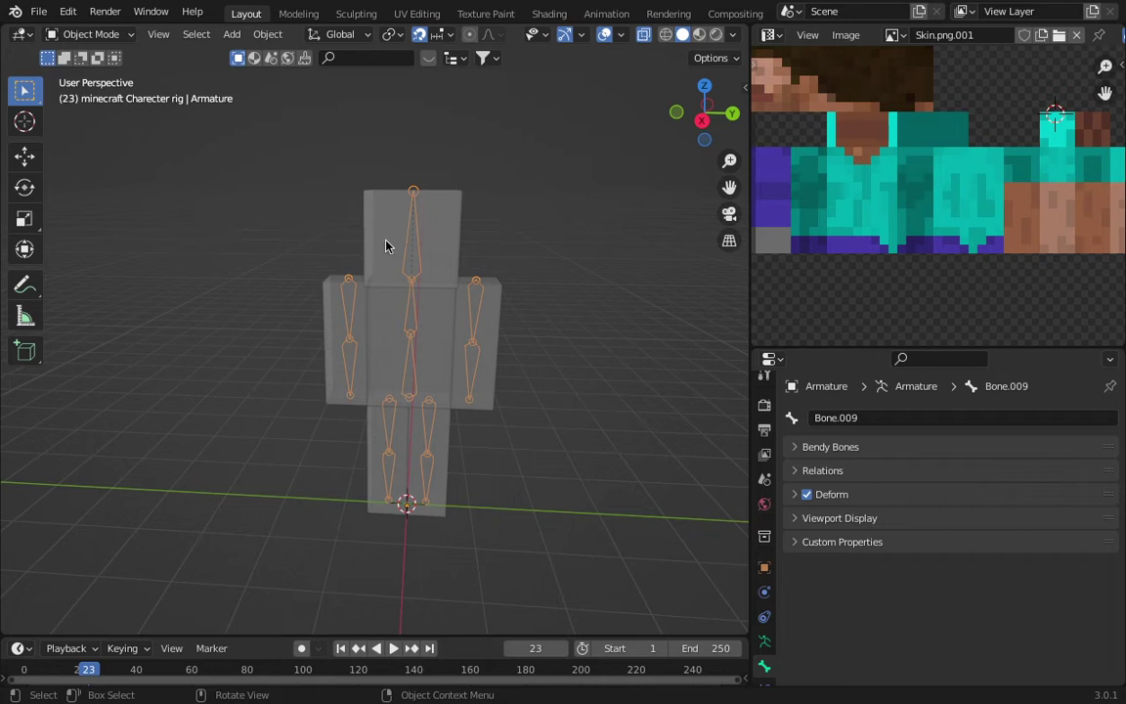
left_click(386, 246)
left_click(90, 36)
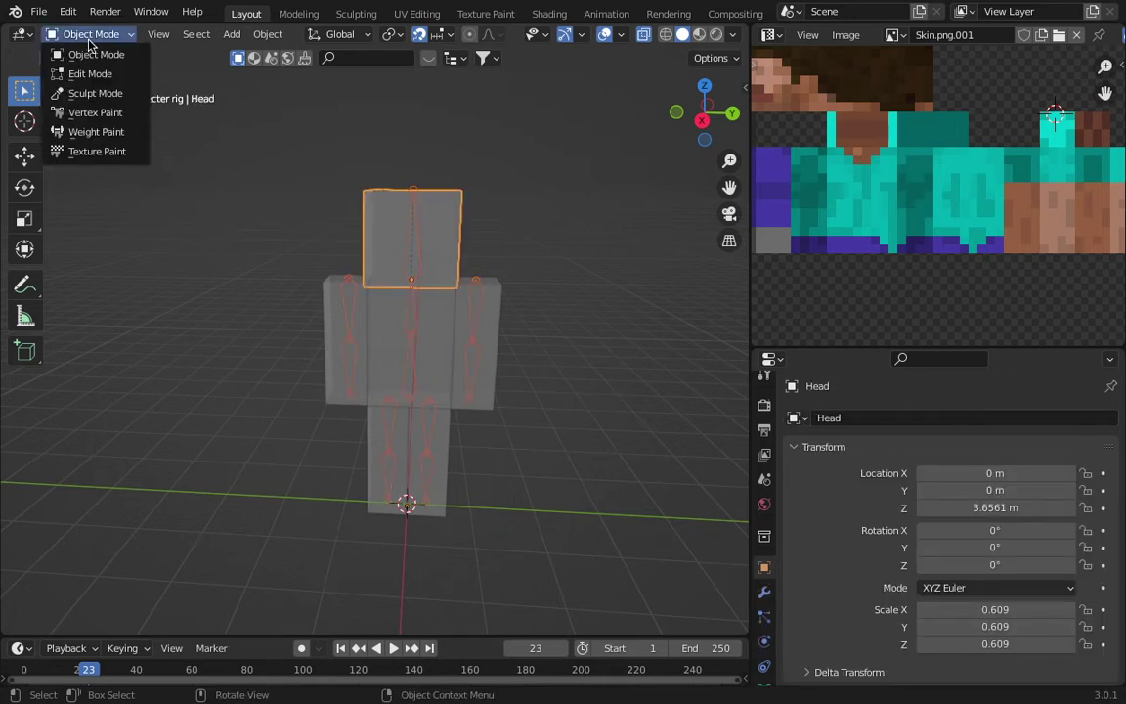
left_click(94, 130)
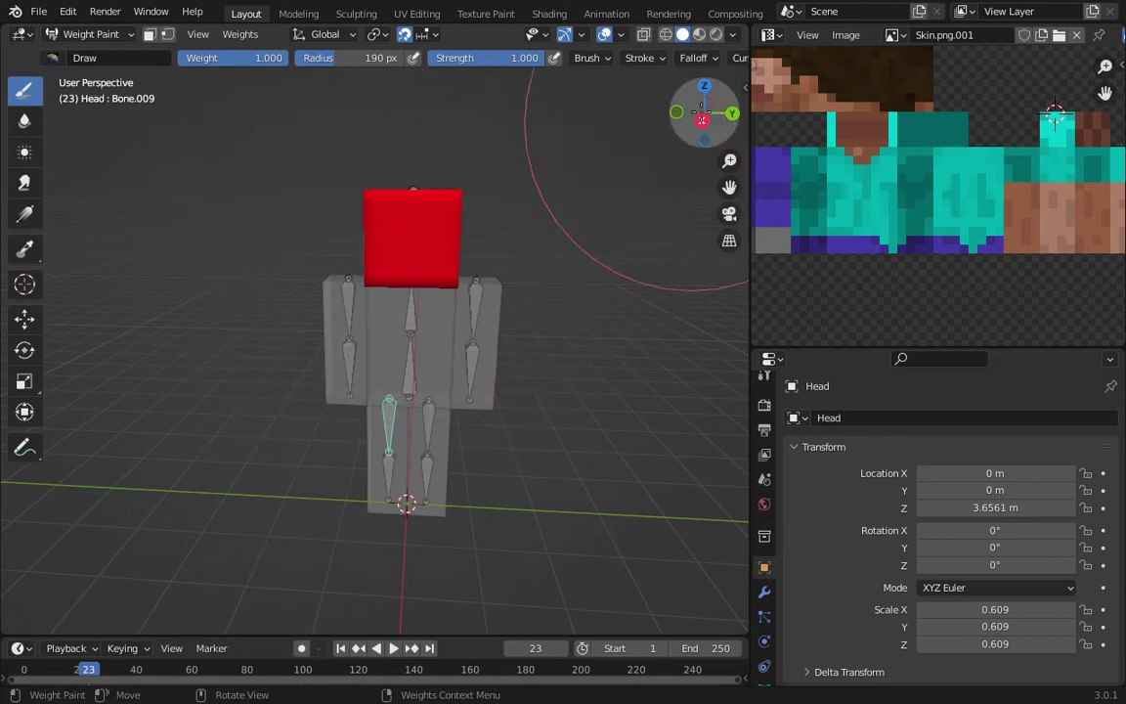
Step: Erase the upper leg bone's weights from the whole head using the Subtract brush with X-ray enabled, and return to Object Mode
left_click(76, 58)
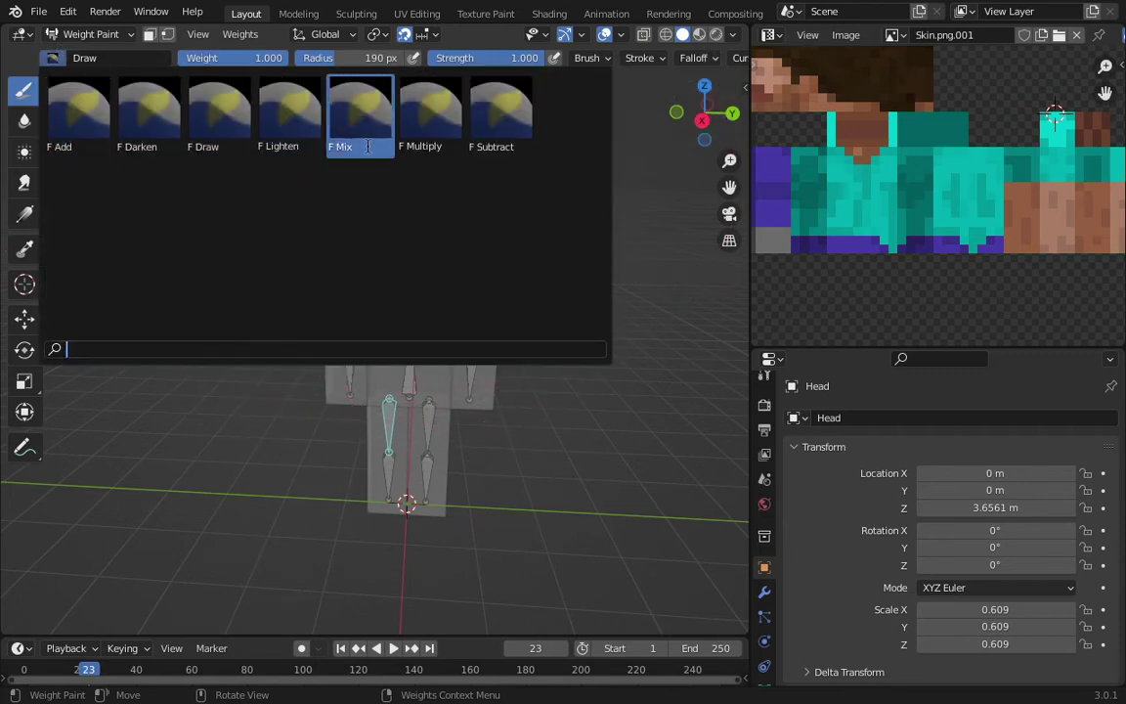
left_click(498, 116)
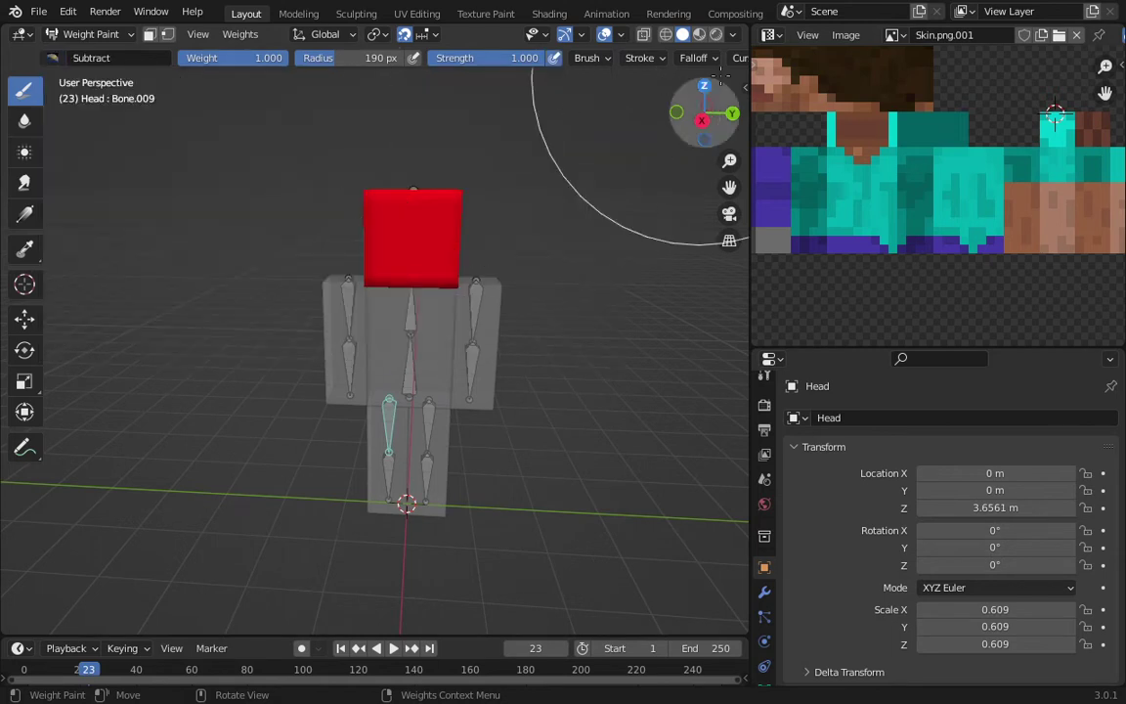
left_click(643, 36)
mouse_move(415, 277)
left_mouse_down()
mouse_move(386, 259)
mouse_move(427, 238)
left_mouse_up()
mouse_move(427, 238)
middle_mouse_down()
mouse_move(391, 335)
mouse_move(364, 365)
middle_mouse_up()
mouse_move(377, 214)
middle_mouse_down()
mouse_move(307, 209)
mouse_move(269, 292)
mouse_move(370, 292)
mouse_move(419, 252)
mouse_move(397, 208)
mouse_move(387, 378)
mouse_move(431, 420)
mouse_move(390, 377)
mouse_move(390, 327)
mouse_move(422, 354)
mouse_move(365, 377)
middle_mouse_up()
scroll(378, 390, "down", 2)
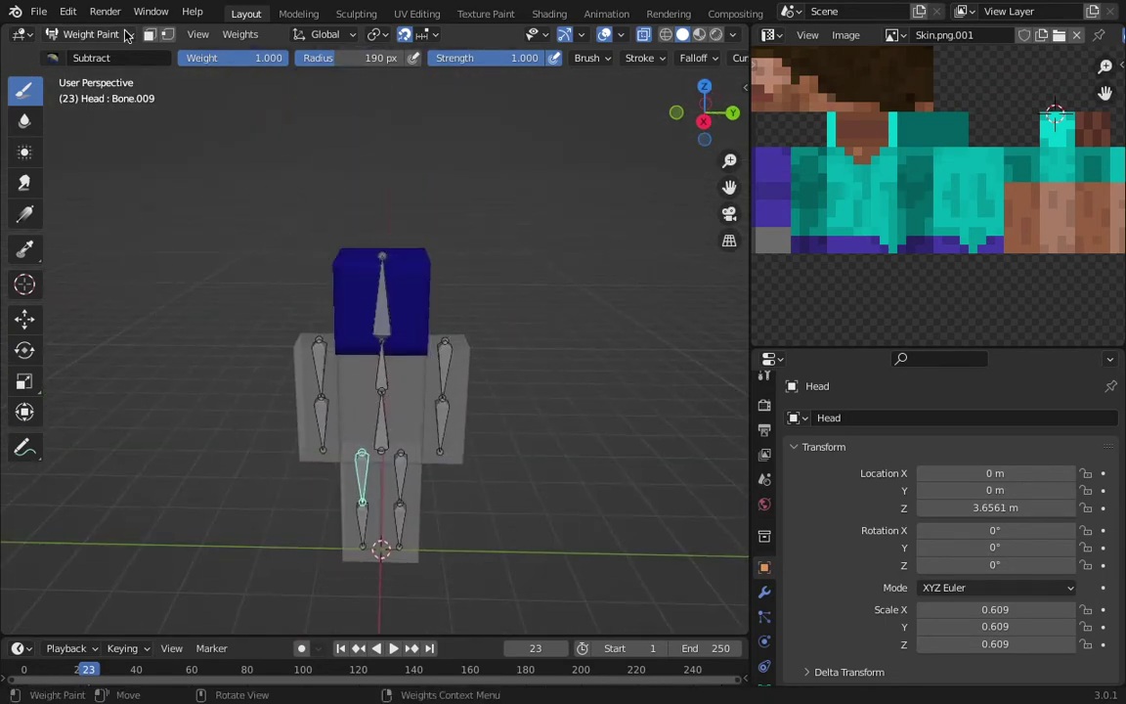
left_click(125, 35)
left_click(110, 53)
Step: Put the armature into Pose Mode and try rotating the upper leg bone again
left_click(378, 405)
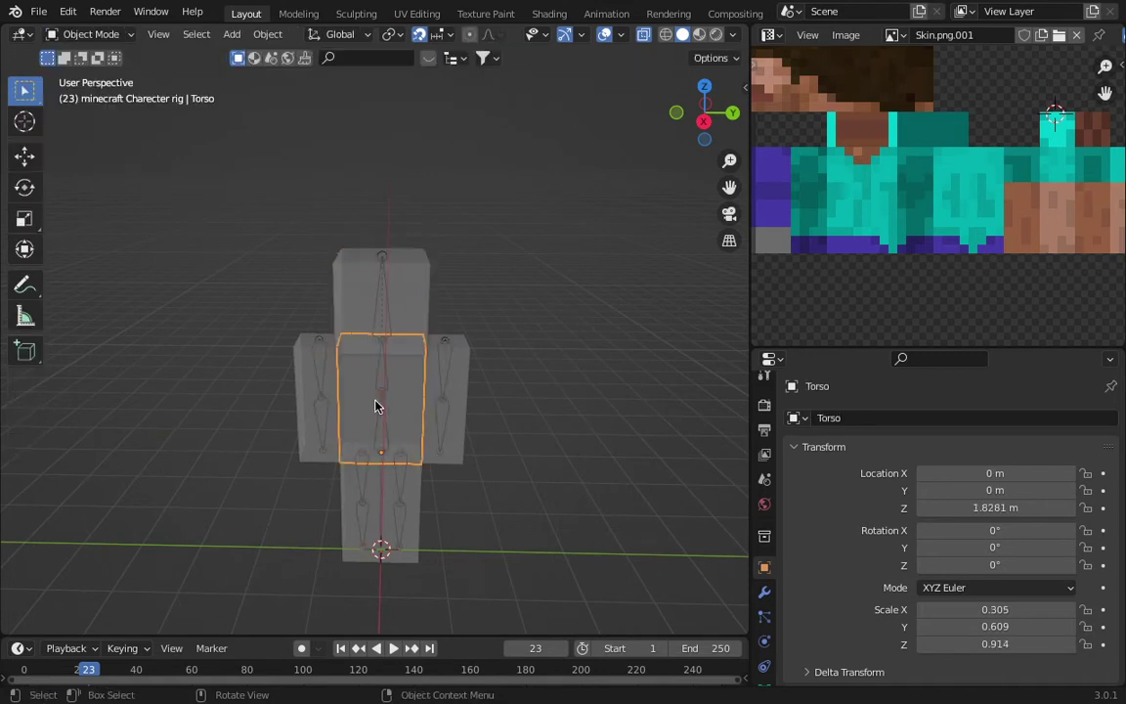
left_click(316, 344)
left_click(320, 350)
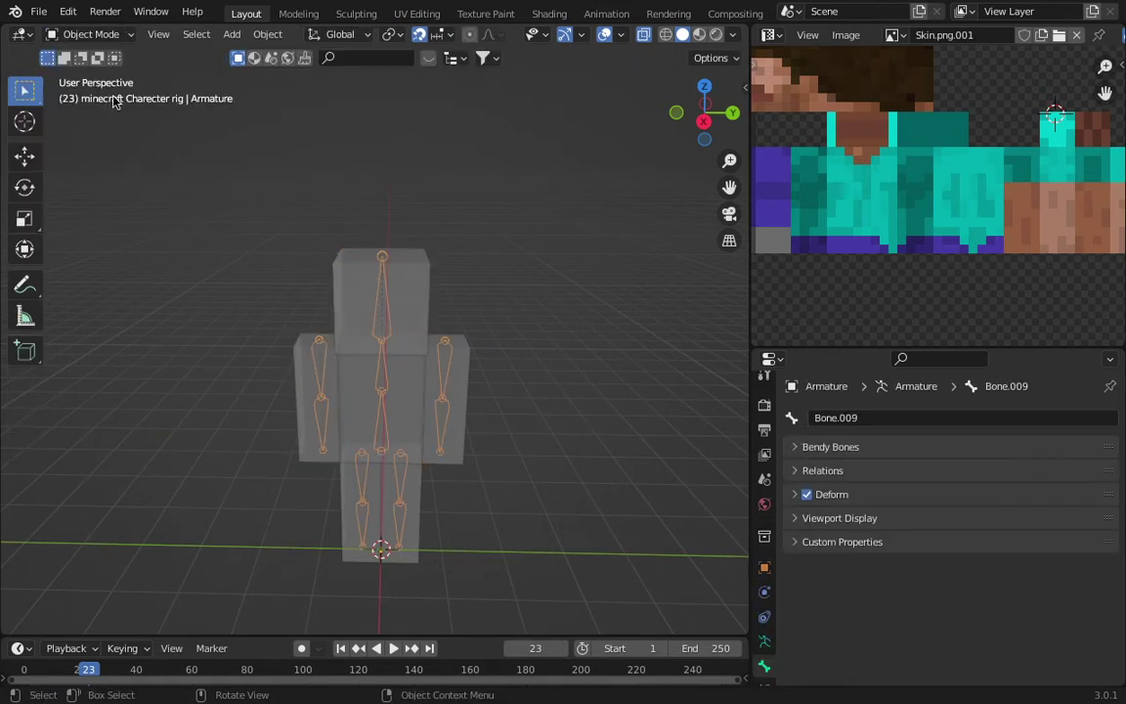
left_click(92, 34)
left_click(103, 94)
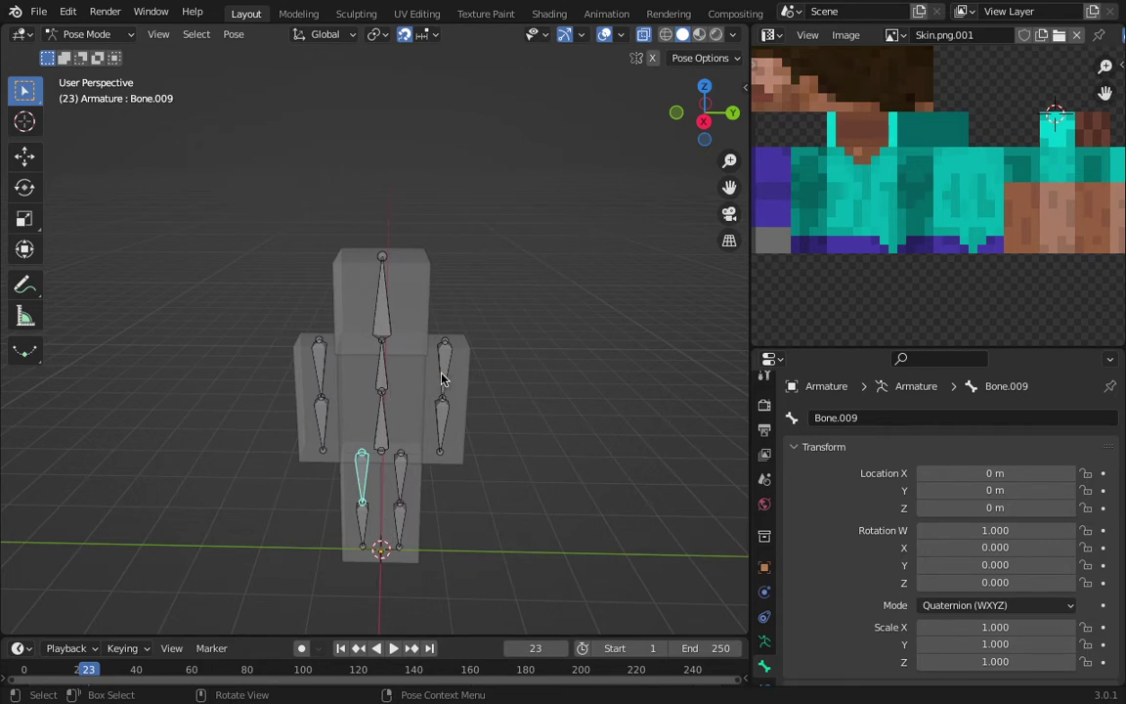
key("r")
key("Escape")
left_click(85, 34)
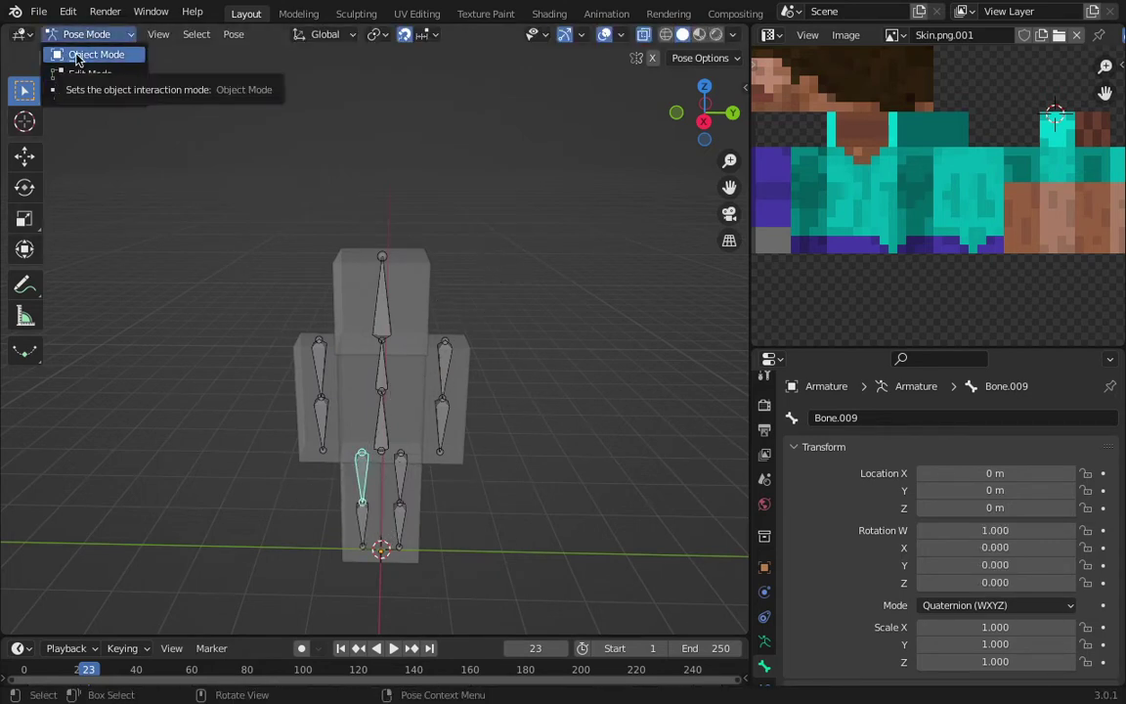
left_click(65, 92)
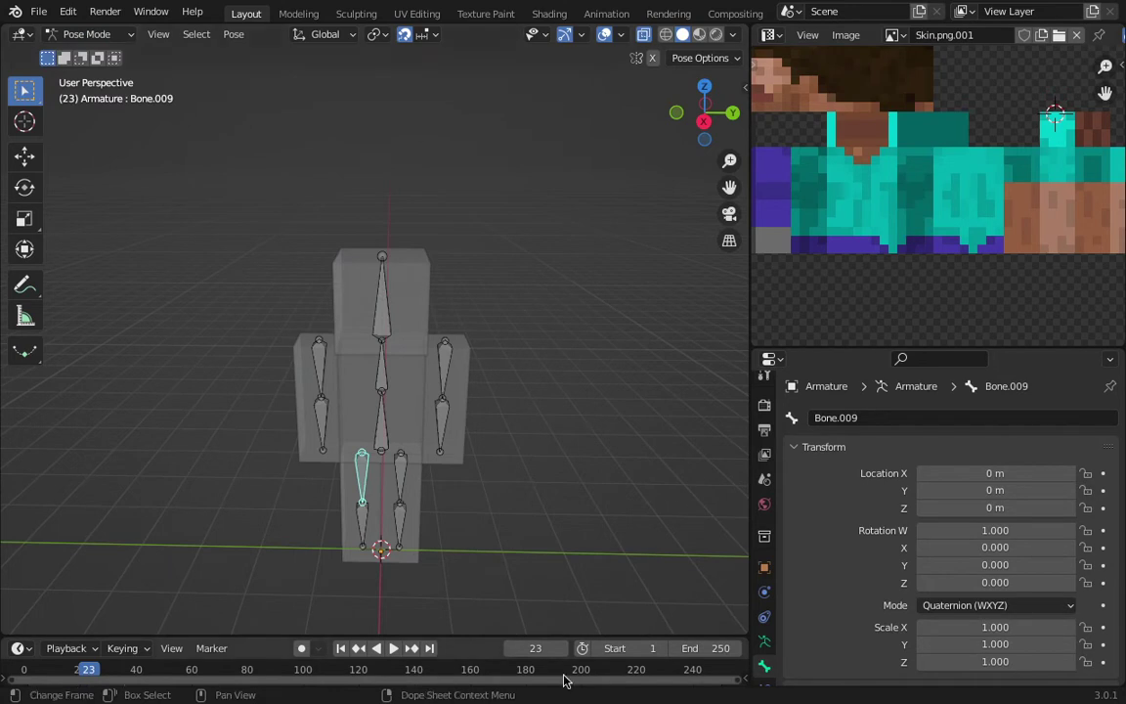
Step: Return to Object Mode, deselect everything and add a 2 m plane mesh at the world origin
left_click(61, 36)
left_click(74, 51)
left_click(225, 225)
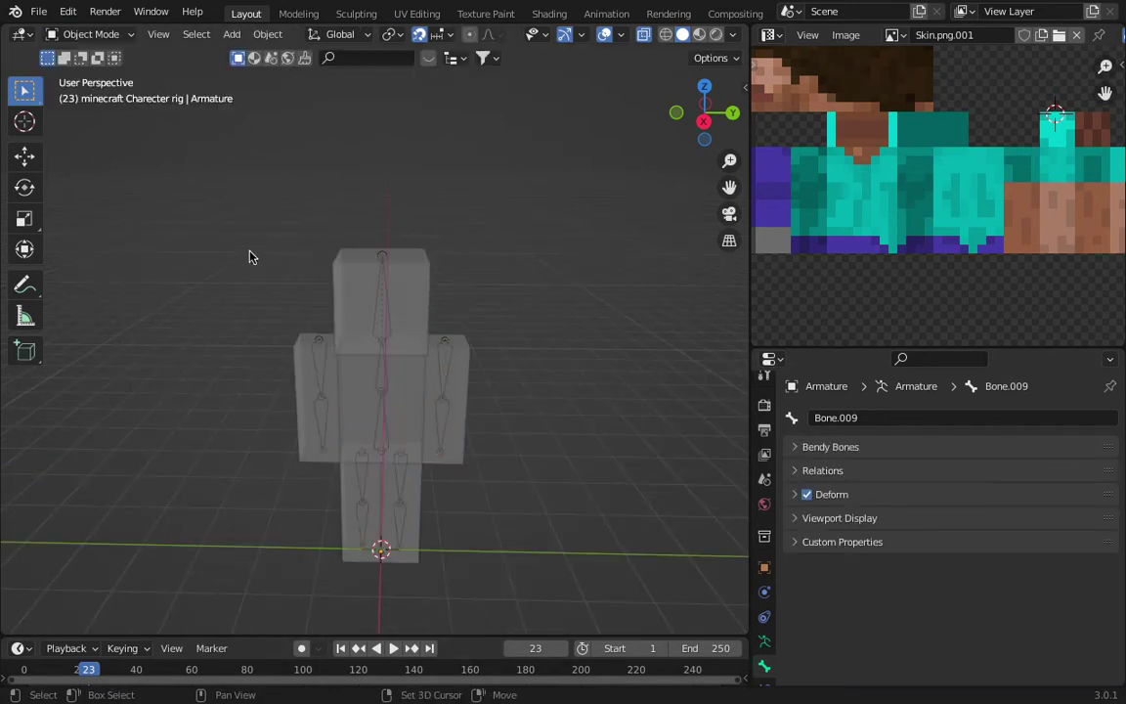
key("shift+a")
mouse_move(225, 252)
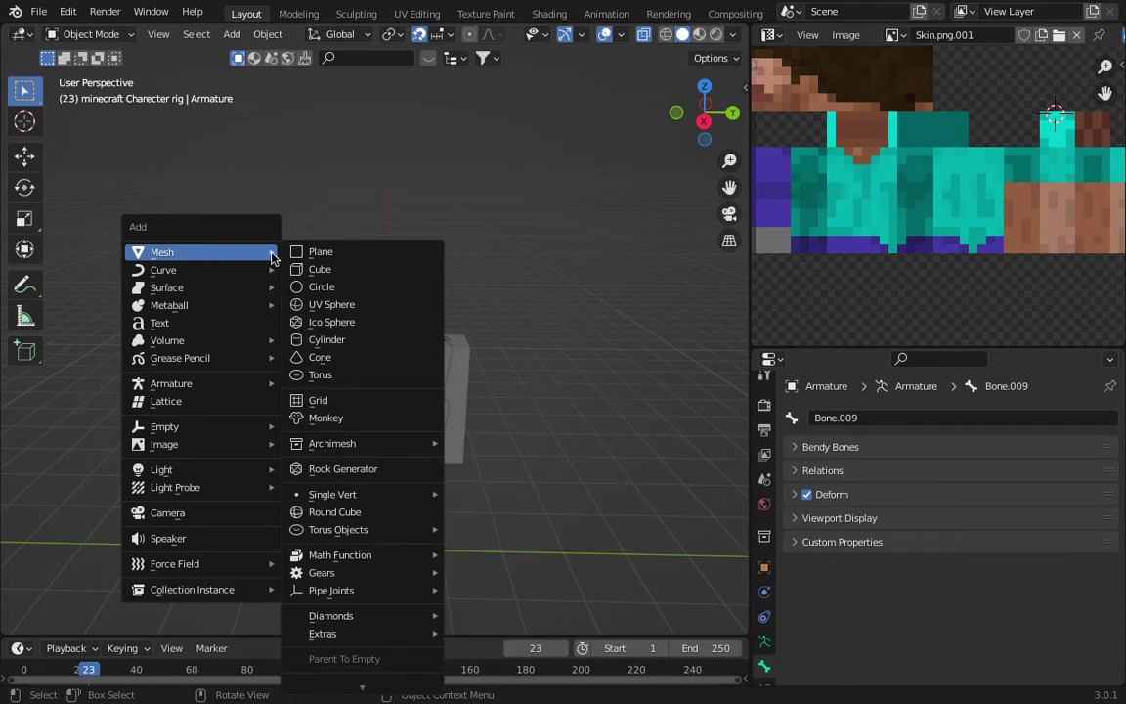
left_click(322, 252)
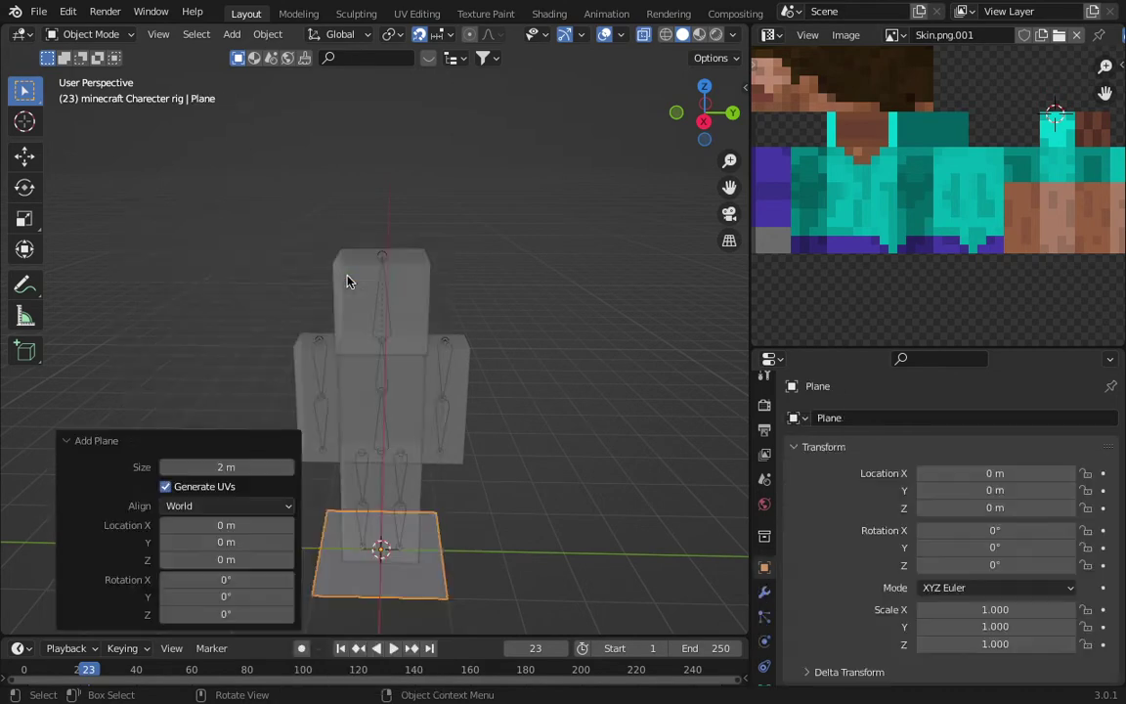
middle_click_drag(348, 279, 400, 427)
scroll(400, 427, "up", 4)
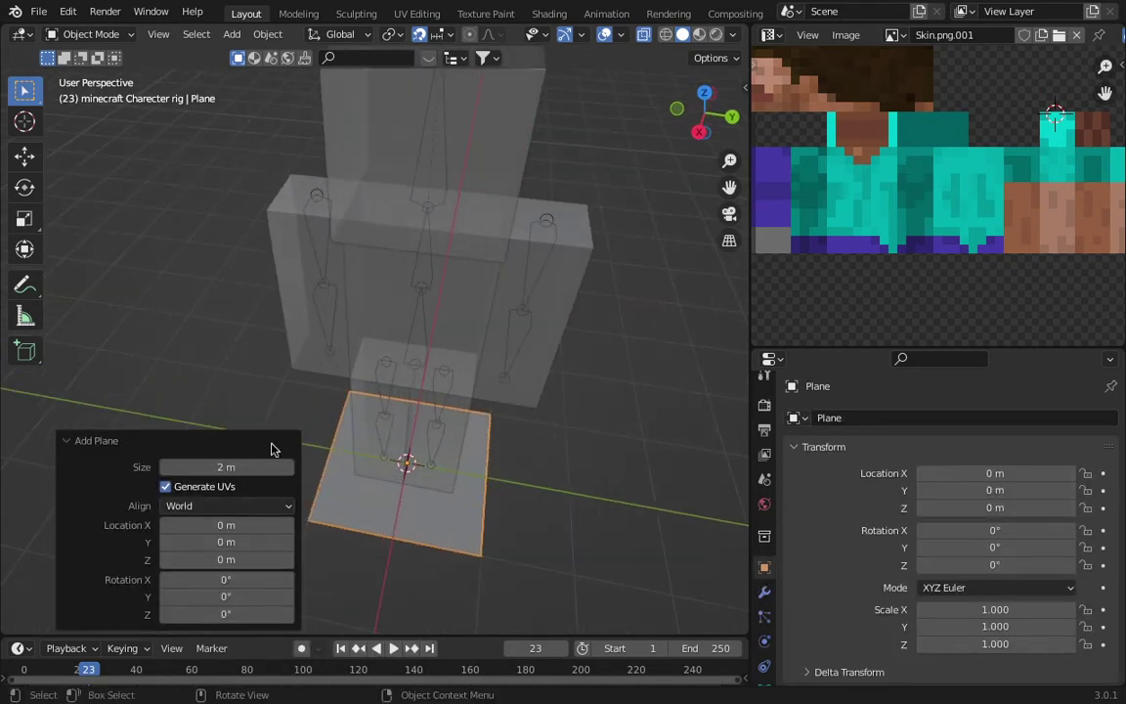
left_click(63, 441)
Step: Select the plane under the character's feet and change the Image Editor area to the Outliner
middle_click_drag(259, 366, 414, 219)
left_click(395, 173)
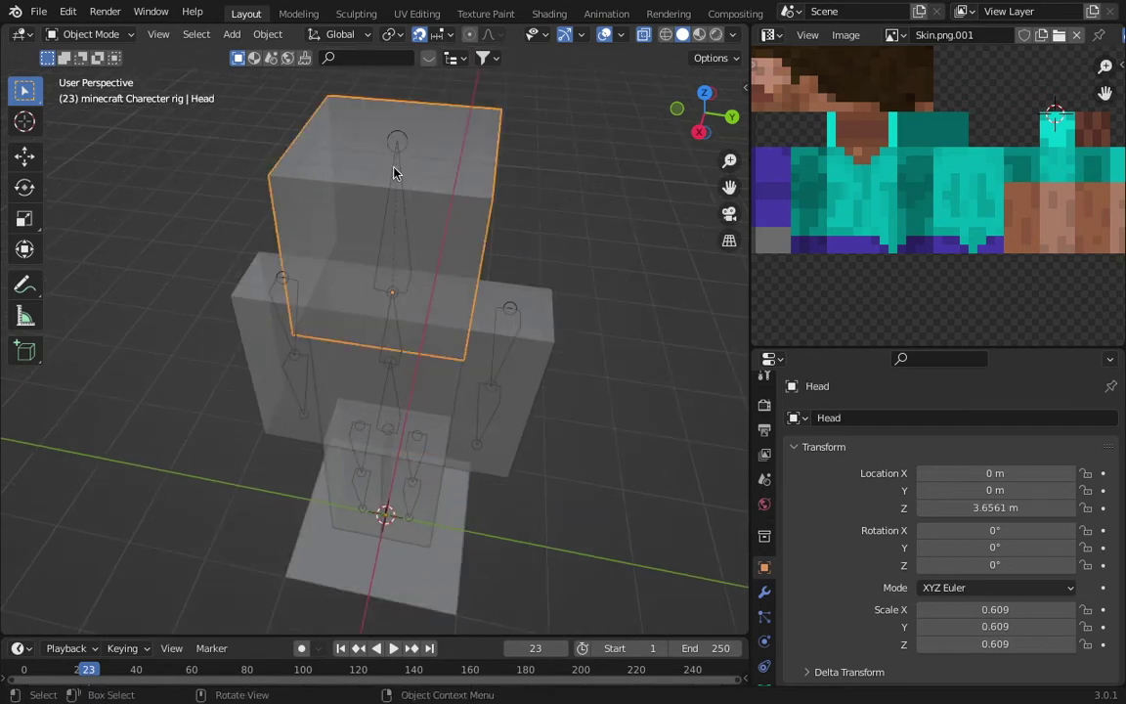
left_click(421, 528)
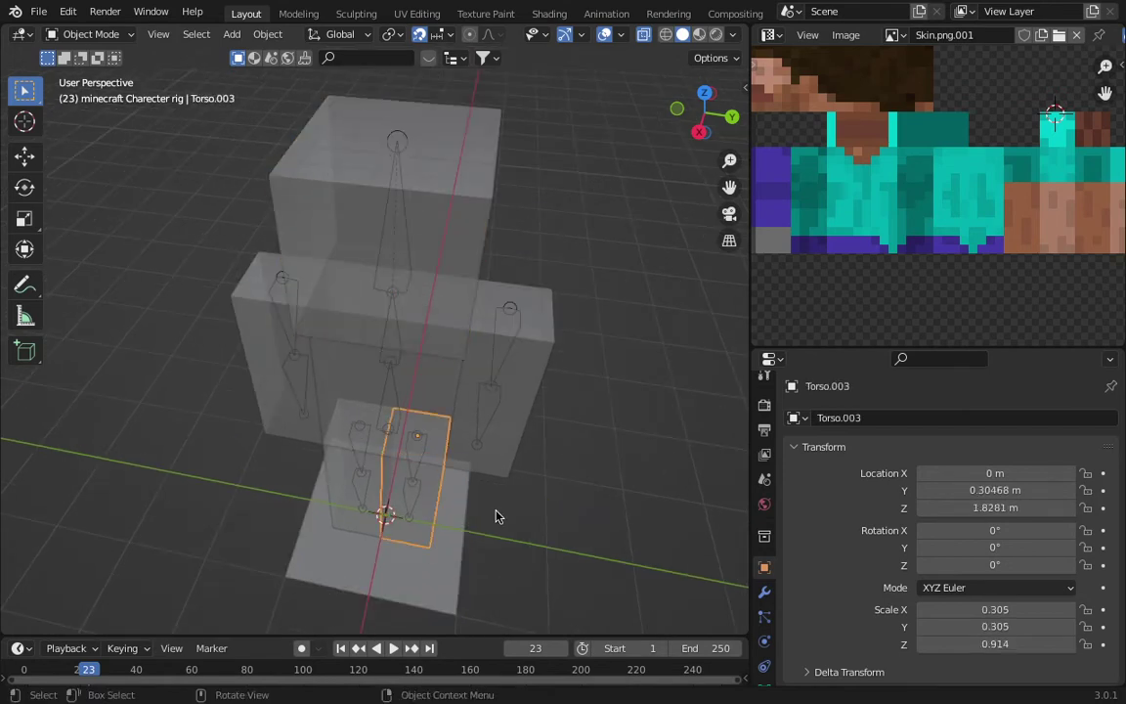
left_click(423, 613)
left_click(770, 34)
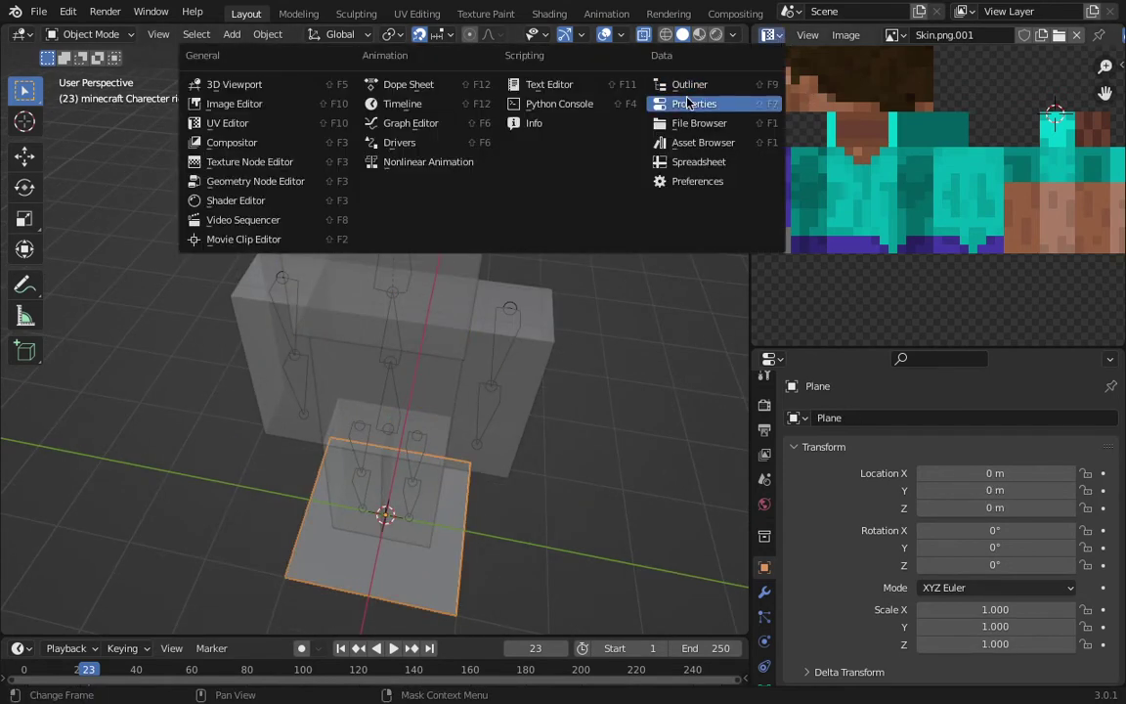
left_click(689, 85)
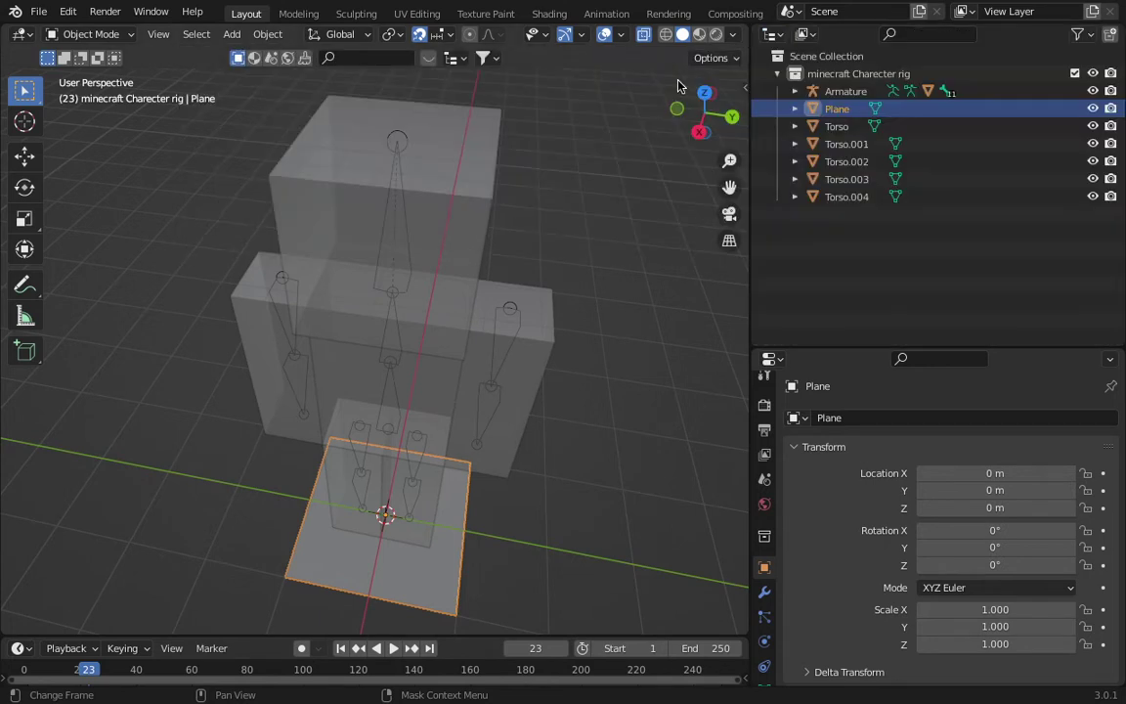
Step: Rename the plane object as "Bone shapes"
double_click(836, 109)
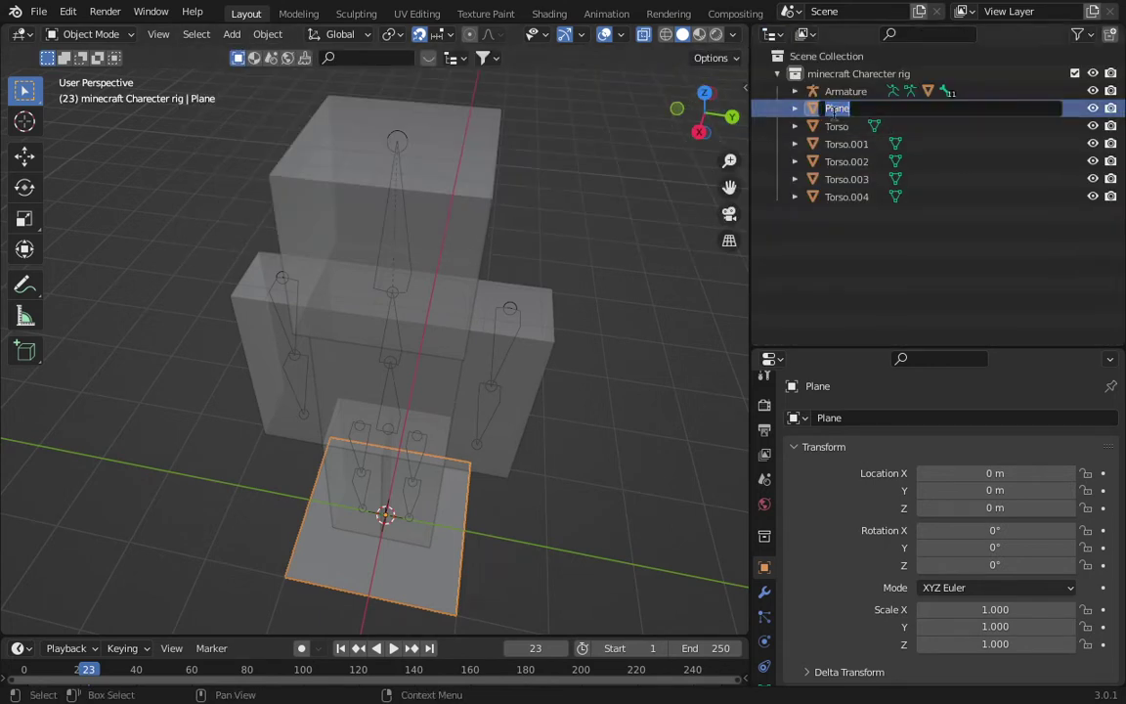
type("Bone shapes")
key("Return")
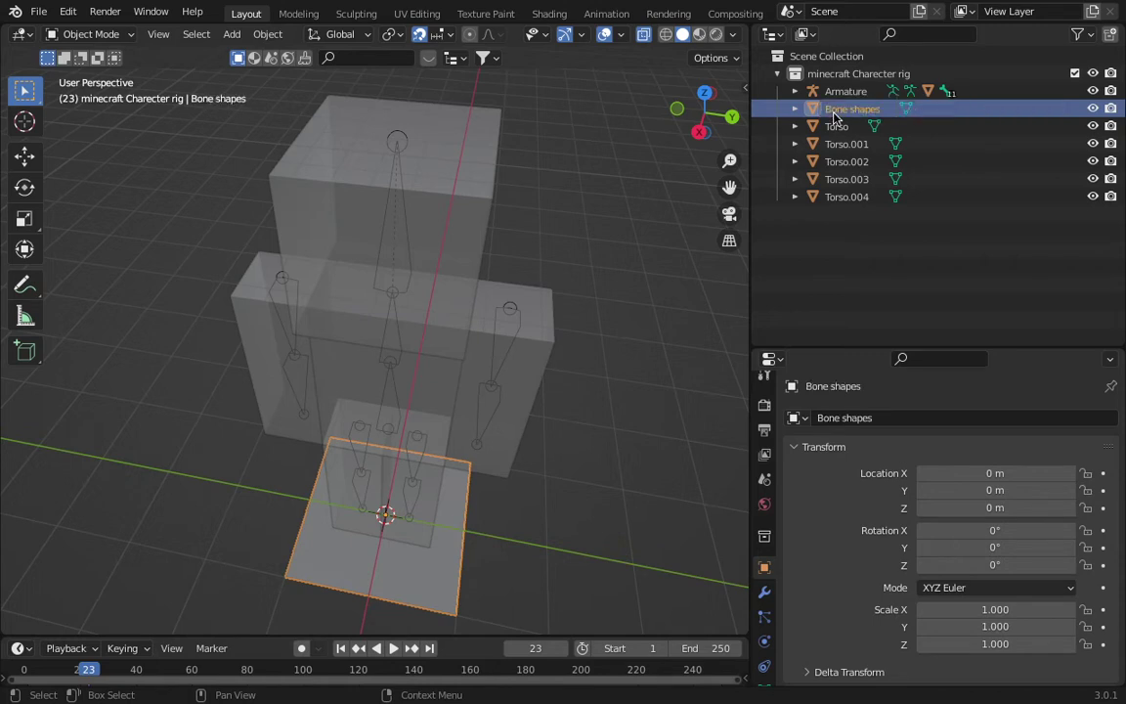
Step: Identify the character's left arm mesh, Torso.001, and rename it as "Hanr Left"
left_click(836, 126)
middle_click_drag(352, 294, 390, 248)
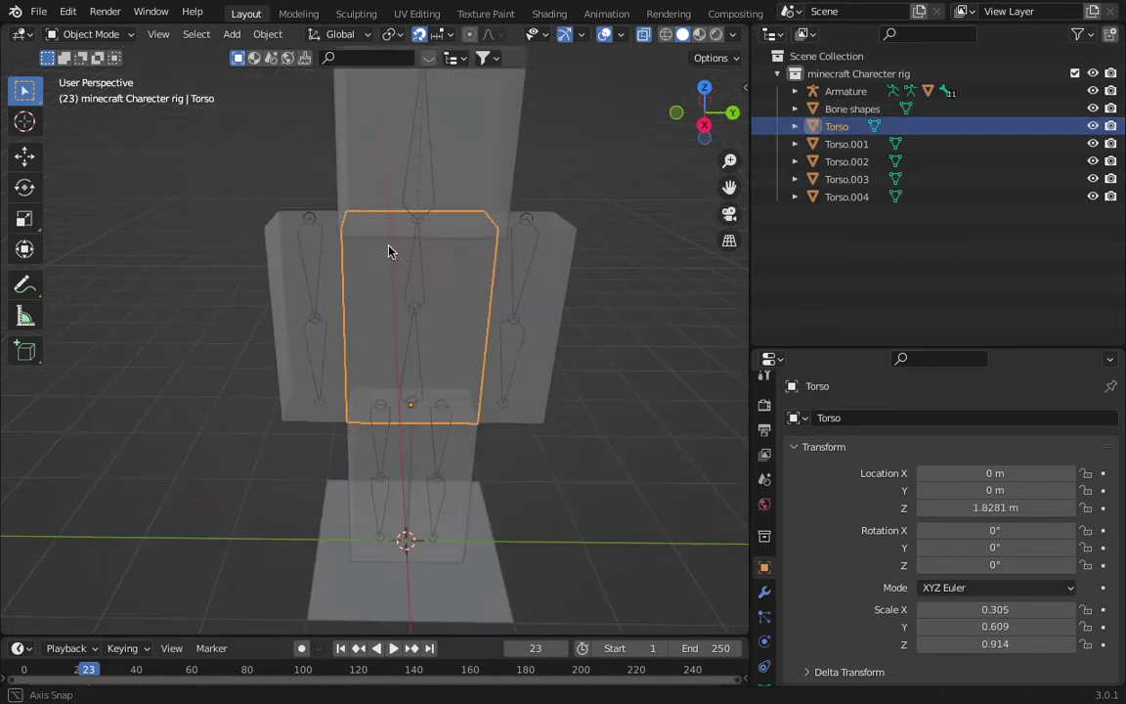
left_click(846, 144)
double_click(845, 144)
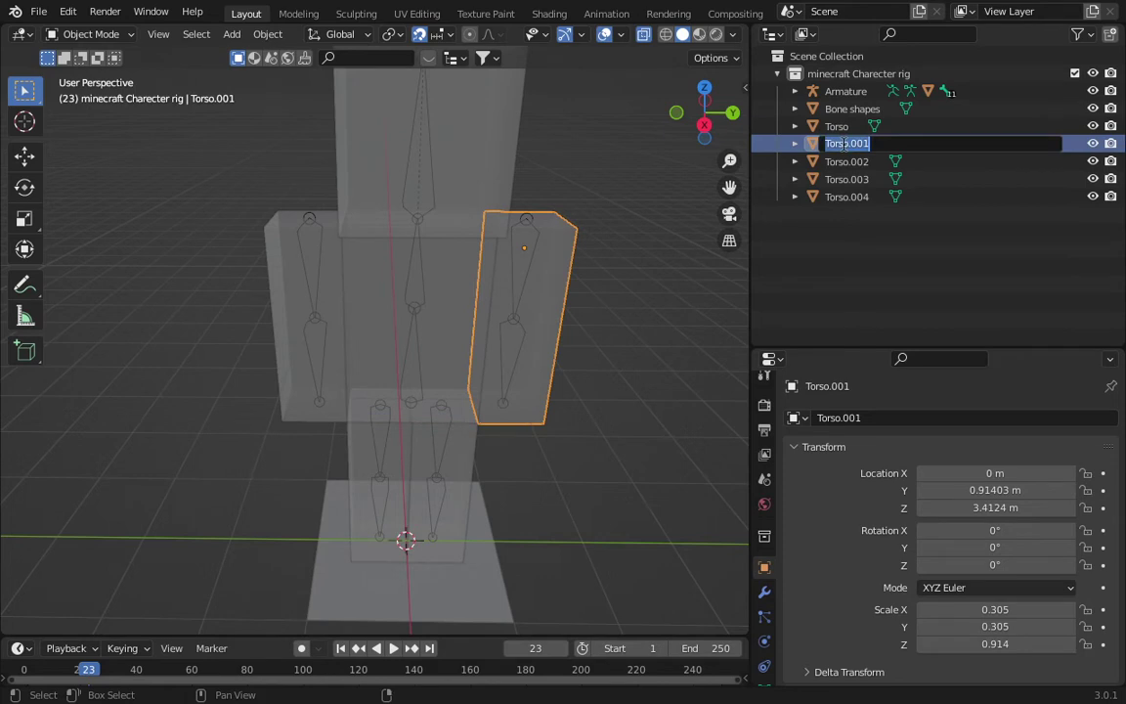
type("Hanr Left")
key("Return")
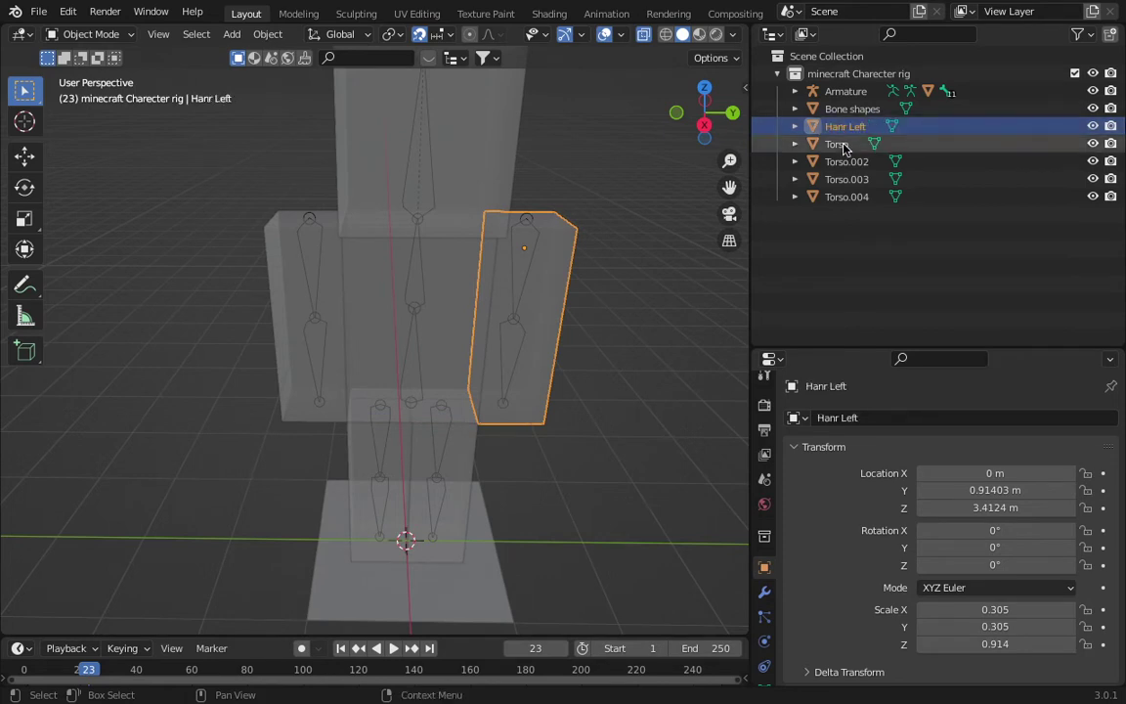
Step: Rename the character's other arm mesh, Torso.002, as "Hand Right"
left_click(841, 145)
left_click(849, 162)
double_click(853, 160)
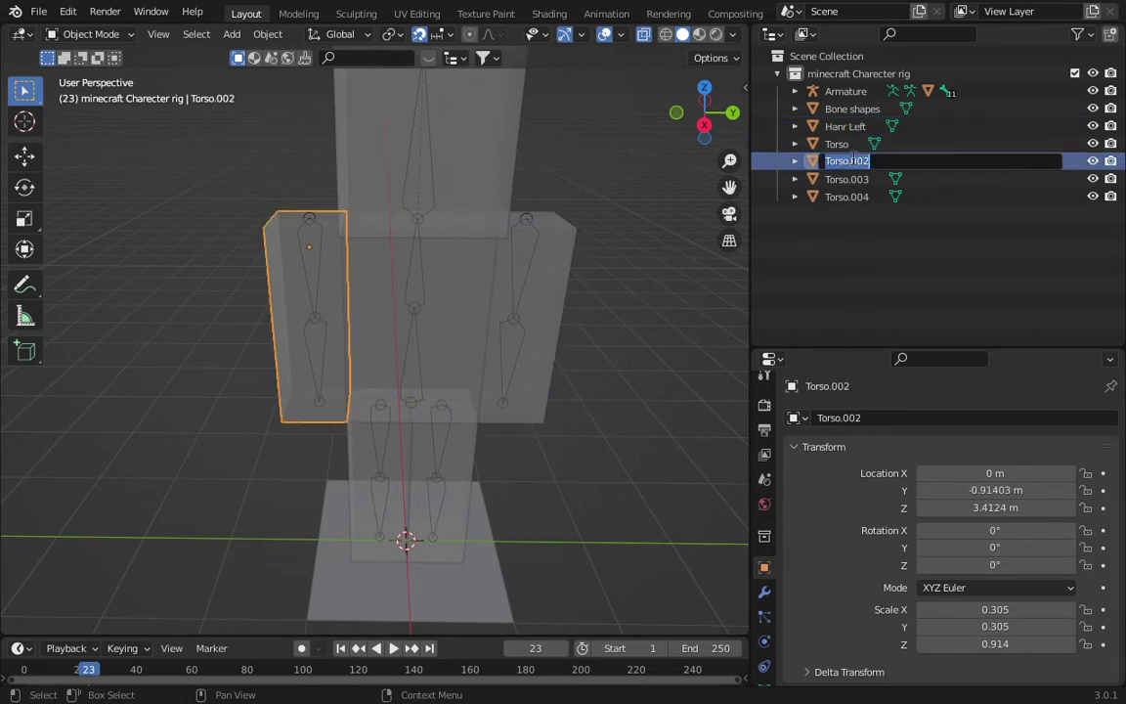
type("Hand")
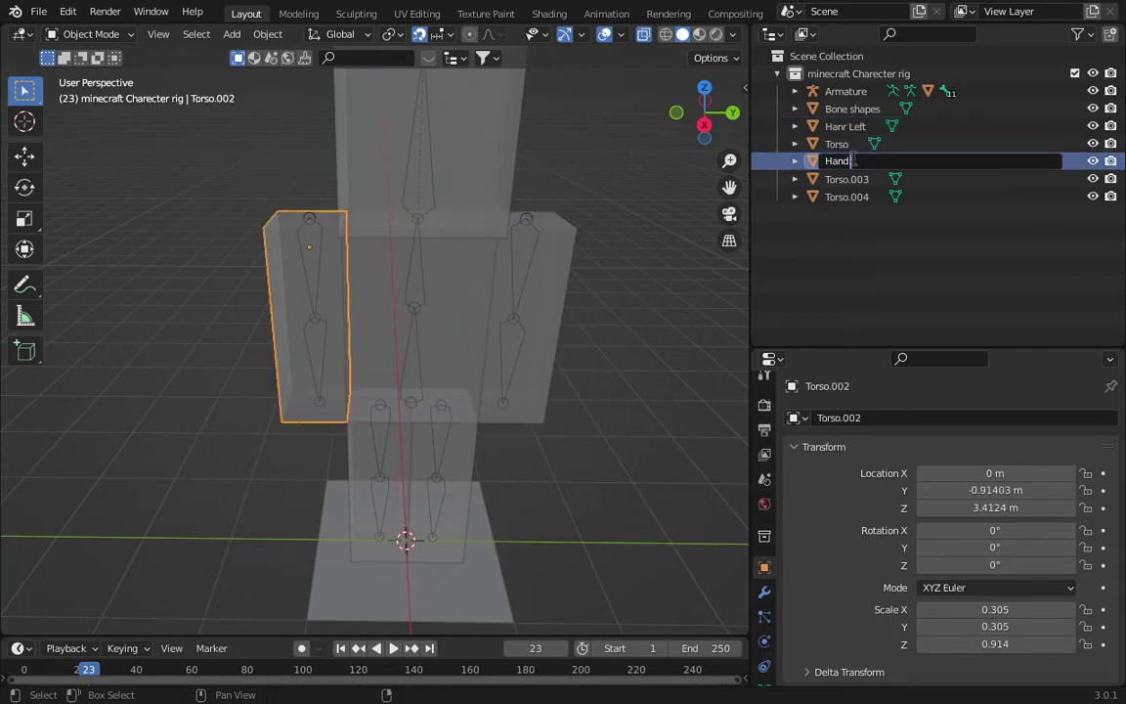
type(" Right")
key("Return")
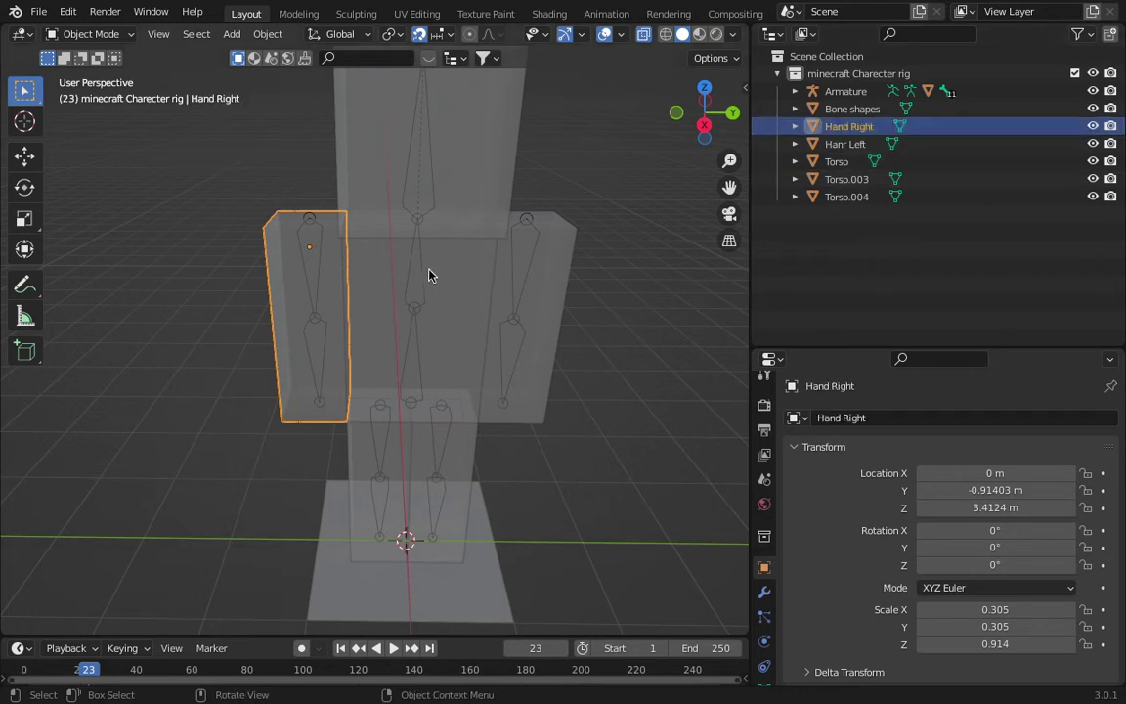
Step: Select the two arm meshes in turn and inspect them from front and back to check their side names
left_click(554, 314)
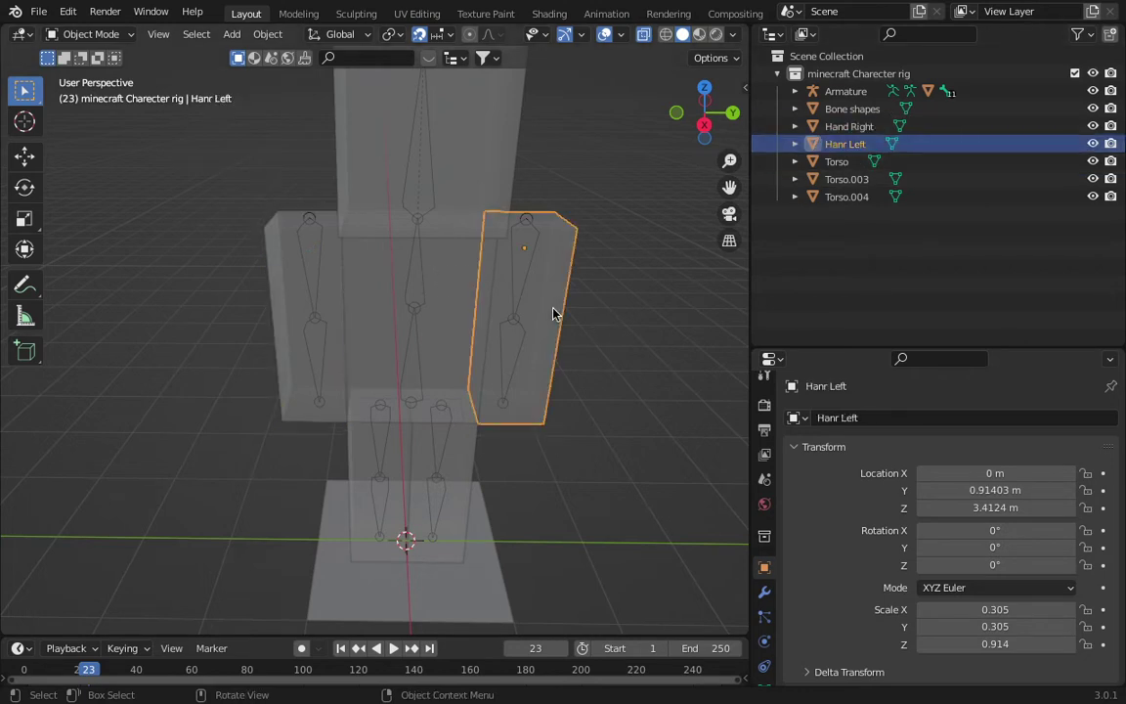
left_click(289, 334)
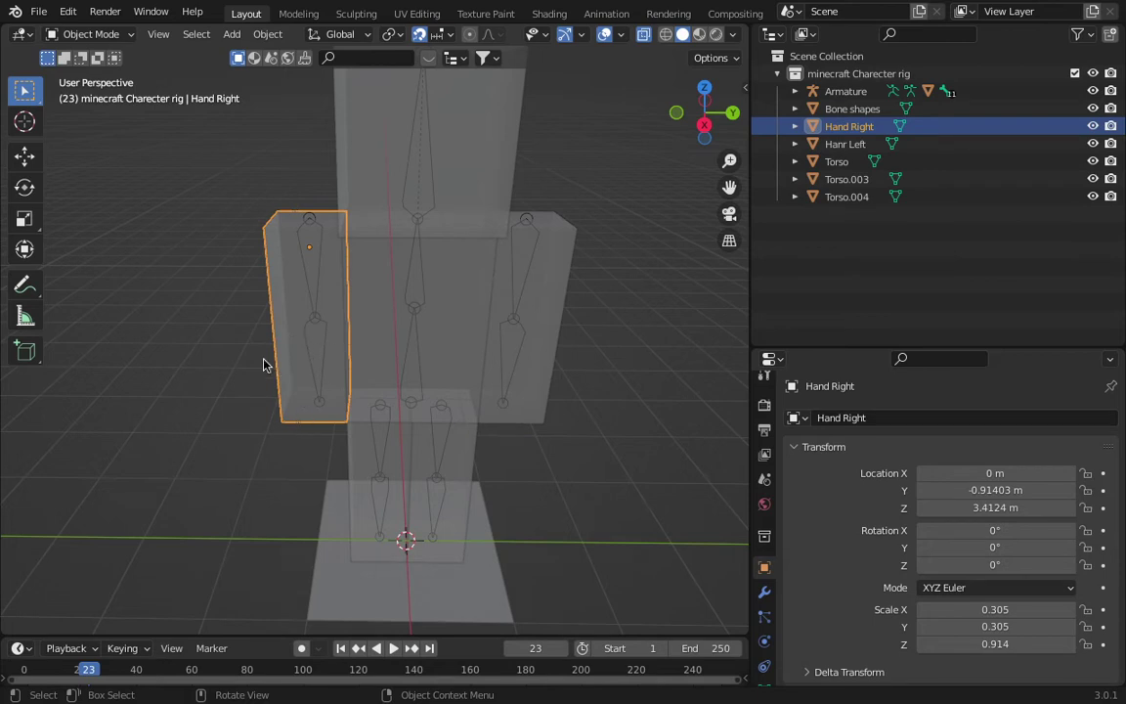
middle_click_drag(616, 369, 374, 277)
left_click(222, 297)
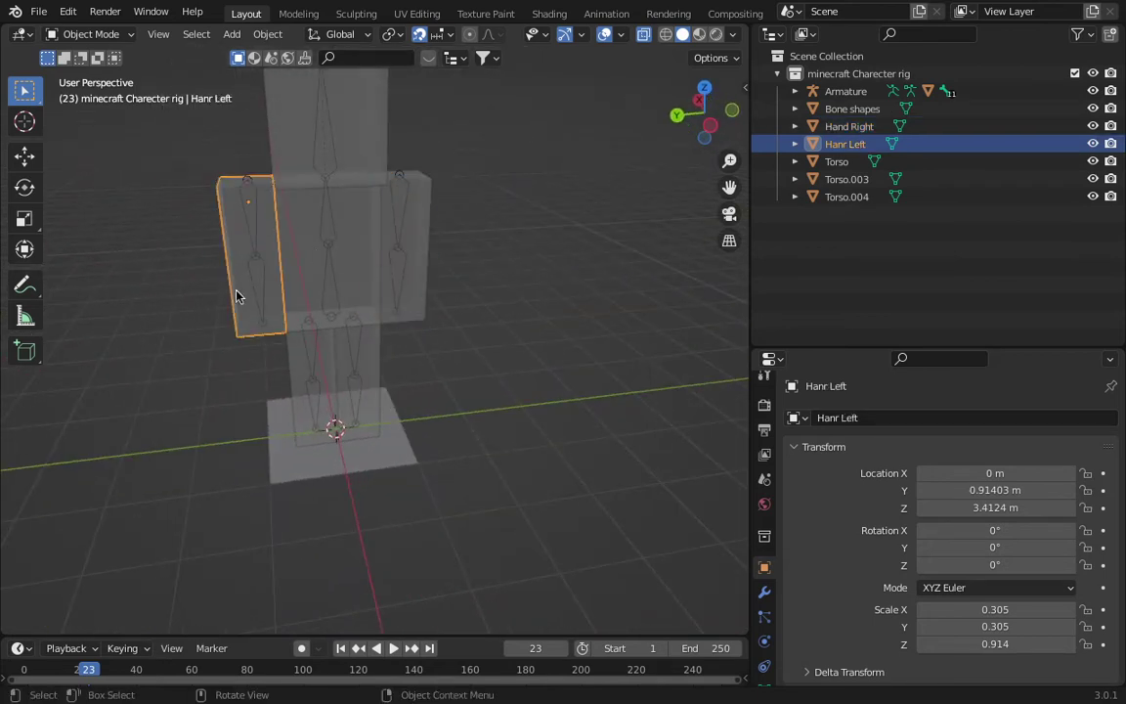
middle_click_drag(244, 402, 44, 290)
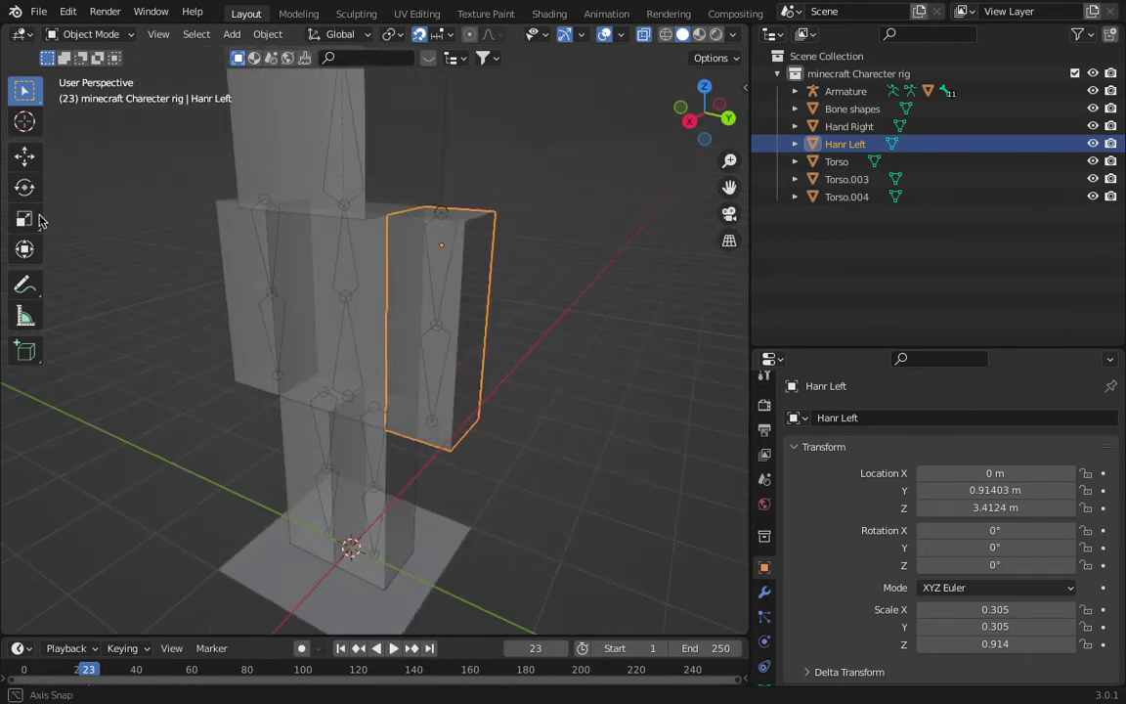
Step: Correct the name of the left arm mesh, Hanr Left, to "Hand Left"
double_click(836, 146)
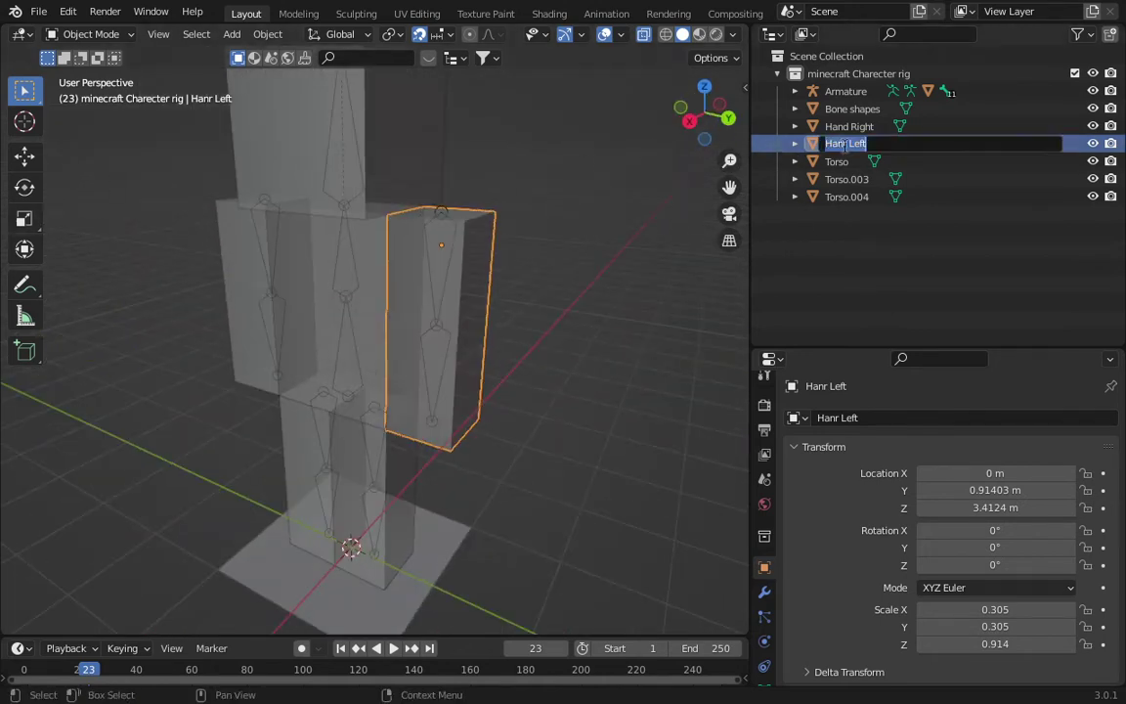
left_click(847, 144)
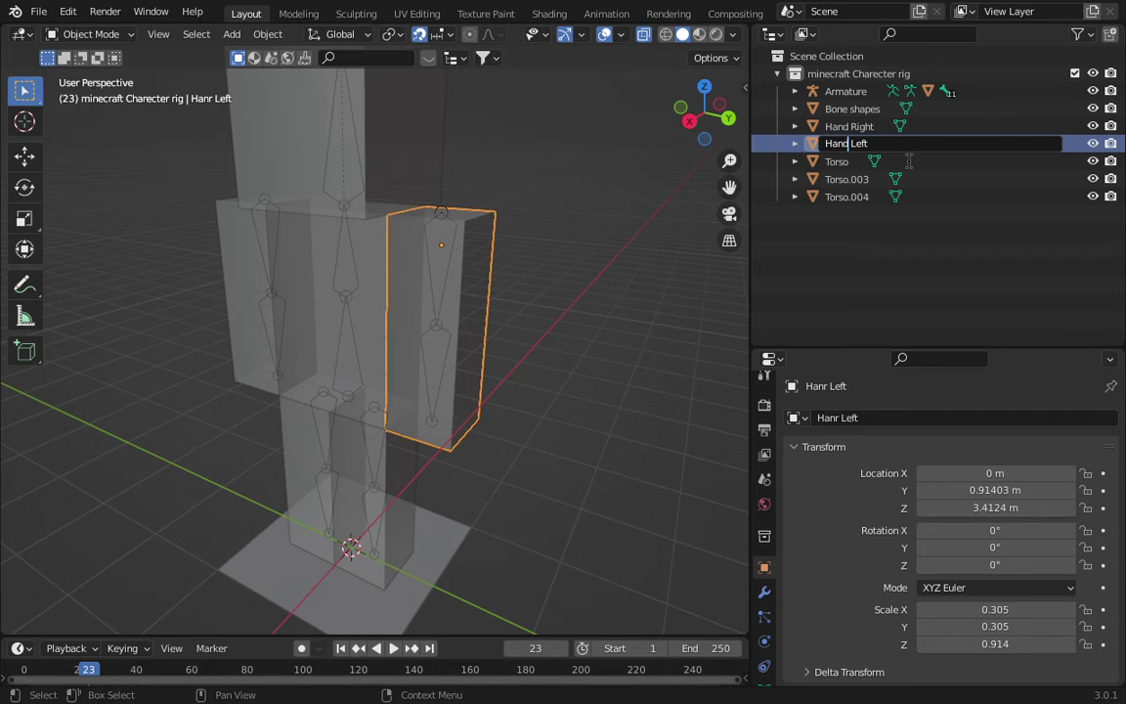
key("Return")
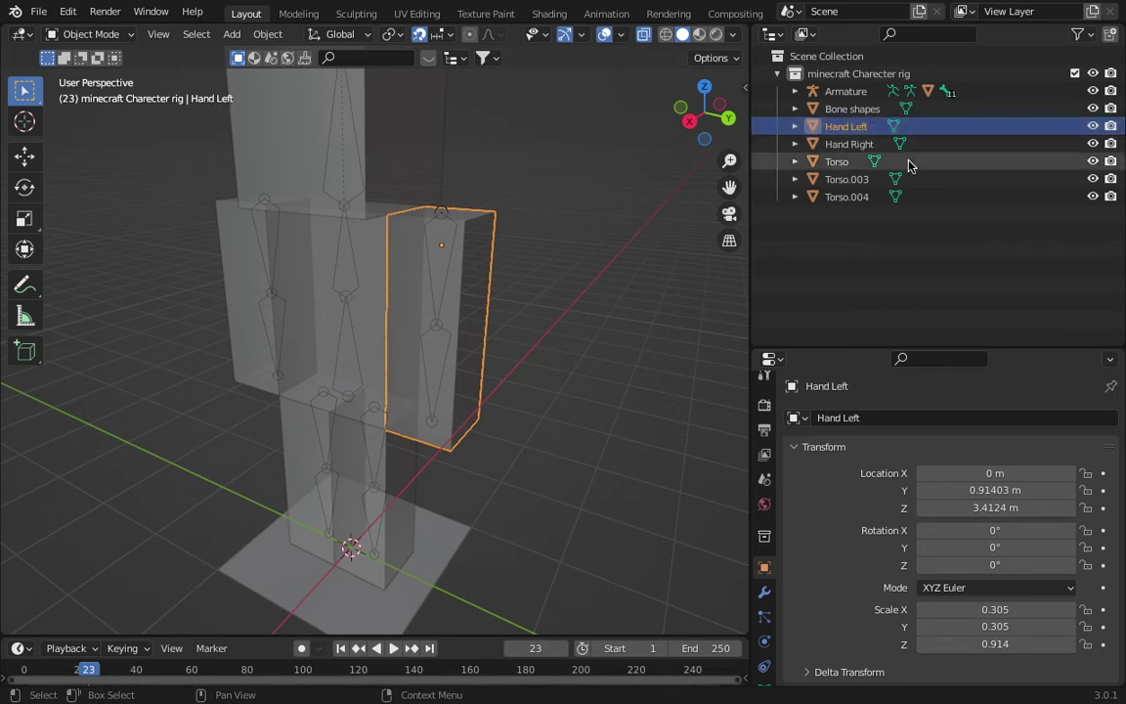
Step: Rename the left leg mesh, Torso.003, as "Leg Left"
left_click(841, 180)
double_click(846, 181)
type("Leg")
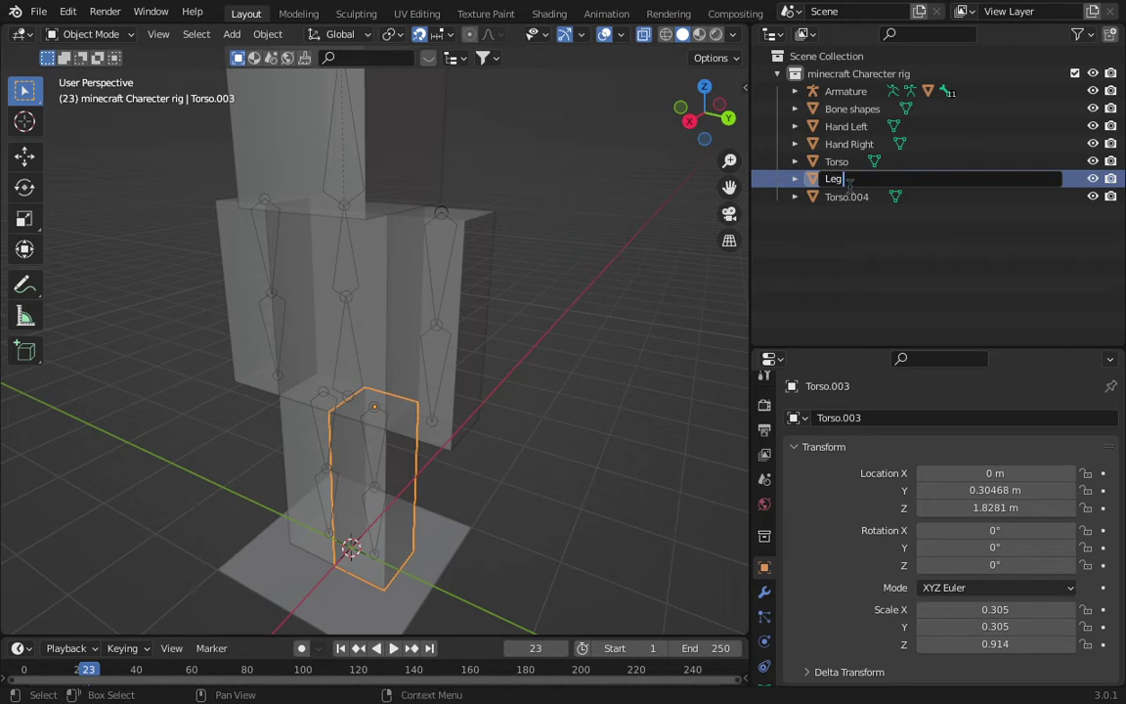
type(" Left")
key("Return")
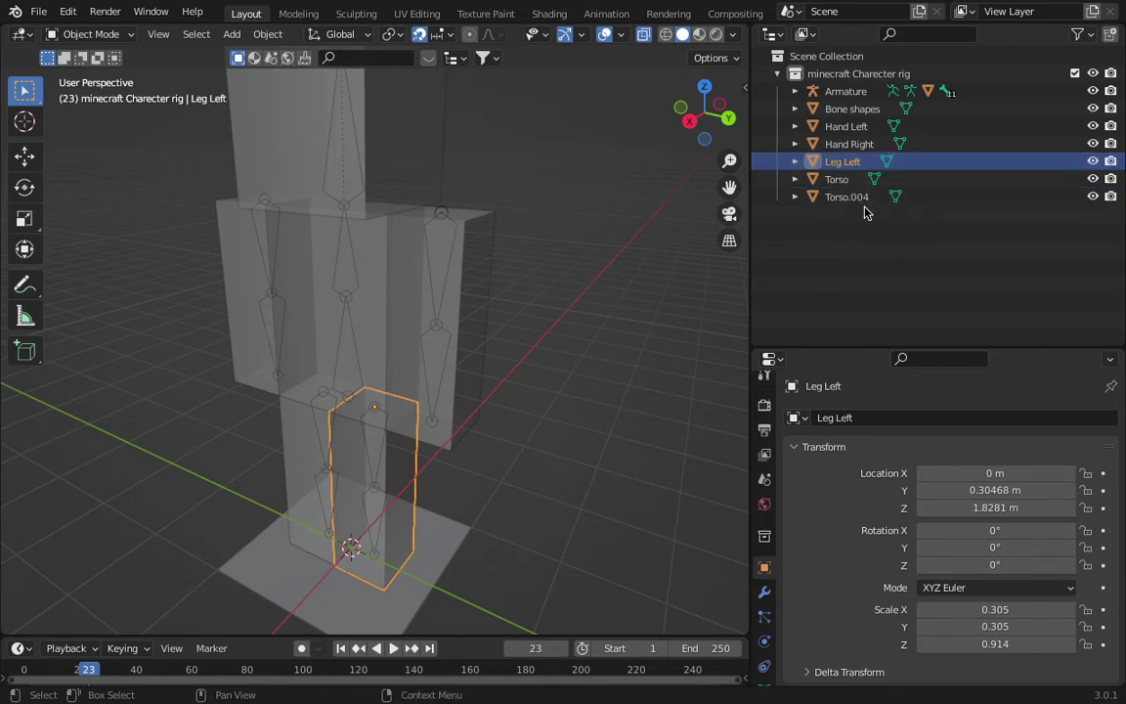
Step: Rename the other leg mesh, Torso.004, as "Leg Right"
left_click(851, 196)
double_click(857, 198)
type("Leg Right")
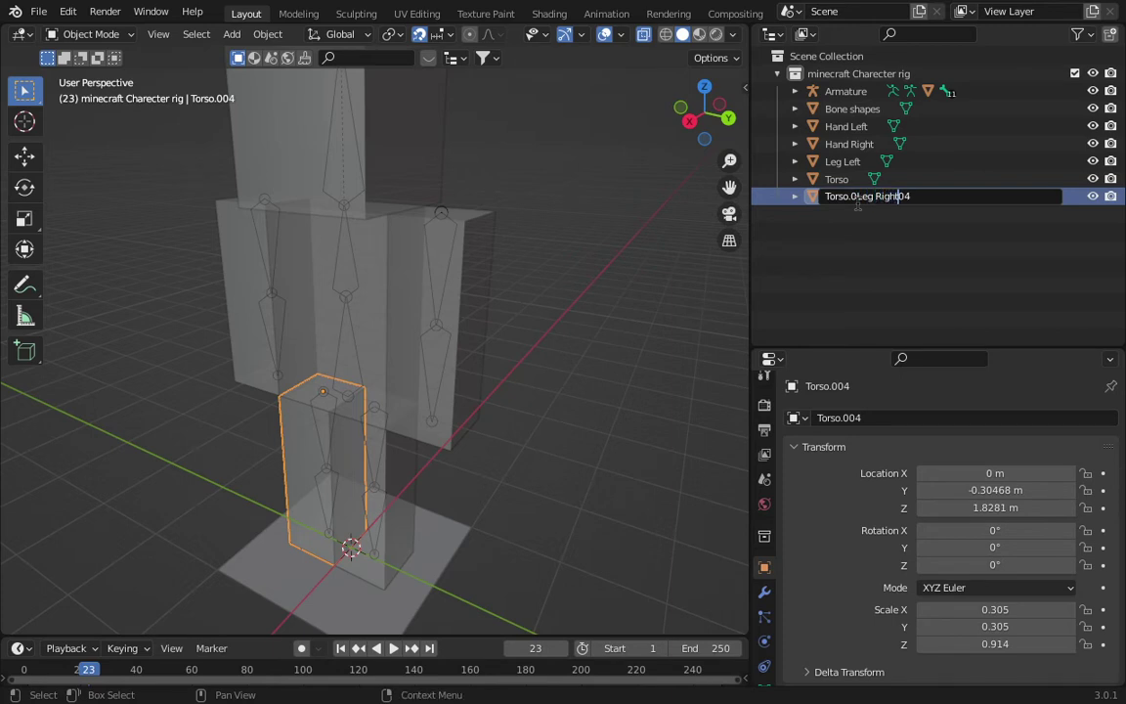
key("BackSpace")
key("BackSpace")
key("BackSpace")
key("BackSpace")
key("BackSpace")
key("BackSpace")
key("BackSpace")
key("BackSpace")
key("BackSpace")
key("BackSpace")
key("BackSpace")
key("BackSpace")
key("BackSpace")
key("BackSpace")
key("BackSpace")
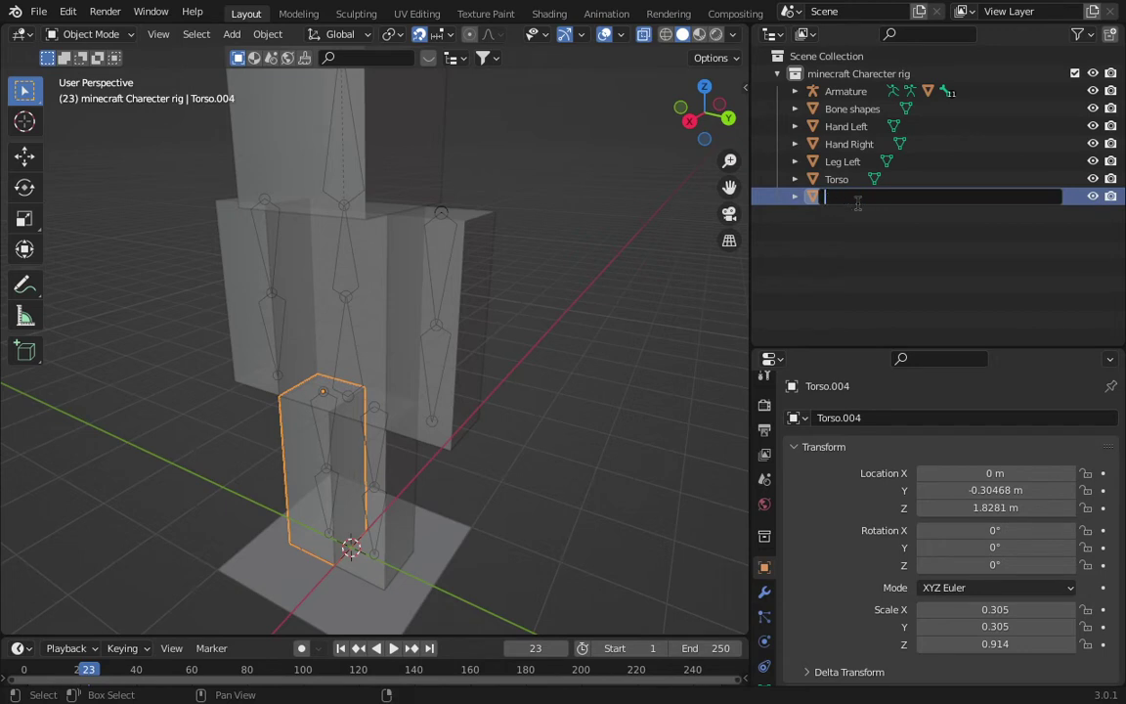
type("Leg Right")
key("Return")
Step: Rename the floor plane, Bone shapes, as "Bone shape Head" and exclude it from renders
scroll(256, 503, "down", 5)
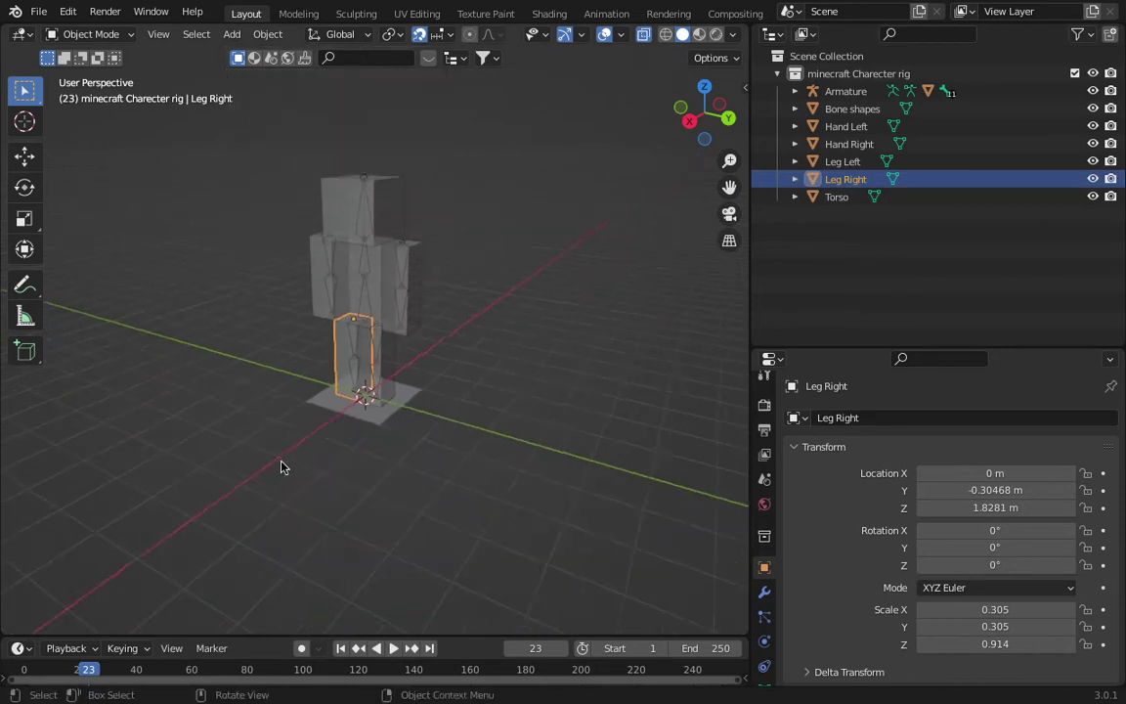
scroll(294, 465, "up", 5)
left_click(454, 499)
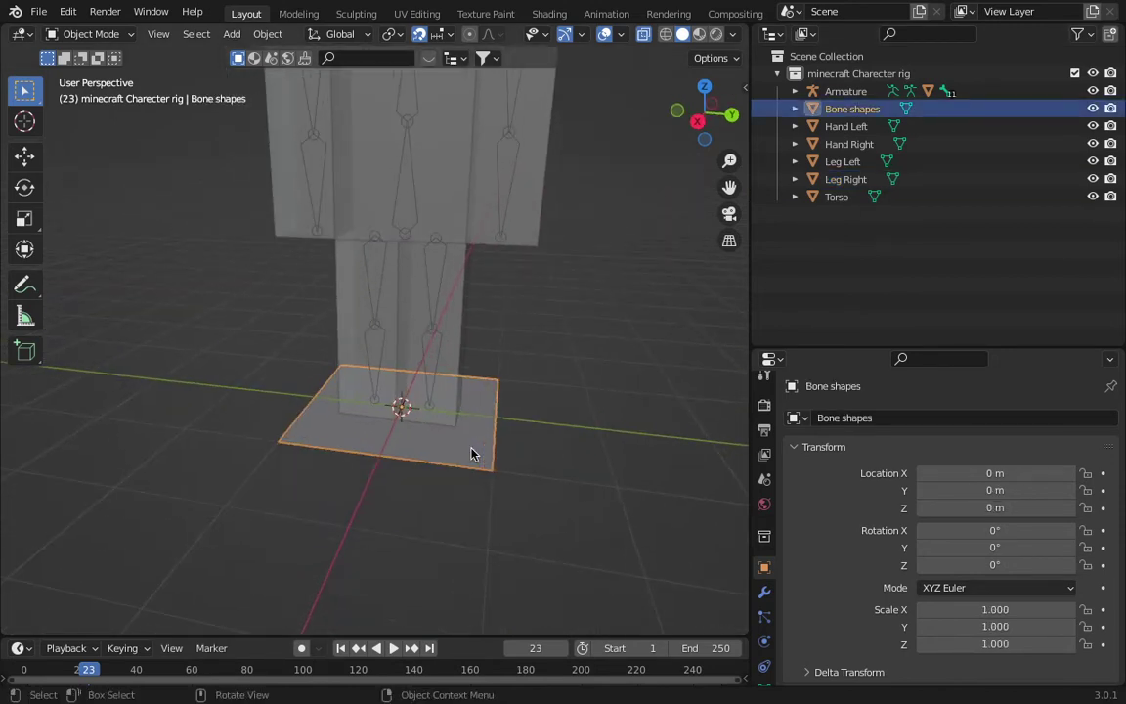
middle_click_drag(471, 453, 436, 430)
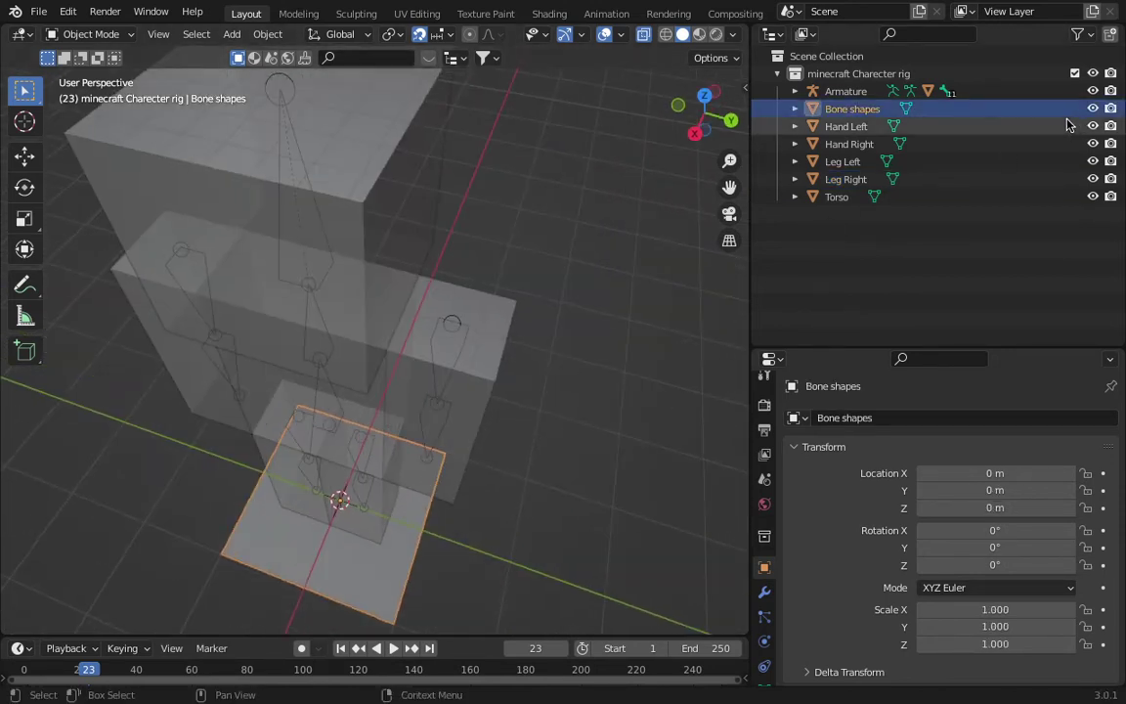
double_click(855, 109)
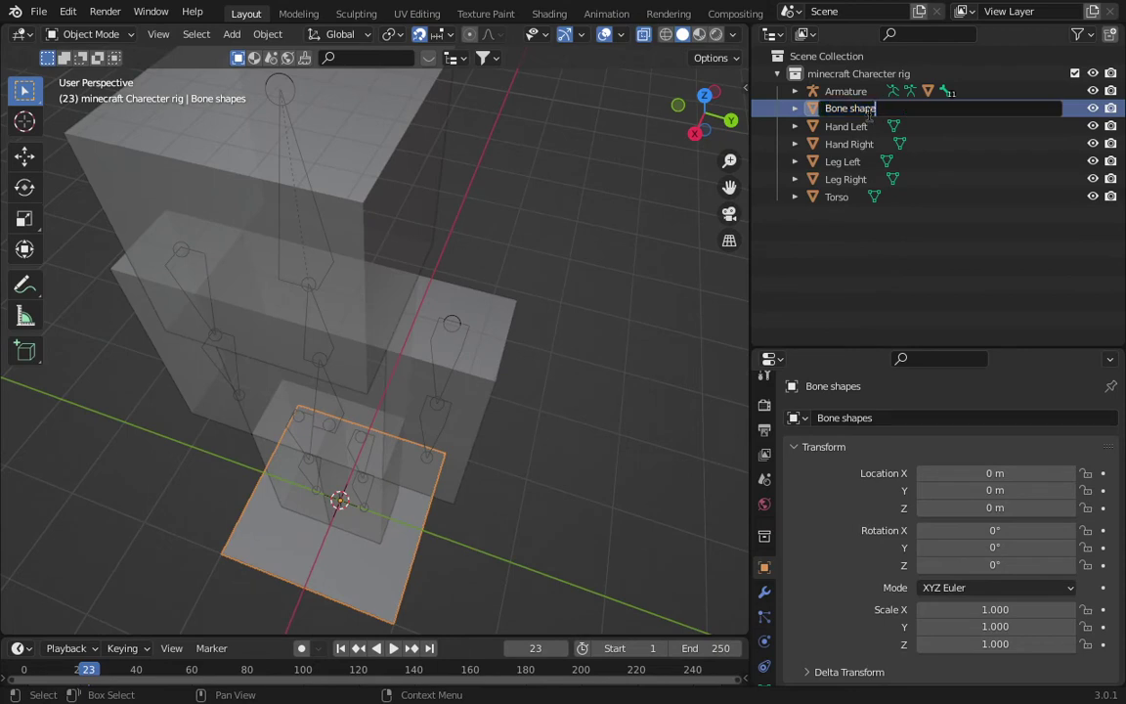
type("Head")
key("Return")
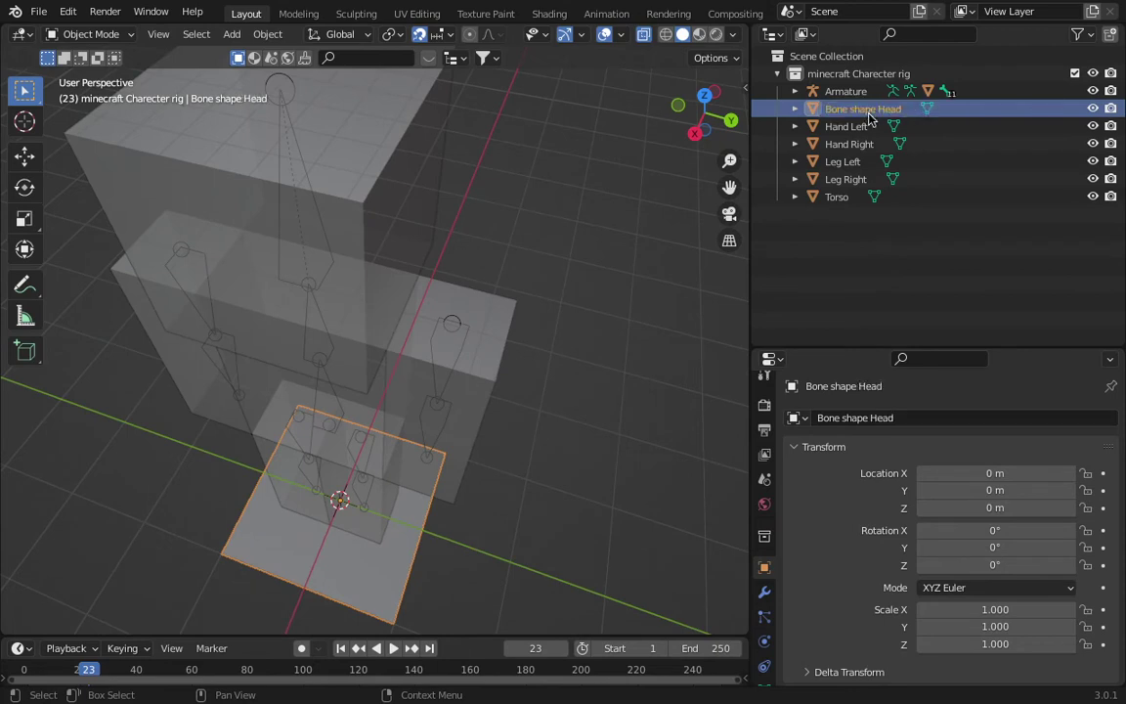
scroll(568, 221, "down", 4)
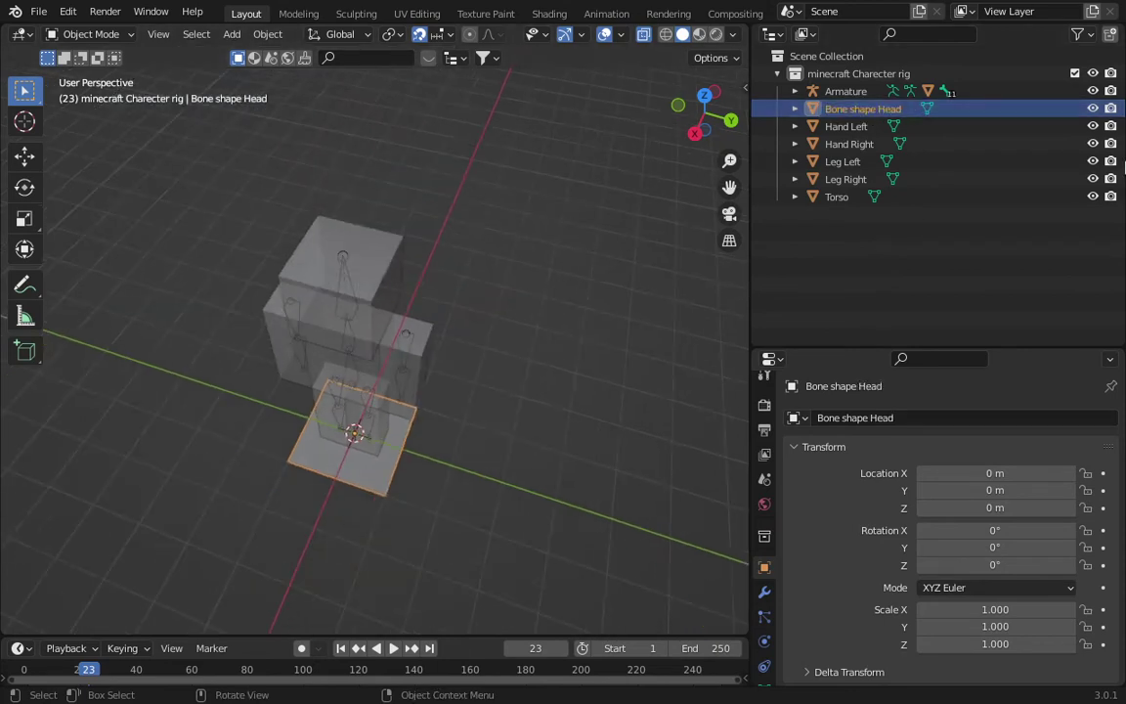
left_click(1111, 109)
Step: Select the armature's head bone, Bone.002, and switch the armature to Pose Mode
scroll(357, 229, "up", 4)
left_click(324, 231)
scroll(342, 210, "down", 3)
scroll(391, 166, "down", 3)
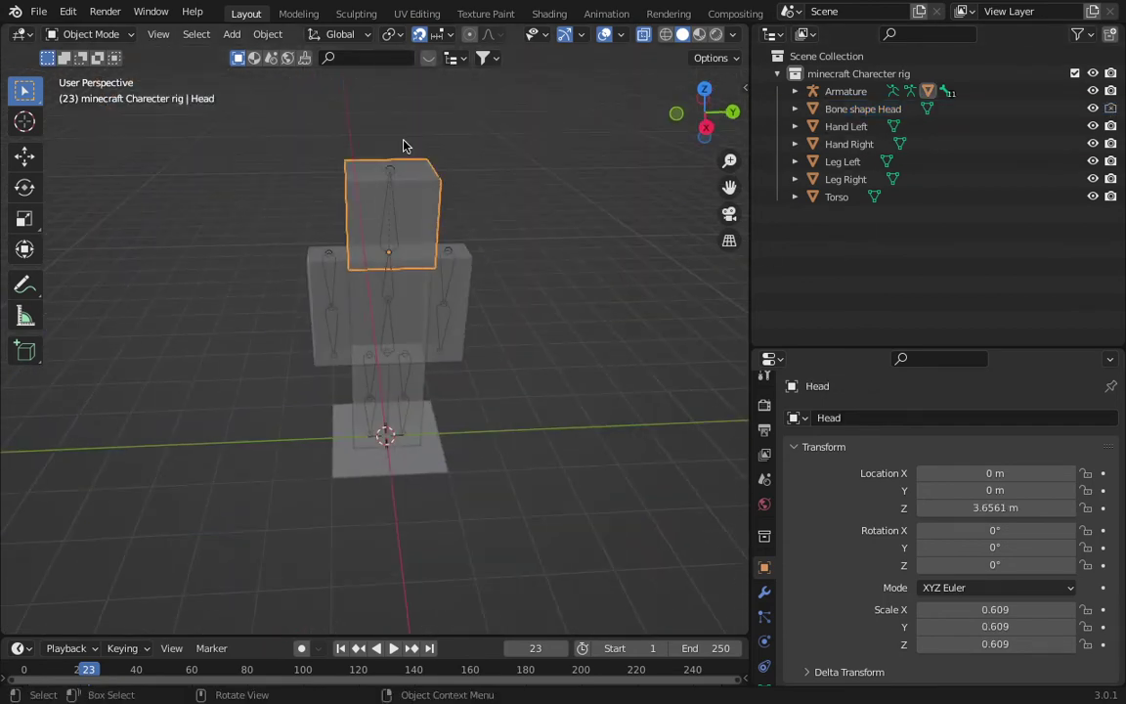
left_click(389, 176)
scroll(370, 189, "up", 3)
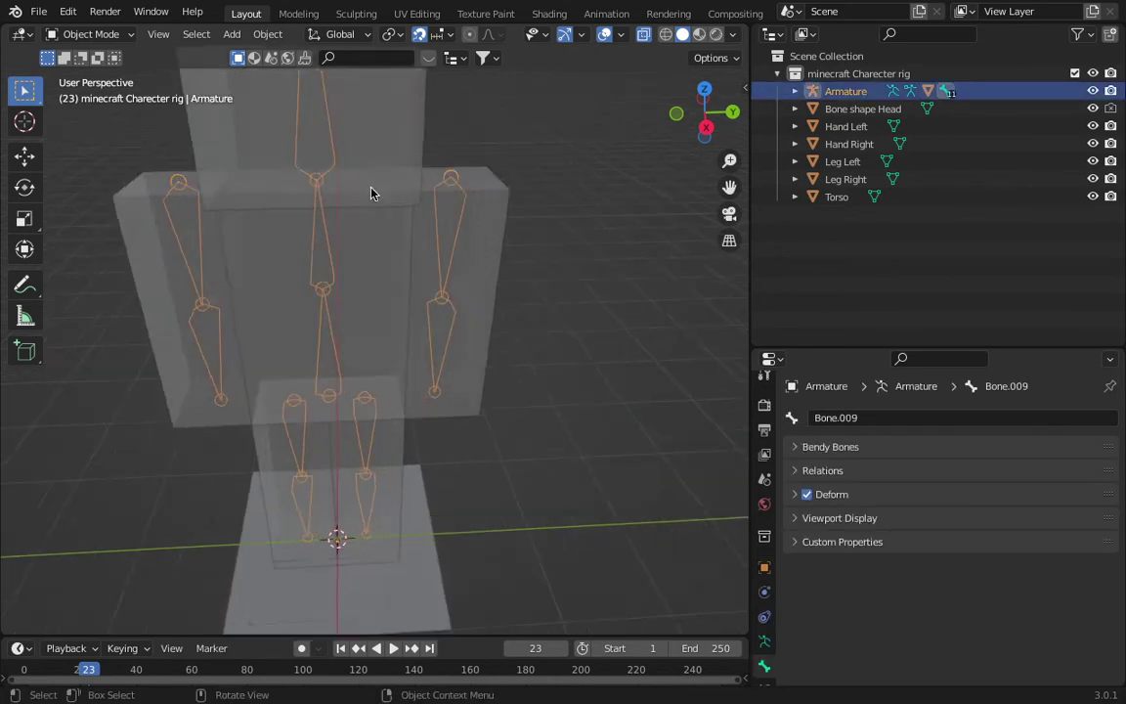
scroll(402, 207, "down", 4)
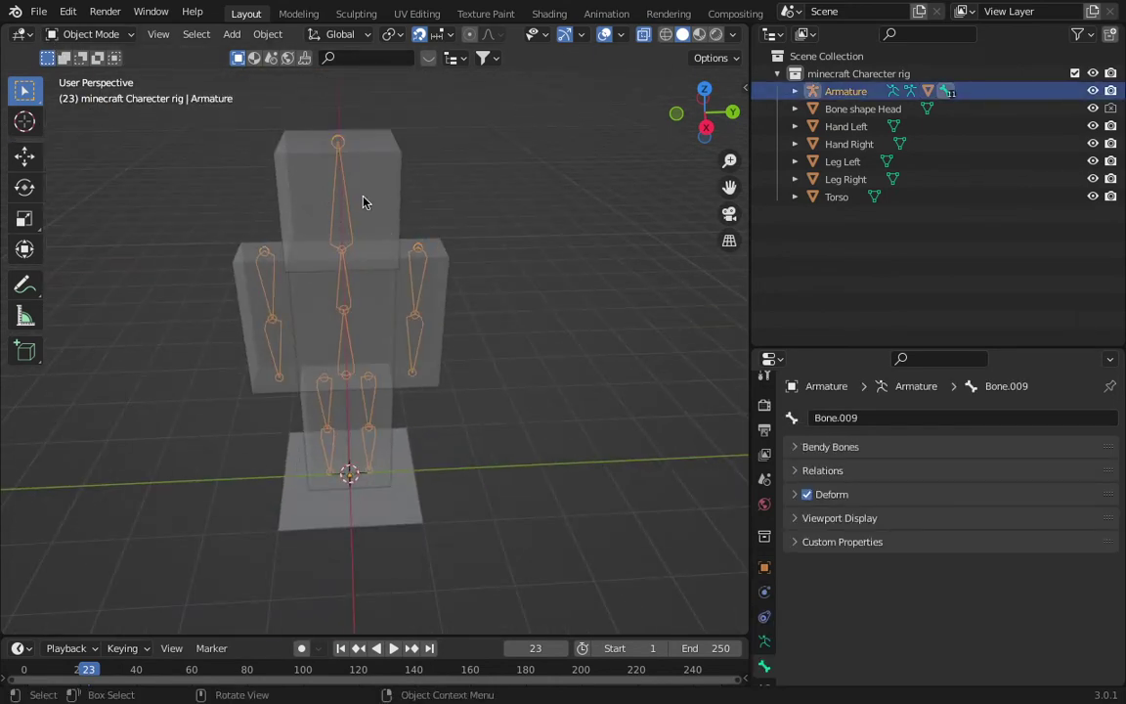
key("Tab")
left_click(322, 174)
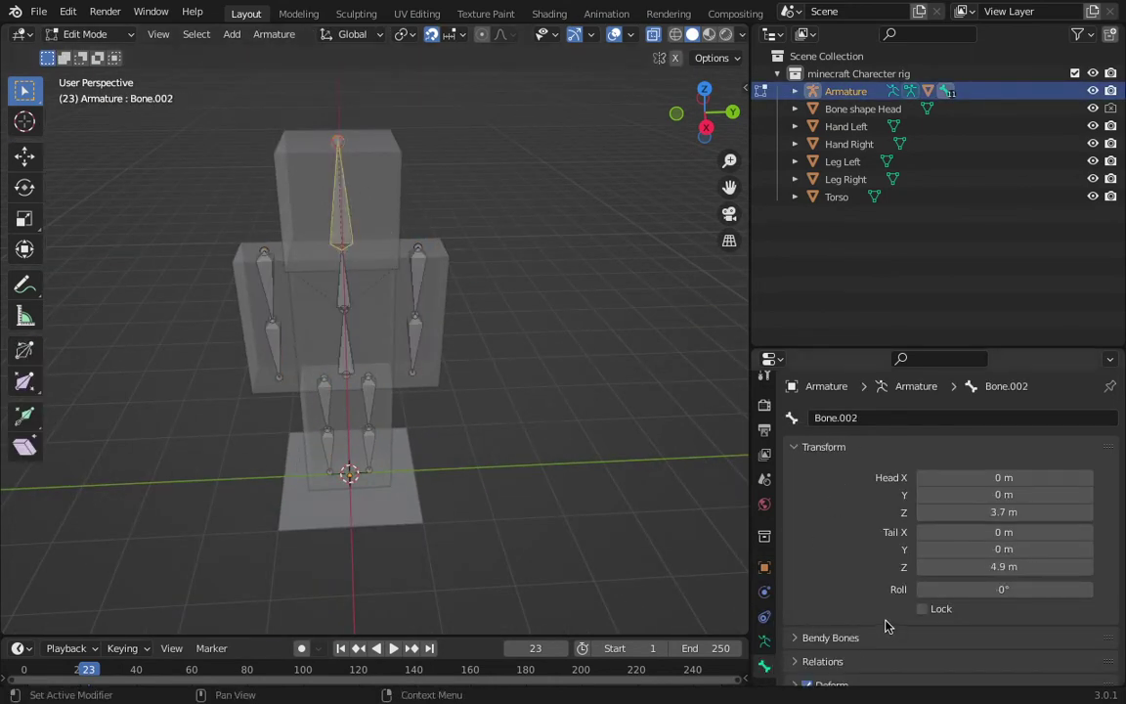
left_click(822, 447)
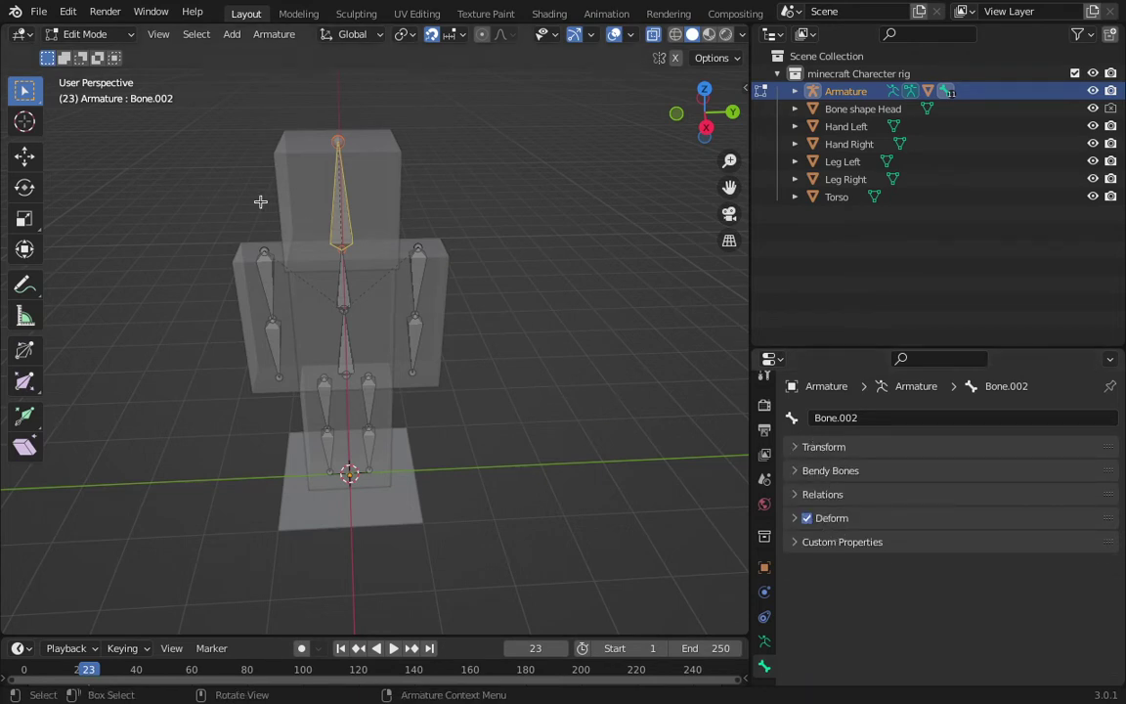
left_click(80, 36)
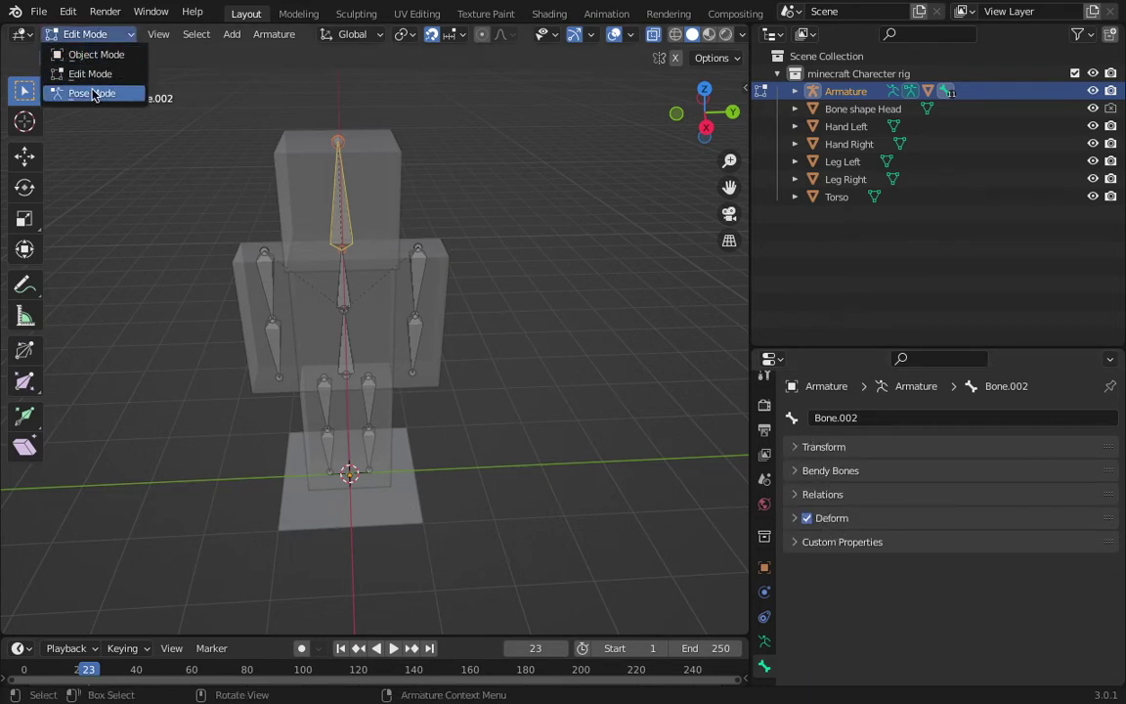
left_click(92, 94)
Step: Assign the Bone shape Head plane as the head bone's custom shape object in its viewport display settings
left_click(820, 567)
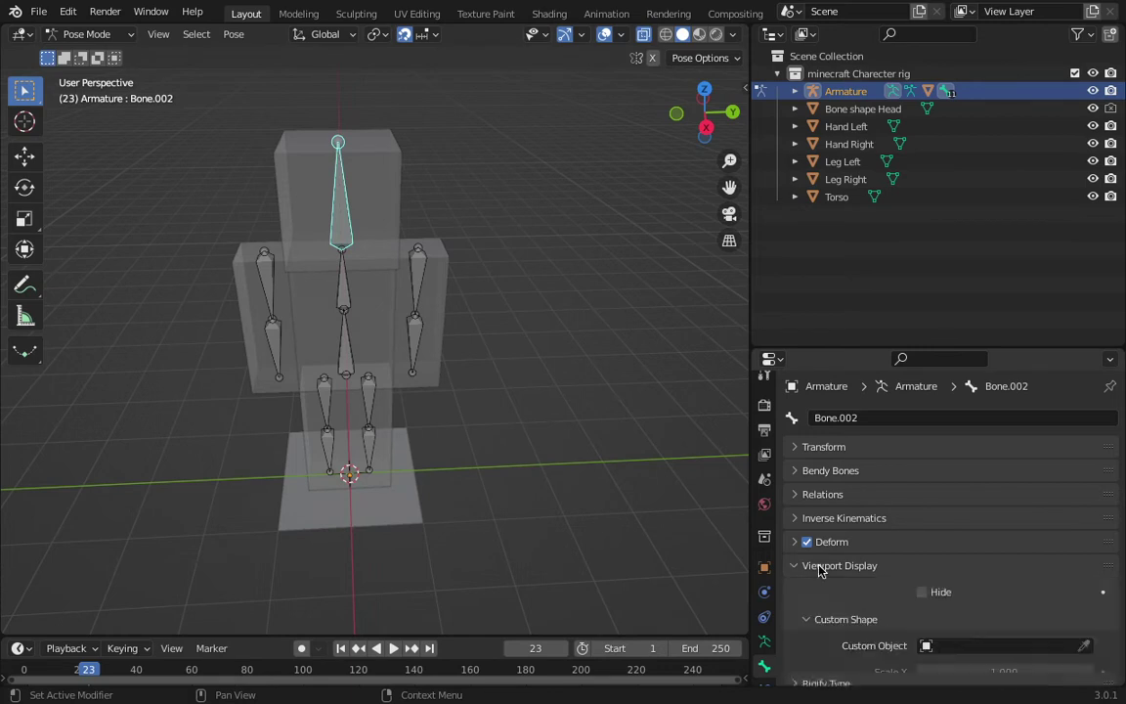
scroll(1022, 614, "down", 3)
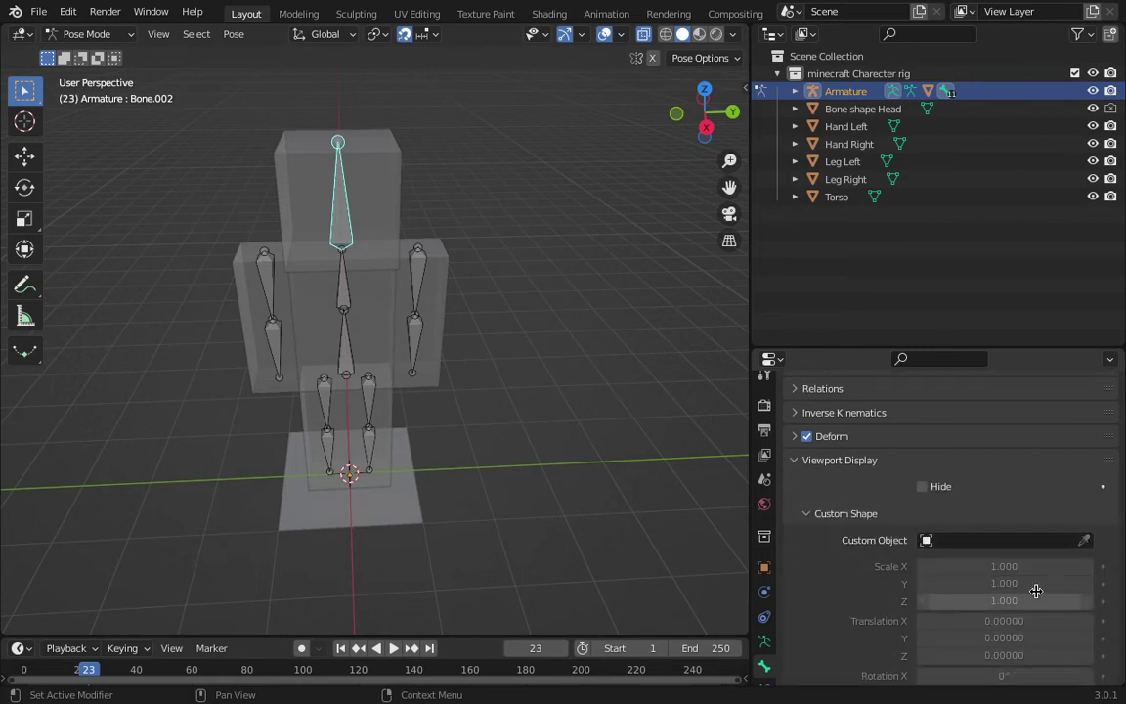
left_click(1084, 540)
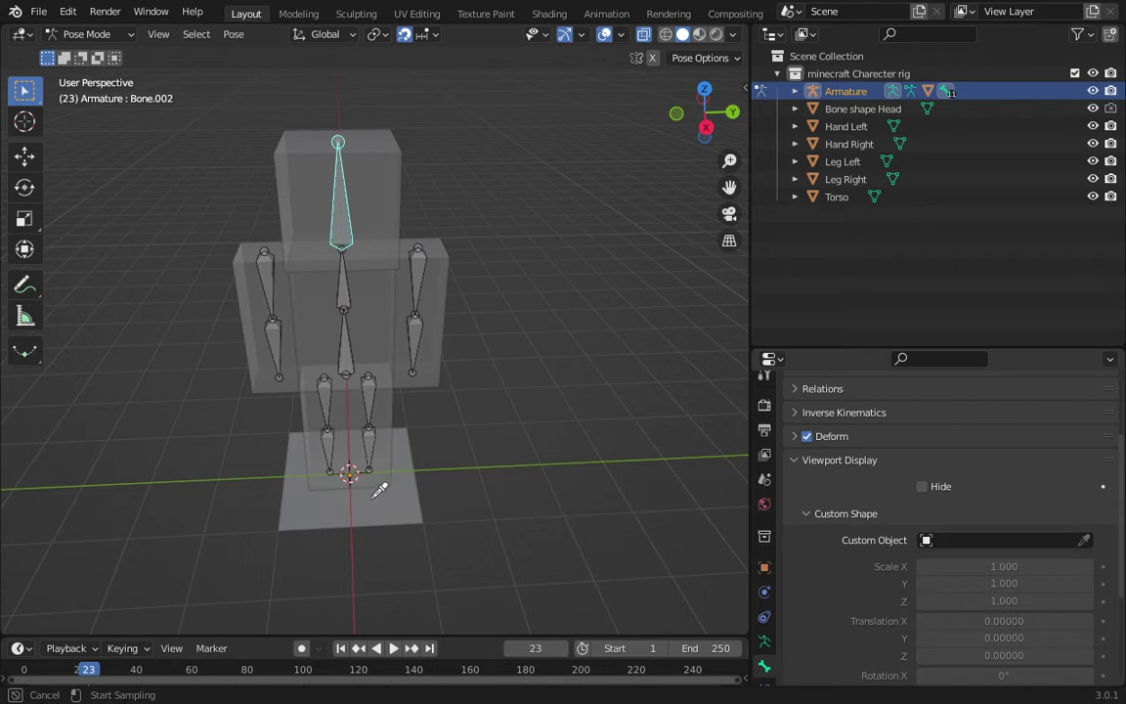
key("Escape")
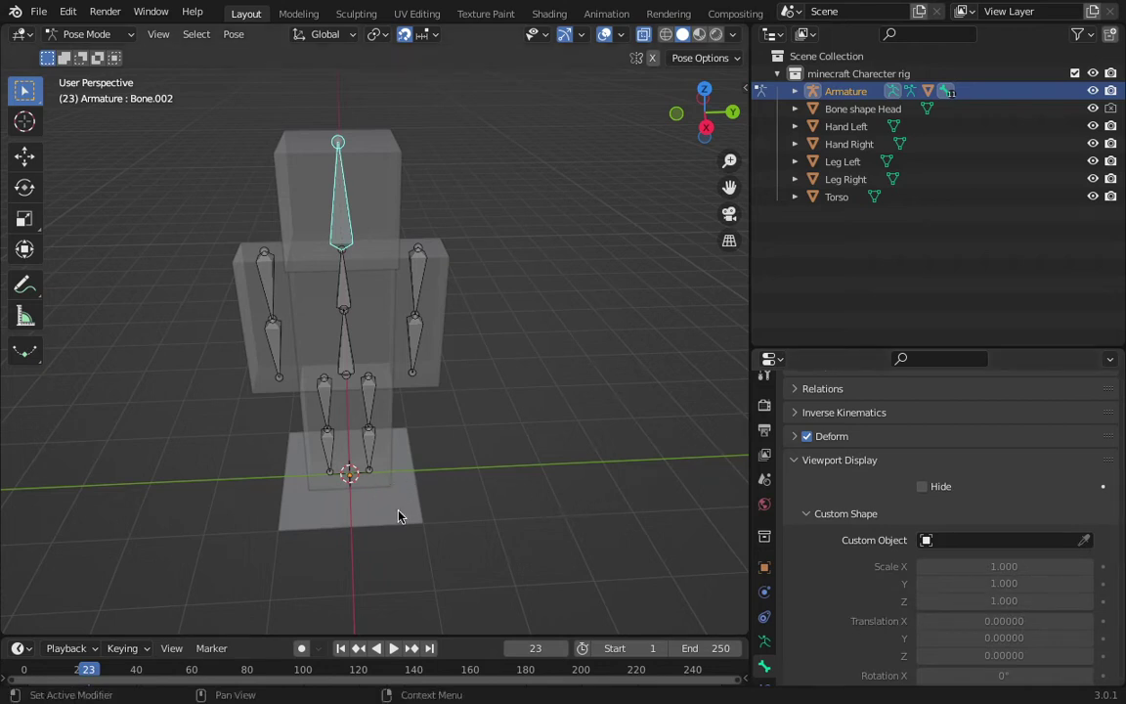
left_click(1012, 546)
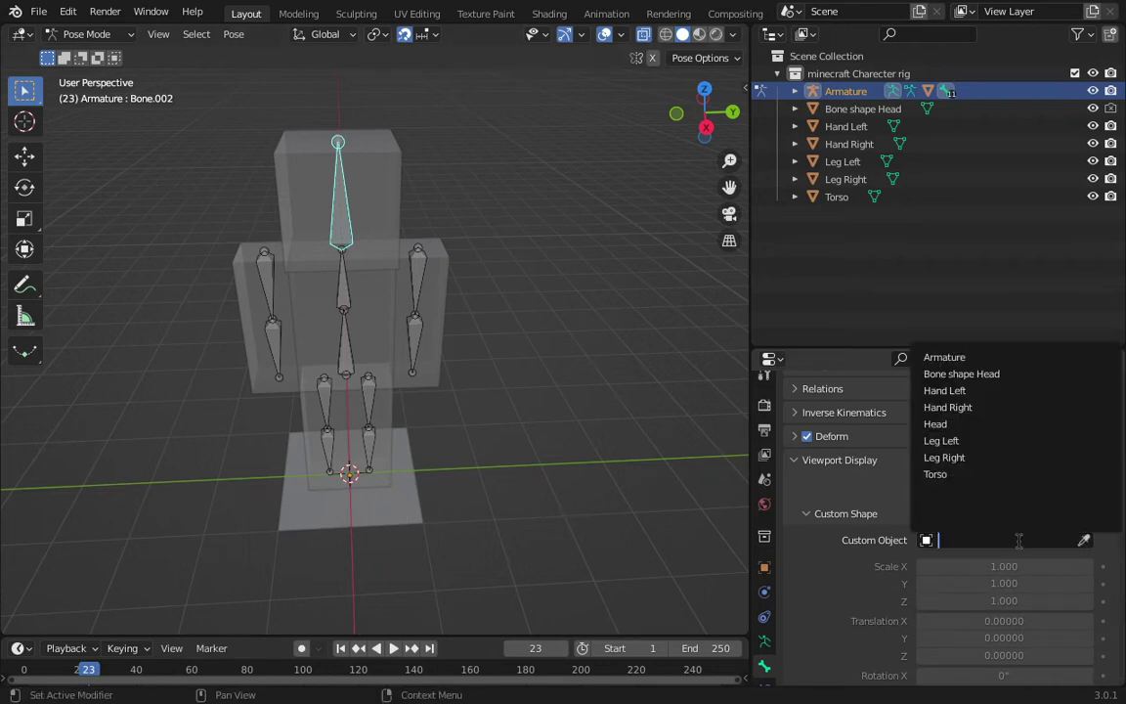
left_click(948, 376)
middle_click_drag(419, 328, 594, 325)
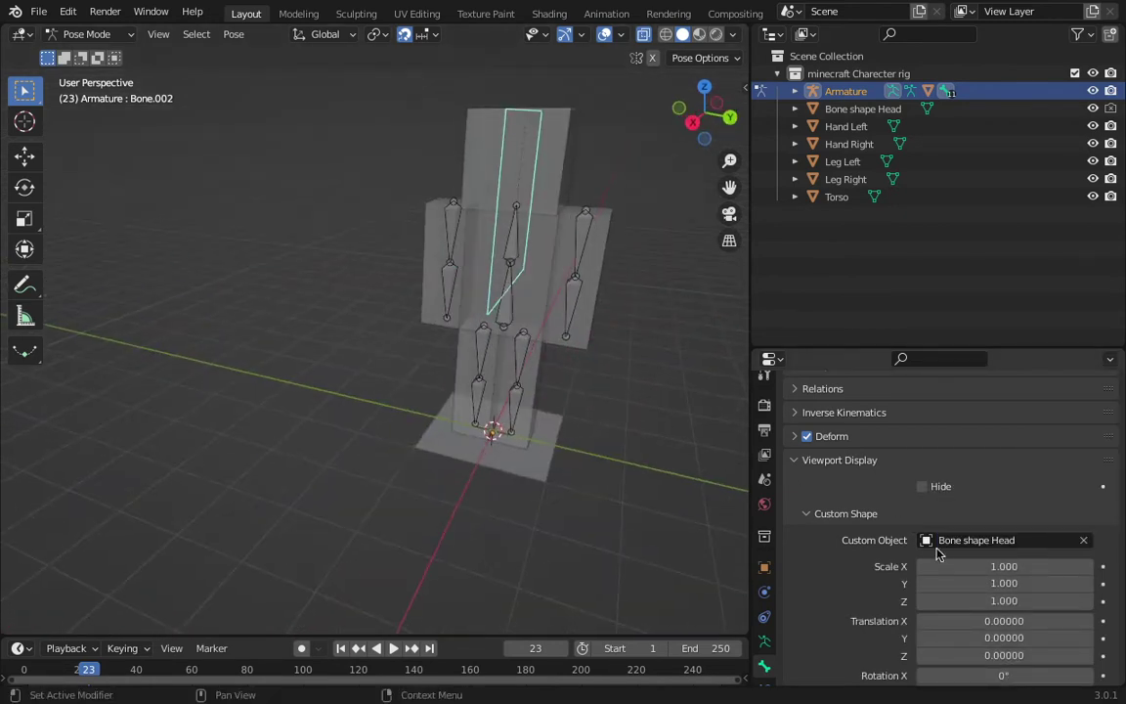
scroll(848, 616, "down", 2)
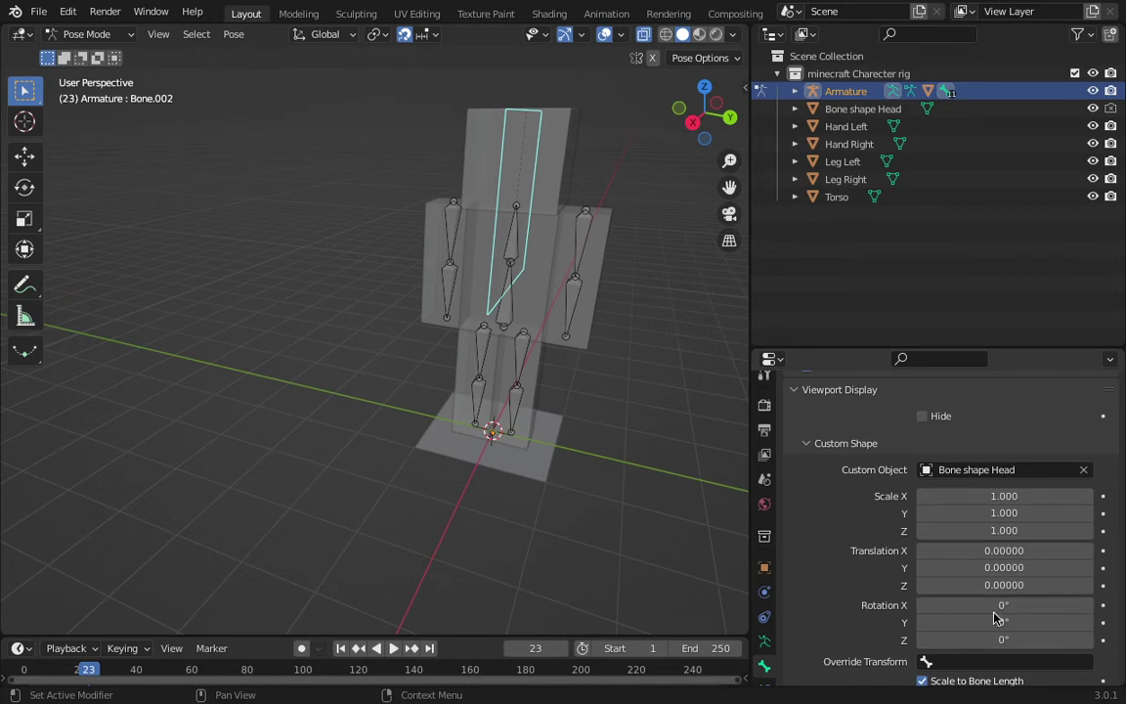
Step: Return to Object Mode, select the Bone shape Head plane and open its mesh for editing
left_click(526, 457)
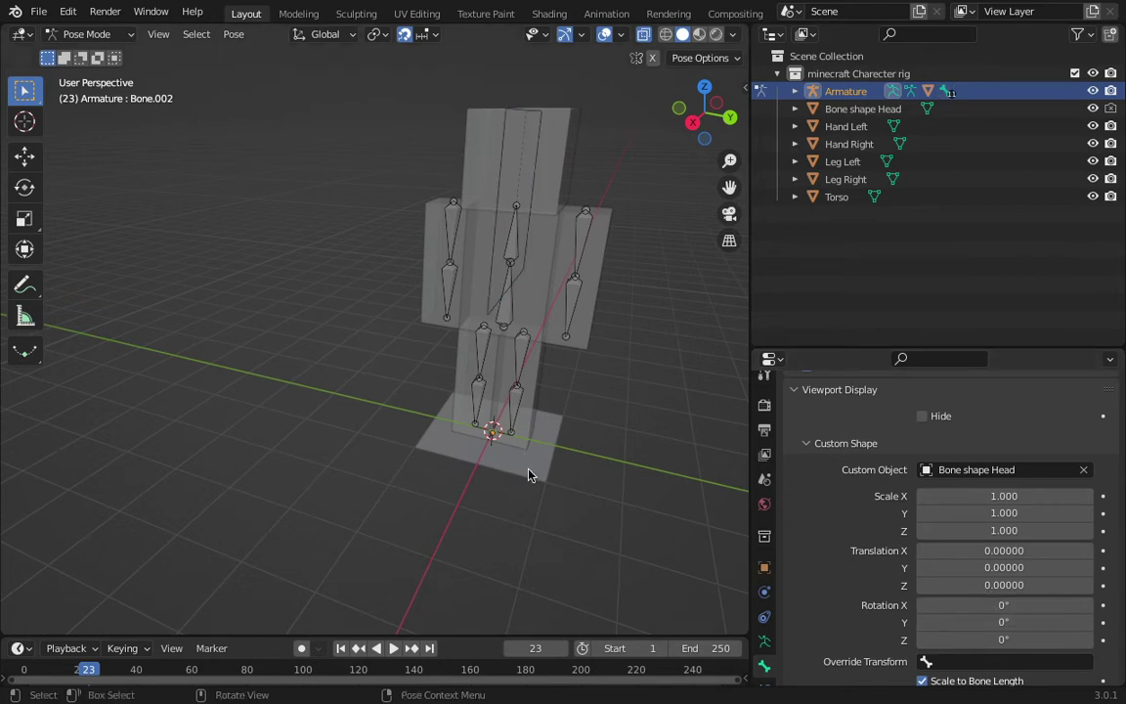
key("Tab")
key("Tab")
left_click(86, 34)
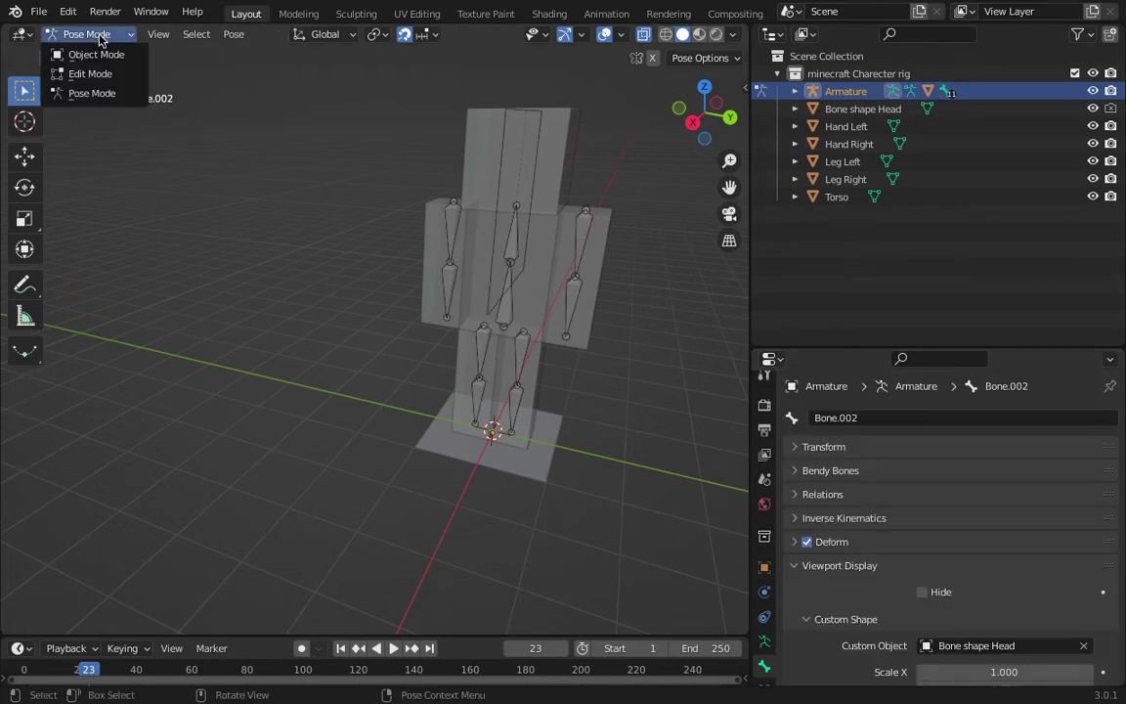
left_click(88, 53)
left_click(493, 420)
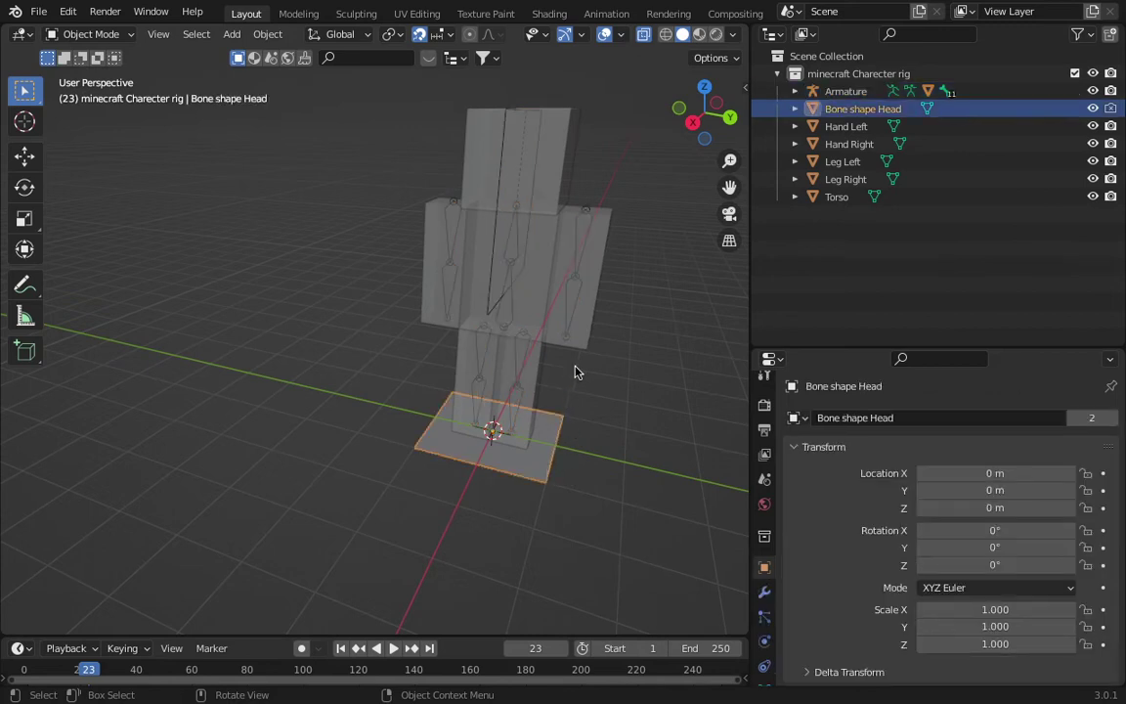
key("r")
key("Escape")
key("Tab")
key("r")
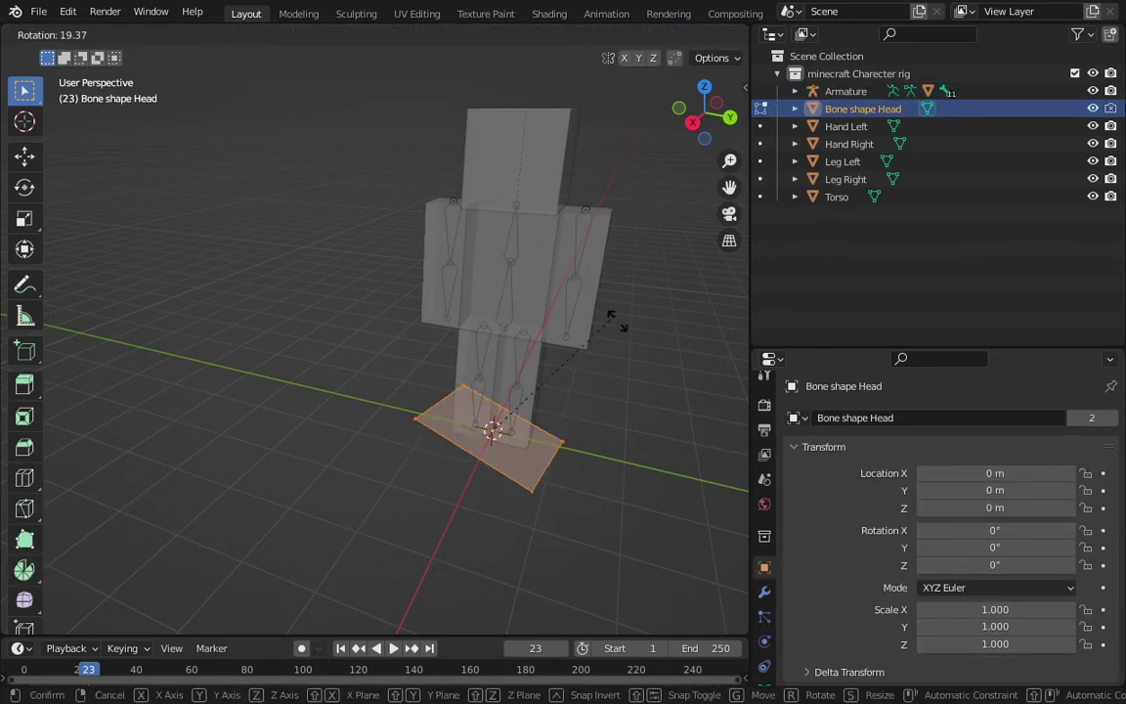
key("Escape")
mouse_move(621, 339)
middle_mouse_down()
mouse_move(548, 333)
mouse_move(599, 347)
mouse_move(601, 337)
middle_mouse_up()
key("r")
key("Escape")
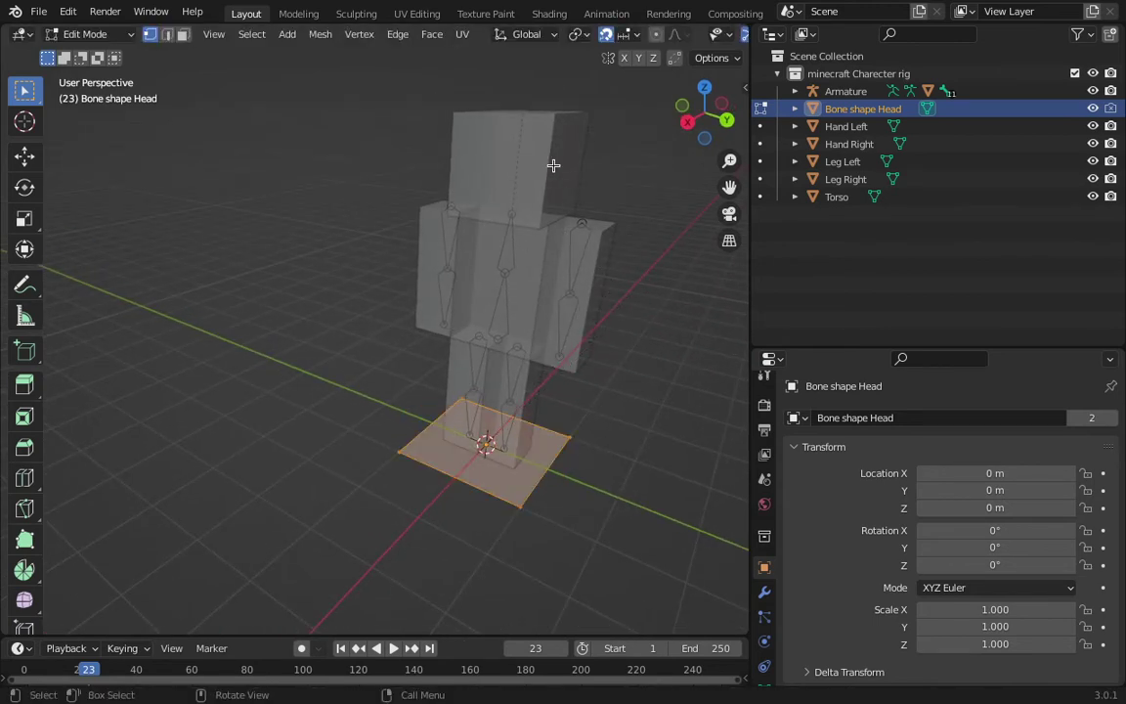
type("r")
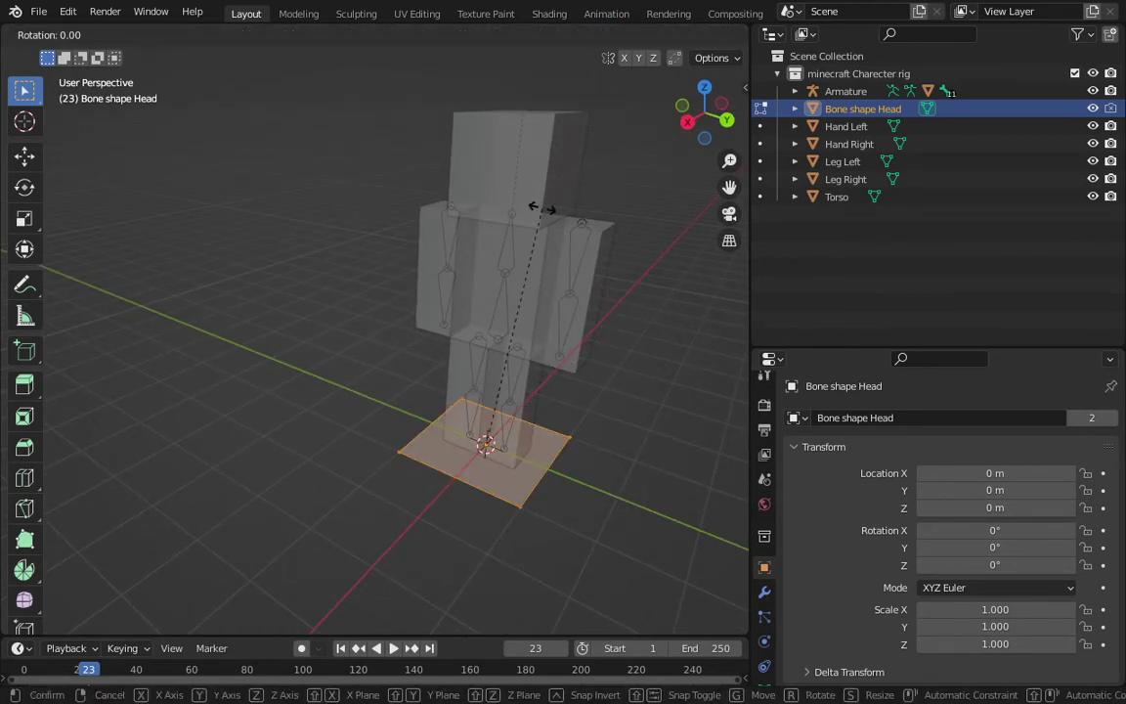
type("y90")
key("Escape")
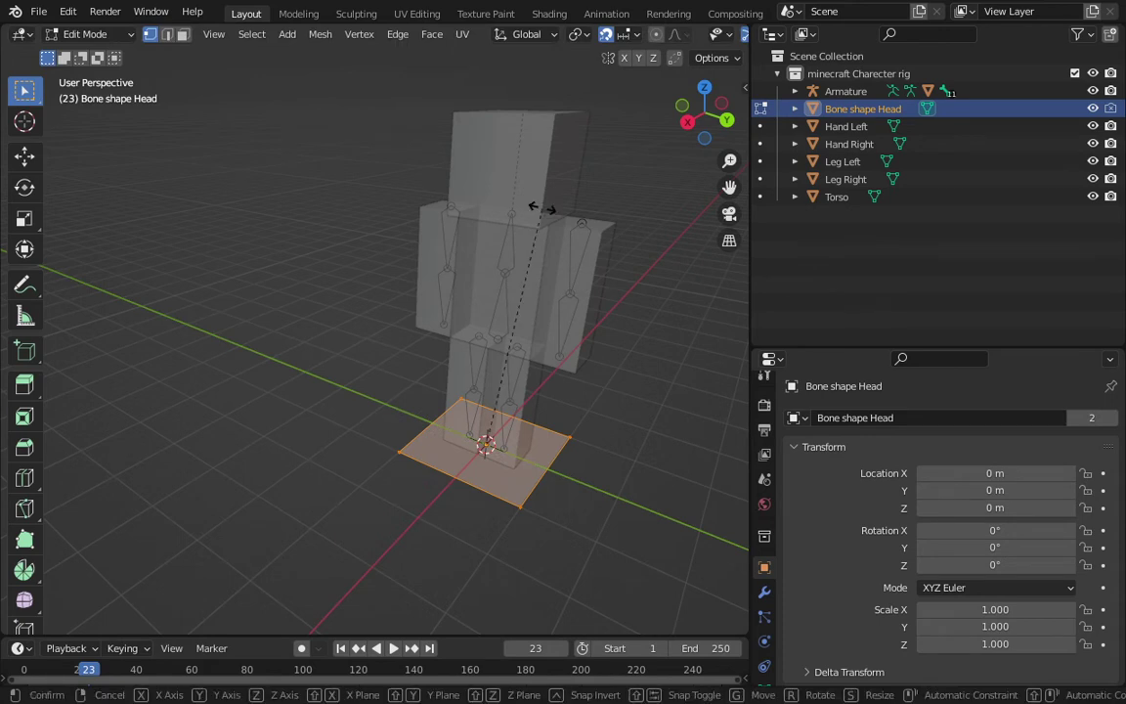
Step: Rotate the Bone shape Head plane's mesh 90° about the X axis and check the head bone's shape in Object Mode
type("rx90")
key("Return")
key("Tab")
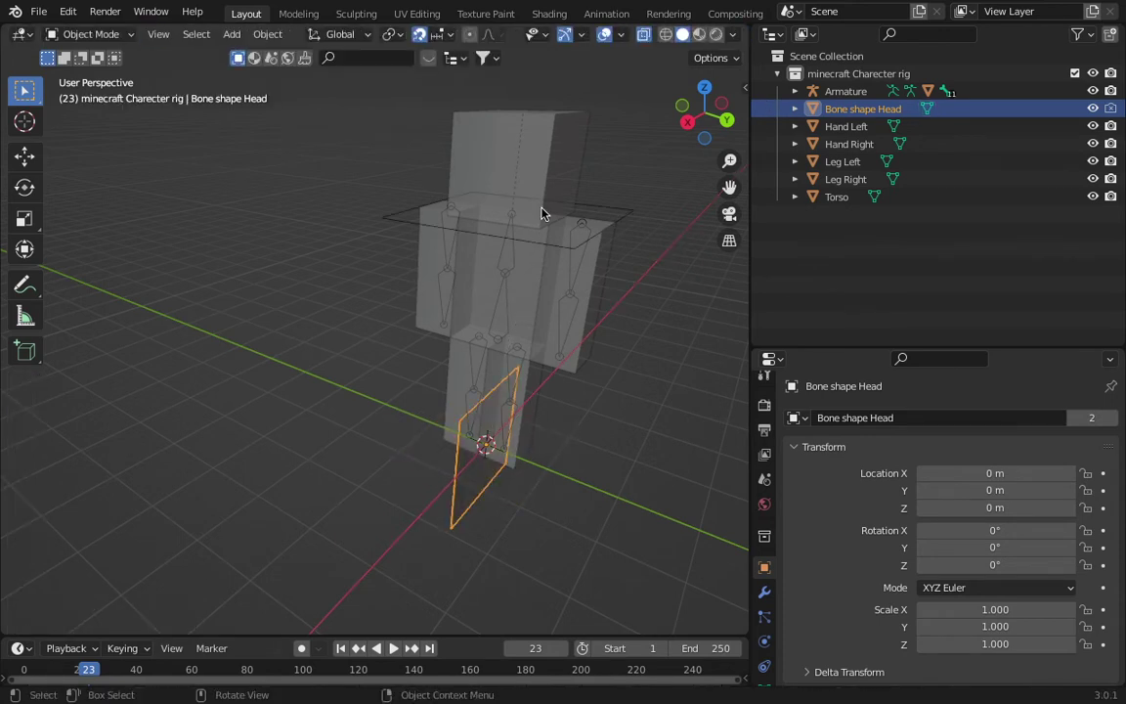
key("Tab")
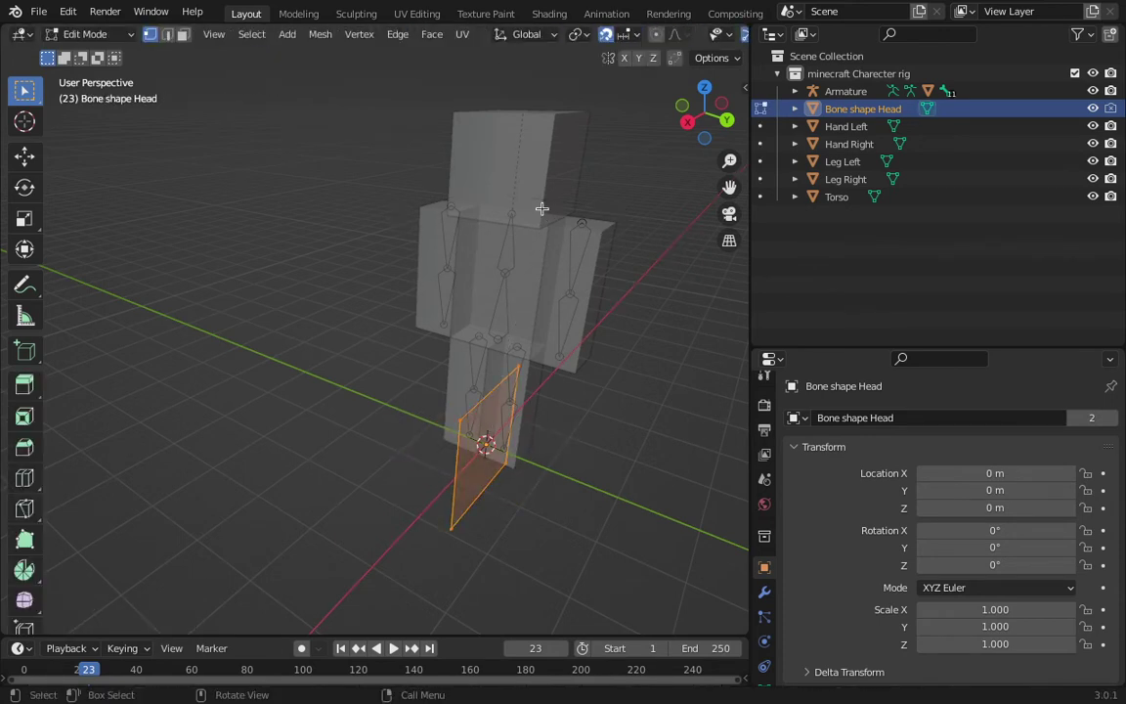
Step: Undo the rotation of the Bone shape Head plane's mesh, return to Object Mode and select the armature
key("ctrl+z")
key("ctrl+z")
key("ctrl+z")
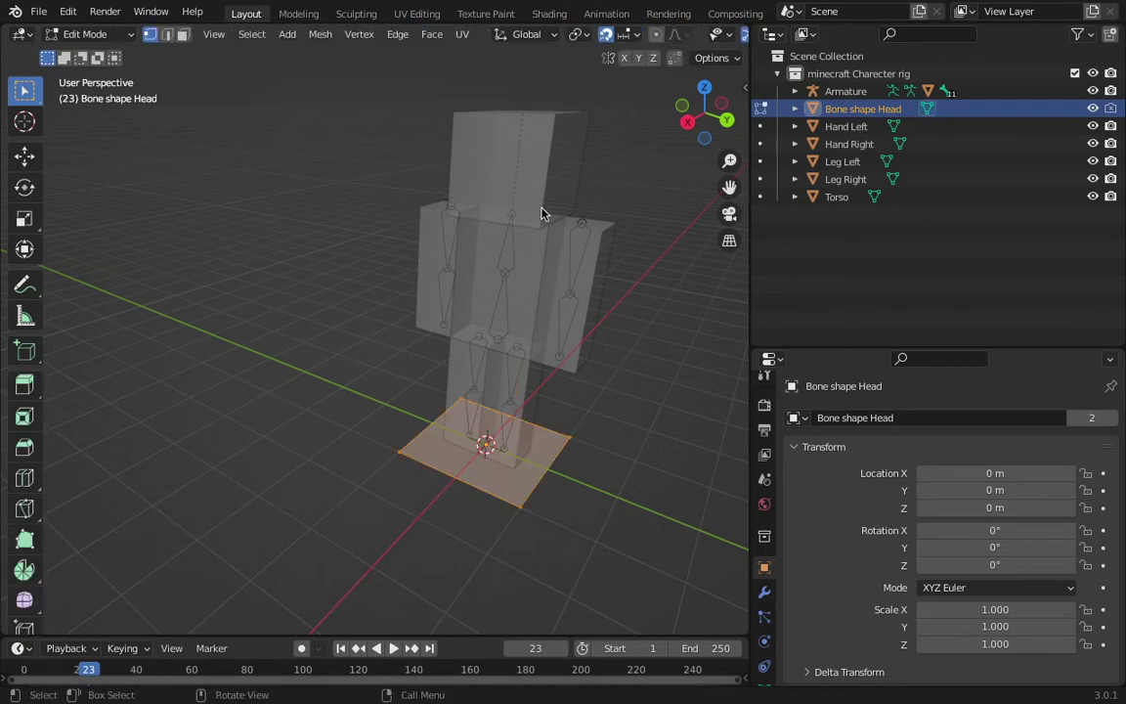
key("Tab")
left_click(480, 171)
left_click(506, 275)
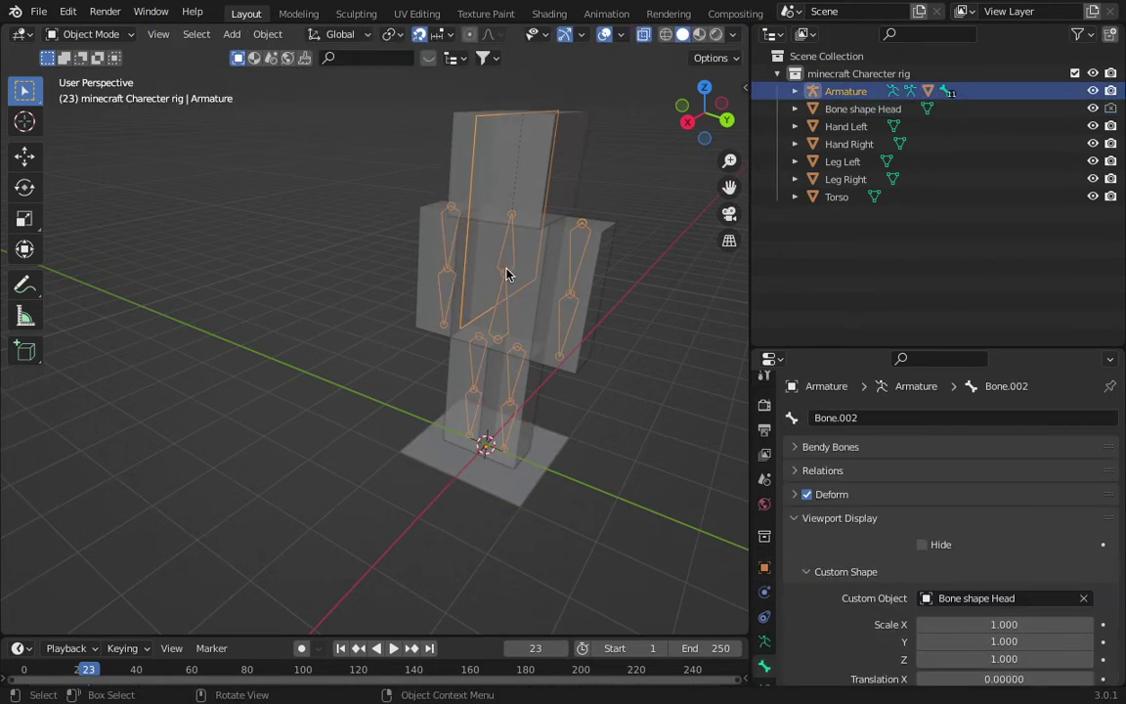
Step: Select the Bone shape Head plane and hide it in the viewport, keeping the rest of the collection visible
left_click(547, 474)
left_click(1093, 74)
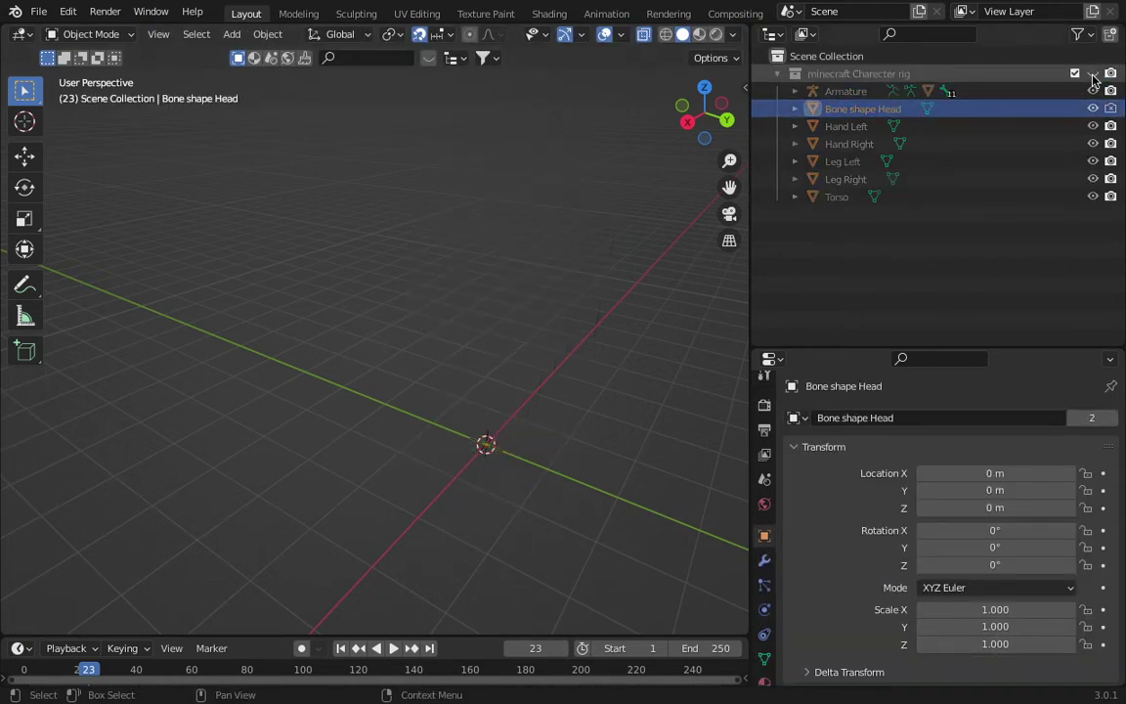
left_click(1093, 75)
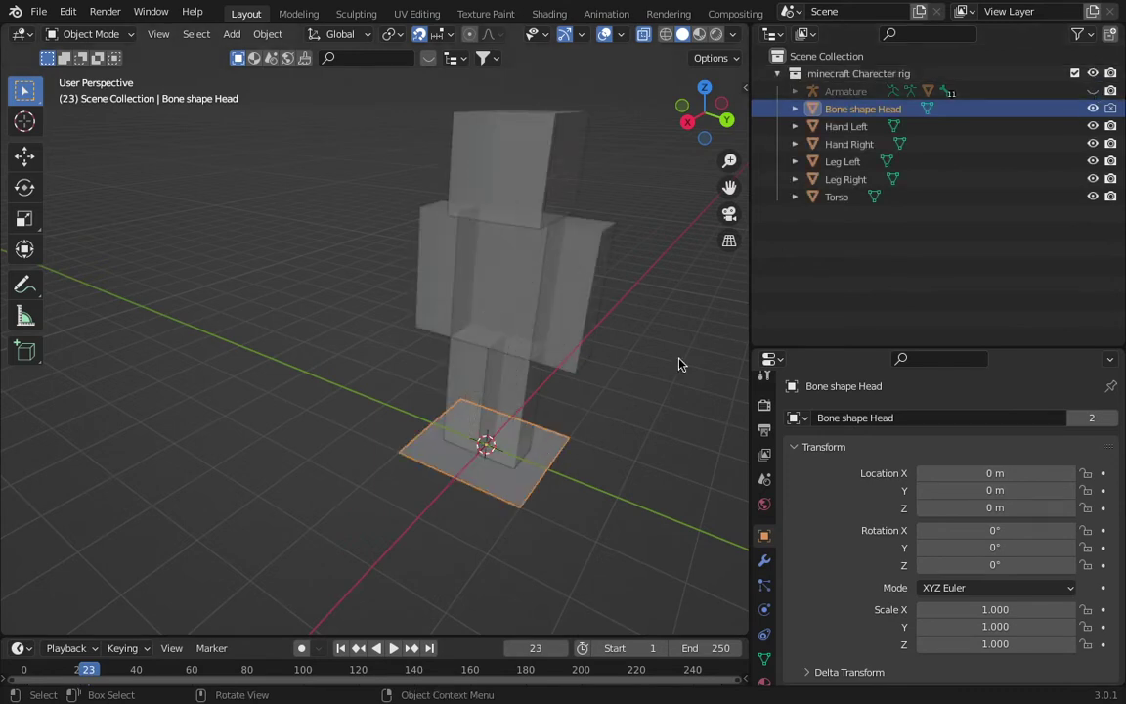
left_click(1093, 107)
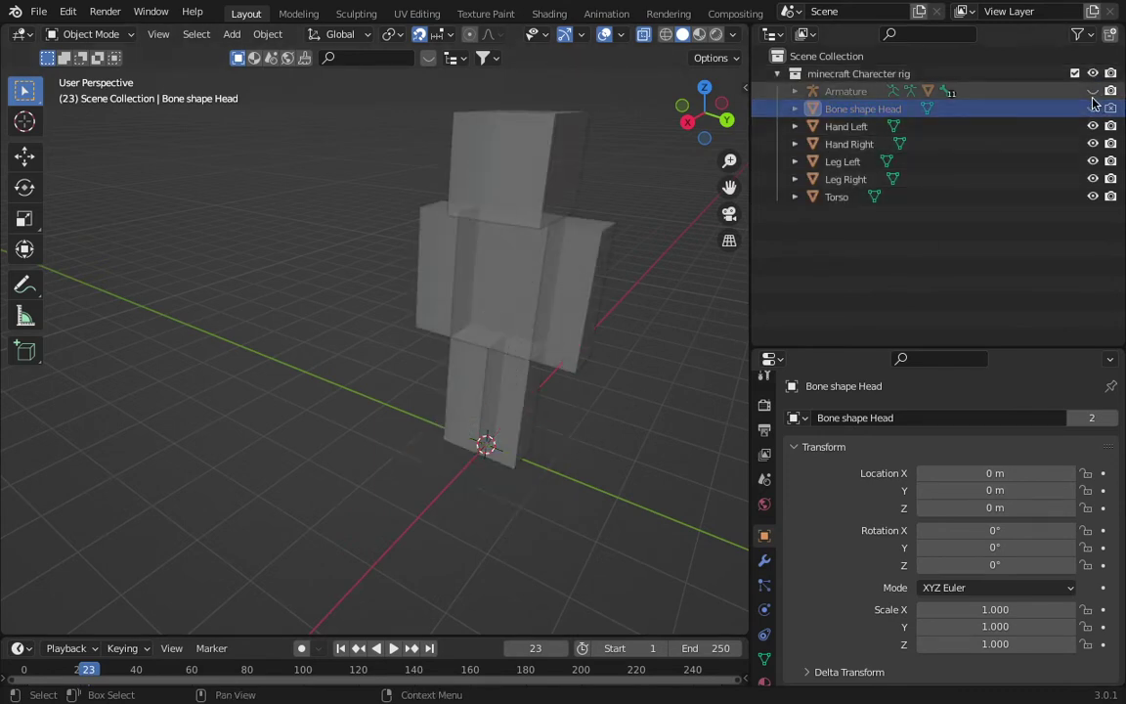
Step: Select the armature by its head bone shape and switch it to Pose Mode
left_click(478, 163)
middle_click_drag(477, 164, 332, 158)
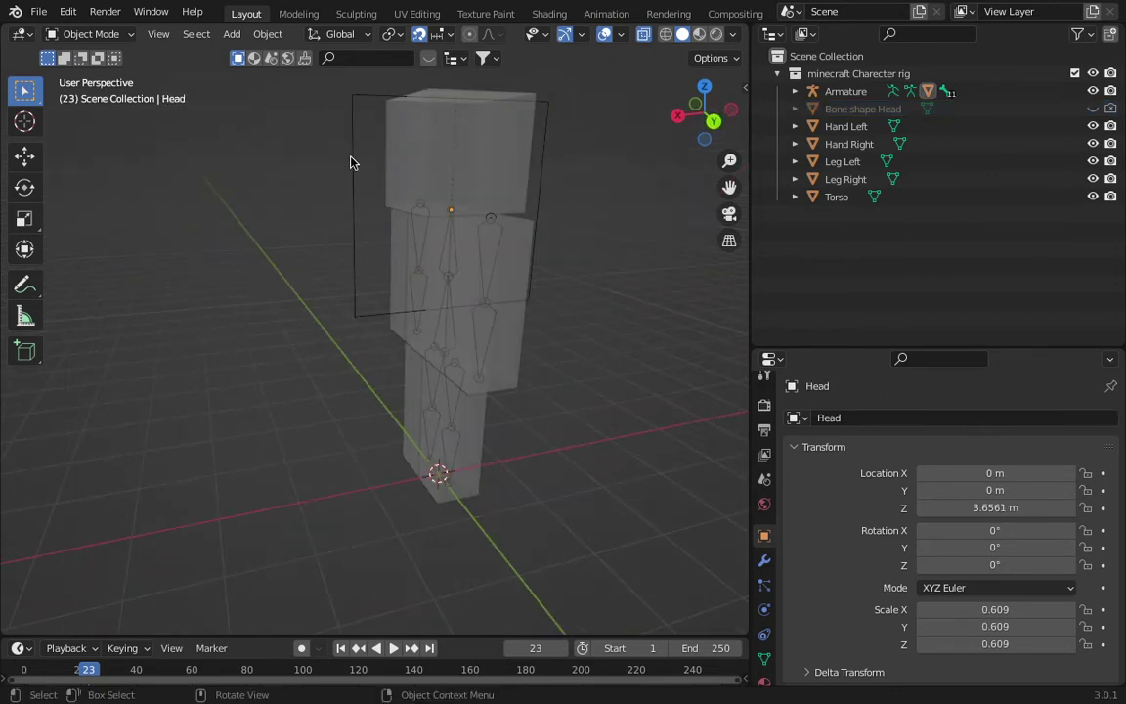
left_click(352, 162)
middle_click_drag(364, 195, 215, 127)
left_click(88, 34)
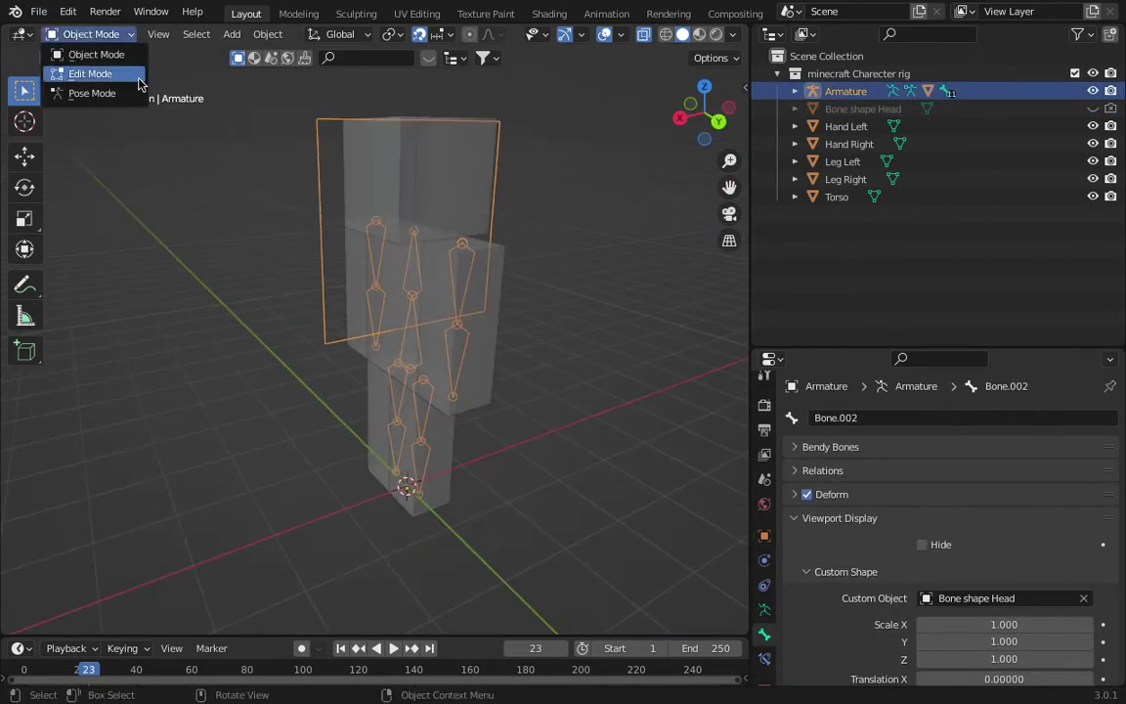
left_click(92, 93)
Step: Set the head bone's custom shape Rotation X to 90° in its viewport display settings
middle_click_drag(332, 205, 421, 293)
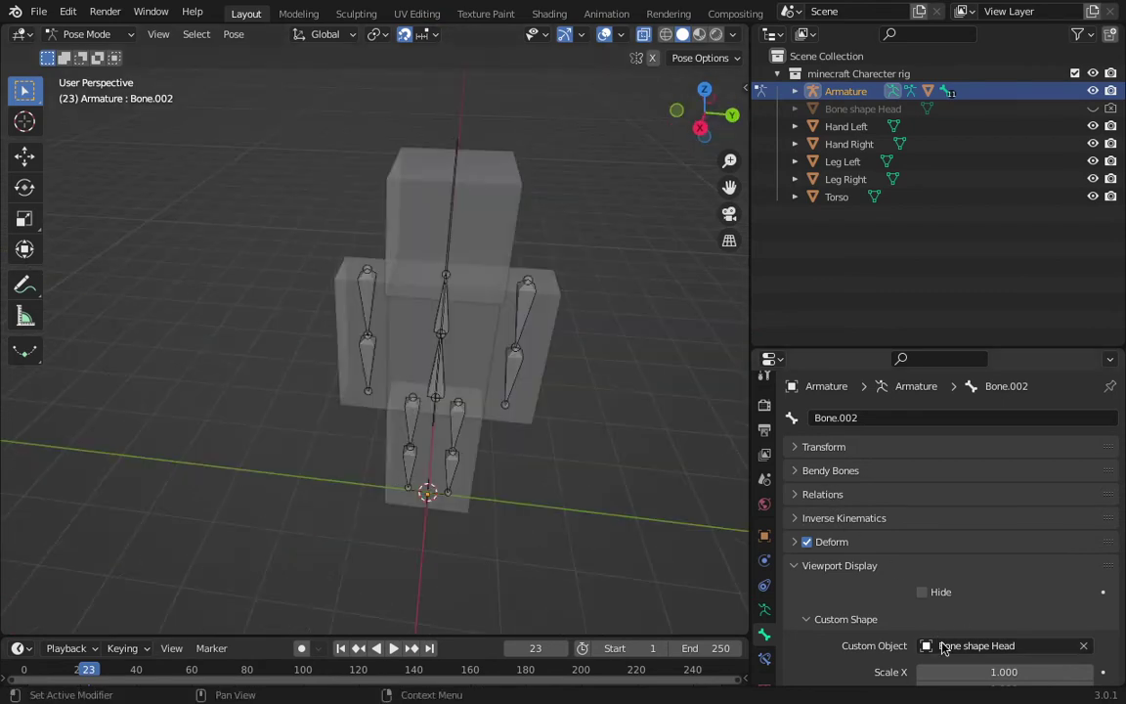
scroll(954, 636, "down", 5)
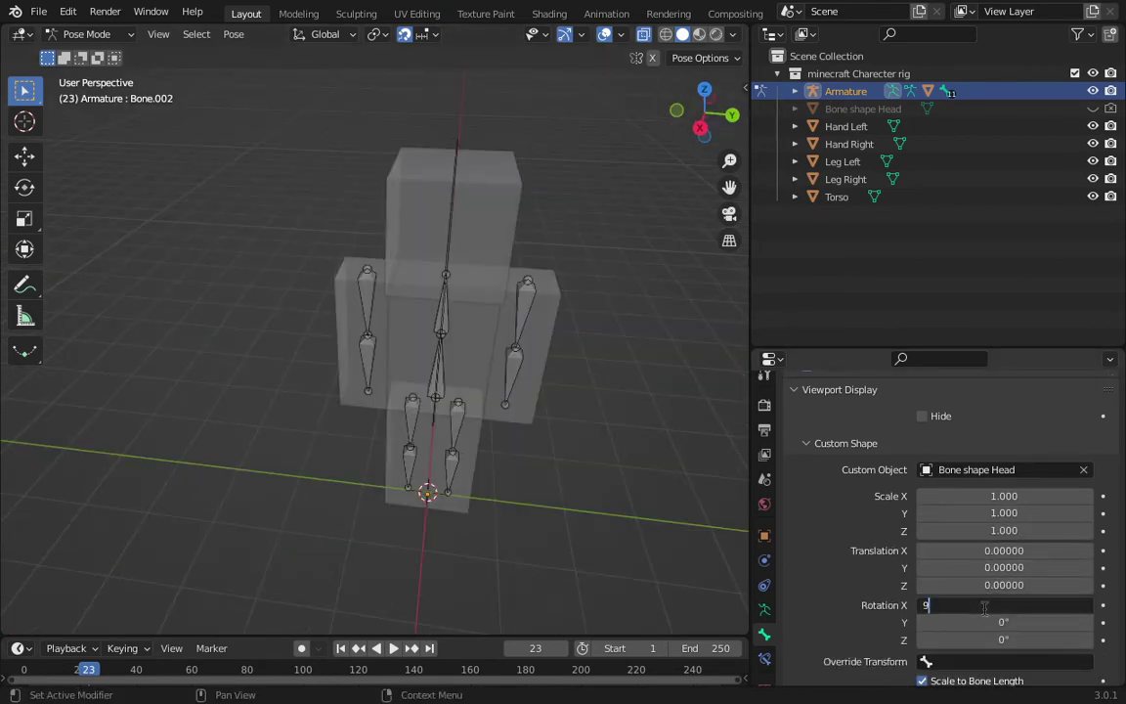
type("0")
key("Return")
scroll(661, 467, "down", 4)
scroll(609, 467, "up", 4)
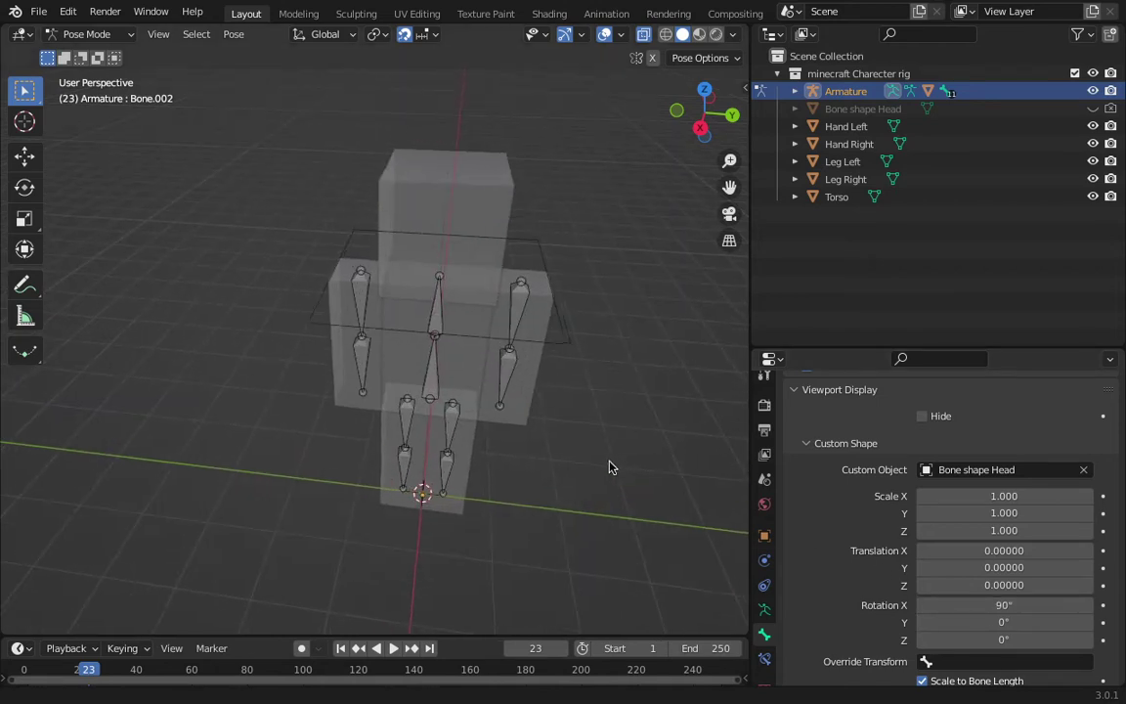
scroll(604, 470, "up", 4)
scroll(583, 480, "down", 3)
Step: Scale the head bone's custom shape to 0.580 in X and Y, just outside the head's outline in Top view
middle_click_drag(560, 459, 732, 118, "shift")
scroll(538, 486, "down", 3)
scroll(585, 462, "up", 3)
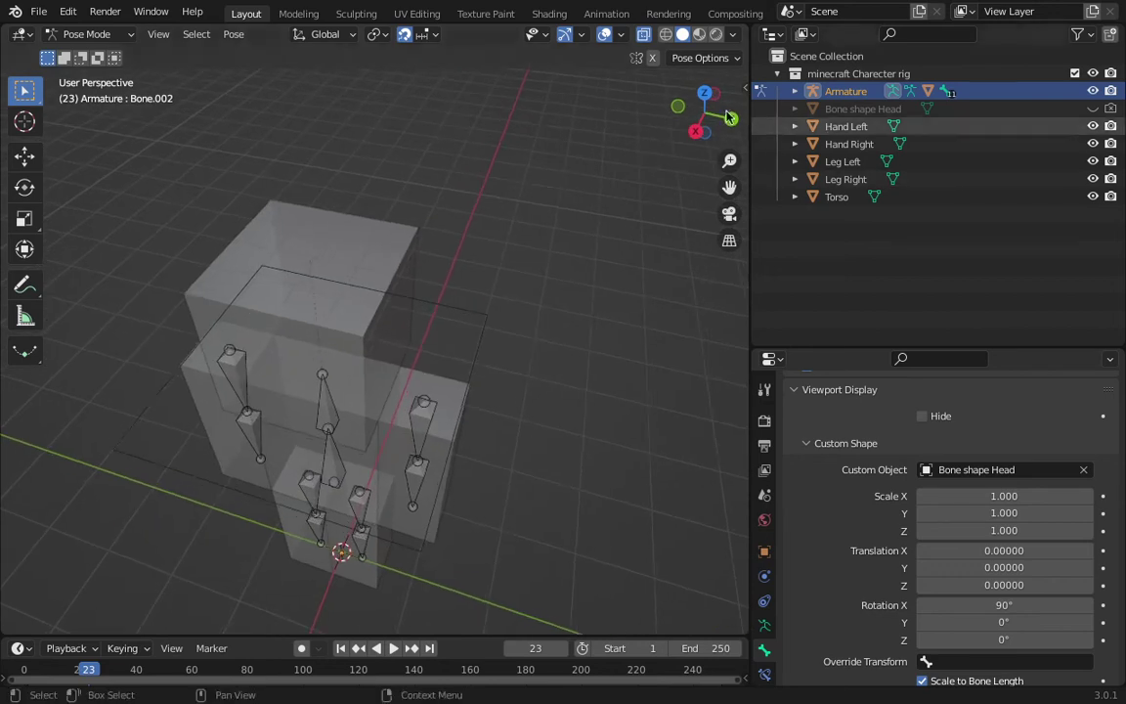
left_click(704, 93)
scroll(492, 332, "up", 3)
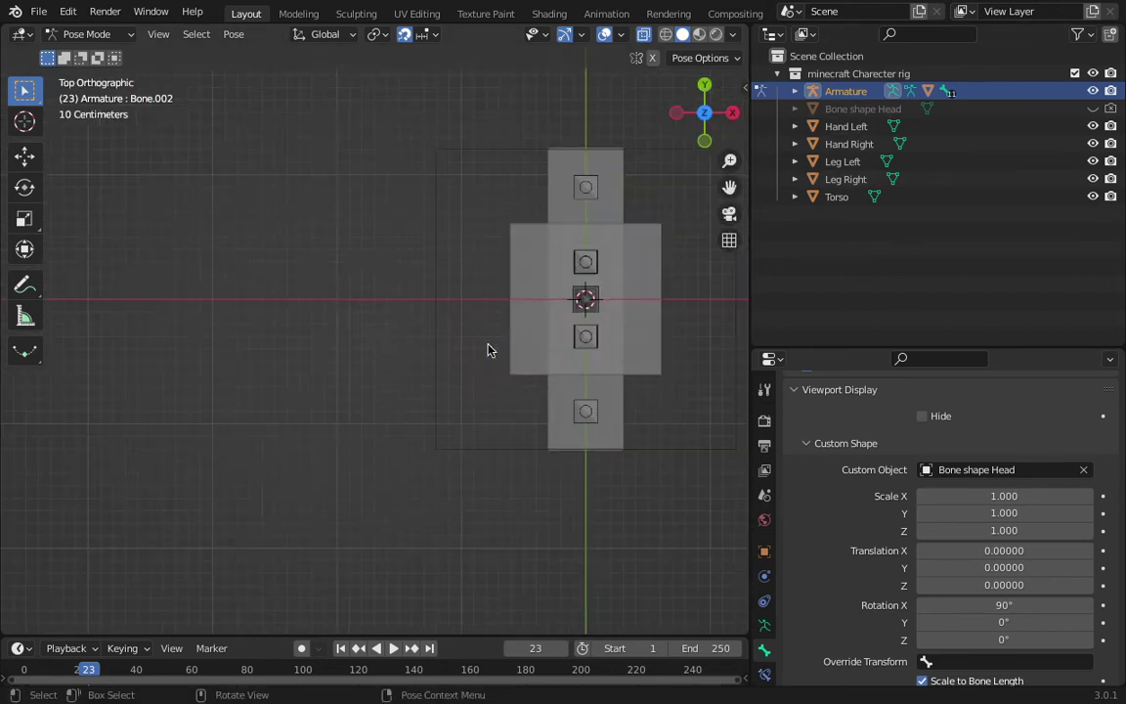
scroll(489, 350, "up", 4)
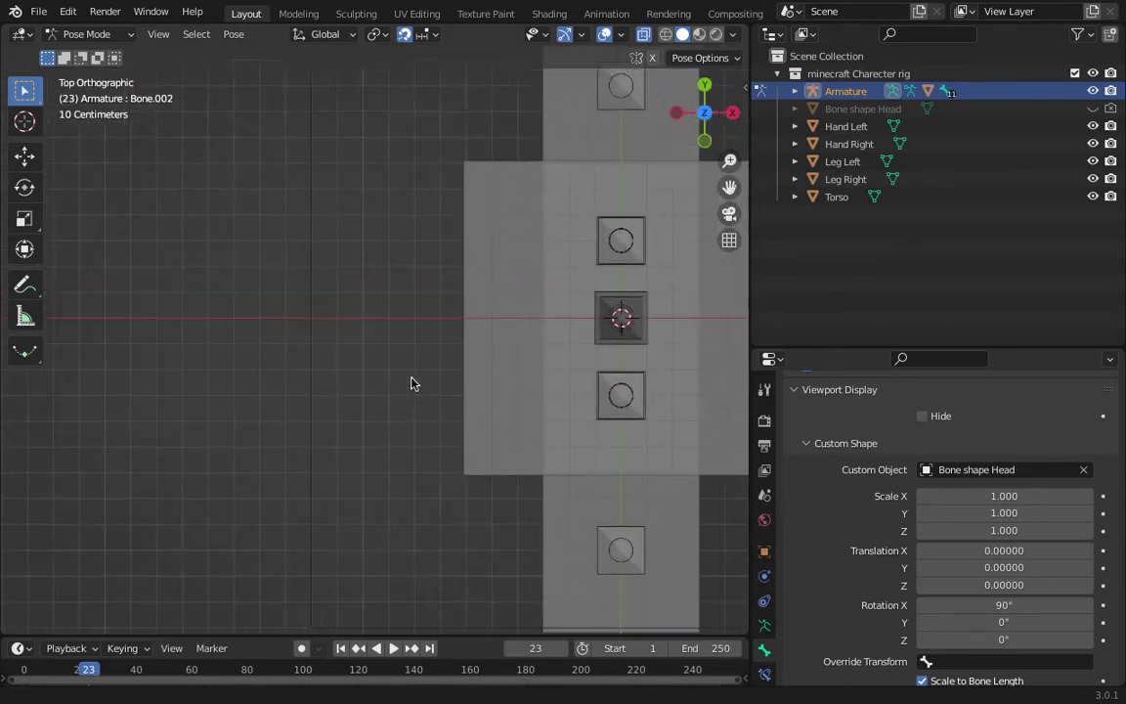
scroll(412, 383, "up", 2)
left_click_drag(1091, 513, 1125, 512)
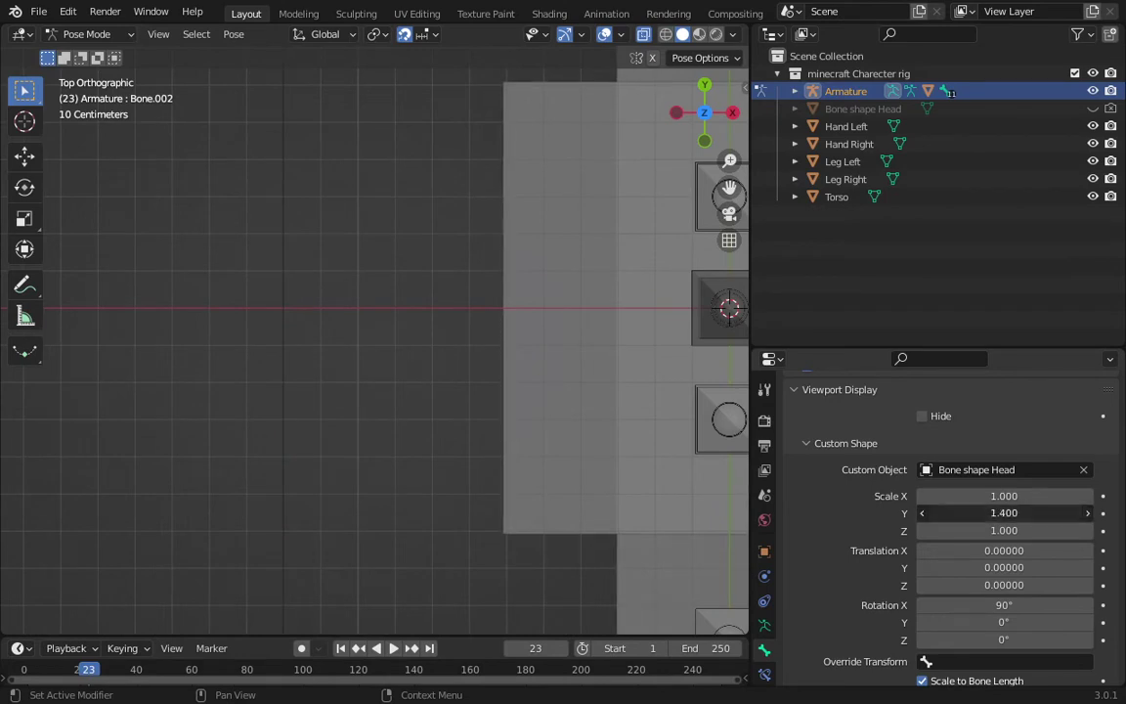
key("Escape")
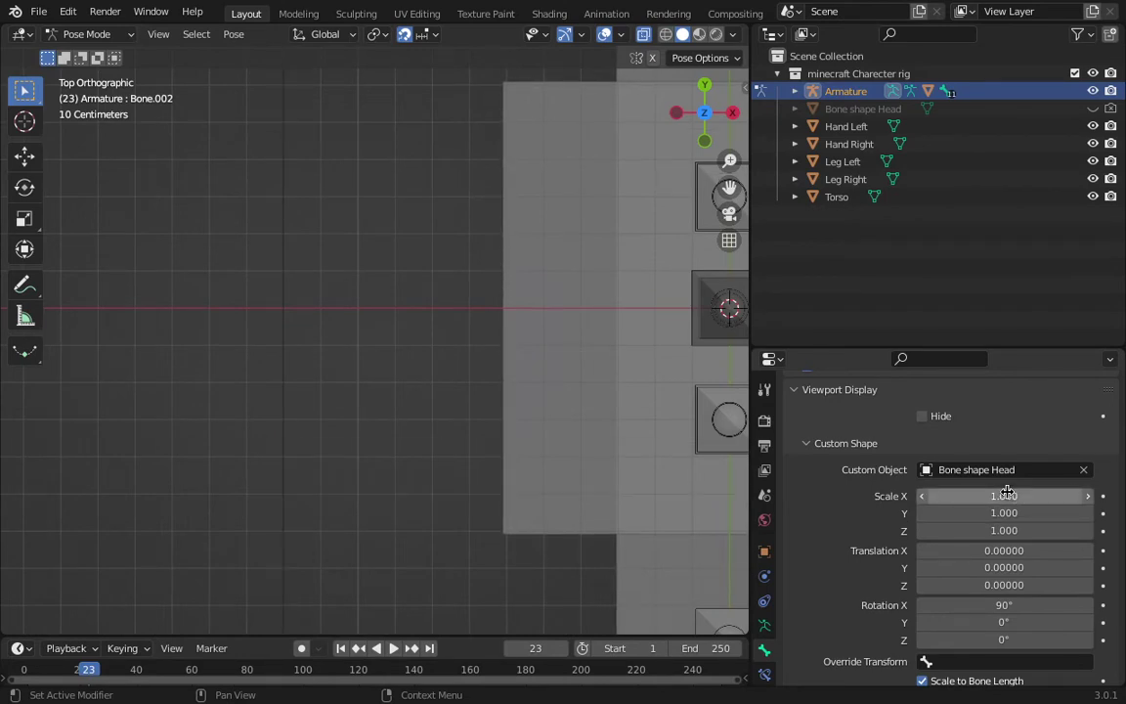
left_click_drag(1007, 496, 1007, 496)
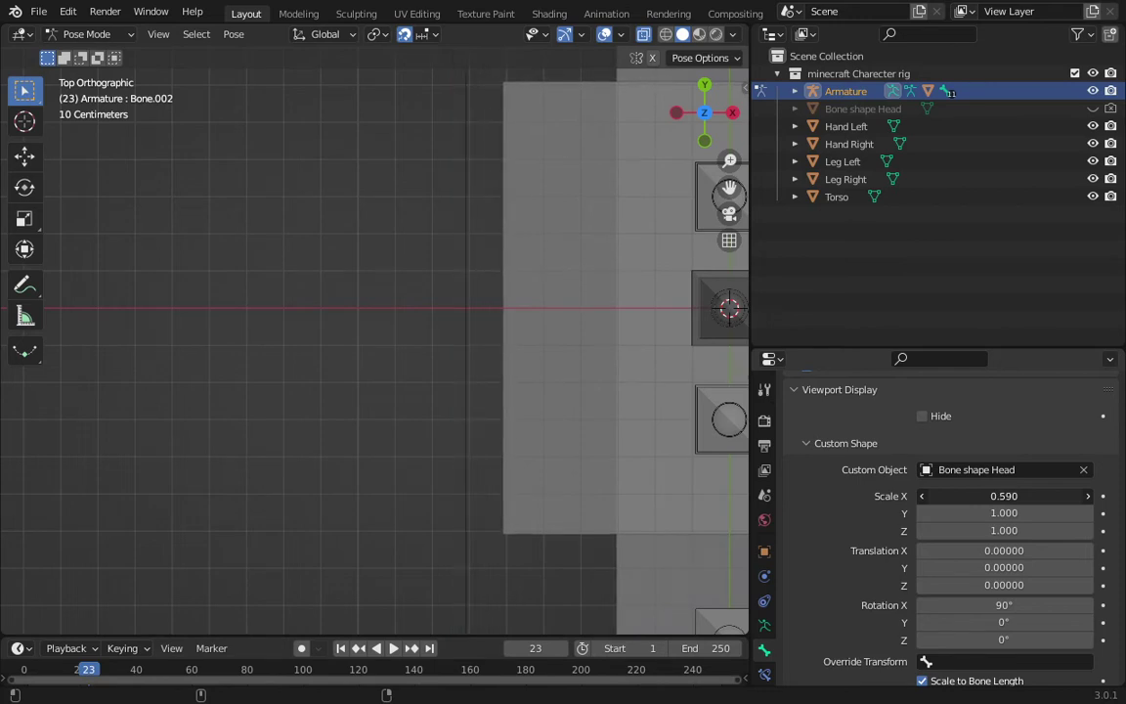
left_click_drag(1007, 496, 1007, 496)
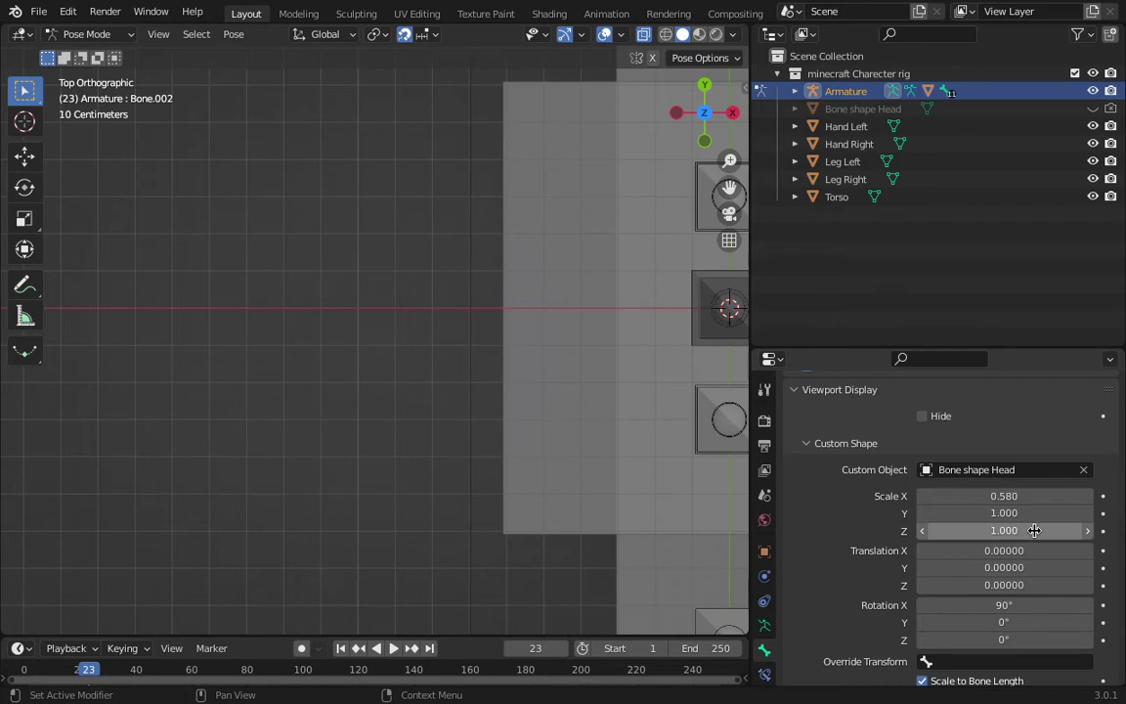
left_click(1018, 515)
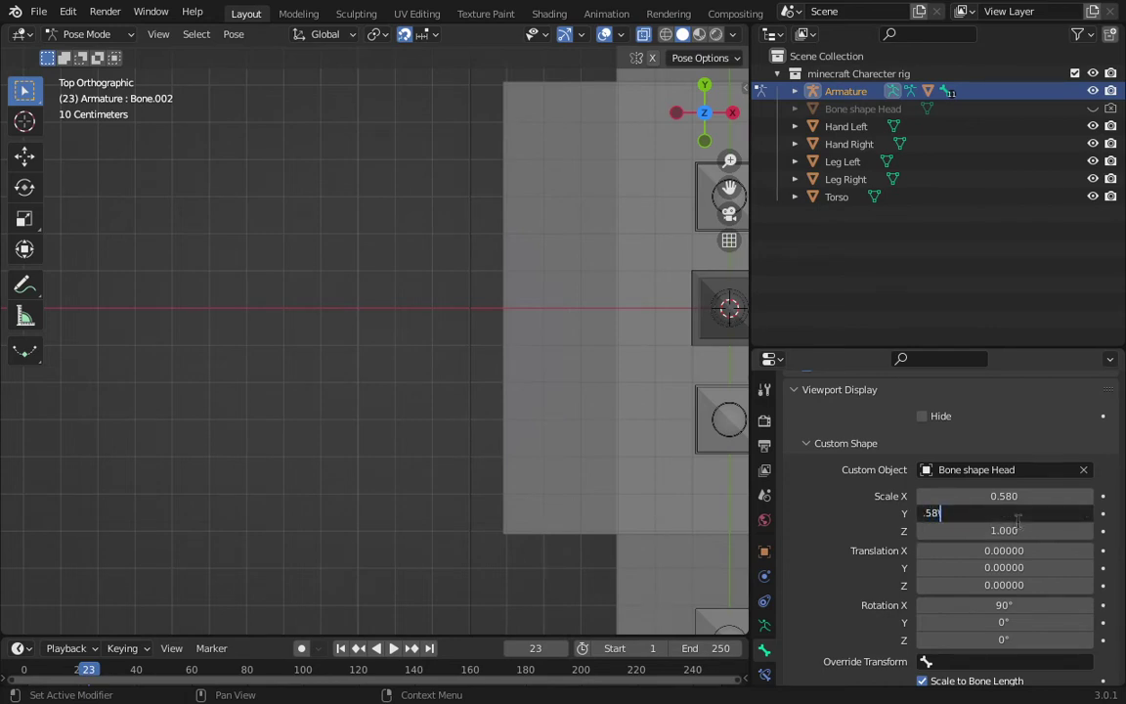
key("Return")
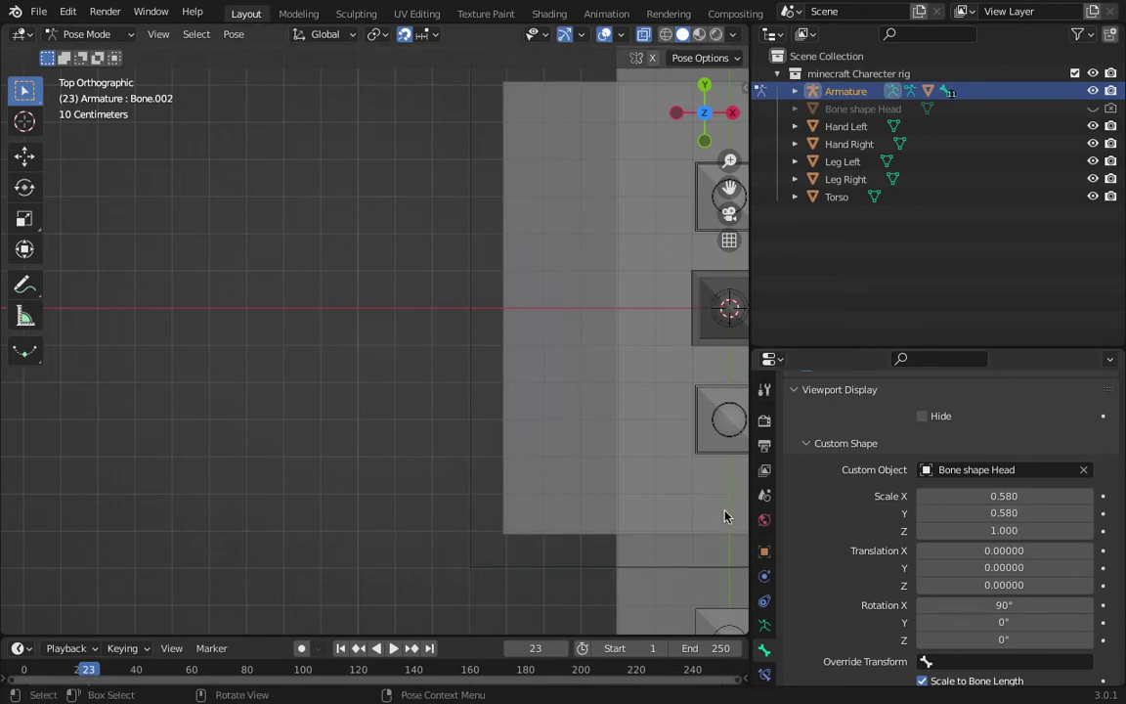
Step: Return the armature to Object Mode and deselect everything
scroll(300, 402, "down", 5)
middle_click_drag(402, 414, 541, 284)
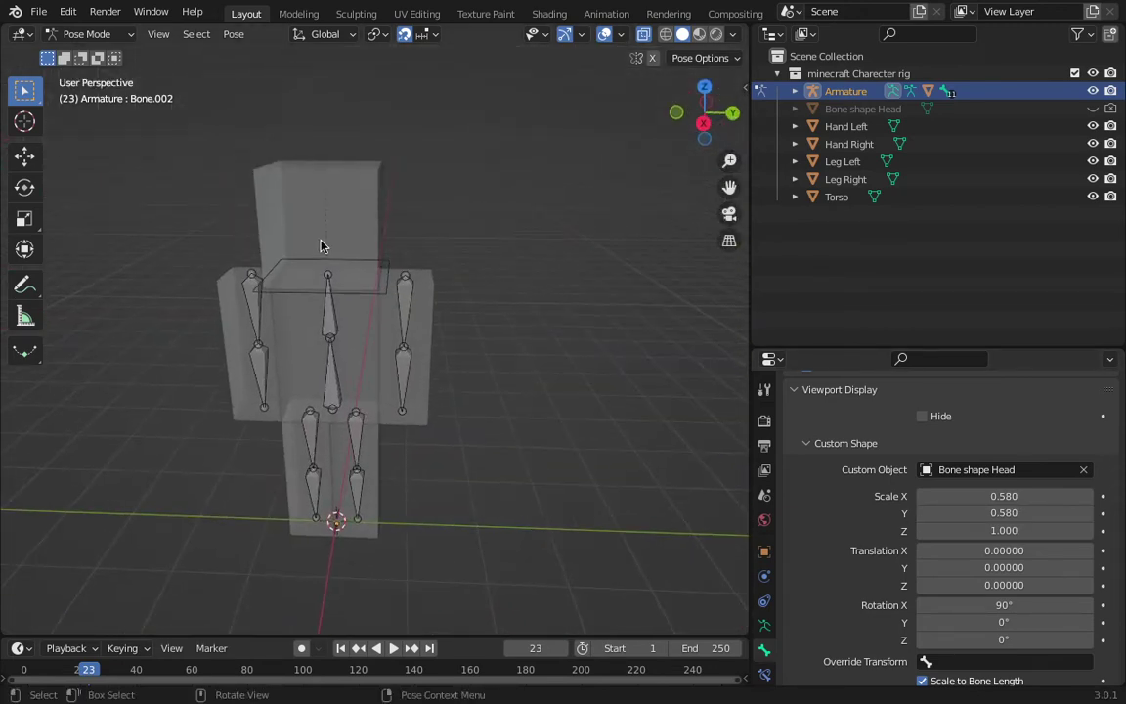
key("Tab")
key("Tab")
scroll(329, 247, "up", 3)
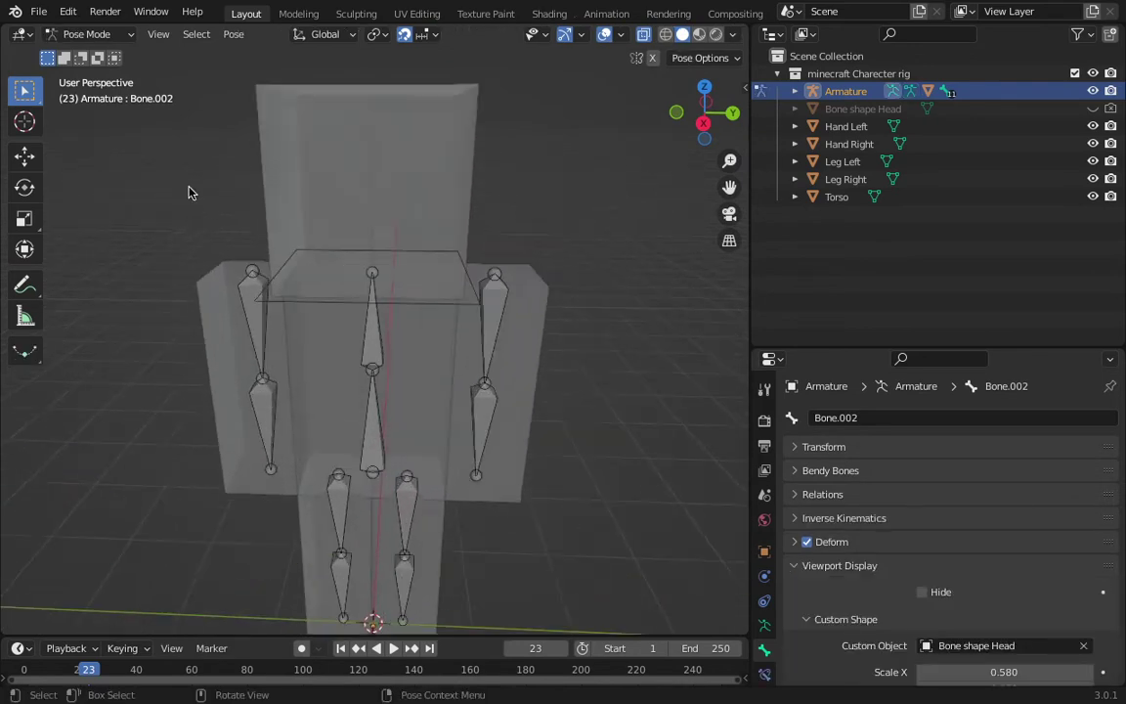
left_click(87, 33)
left_click(90, 50)
key("alt+a")
scroll(469, 215, "down", 3)
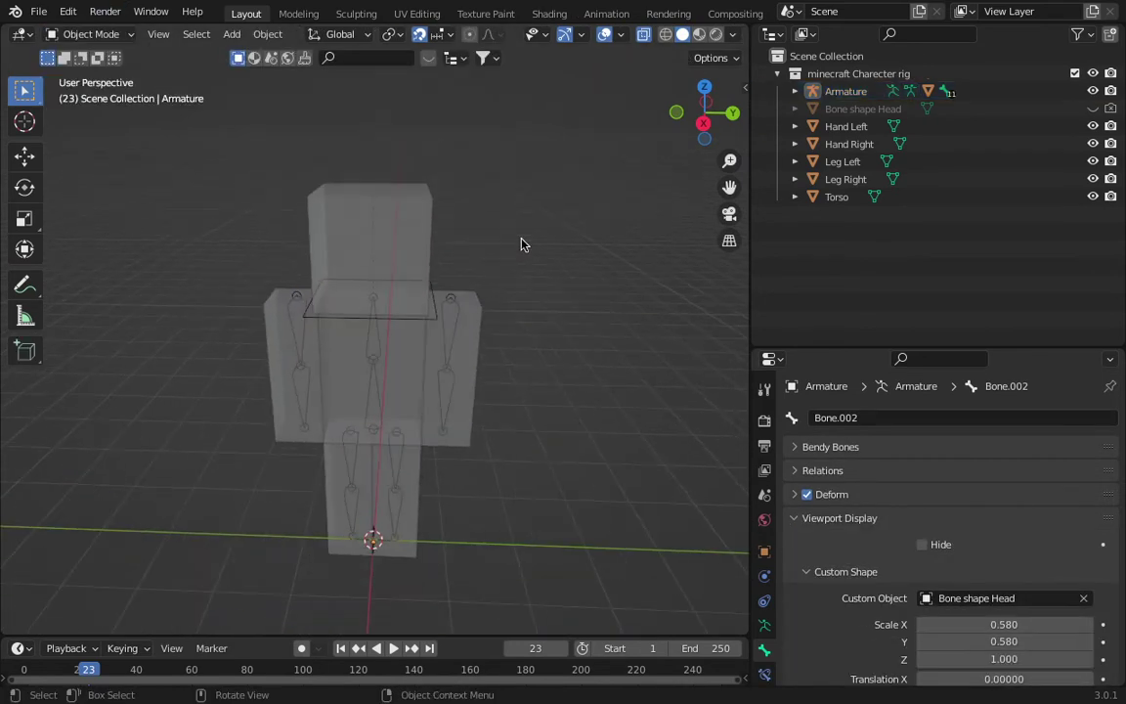
Step: Turn off X-ray display so the character appears solid, and select the armature
mouse_move(479, 293)
middle_mouse_down()
mouse_move(432, 307)
mouse_move(445, 284)
mouse_move(450, 307)
mouse_move(468, 314)
mouse_move(454, 294)
mouse_move(480, 299)
middle_mouse_up()
scroll(432, 307, "up", 3)
left_click(664, 36)
left_click(475, 292)
scroll(471, 291, "down", 3)
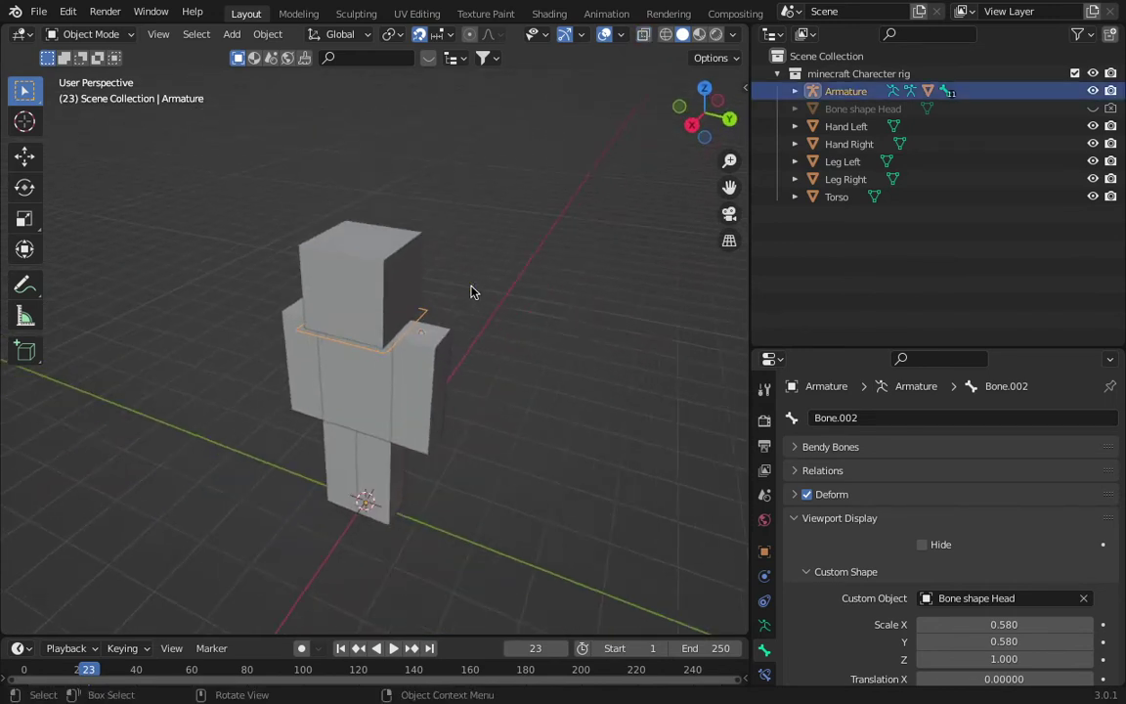
scroll(470, 292, "up", 3)
key("r")
key("Escape")
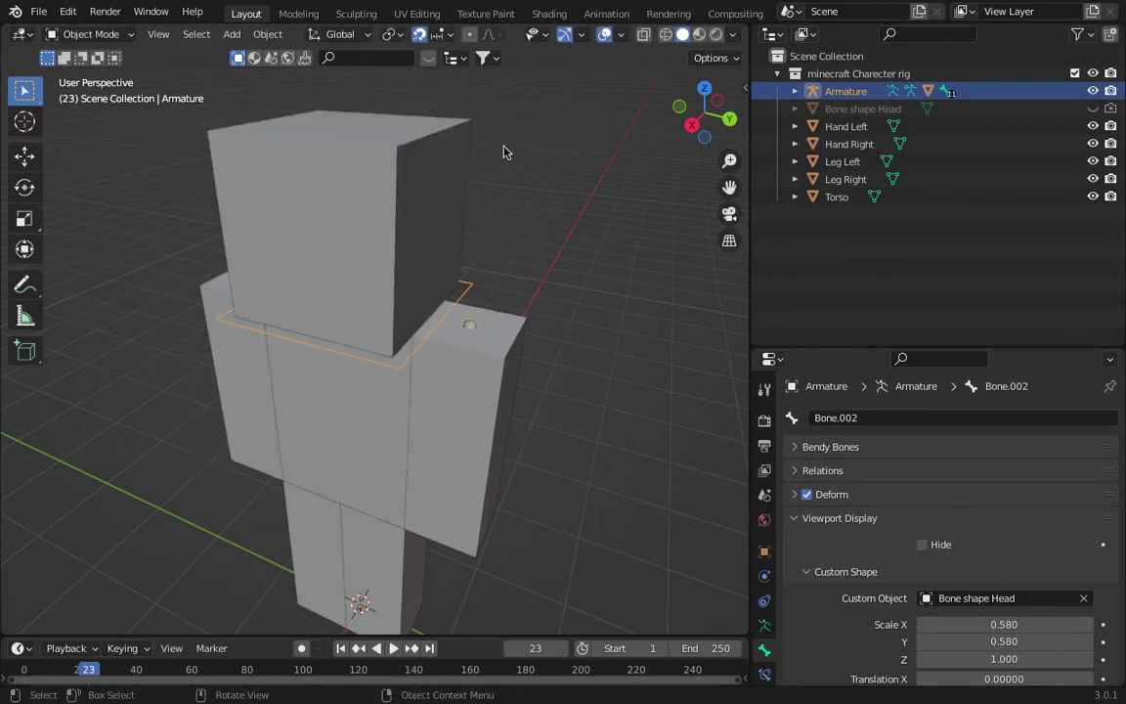
key("r")
key("Escape")
Step: Switch the armature to Pose Mode and select the upper arm bone on the positive Y side, Bone.005
left_click(88, 35)
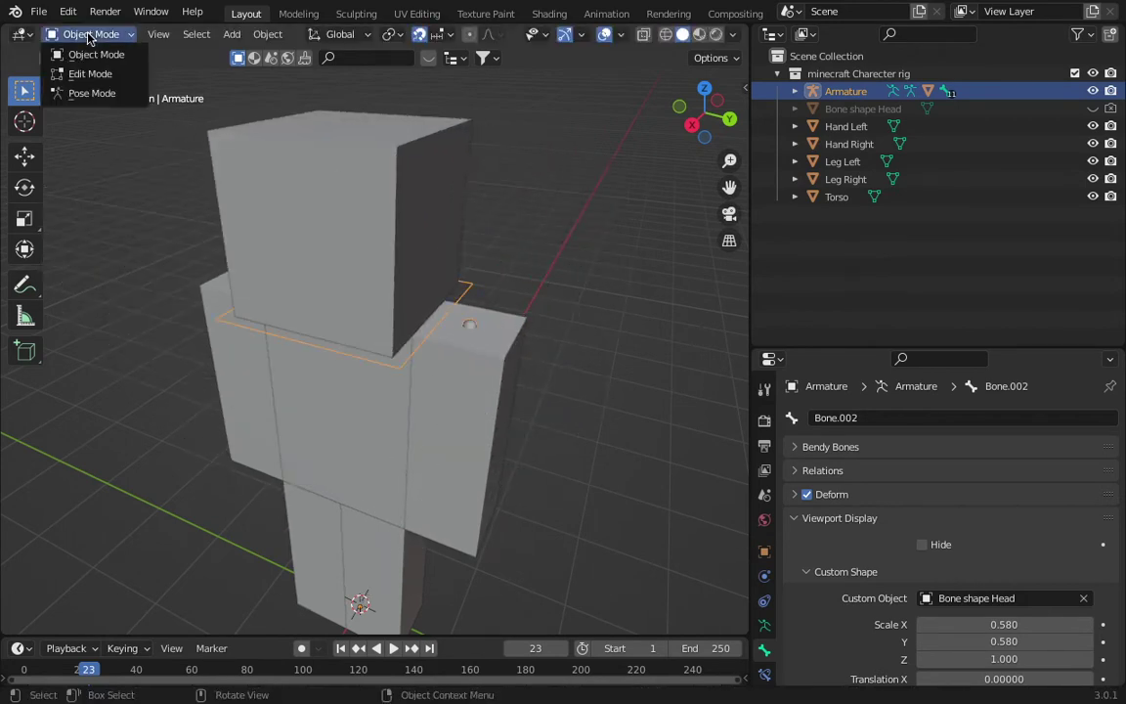
left_click(92, 93)
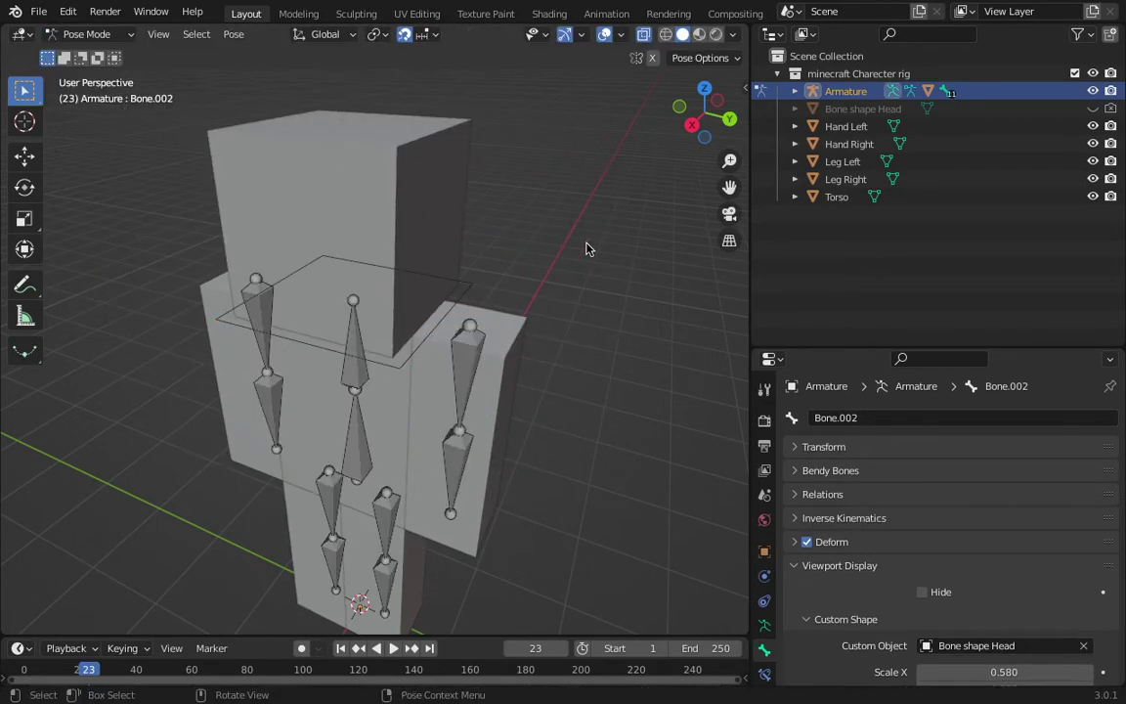
left_click(472, 340)
scroll(473, 341, "down", 1)
scroll(472, 341, "up", 1)
scroll(452, 314, "down", 4)
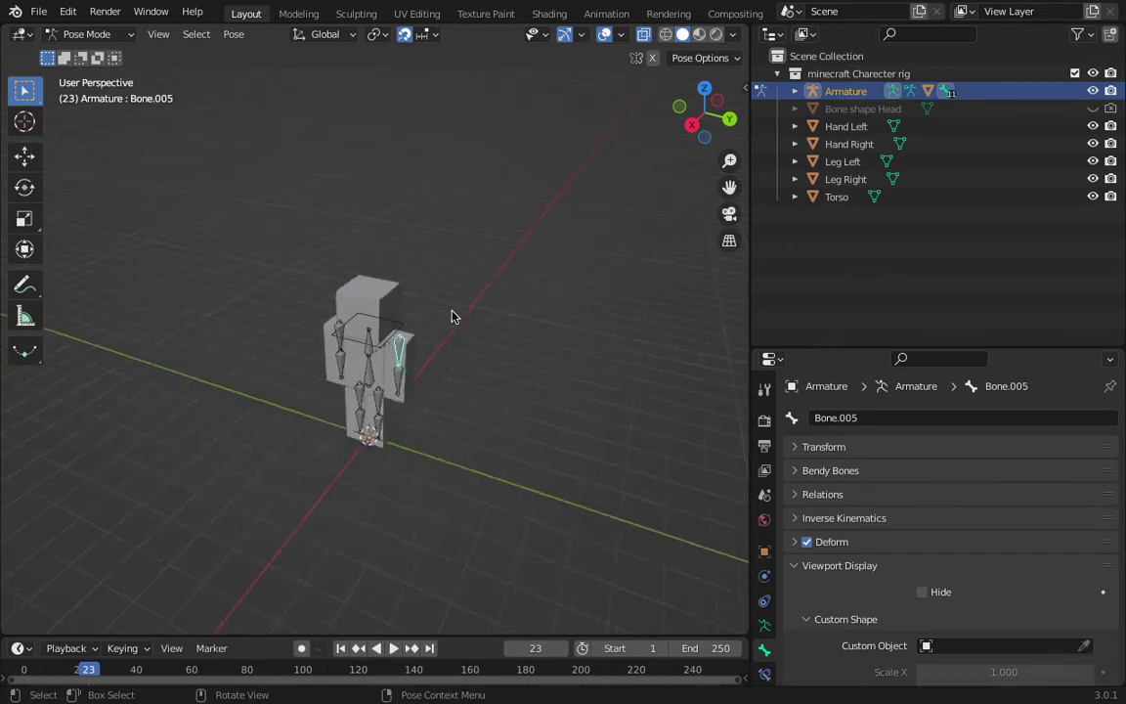
scroll(586, 284, "up", 3)
scroll(641, 259, "up", 1)
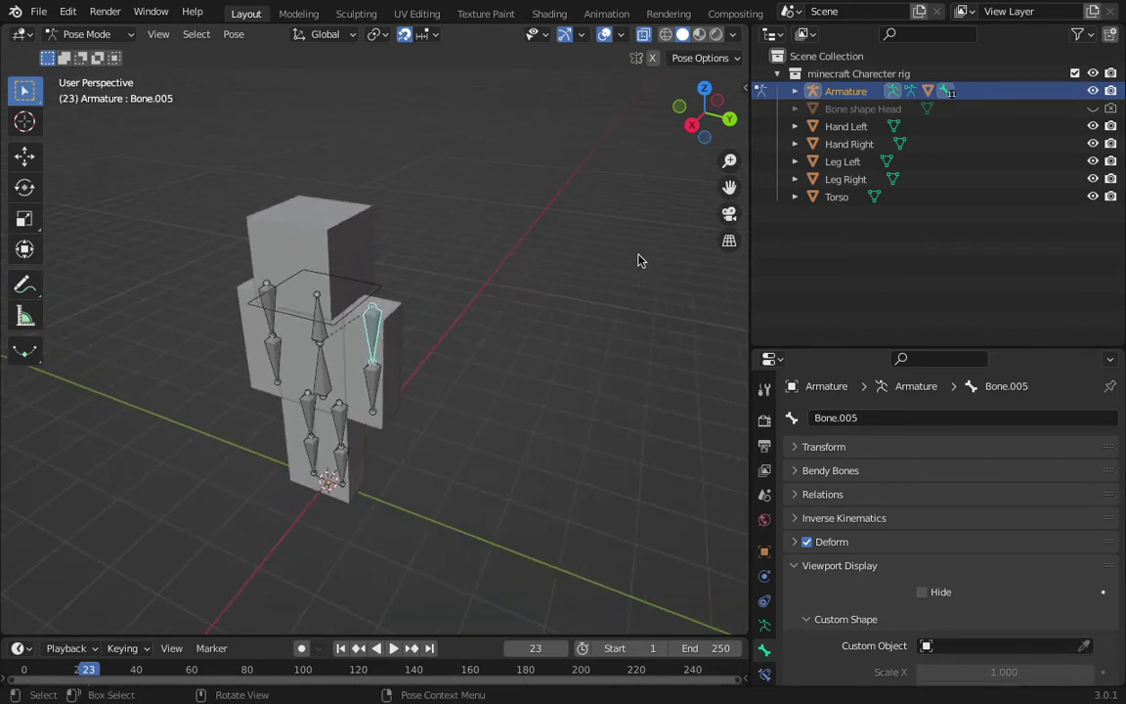
Step: Assign the Bone shape Head plane as the custom shape object of the selected upper arm bone
scroll(913, 501, "down", 2)
scroll(912, 500, "down", 5)
scroll(913, 501, "up", 4)
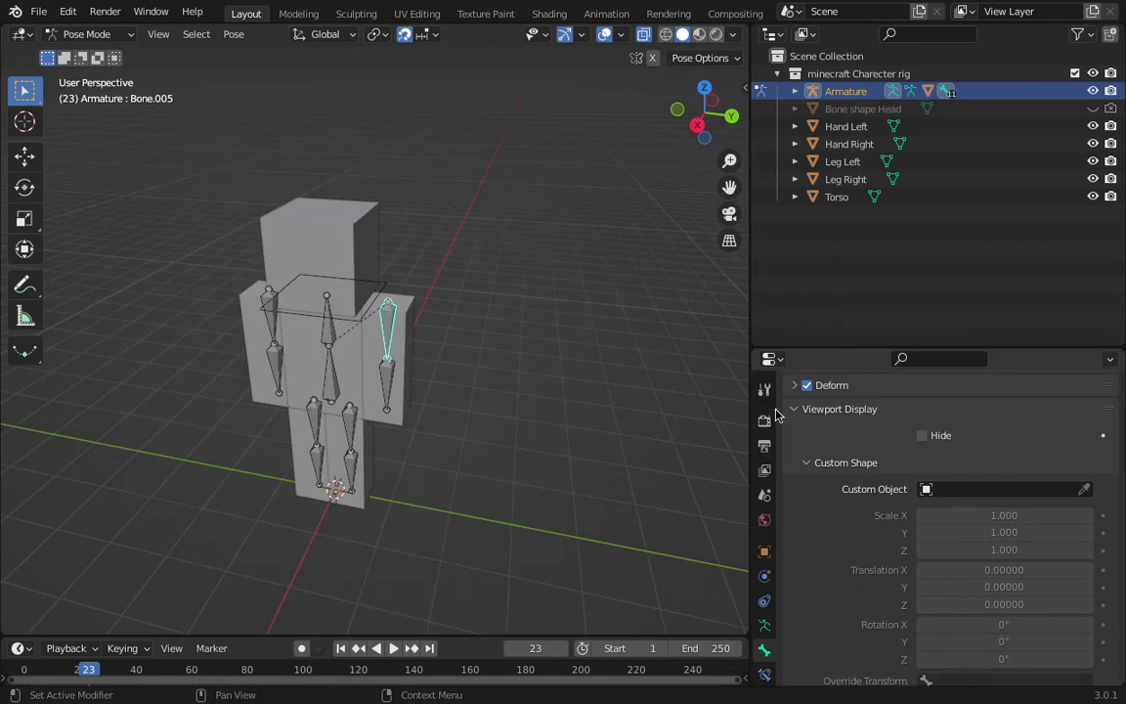
left_click(991, 490)
left_click(955, 532)
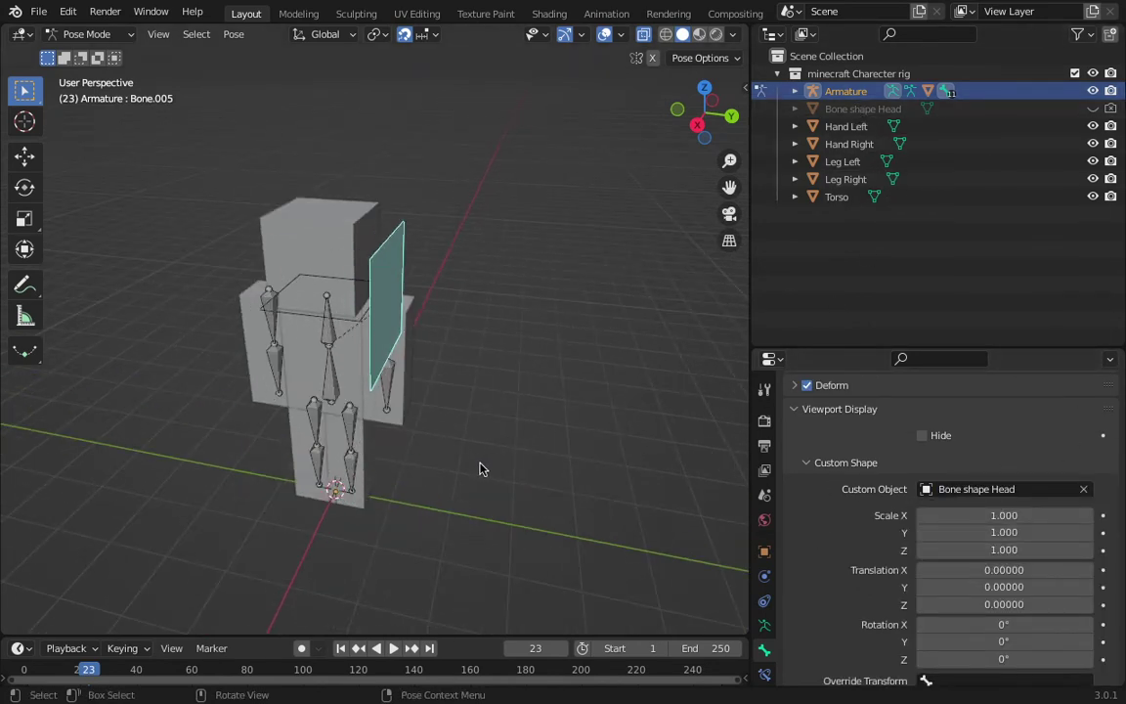
Step: Select the head bone, Bone.002, set its custom shape Rotation X to 0° and deselect the bone
middle_click_drag(480, 468, 533, 345)
middle_click_drag(626, 272, 443, 304)
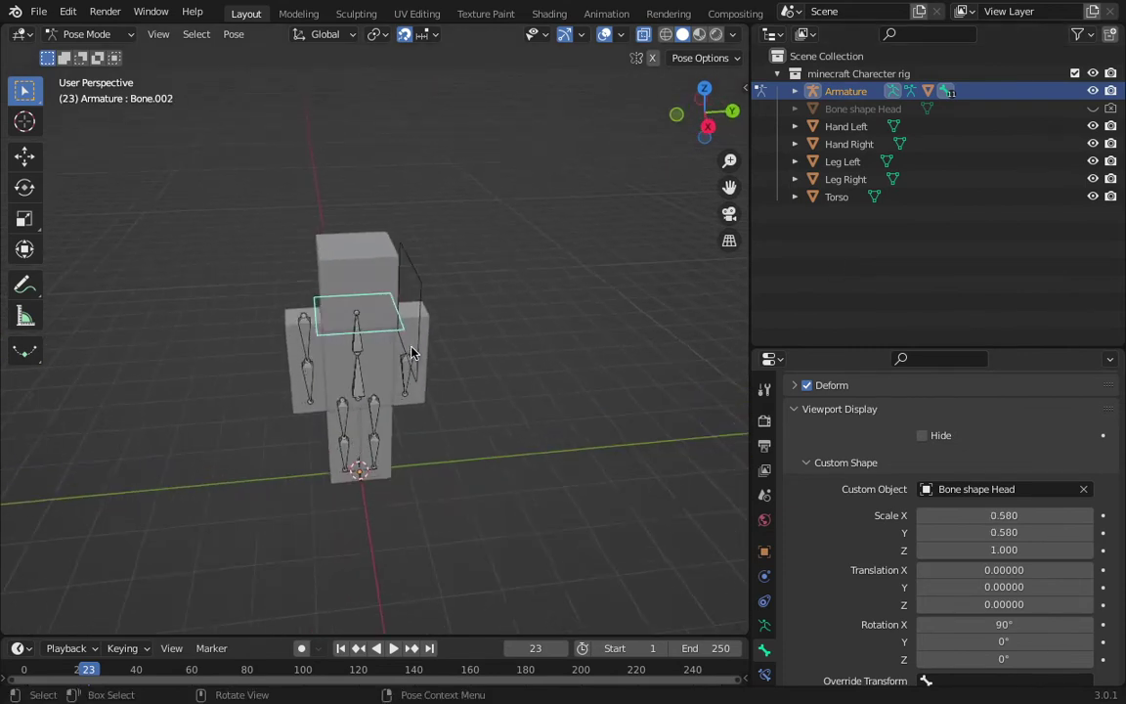
scroll(440, 327, "up", 2)
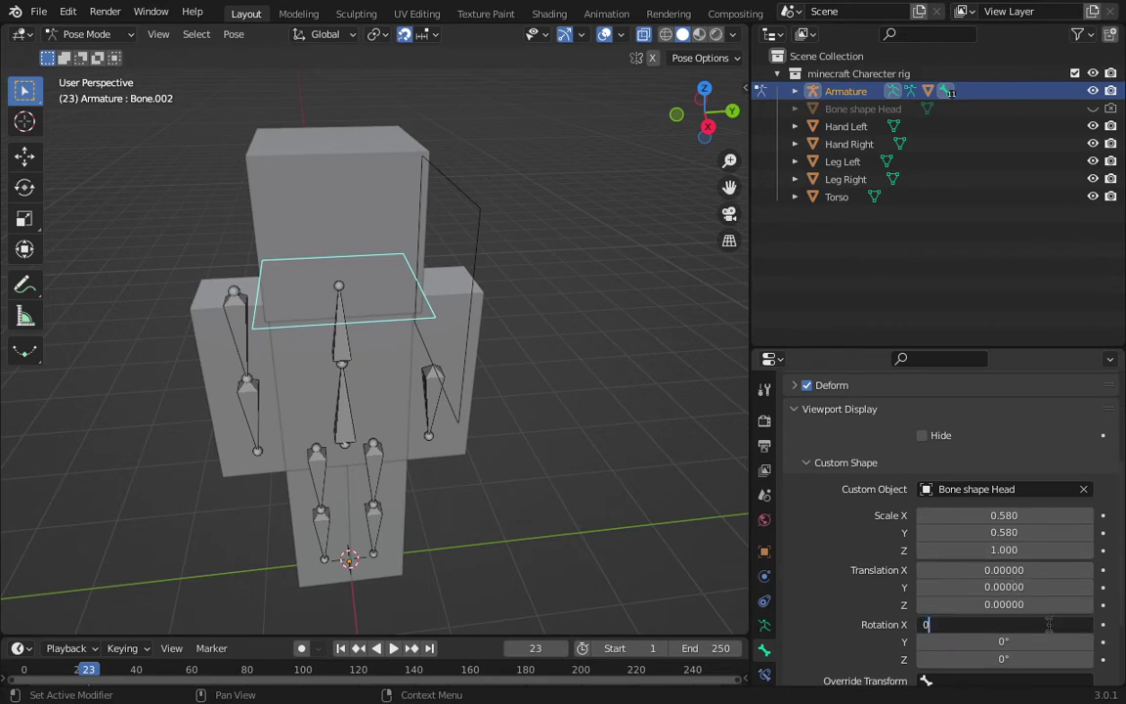
type("90")
key("Return")
middle_click_drag(274, 249, 489, 187)
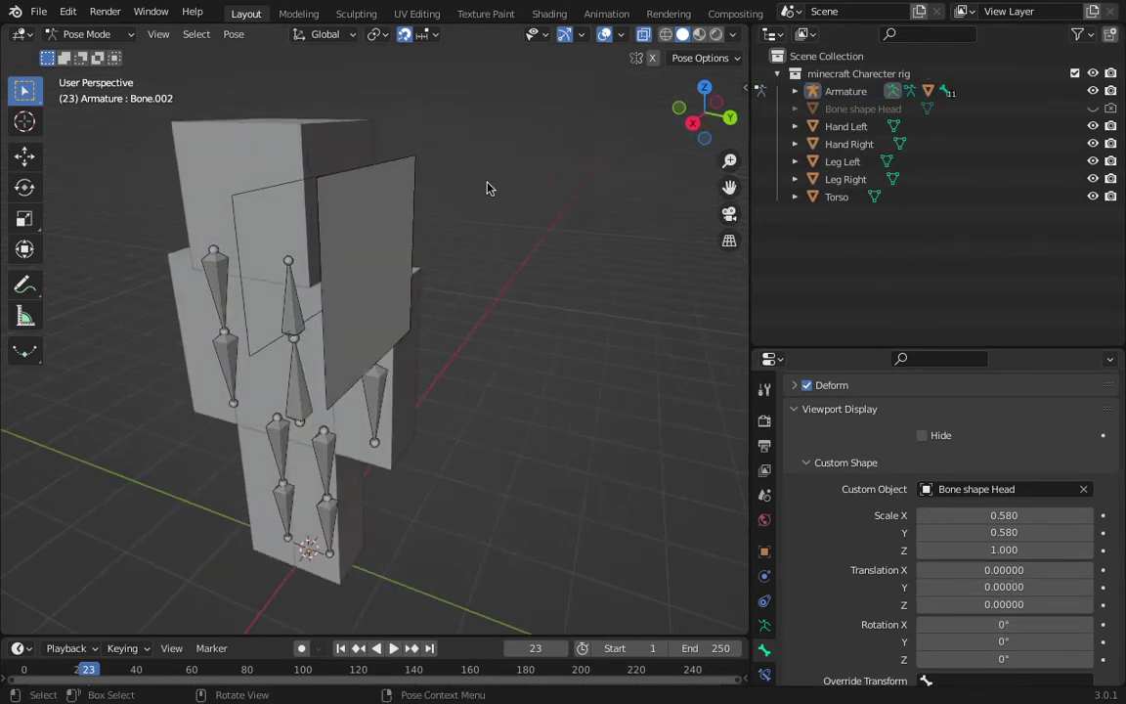
Step: Unhide the Bone shape Head plane in the viewport while keeping the armature in Pose Mode
left_click(1093, 109)
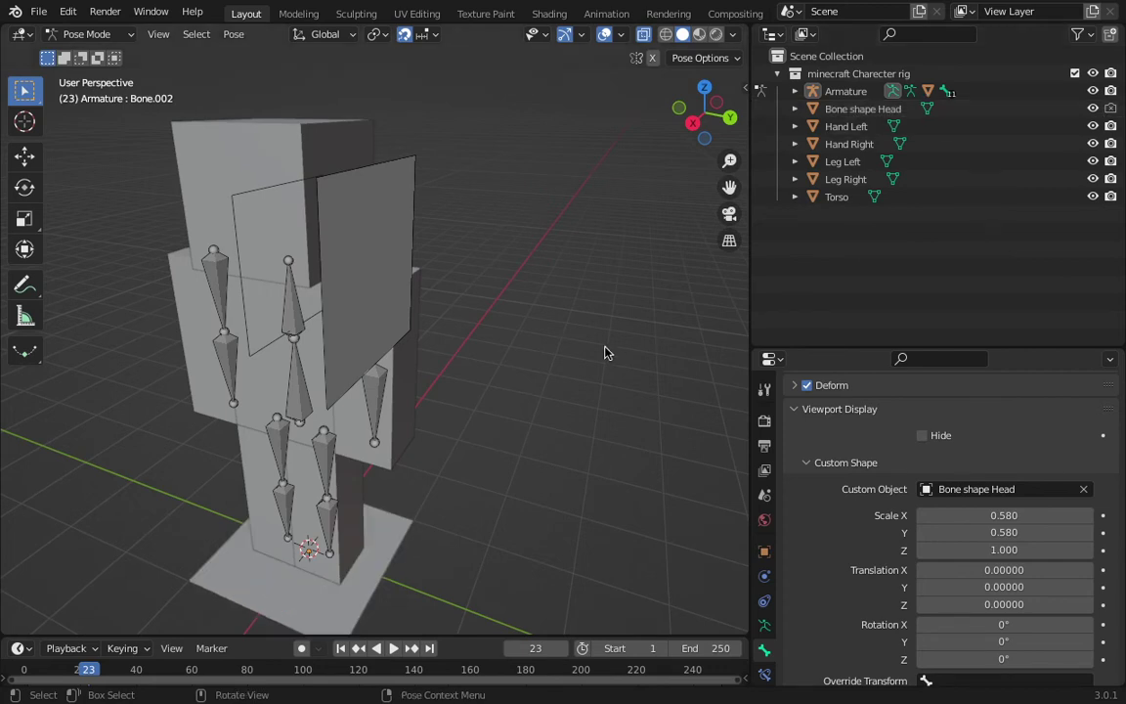
scroll(604, 352, "down", 4)
key("Tab")
key("Tab")
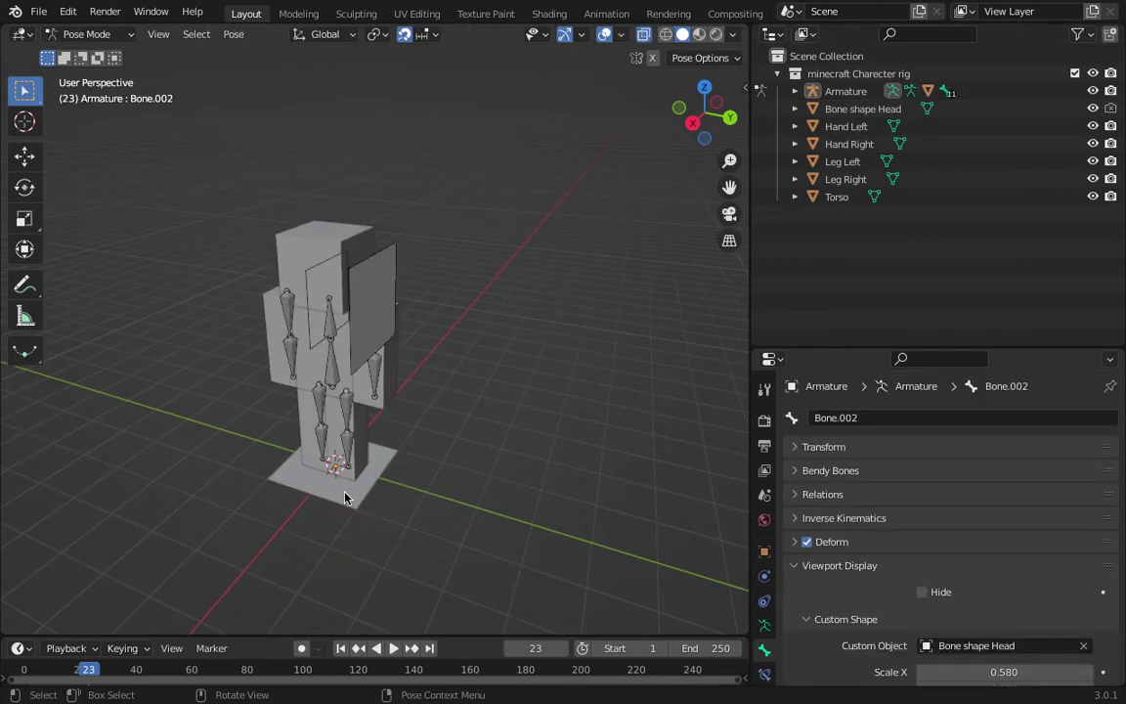
Step: Rotate the Bone shape Head plane's mesh 90° about the X axis in Edit Mode and return to Object Mode
left_click(86, 34)
left_click(90, 53)
left_click(328, 492)
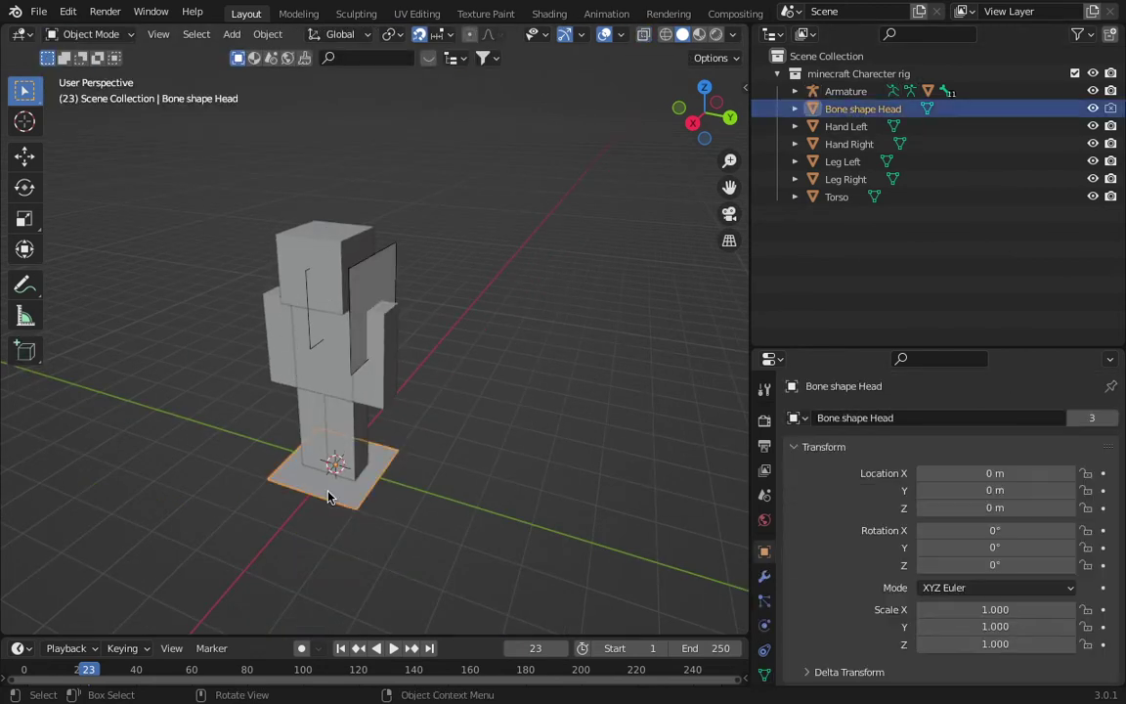
key("Tab")
type("r")
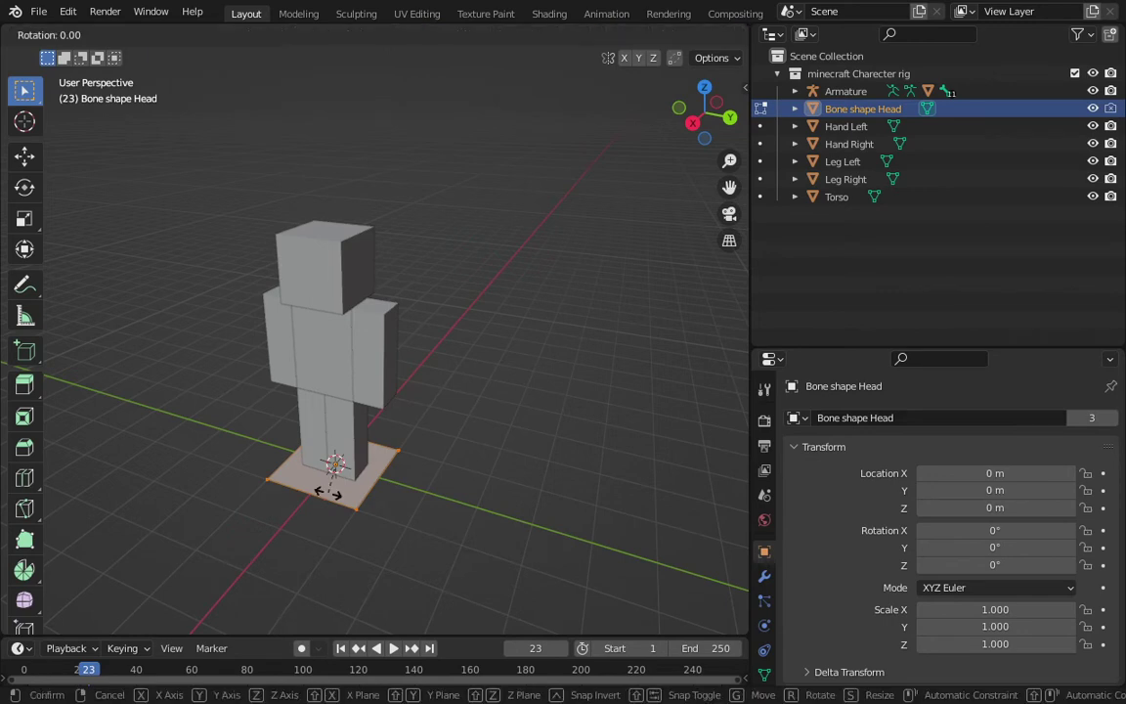
type("x90")
key("Return")
key("Tab")
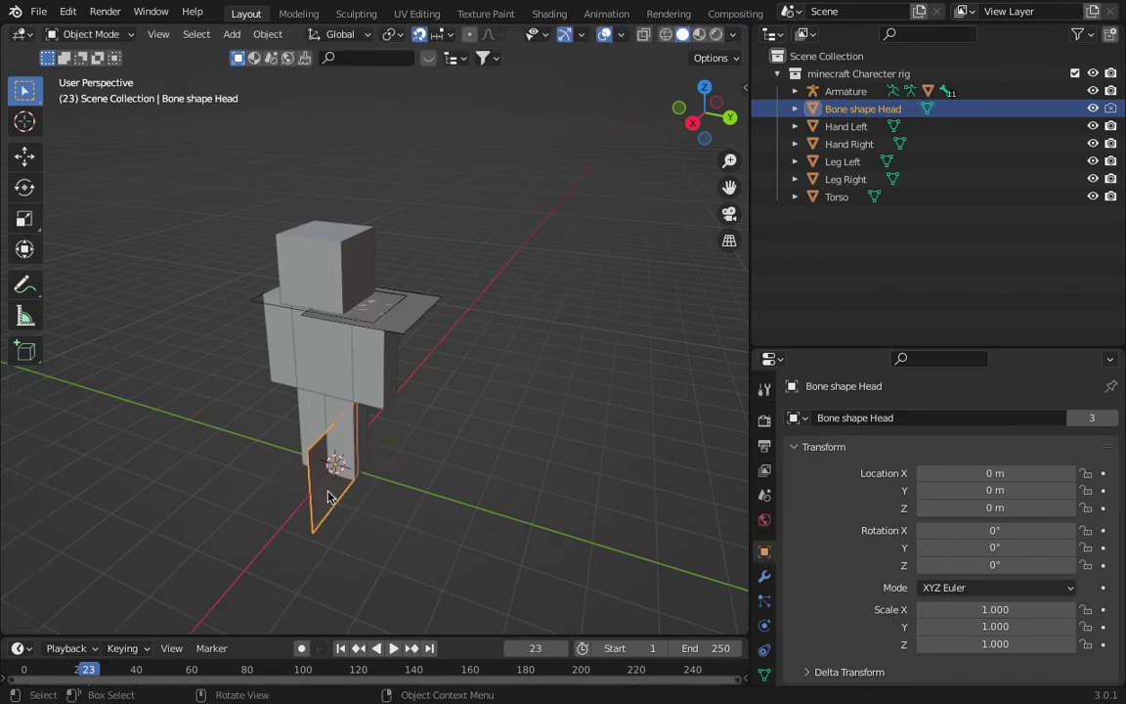
Step: Select the armature, switch it to Pose Mode and hide the Bone shape Head plane
middle_click_drag(352, 456, 488, 259)
left_click(426, 294)
middle_click_drag(581, 430, 571, 434)
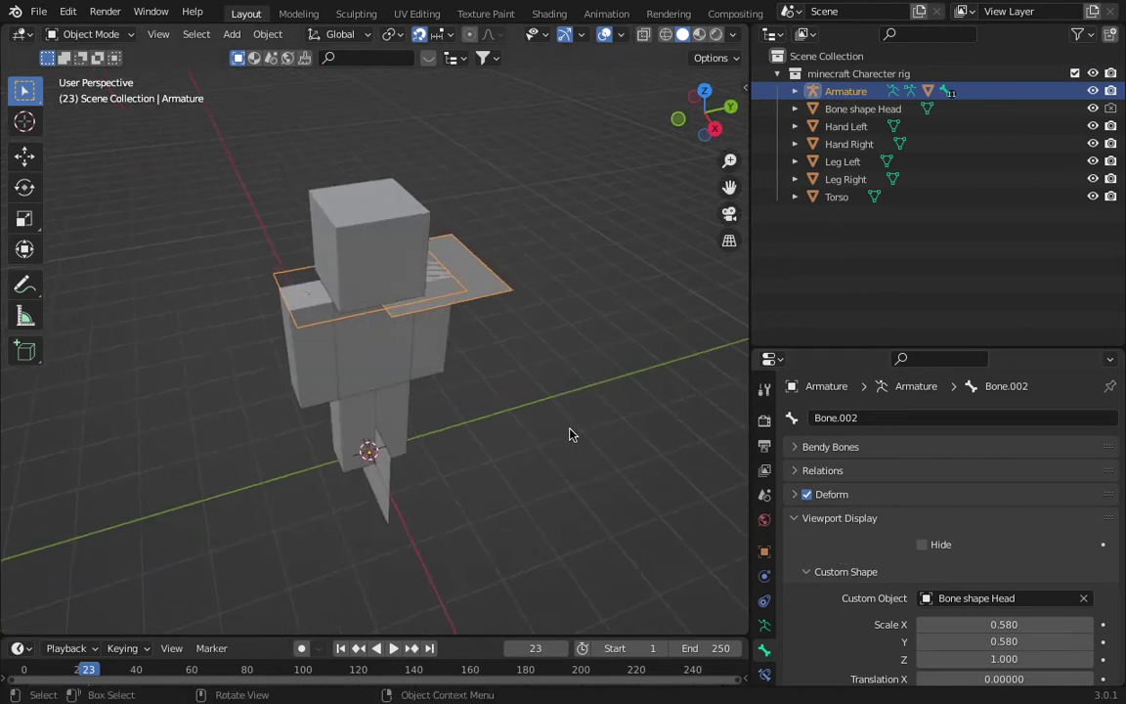
left_click(88, 35)
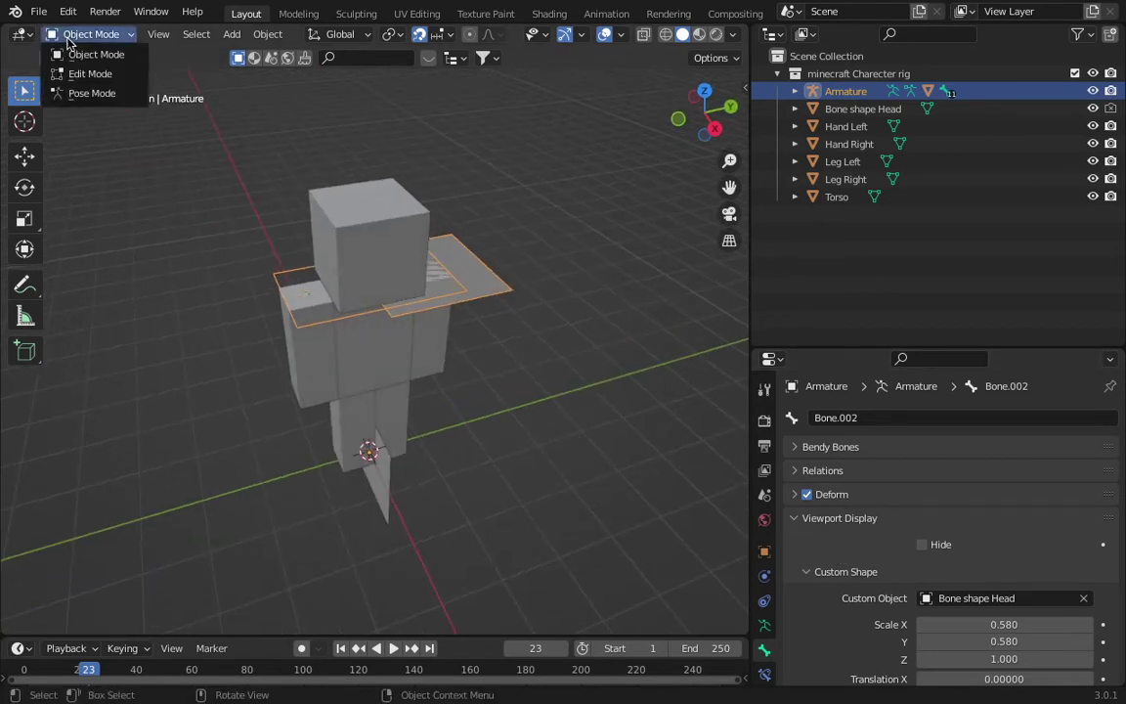
left_click(95, 92)
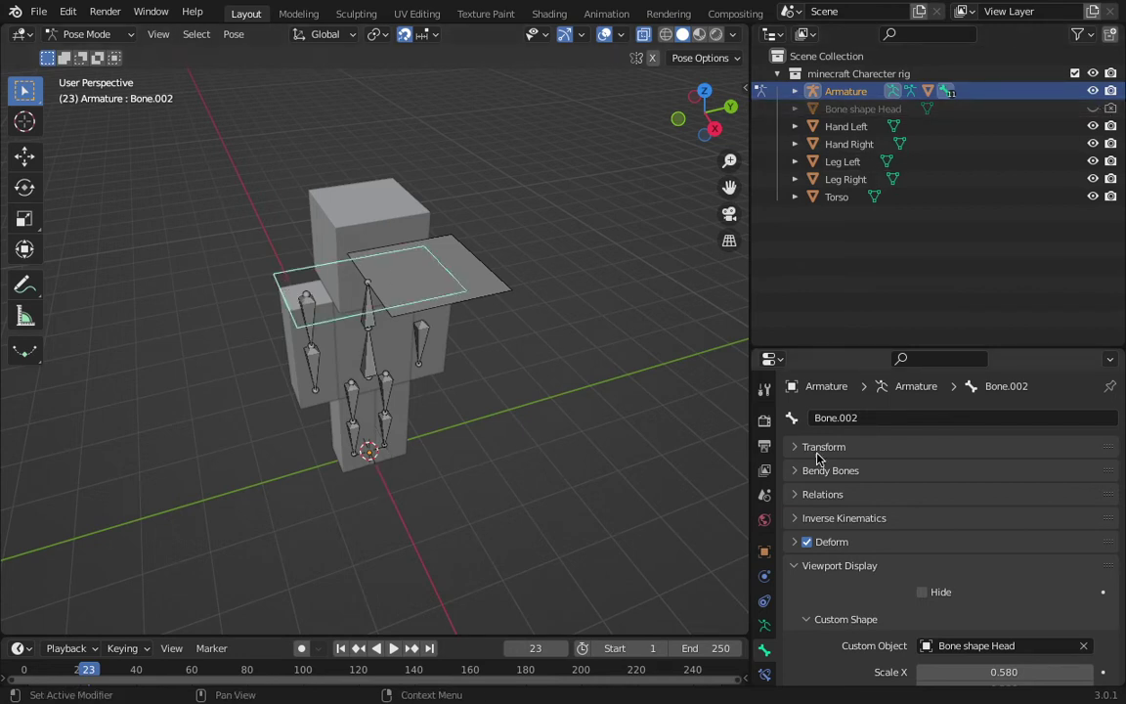
Step: Set the custom shape Scale Z of the head bone, Bone.002, to 0.580
scroll(963, 606, "down", 6)
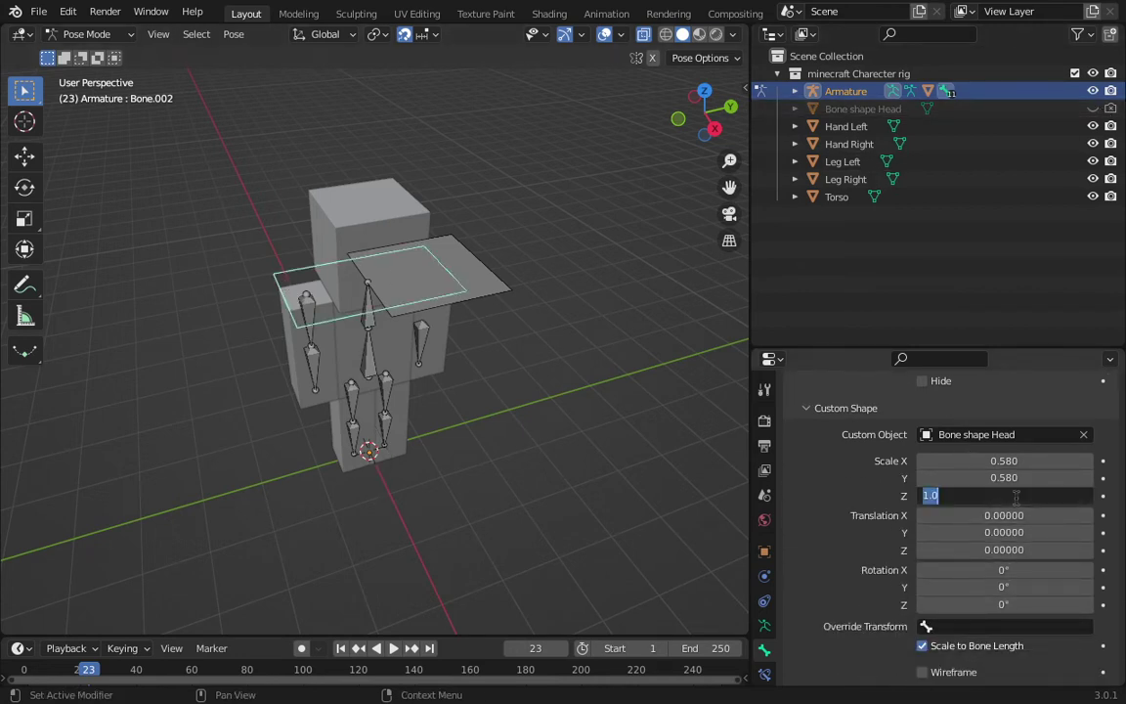
key("Return")
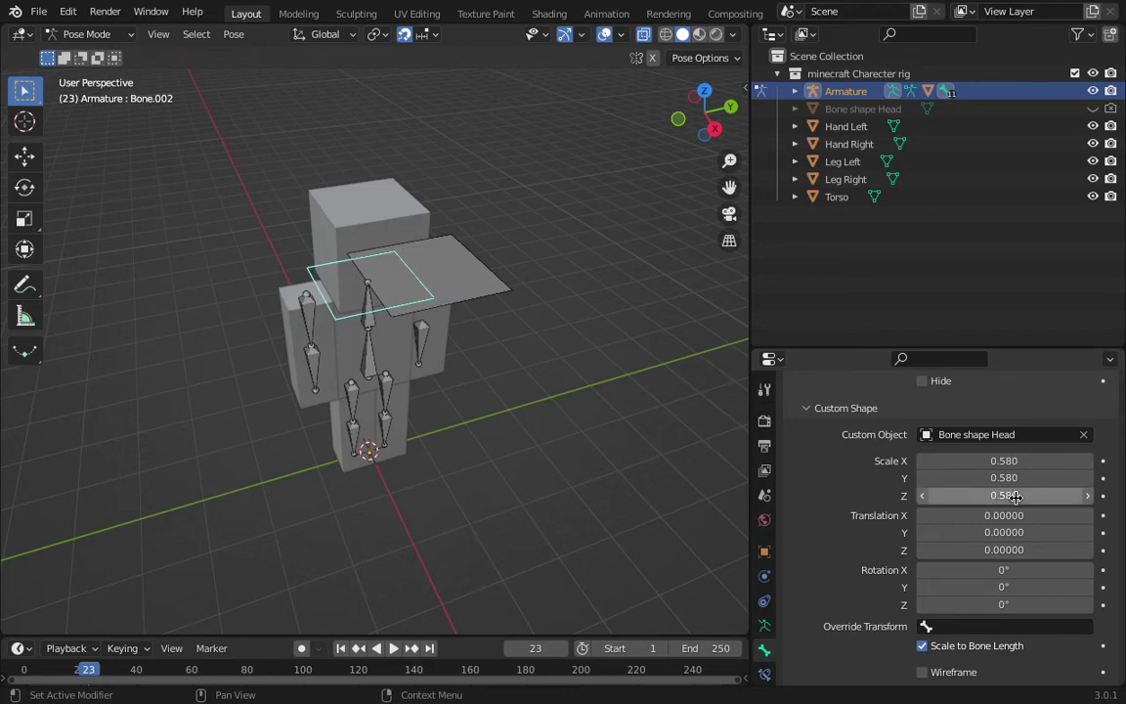
scroll(977, 508, "up", 1)
Step: Select the upper arm bone on the positive Y side, Bone.005, by its custom shape
left_click(499, 288)
middle_click_drag(498, 289, 369, 266)
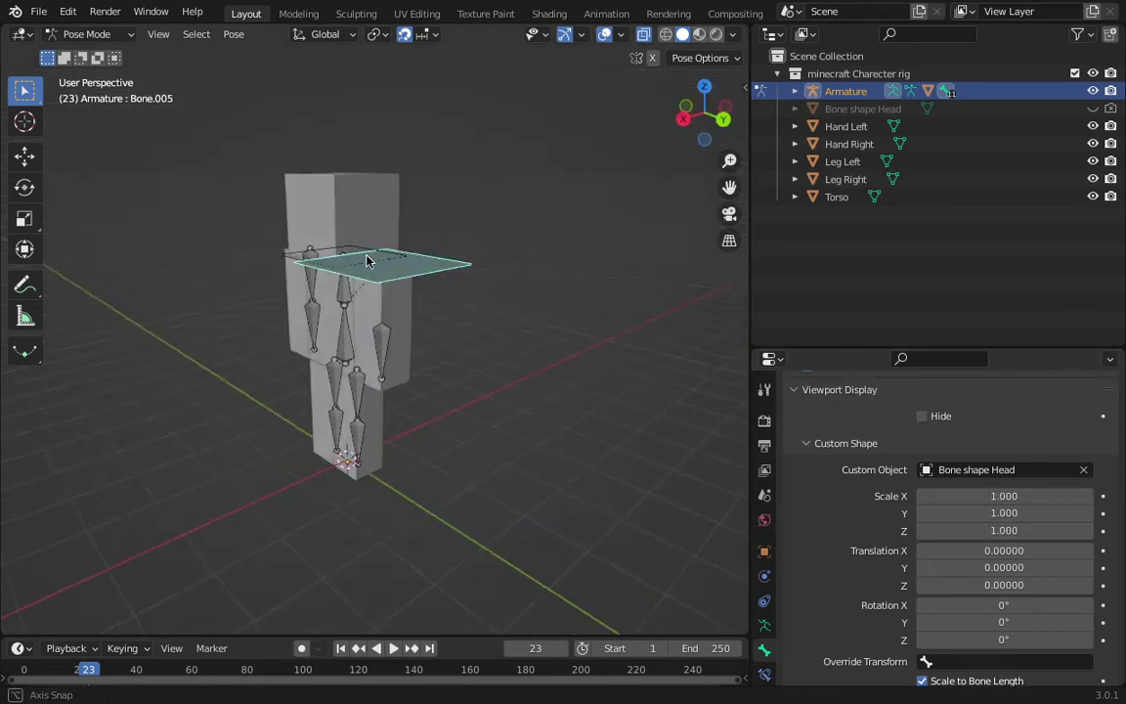
key("Tab")
key("Tab")
middle_click_drag(388, 330, 492, 437)
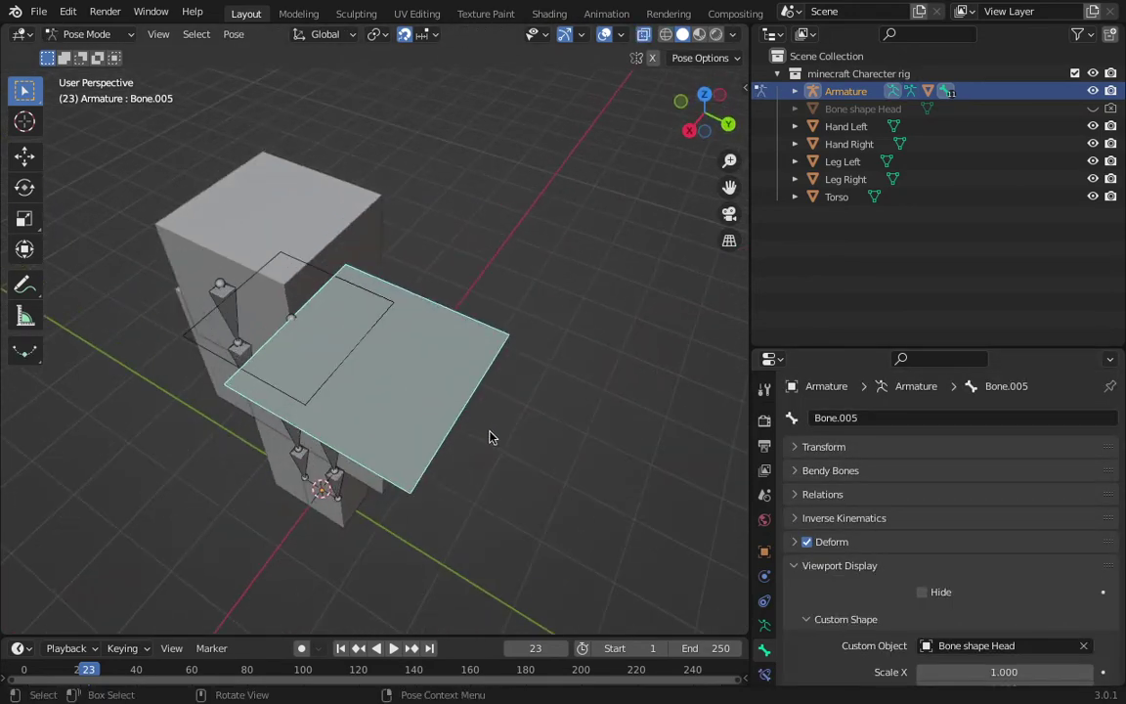
scroll(1036, 592, "down", 6)
middle_click_drag(741, 568, 477, 451)
key("Tab")
key("Tab")
key("Tab")
key("Tab")
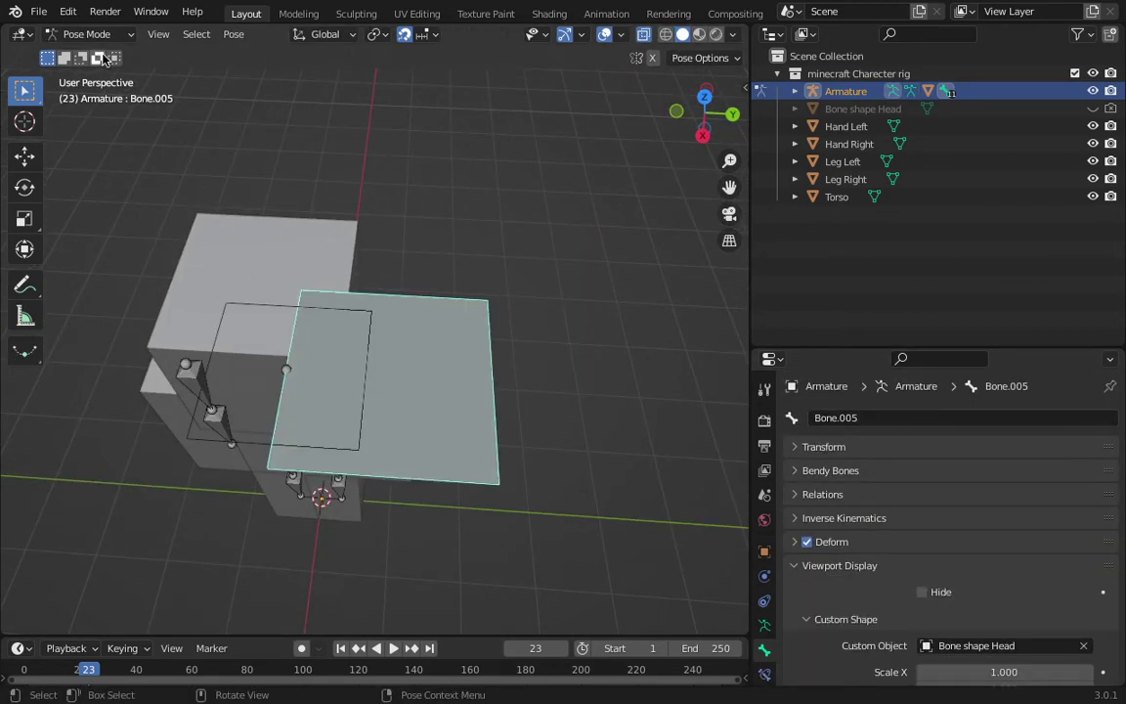
left_click(88, 34)
left_click(95, 55)
middle_click_drag(371, 293, 350, 211)
left_click(293, 244)
middle_click_drag(485, 352, 182, 172)
left_click(482, 305)
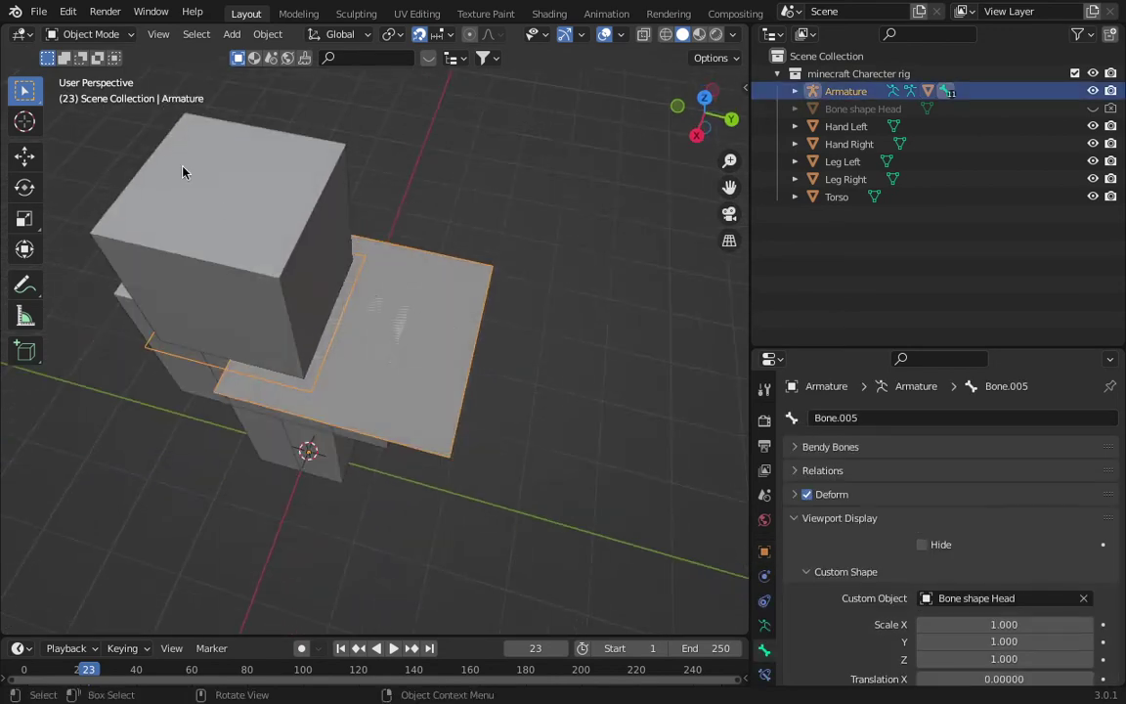
left_click(91, 35)
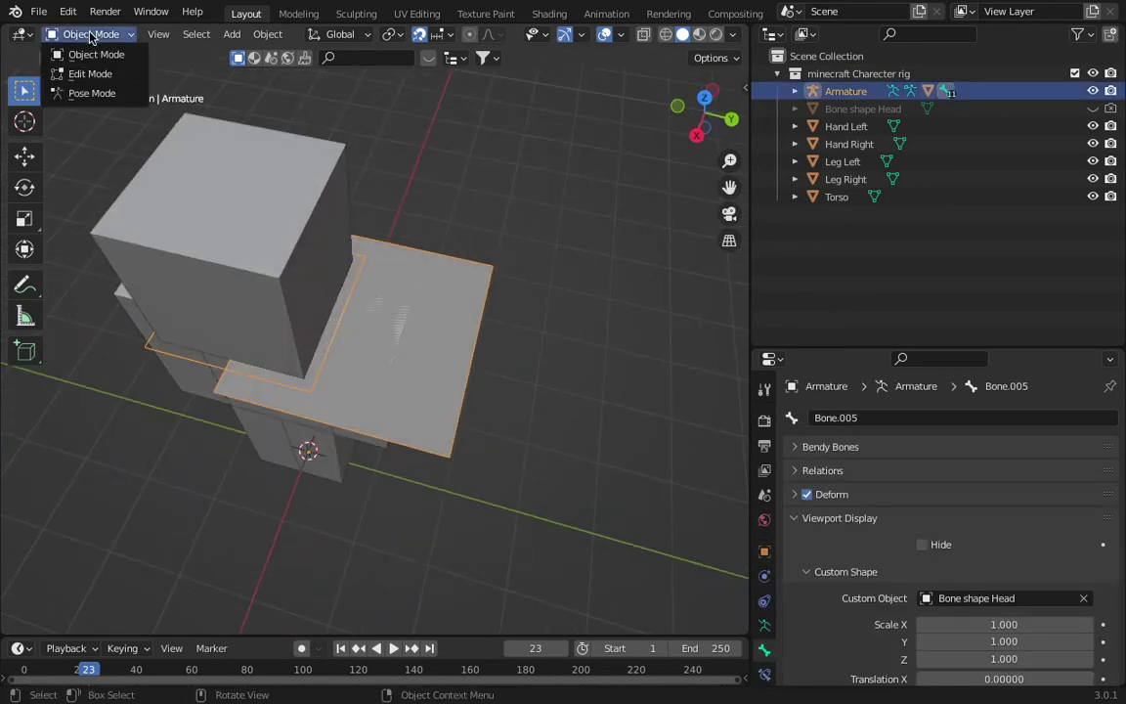
left_click(110, 98)
middle_click_drag(322, 284, 409, 293)
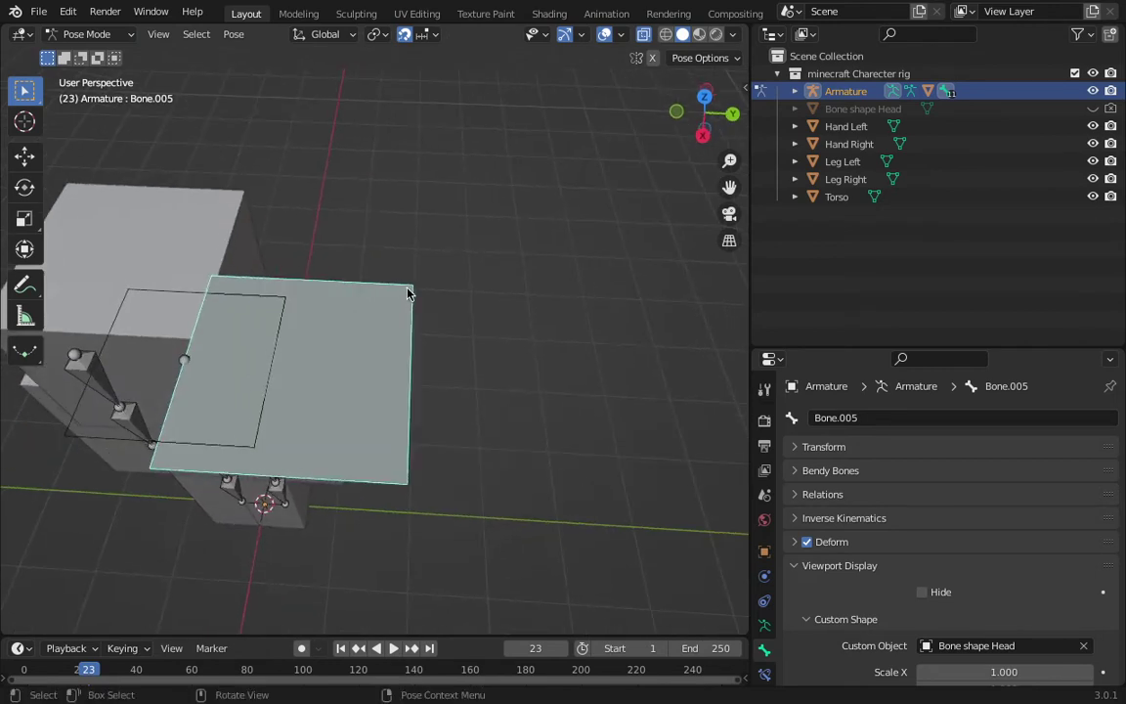
scroll(424, 397, "down", 3)
key("Tab")
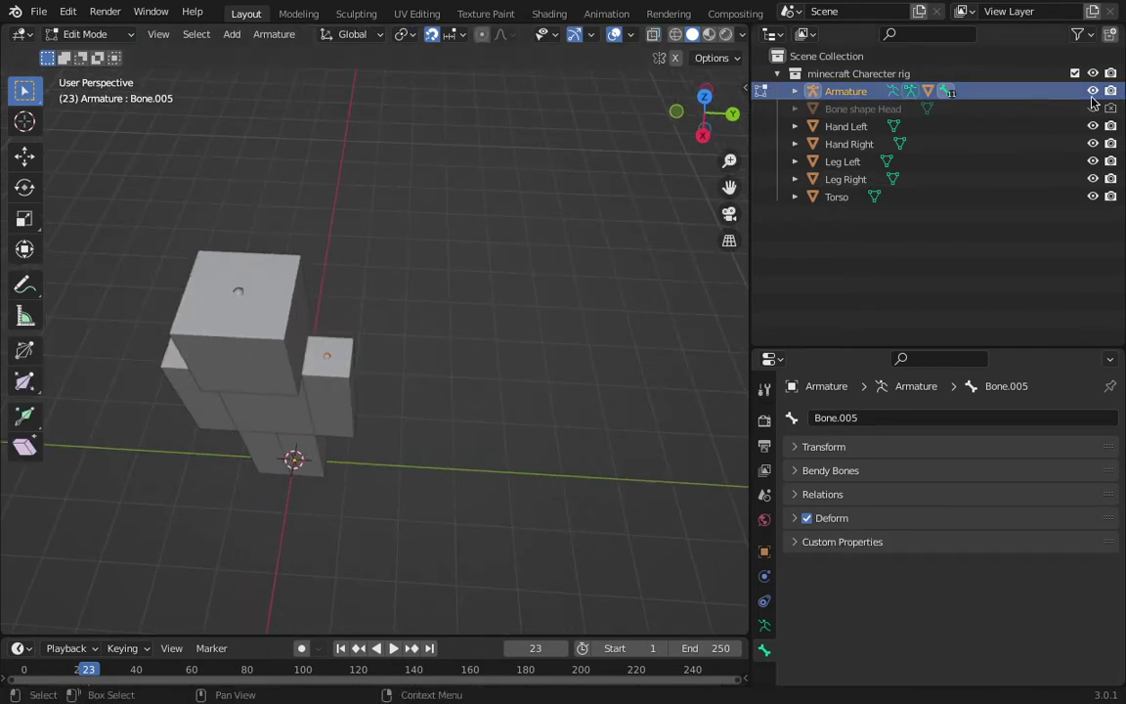
key("Tab")
Step: In Object Mode, unhide the Bone shape Head plane and open its mesh in Edit Mode
left_click(87, 34)
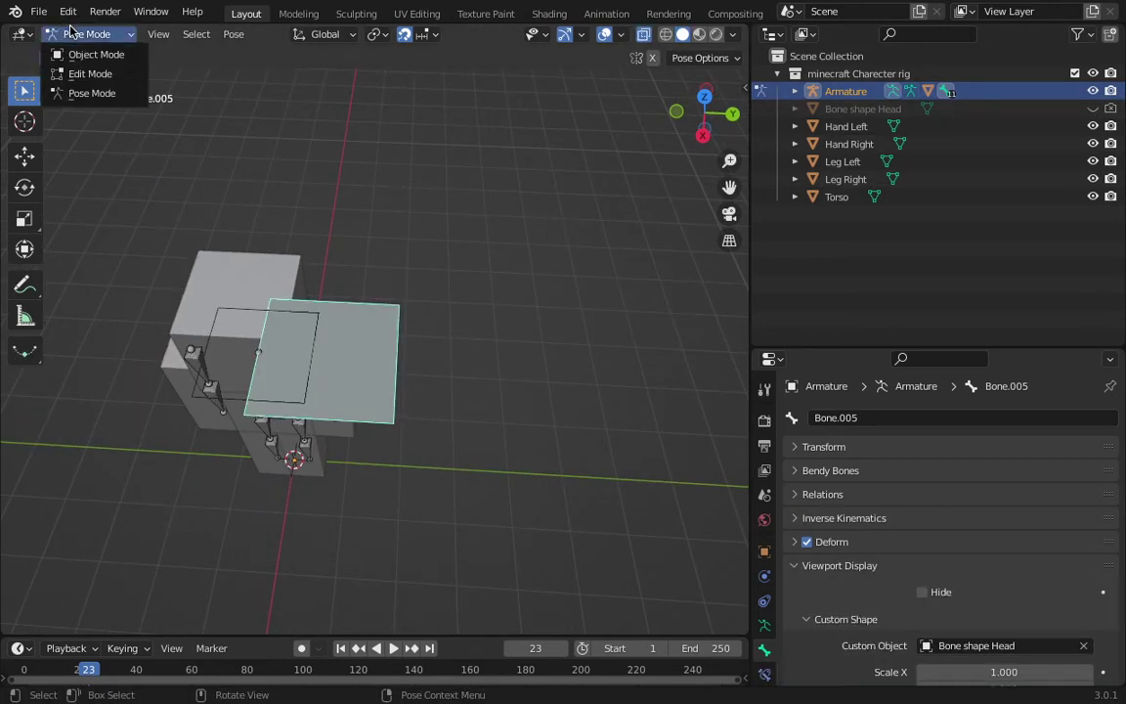
left_click(77, 46)
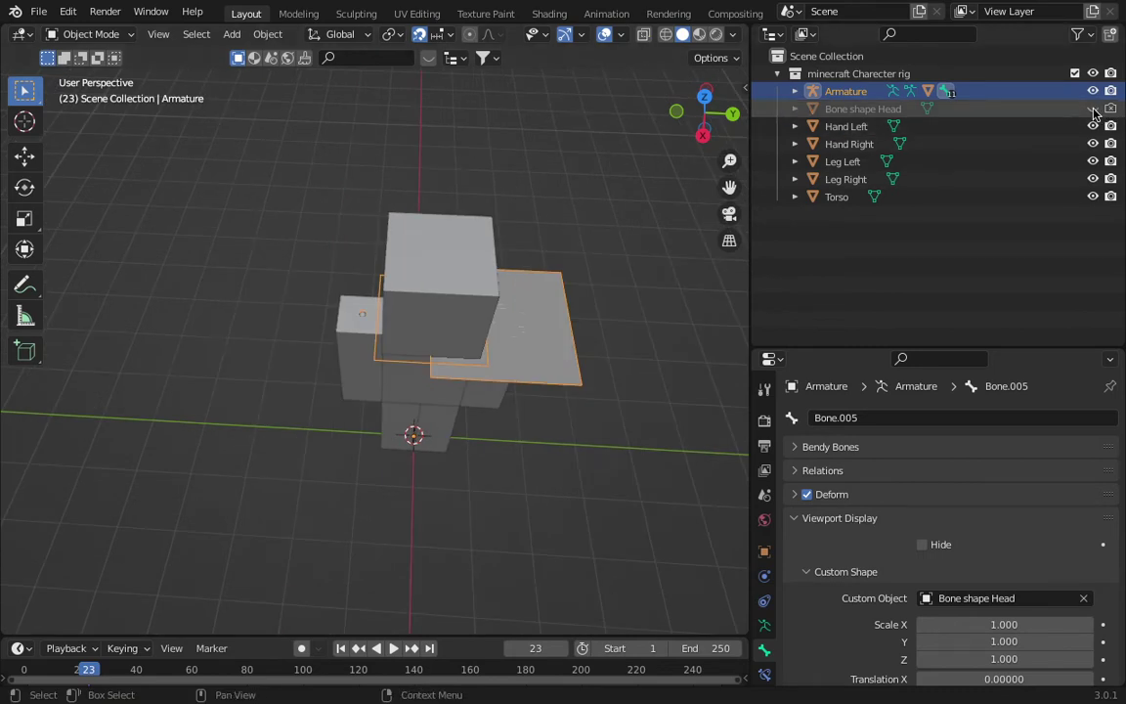
left_click(1093, 109)
middle_click_drag(553, 390, 341, 354)
left_click(417, 375)
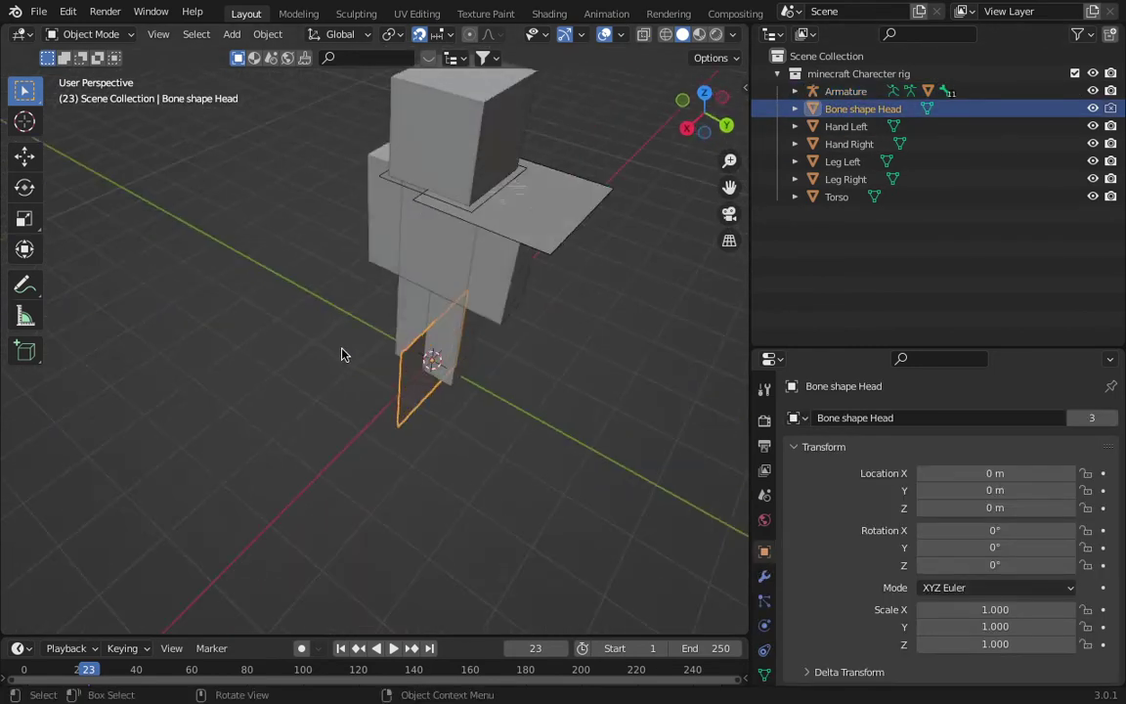
key("Tab")
Step: Try deleting the plane's geometry with the Faces option and undo the deletion
key("x")
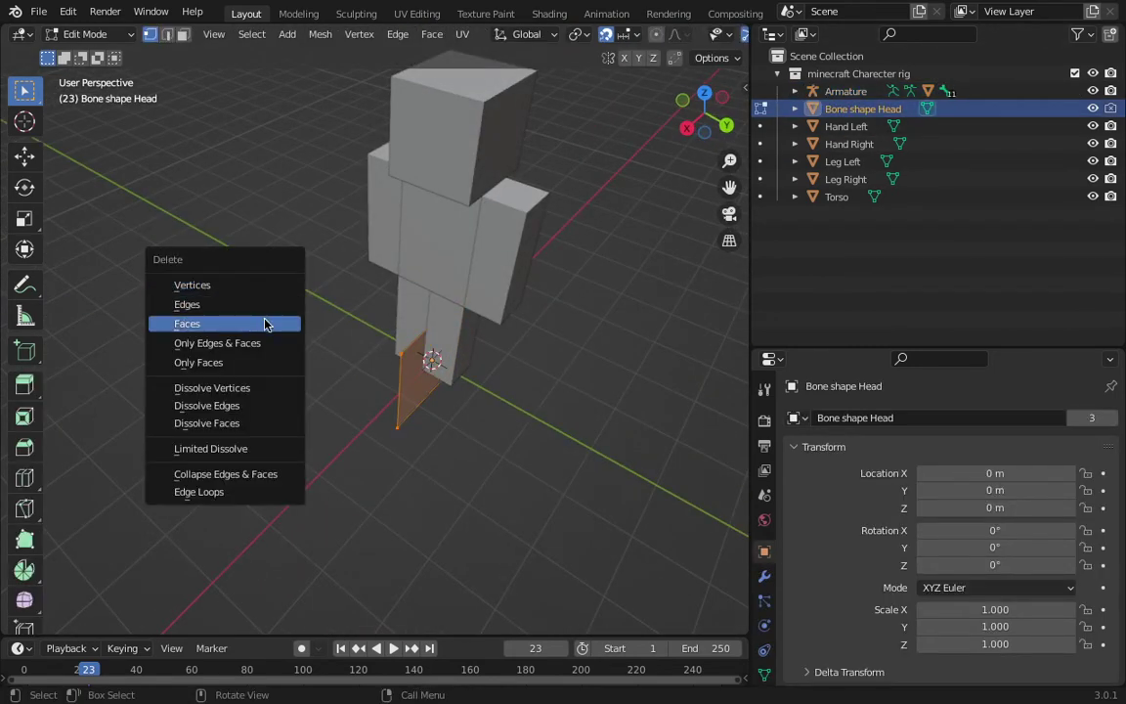
left_click(265, 323)
key("ctrl+z")
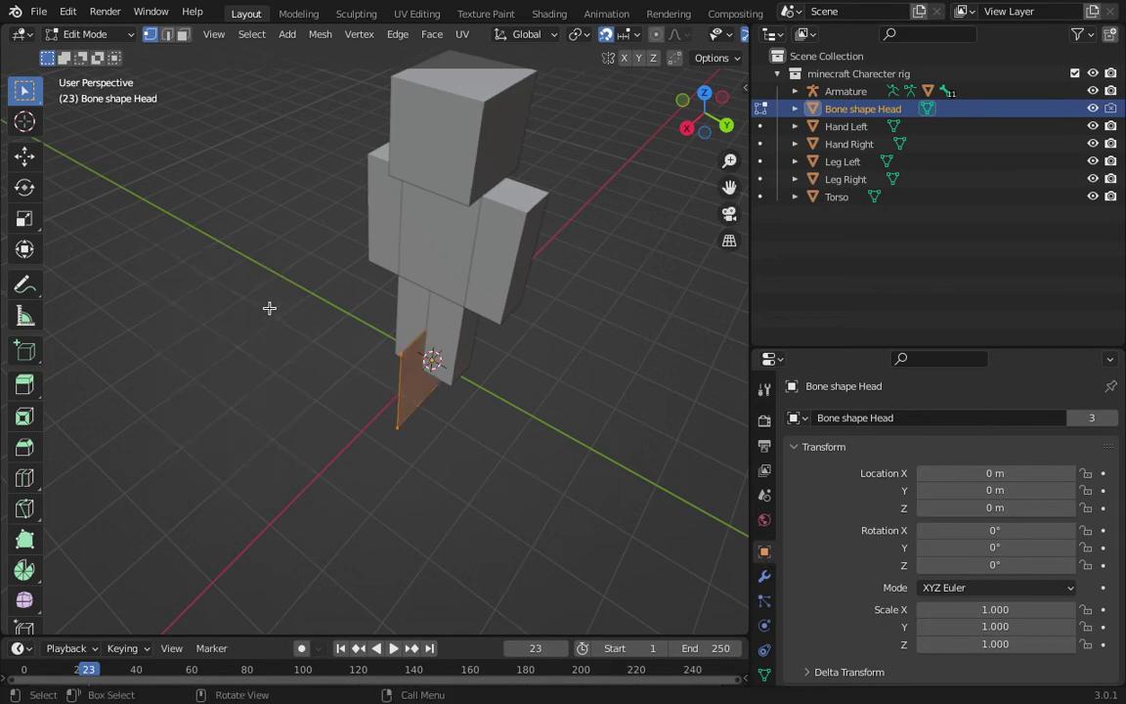
Step: Delete the plane's face with the Only Faces option, keeping its edges, and return to Object Mode
key("x")
left_click(248, 349)
key("Tab")
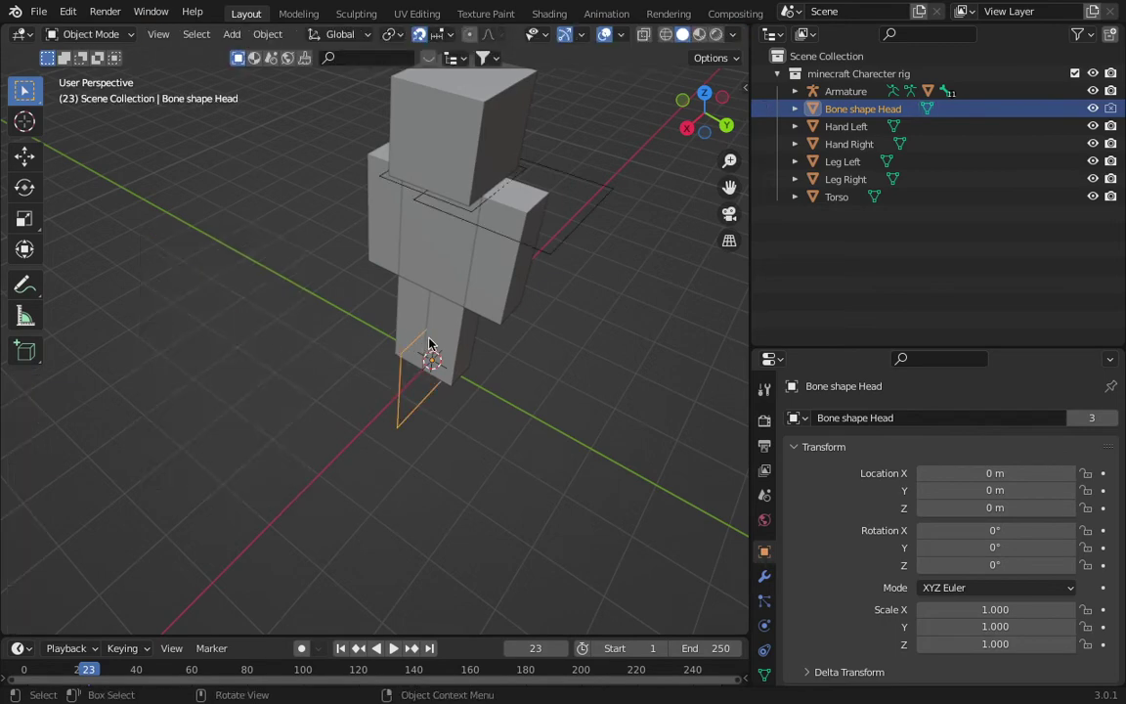
Step: Hide the Bone shape Head outline, select the armature and switch it to Pose Mode
middle_click_drag(429, 344, 262, 405, "shift")
left_click(340, 310)
middle_click_drag(360, 296, 72, 139)
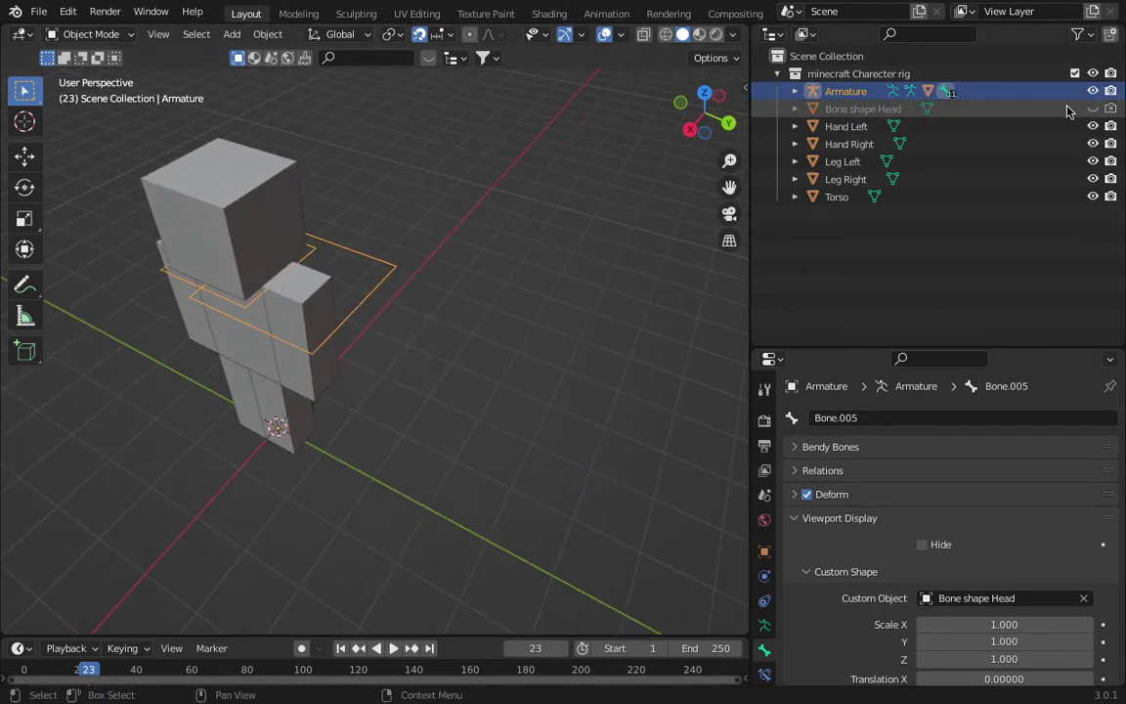
left_click(60, 37)
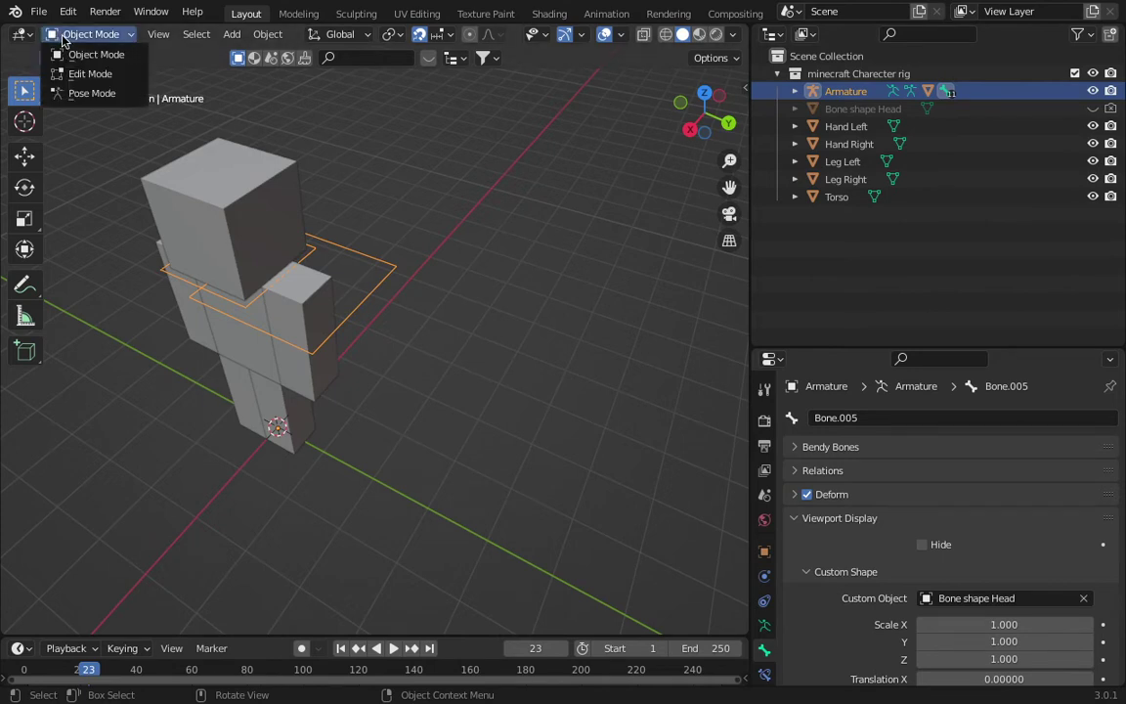
left_click(83, 93)
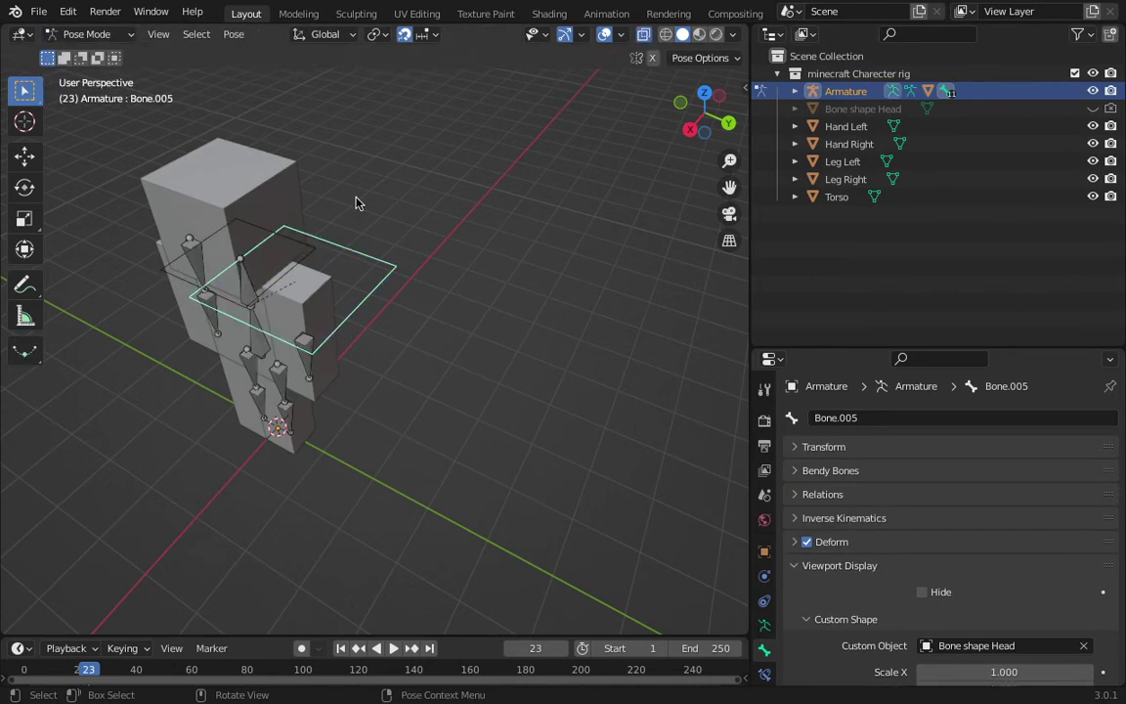
Step: Set the custom shape Scale X of the selected upper arm bone to 0.430, checking the fit from above
scroll(1049, 566, "down", 5)
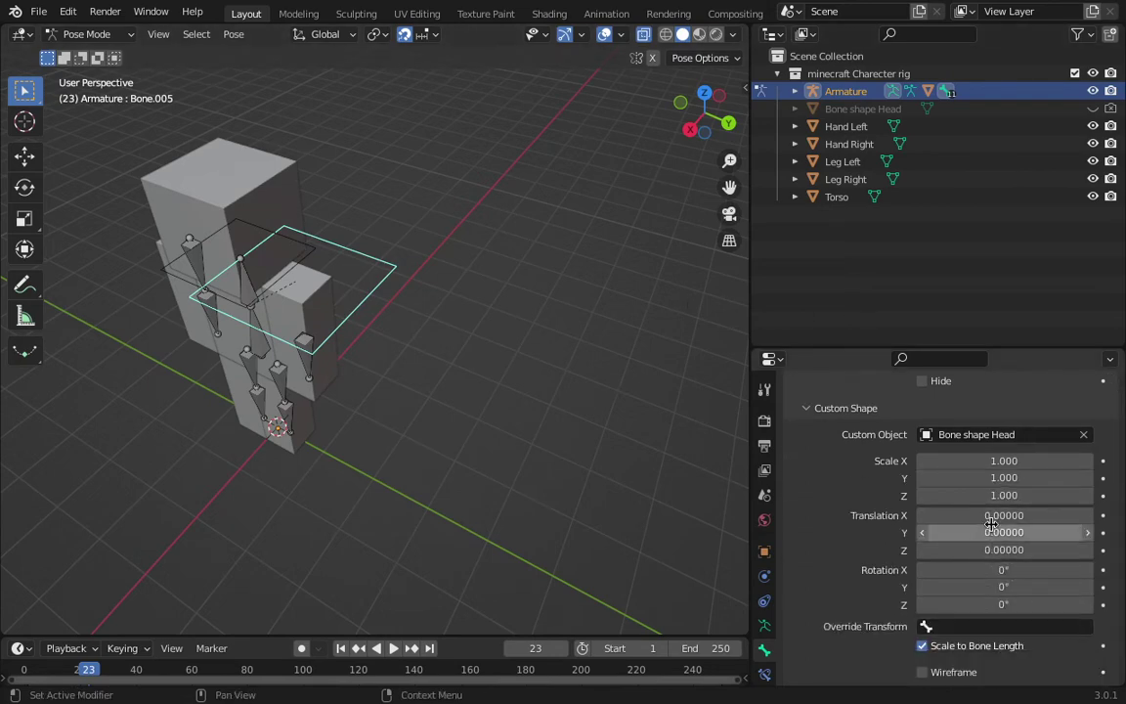
left_click(706, 94)
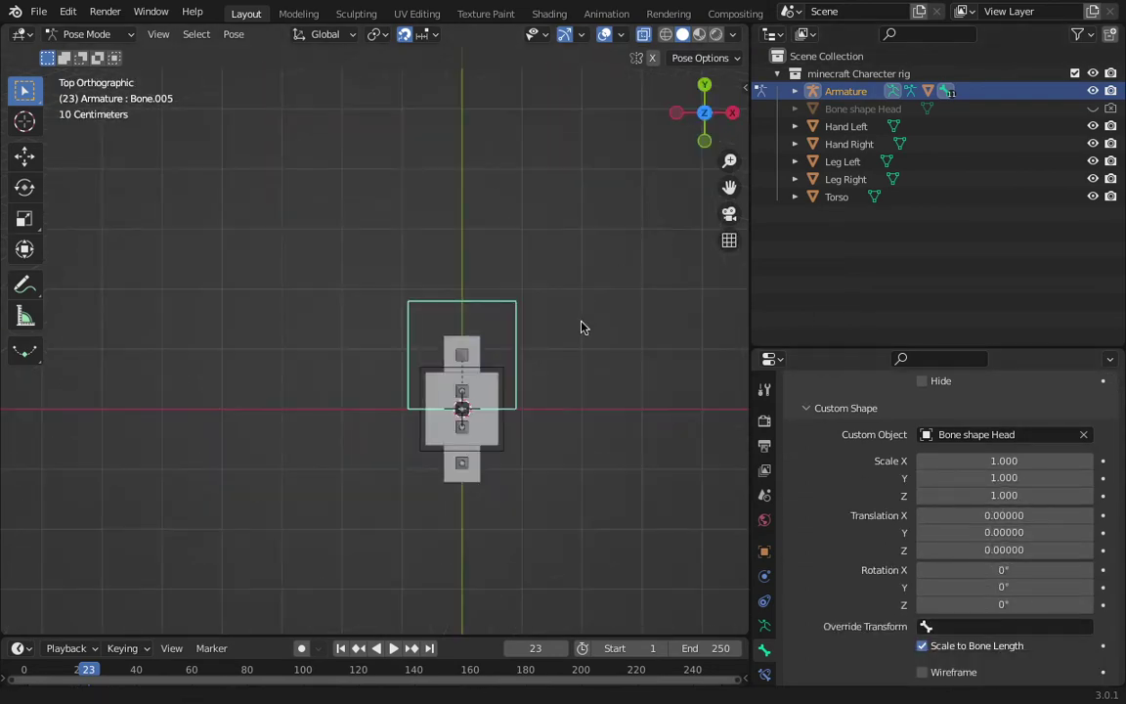
scroll(548, 315, "up", 5)
scroll(701, 385, "up", 2)
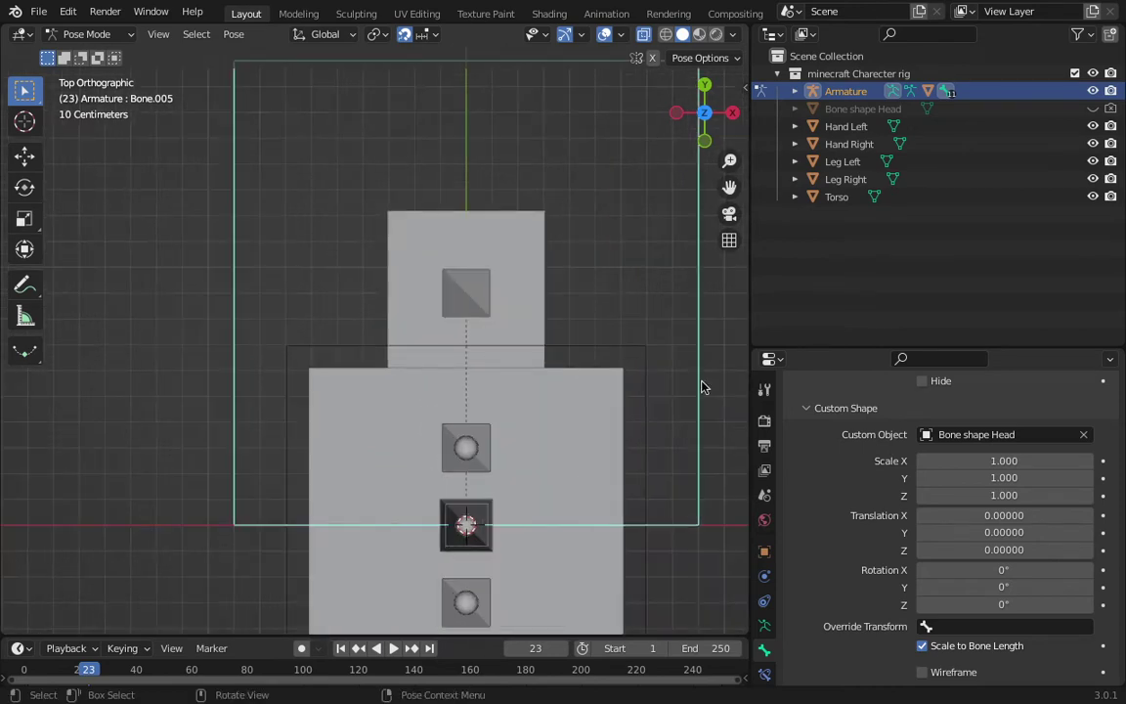
scroll(621, 408, "down", 8)
scroll(619, 408, "up", 5)
scroll(619, 408, "up", 4)
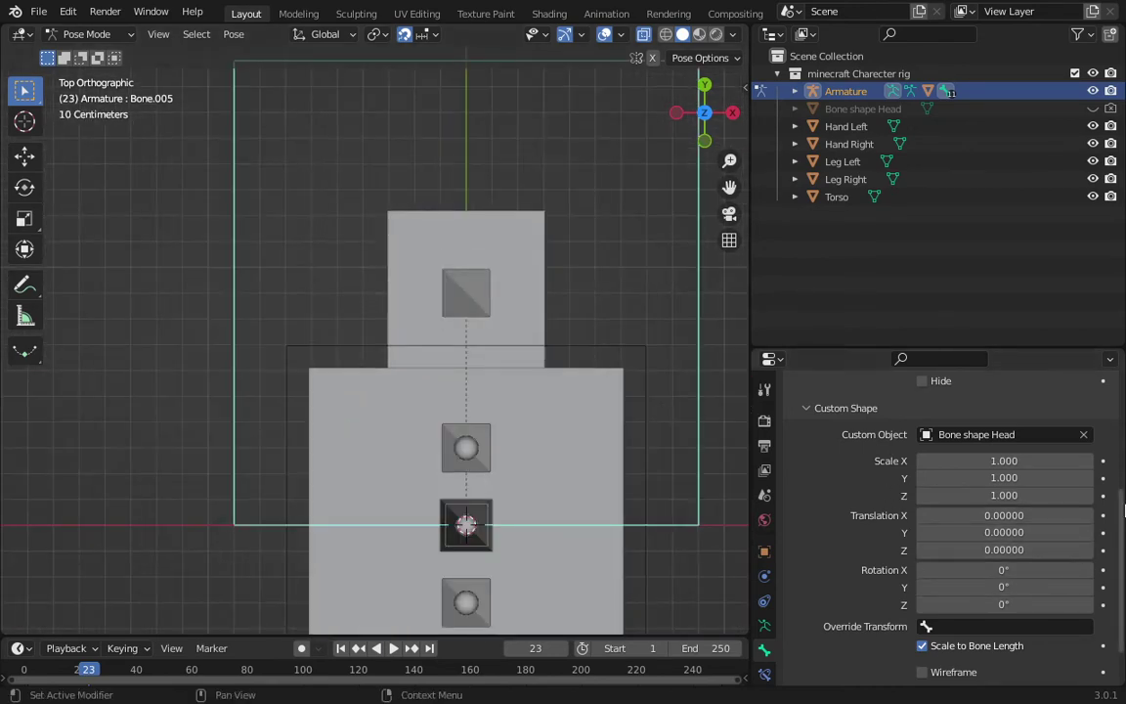
double_click(1004, 460)
type("4.5")
key("Return")
left_click_drag(1004, 460, 946, 461)
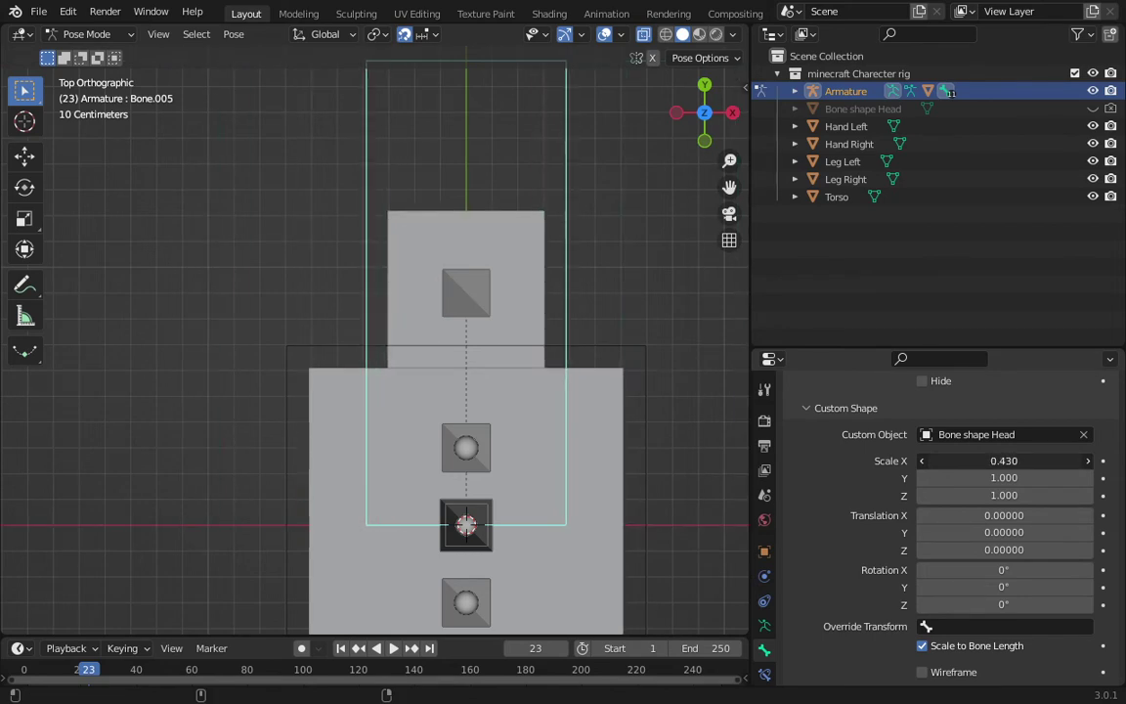
Step: Set the upper arm bone's custom shape Scale Y to 0.43
double_click(1030, 496)
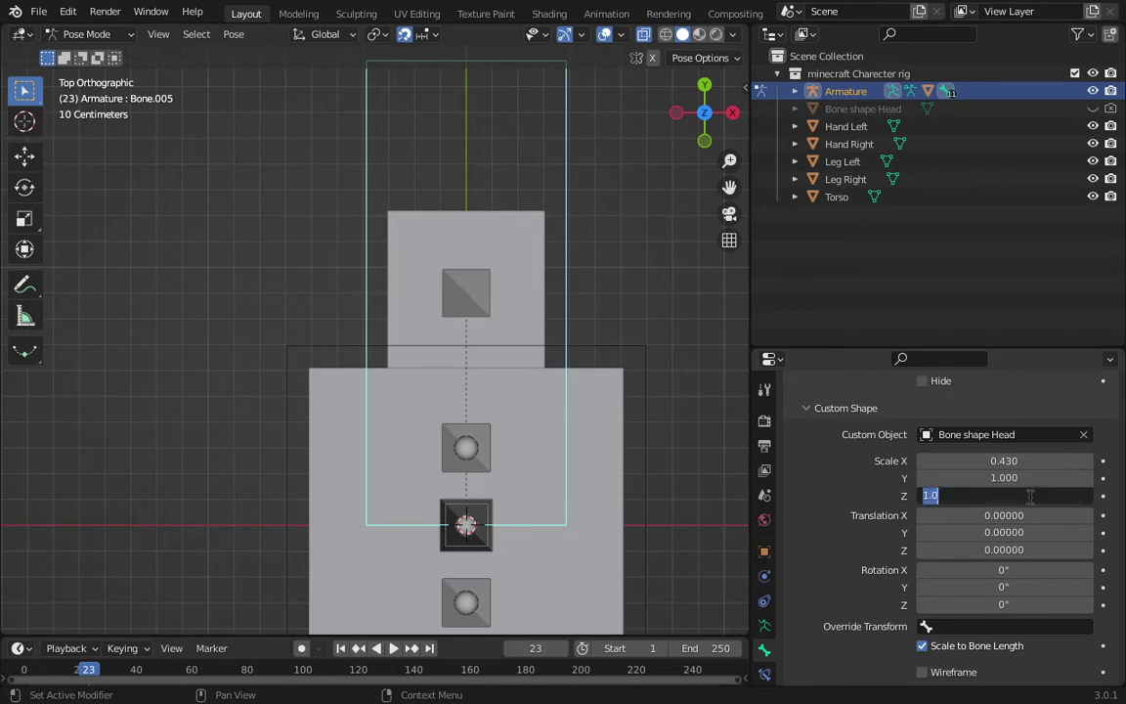
key("Return")
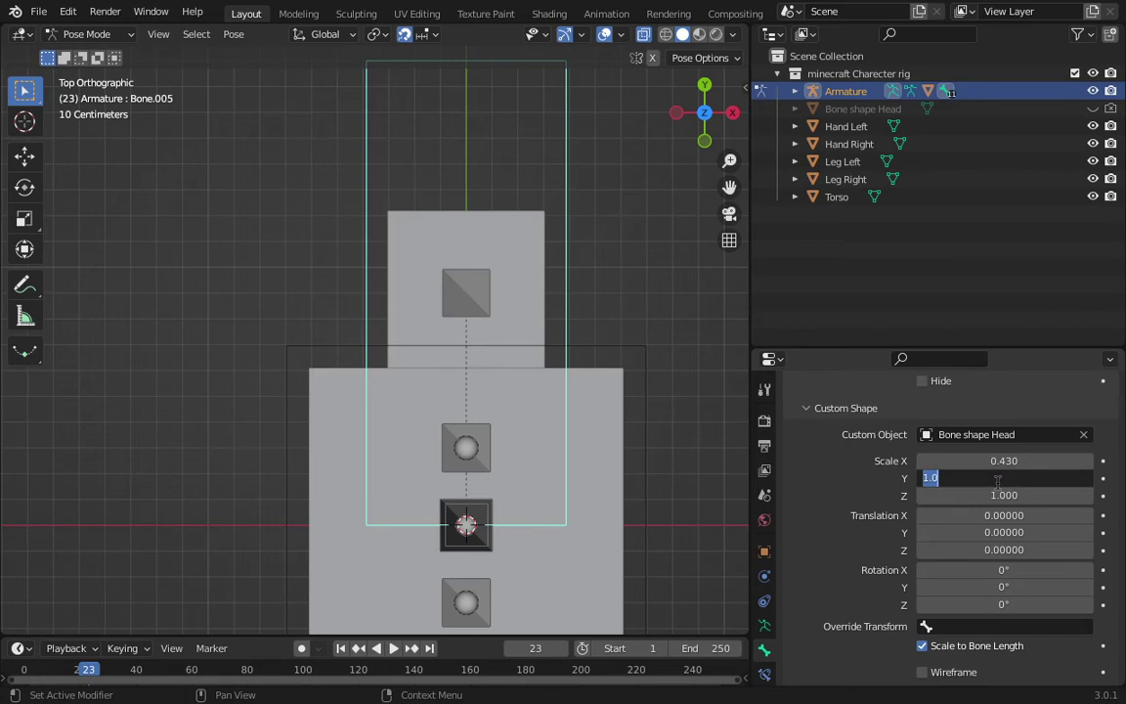
left_click(997, 479)
type(".43")
key("Return")
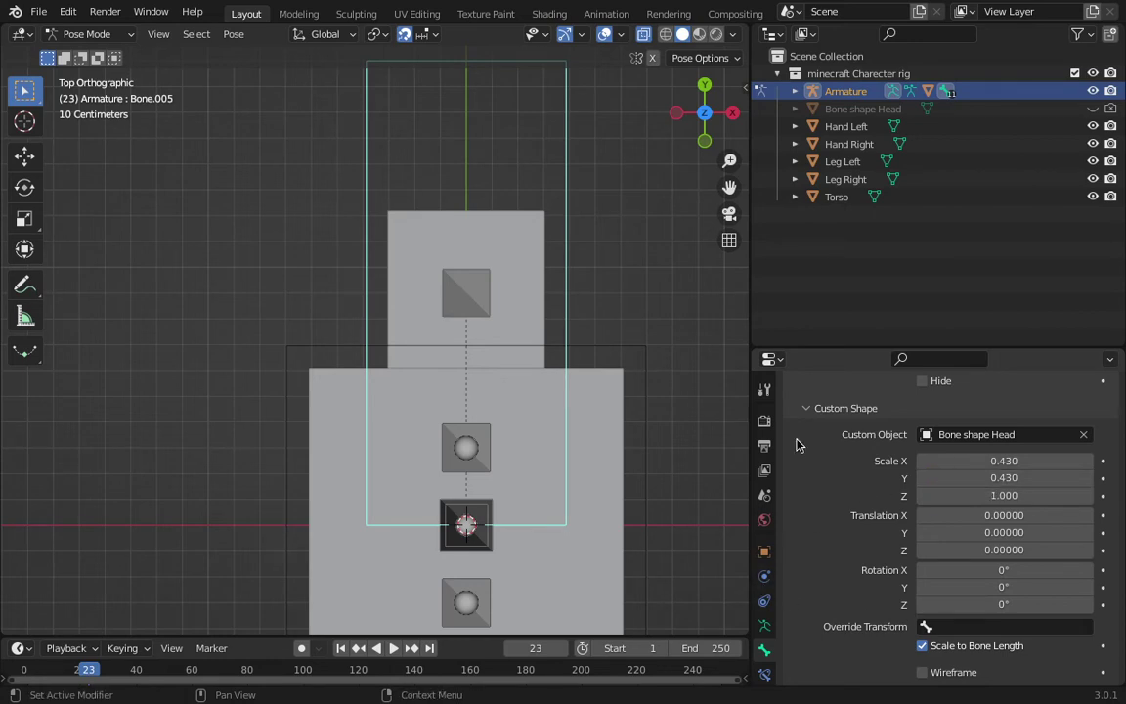
Step: Set the upper arm bone's custom shape Scale Y to 0 and Scale Z to 0.43
scroll(496, 358, "down", 3)
mouse_move(1036, 495)
left_mouse_down()
mouse_move(997, 494)
mouse_move(1035, 495)
left_mouse_up()
left_click(1032, 479)
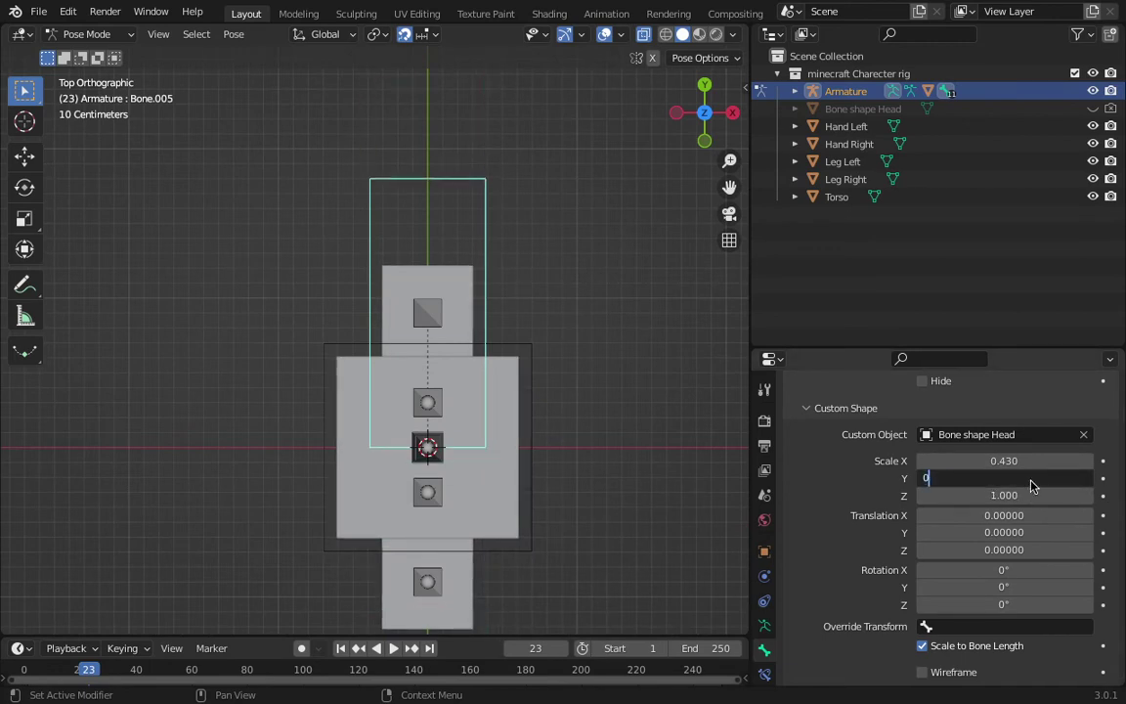
key("Tab")
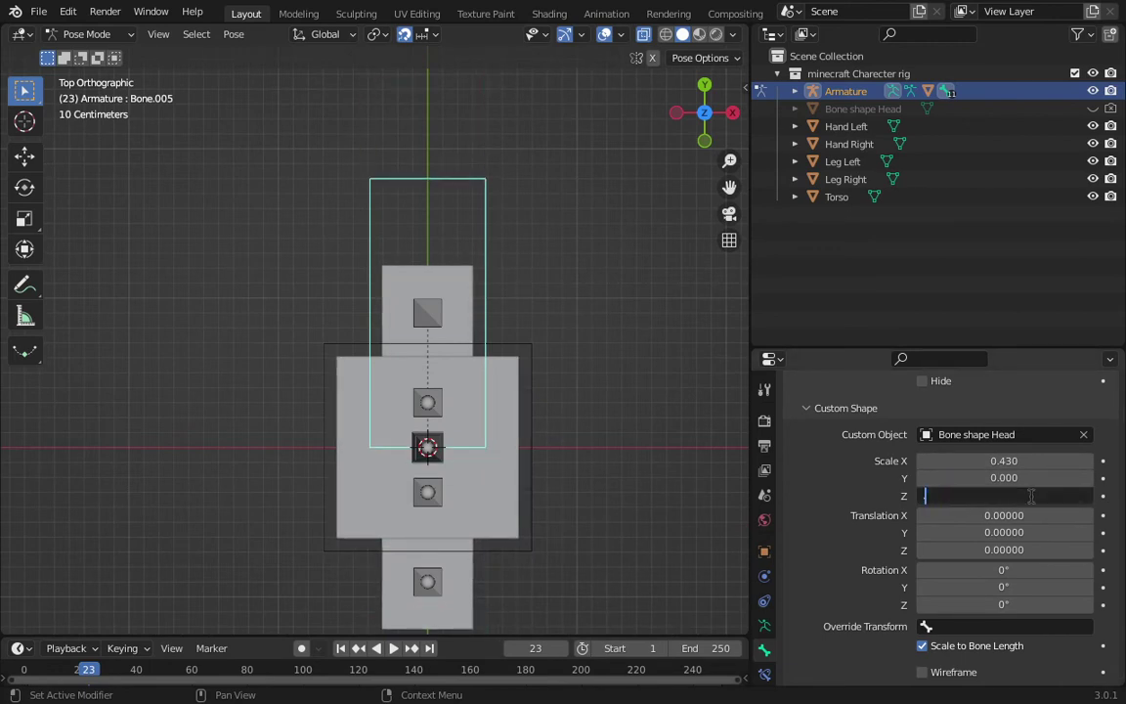
type("0.43")
key("Return")
scroll(620, 342, "down", 3)
middle_click_drag(621, 343, 371, 230)
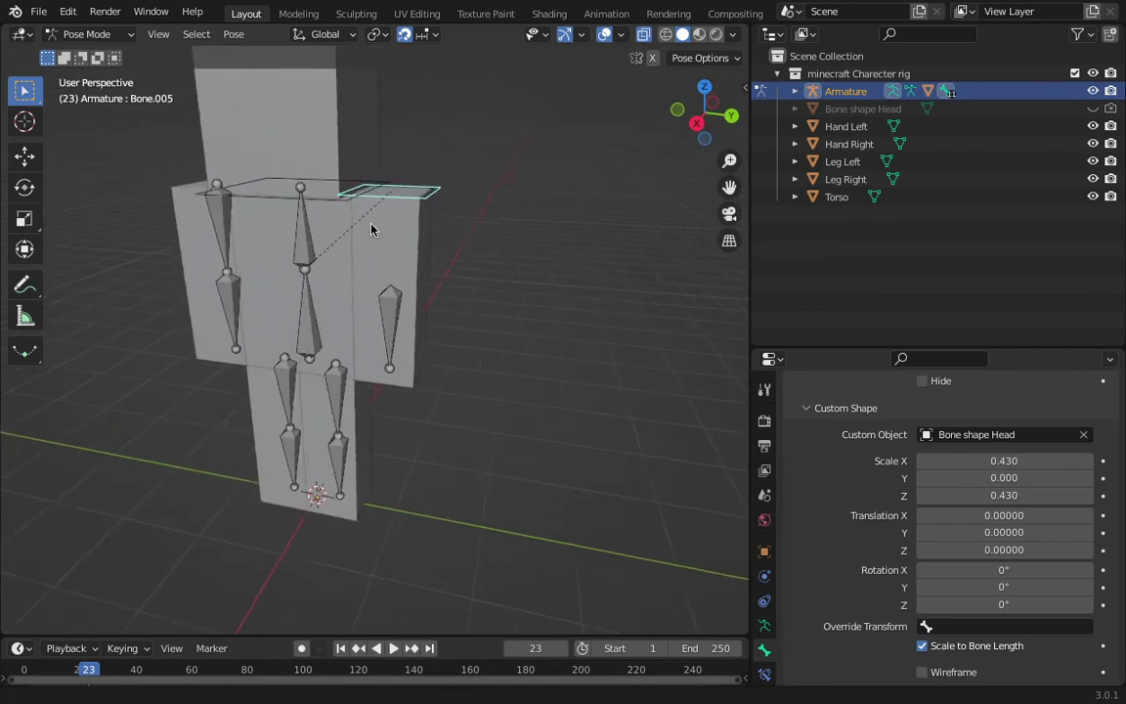
Step: Set the upper arm bone's custom shape Translation Y to 0.5, checking the placement from the right orthographic view
scroll(411, 230, "up", 3)
middle_click_drag(536, 490, 217, 600)
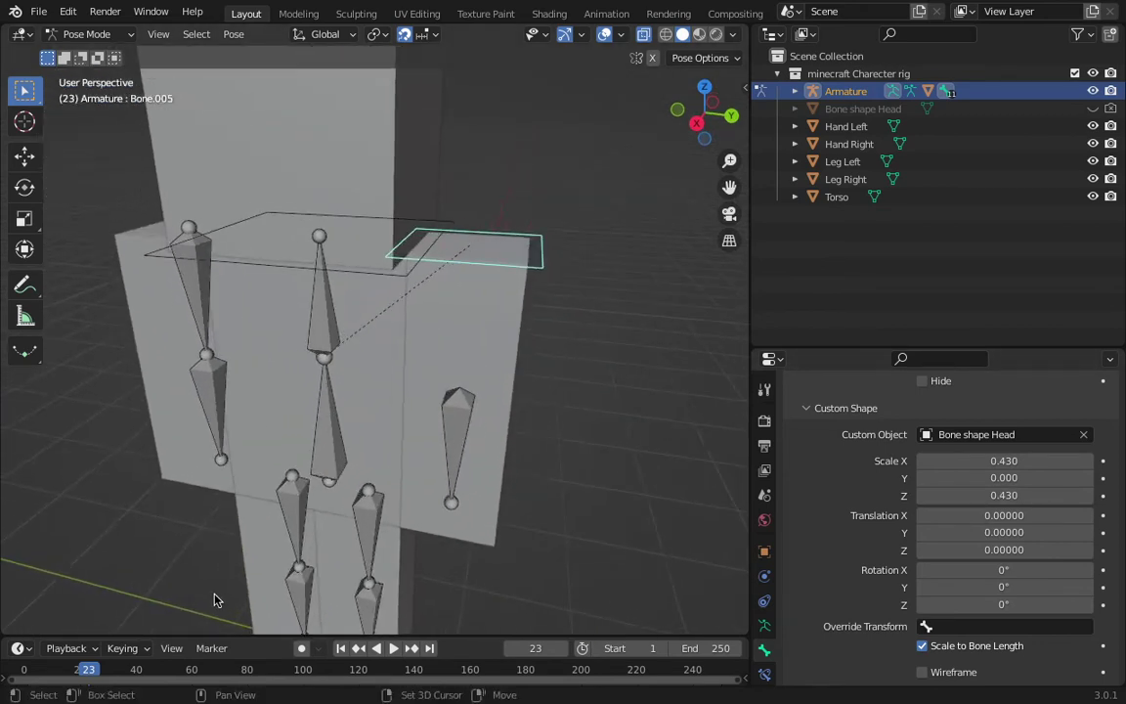
left_click_drag(1004, 532, 1017, 532)
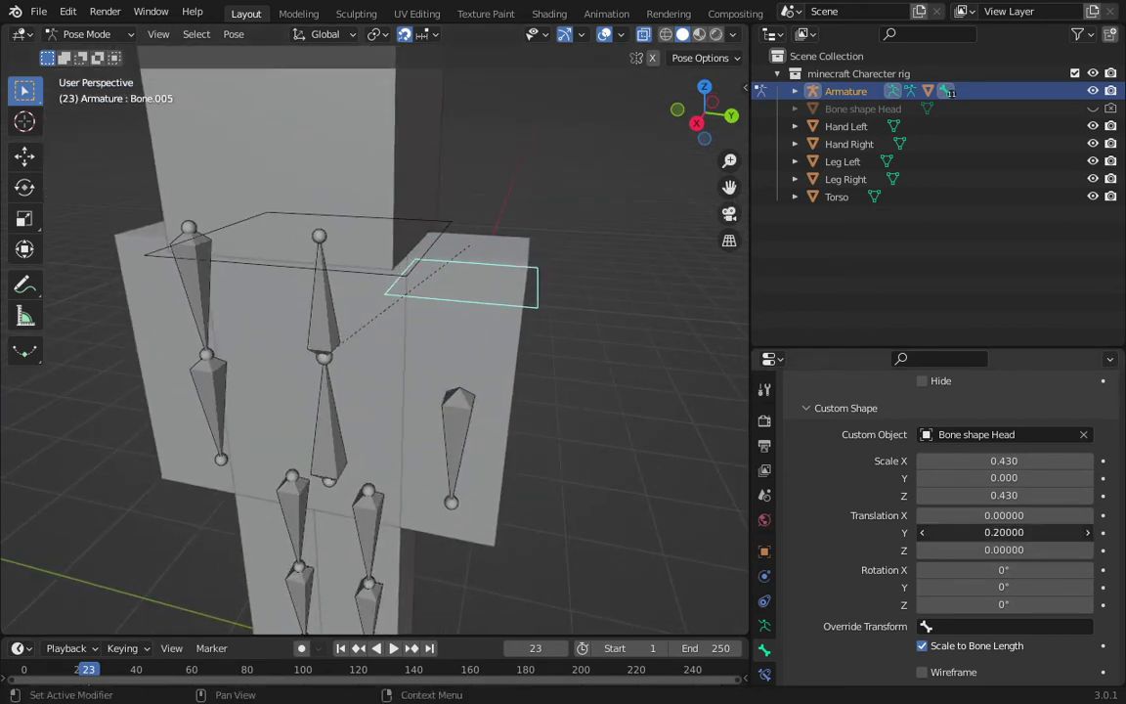
left_click(697, 124)
scroll(460, 277, "up", 5)
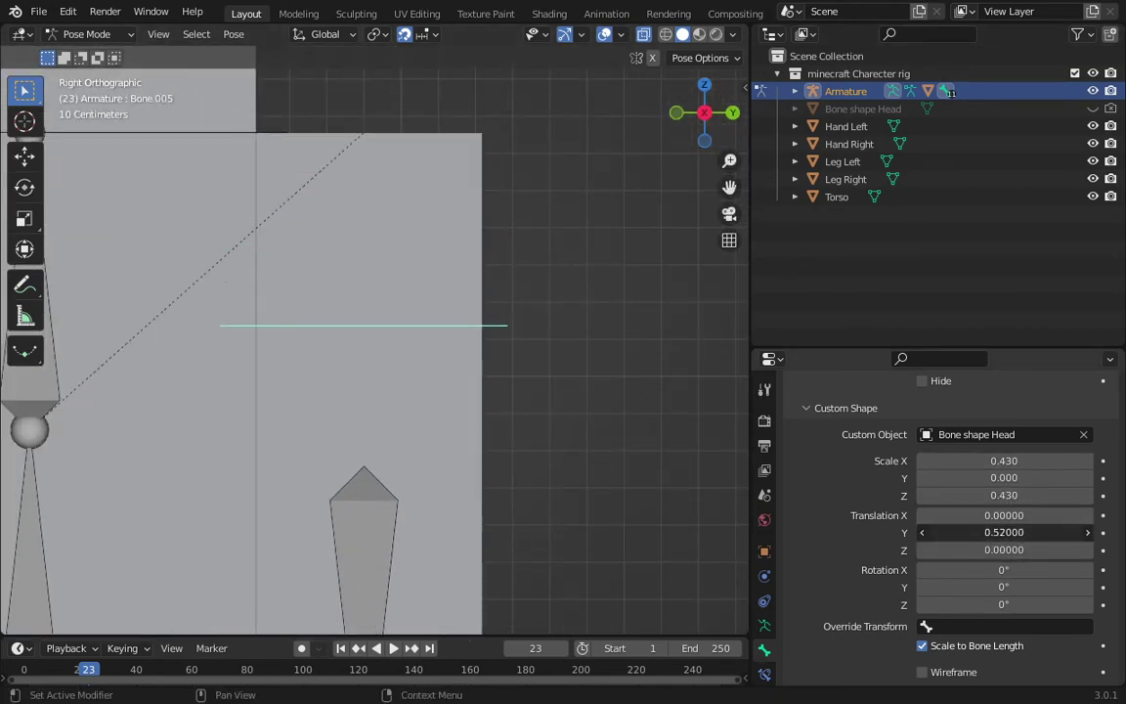
left_click_drag(976, 531, 977, 533)
left_click(976, 533)
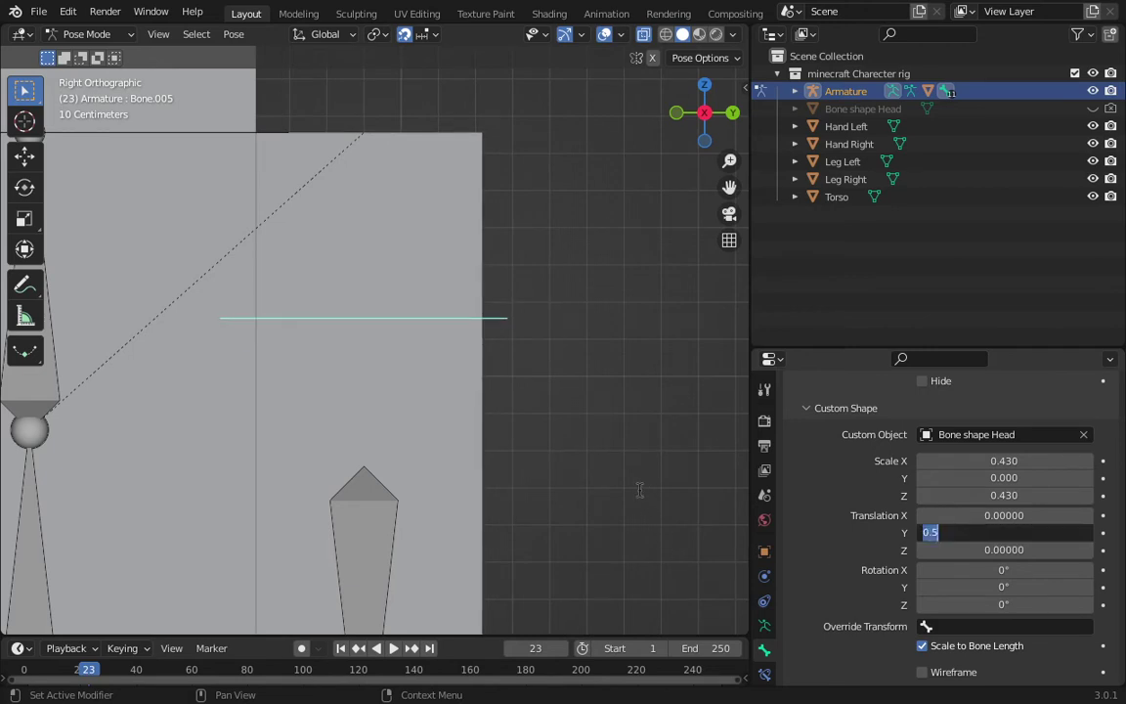
key("Return")
Step: Assign Bone shape Head as the custom shape of the opposite upper arm bone and set its Scale X and Z to 0.43
scroll(415, 472, "down", 4)
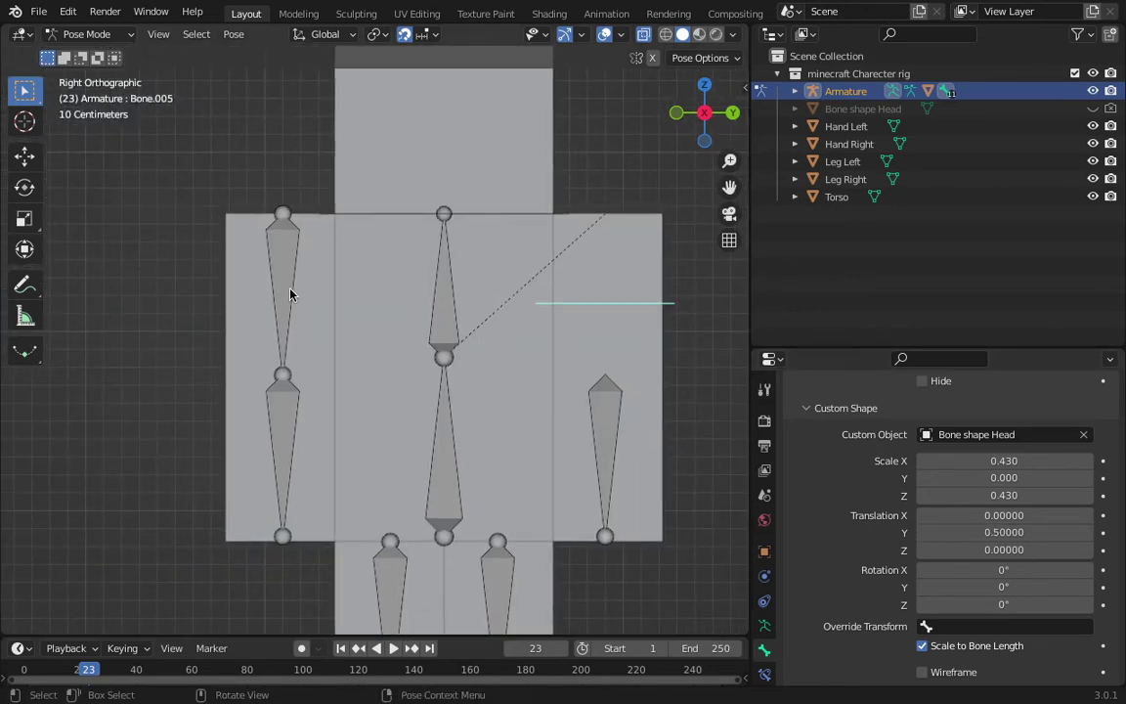
left_click(290, 294)
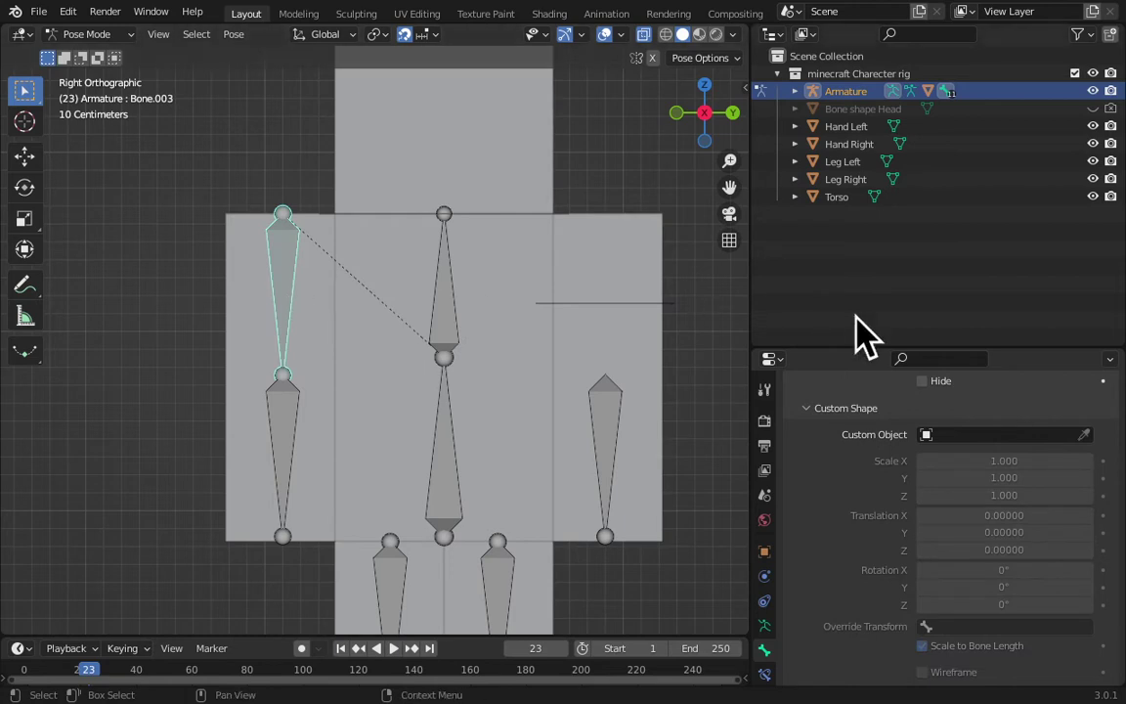
left_click(1001, 434)
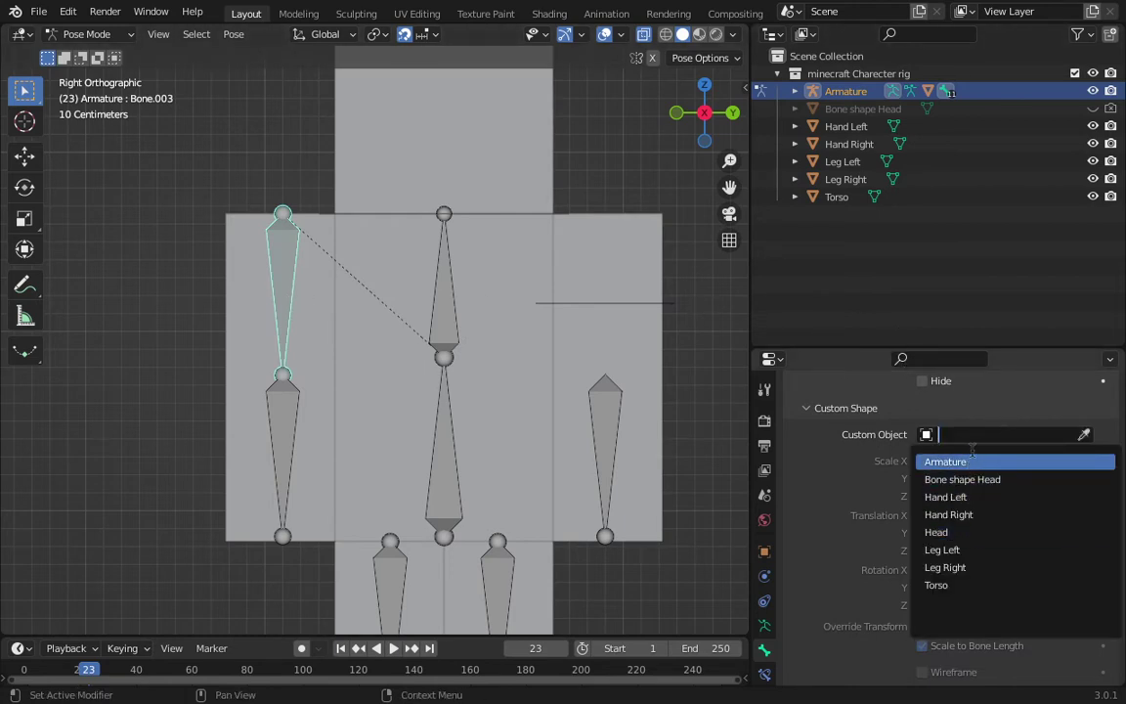
left_click(954, 479)
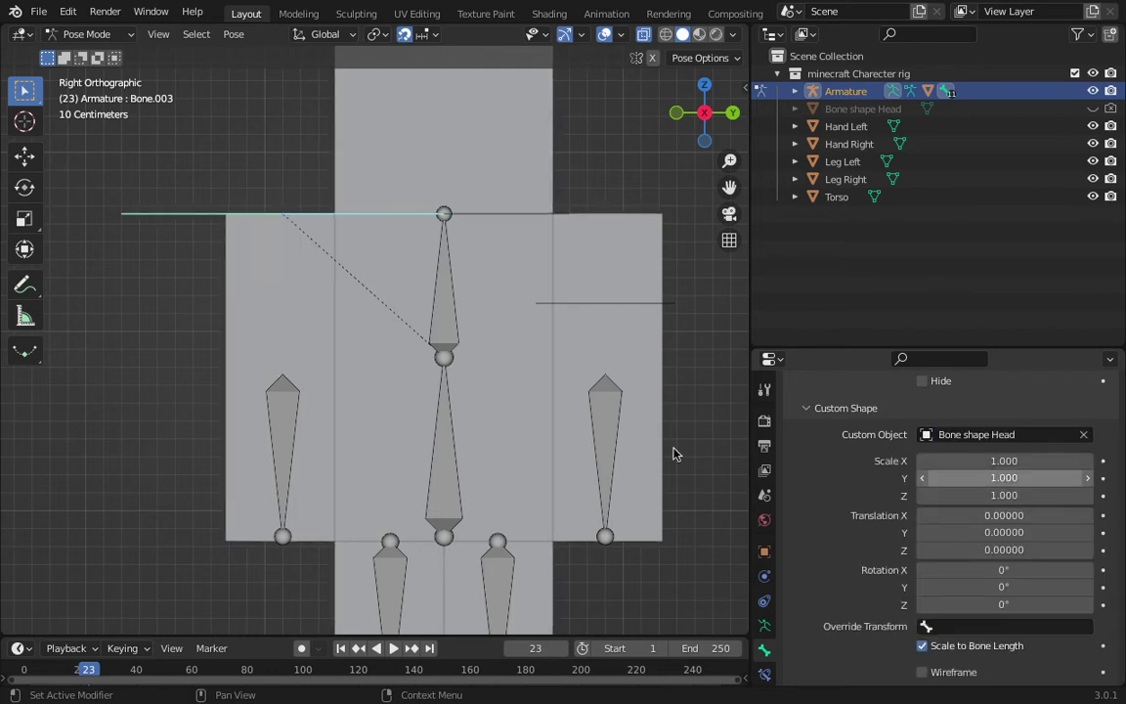
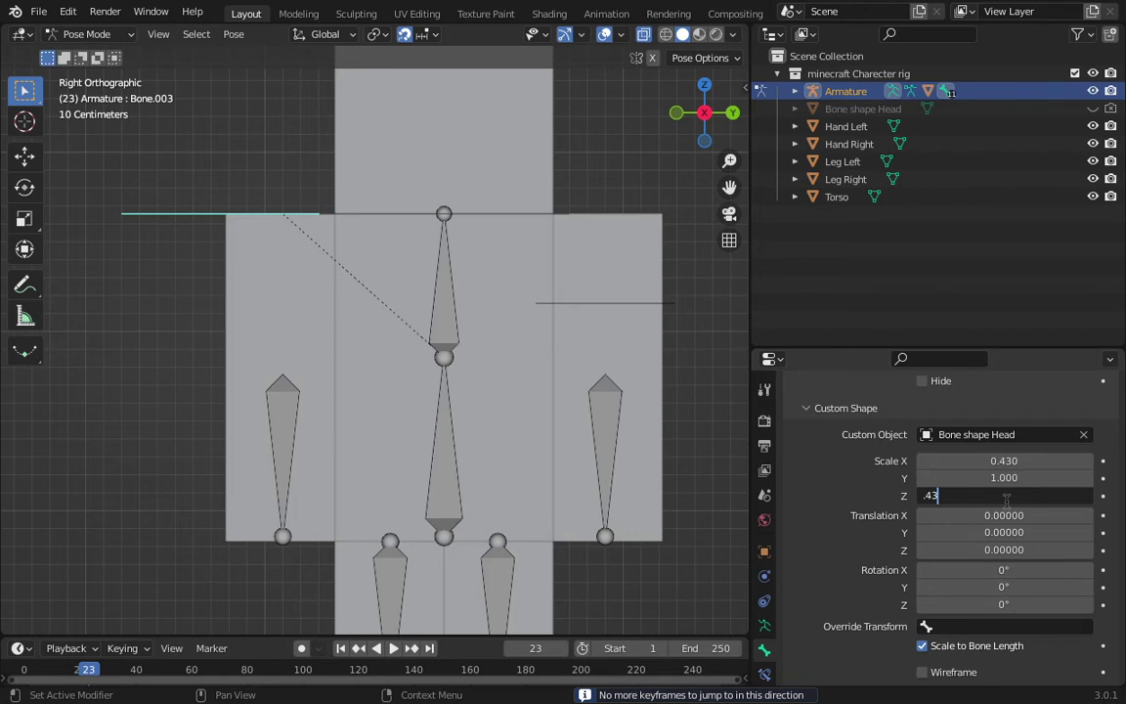
key("Return")
Step: Set the custom shape Translation Y of the -Y side upper arm bone to 0.5
left_click(1006, 531)
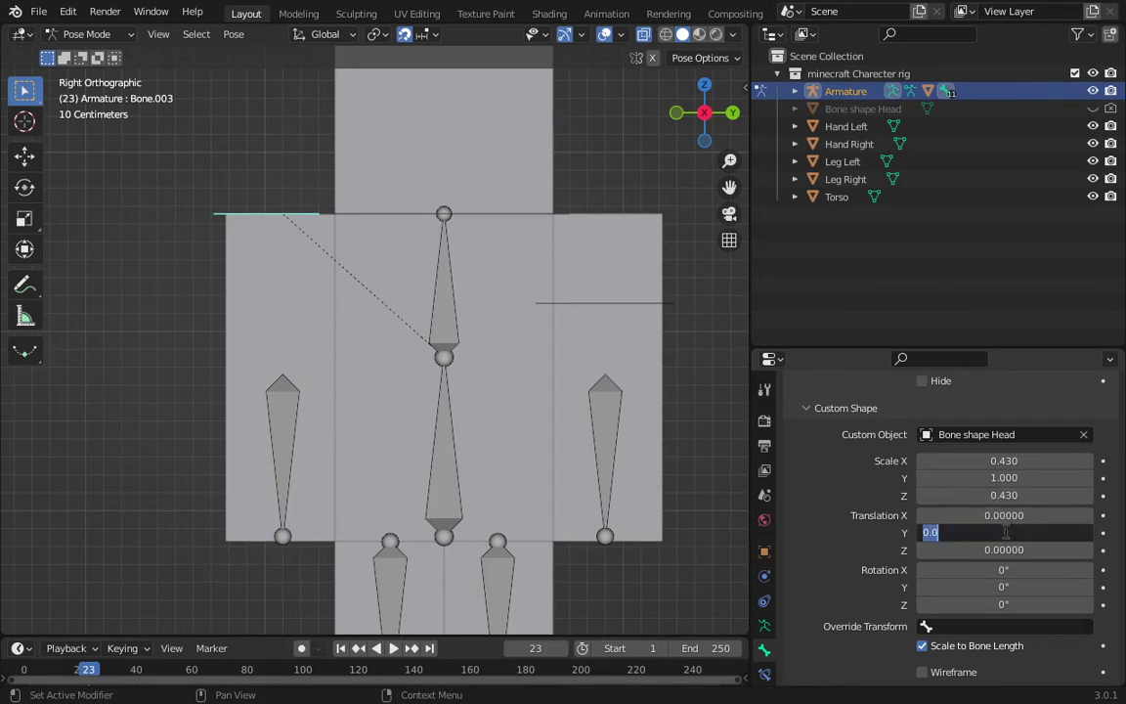
type(".5")
key("Return")
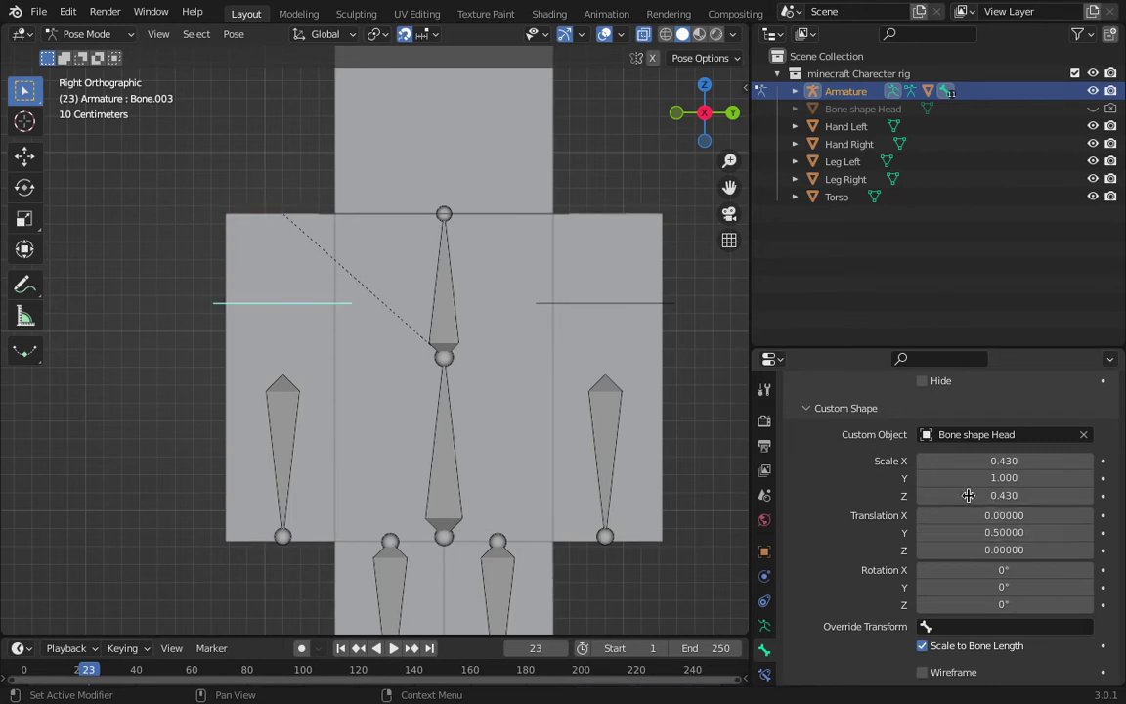
Step: Assign Bone shape Head as the custom shape of the +Y side lower arm bone, with Scale X and Z at 0.43
left_click(598, 423)
scroll(603, 422, "down", 1)
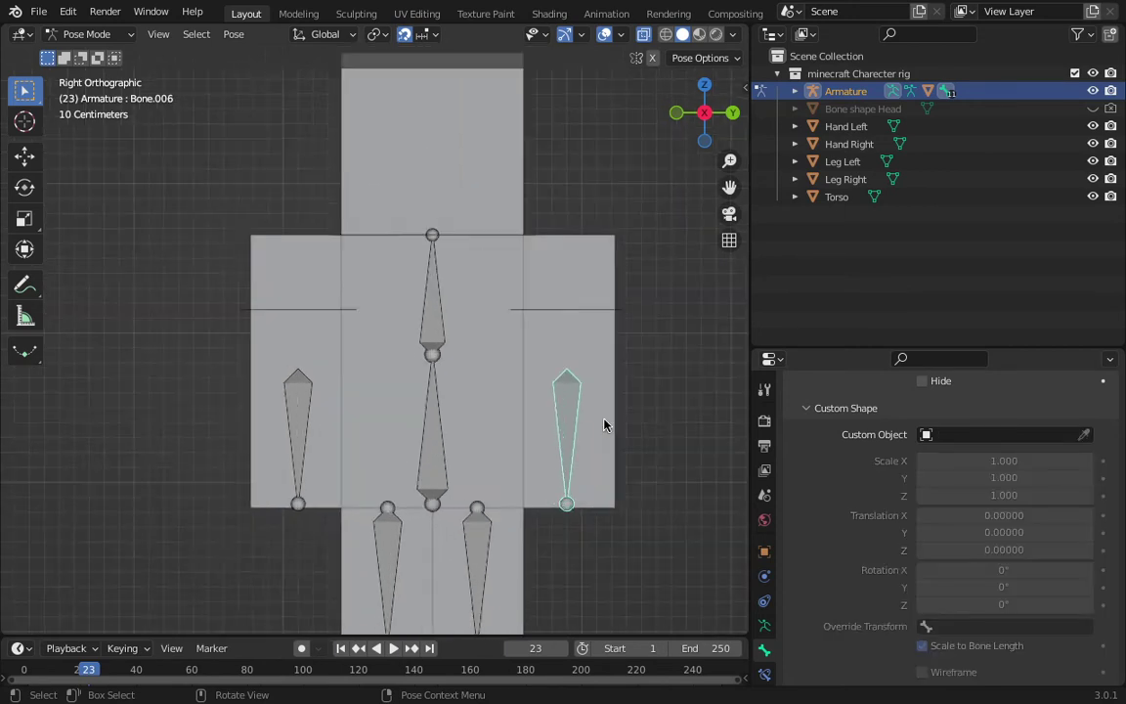
left_click(1032, 434)
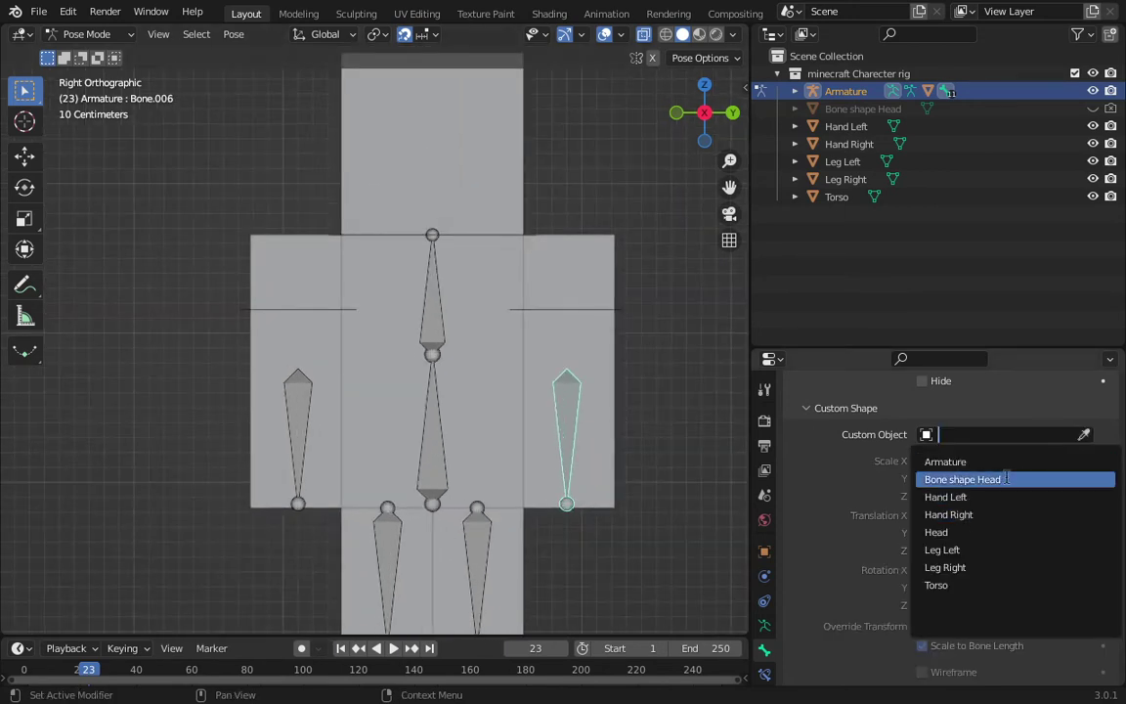
left_click(1006, 478)
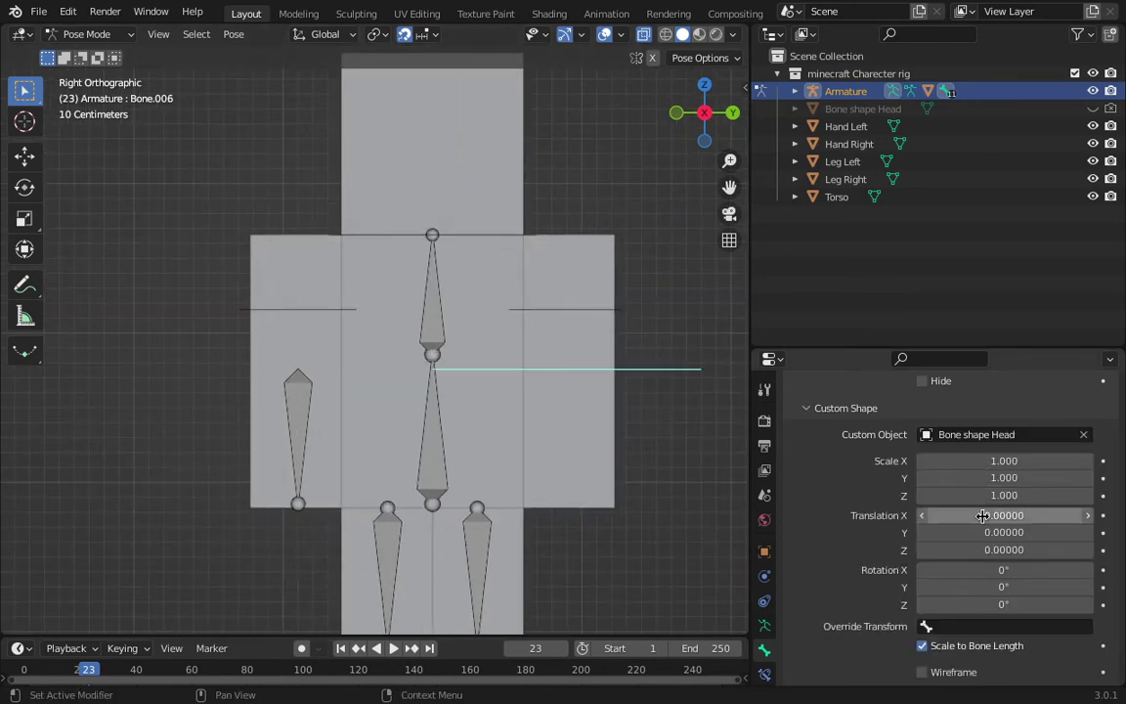
left_click(992, 461)
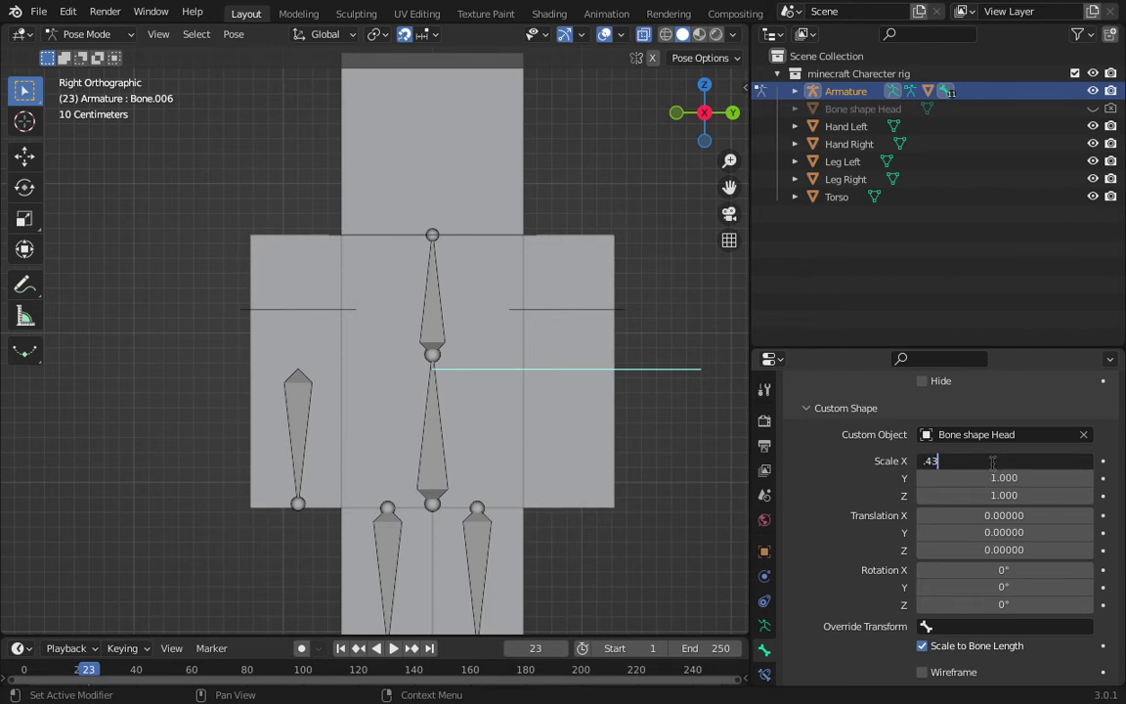
type(".43")
key("Return")
left_click(1015, 496)
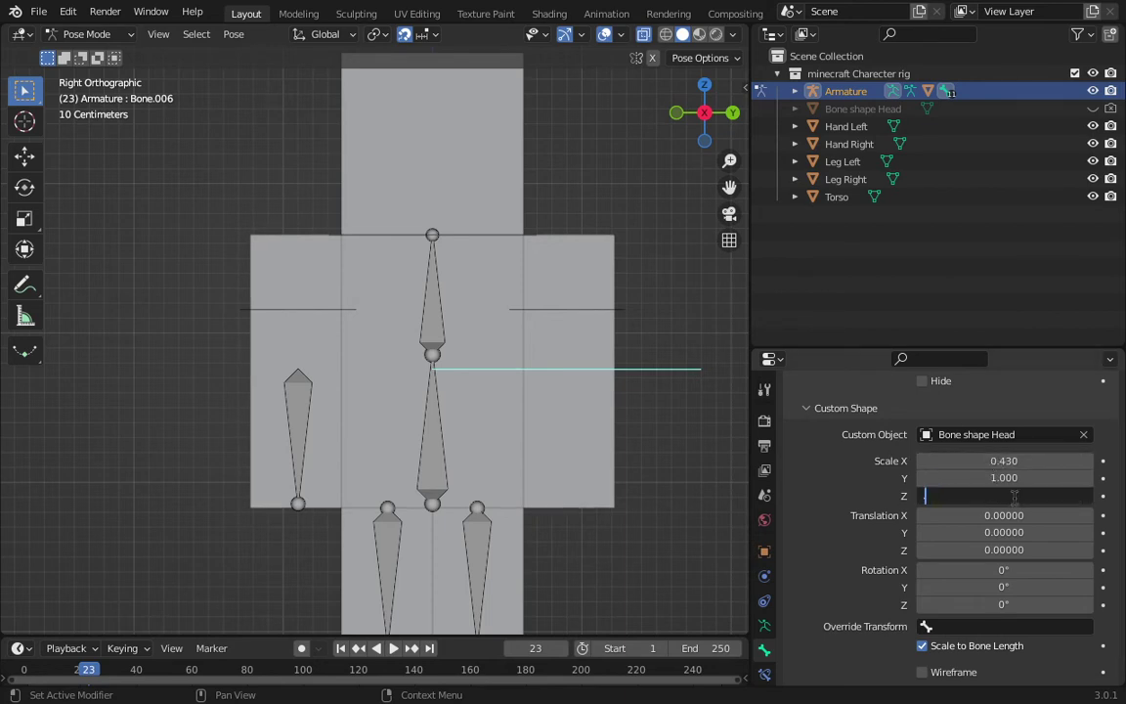
key("Return")
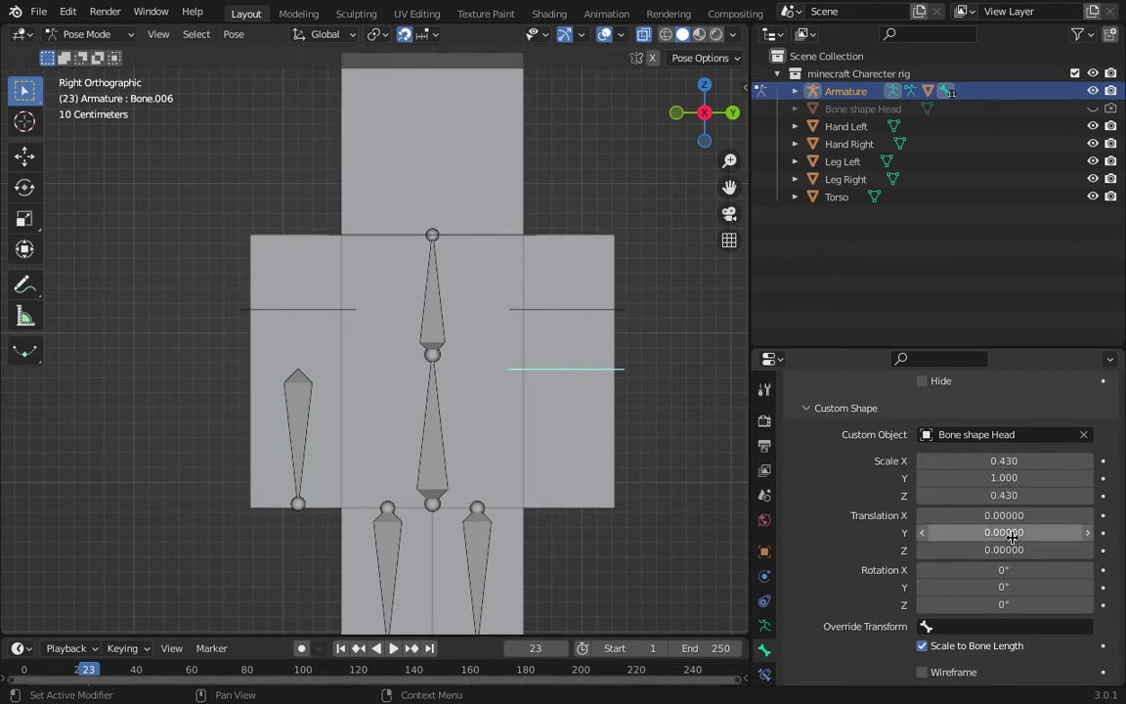
Step: Set the custom shape Translation Y of the +Y side lower arm bone to 0.5
left_click_drag(1007, 532, 1037, 532)
left_click(1007, 532)
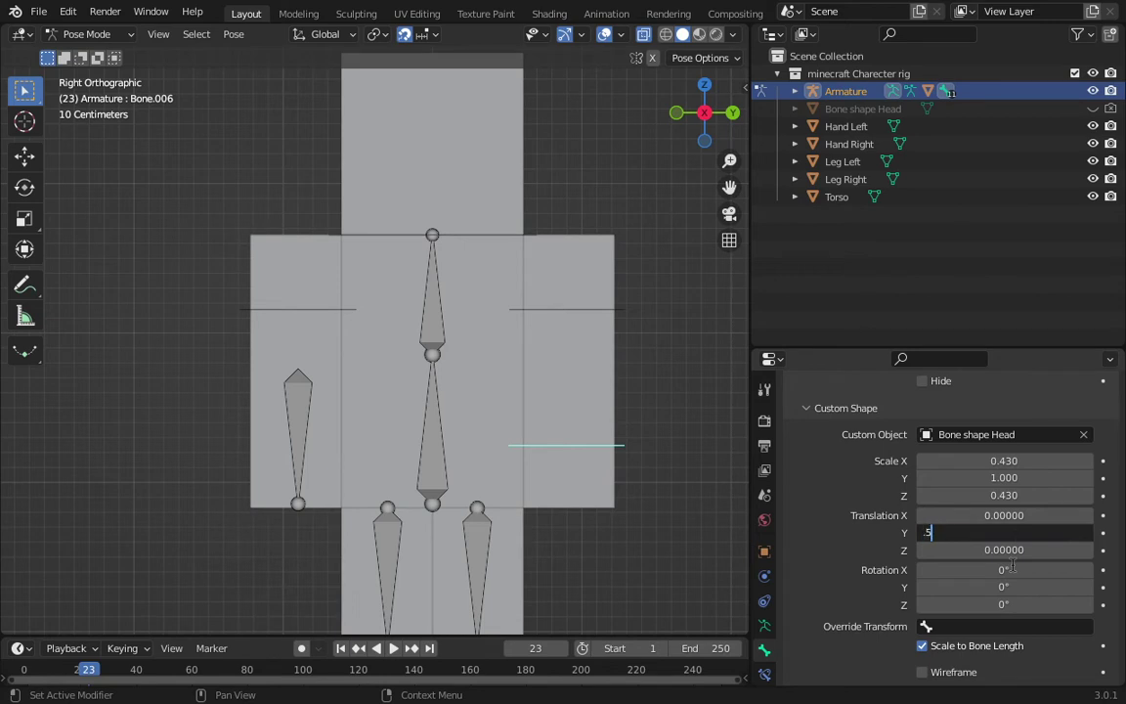
type(".5")
key("Return")
Step: Assign Bone shape Head as the custom shape of the -Y side lower arm bone, with Scale X and Z at 0.43
left_click(303, 432)
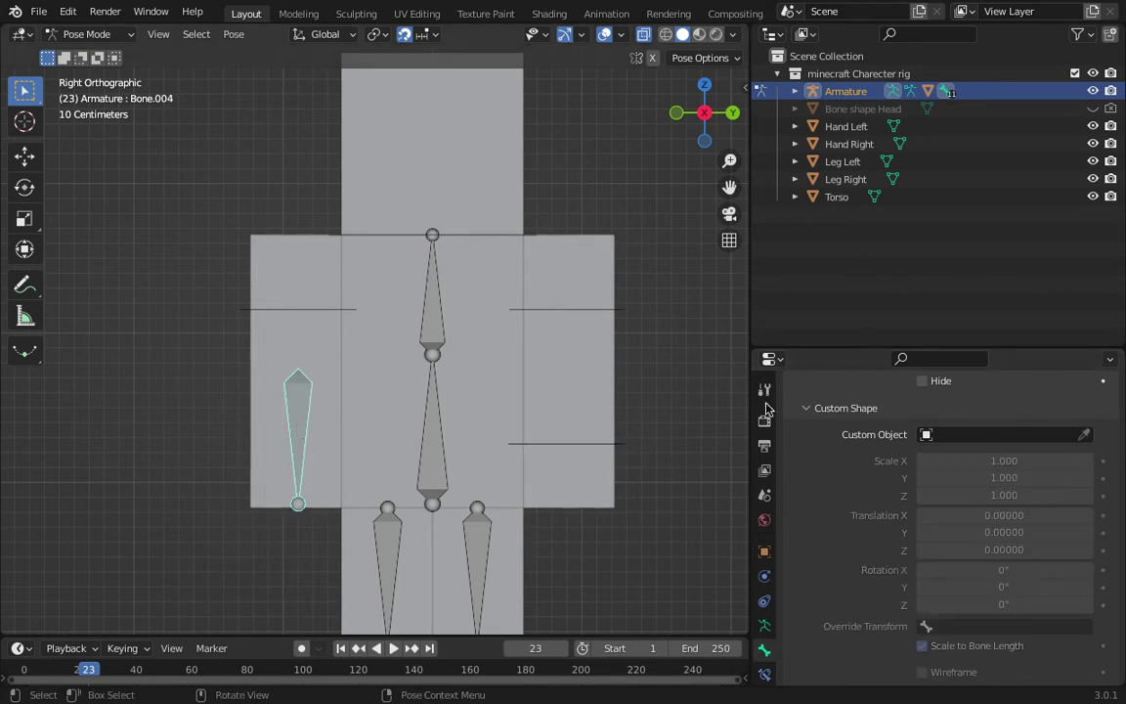
left_click(1002, 434)
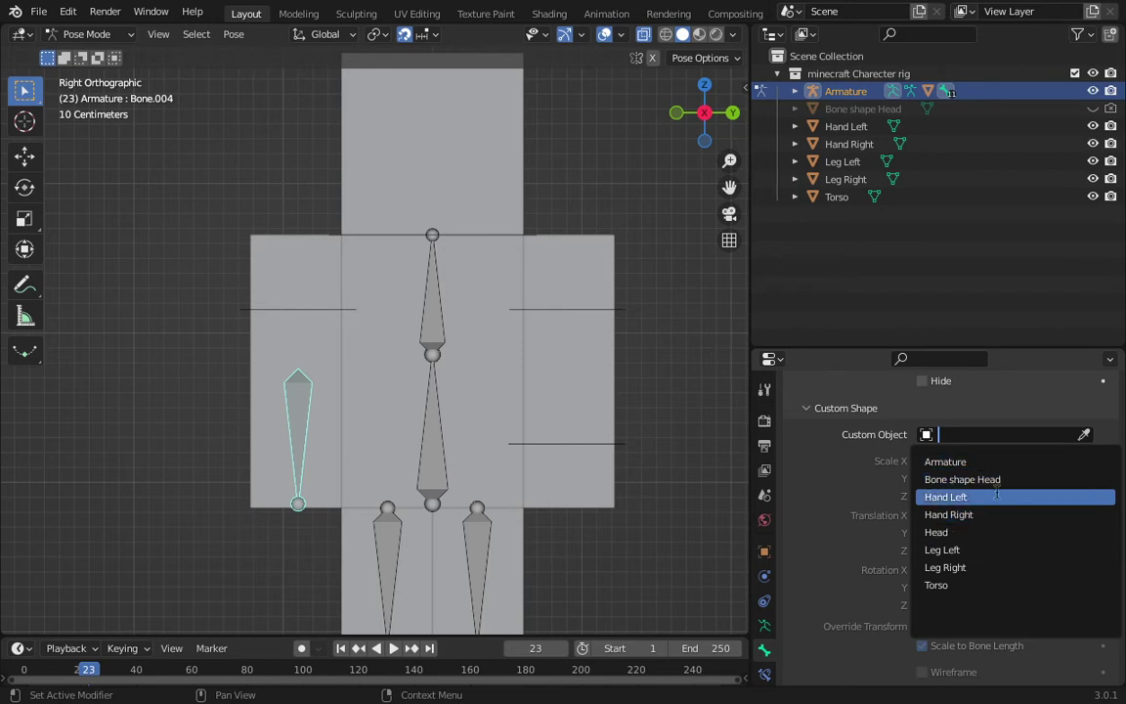
left_click(990, 480)
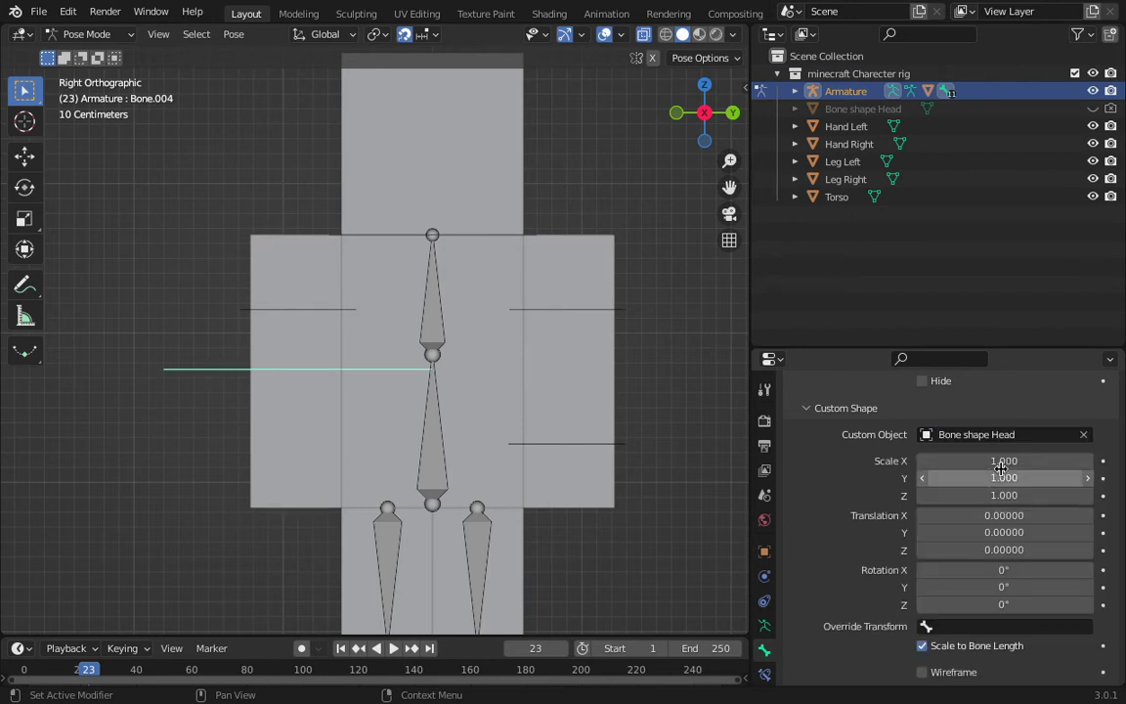
left_click(999, 461)
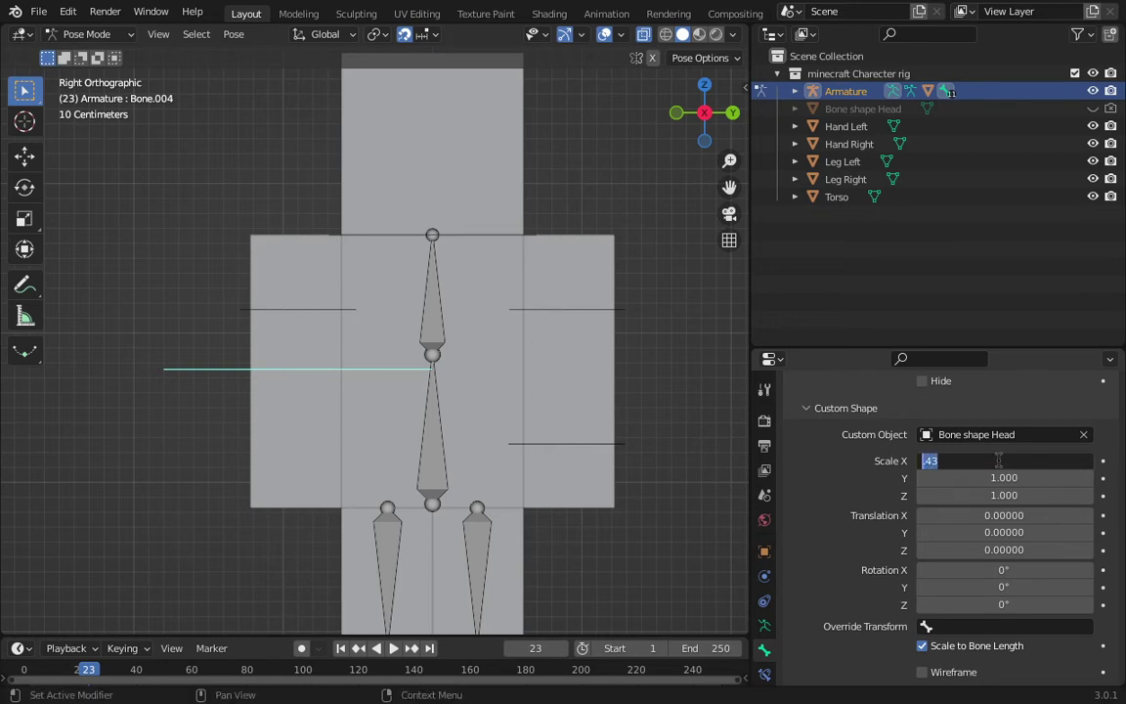
key("Return")
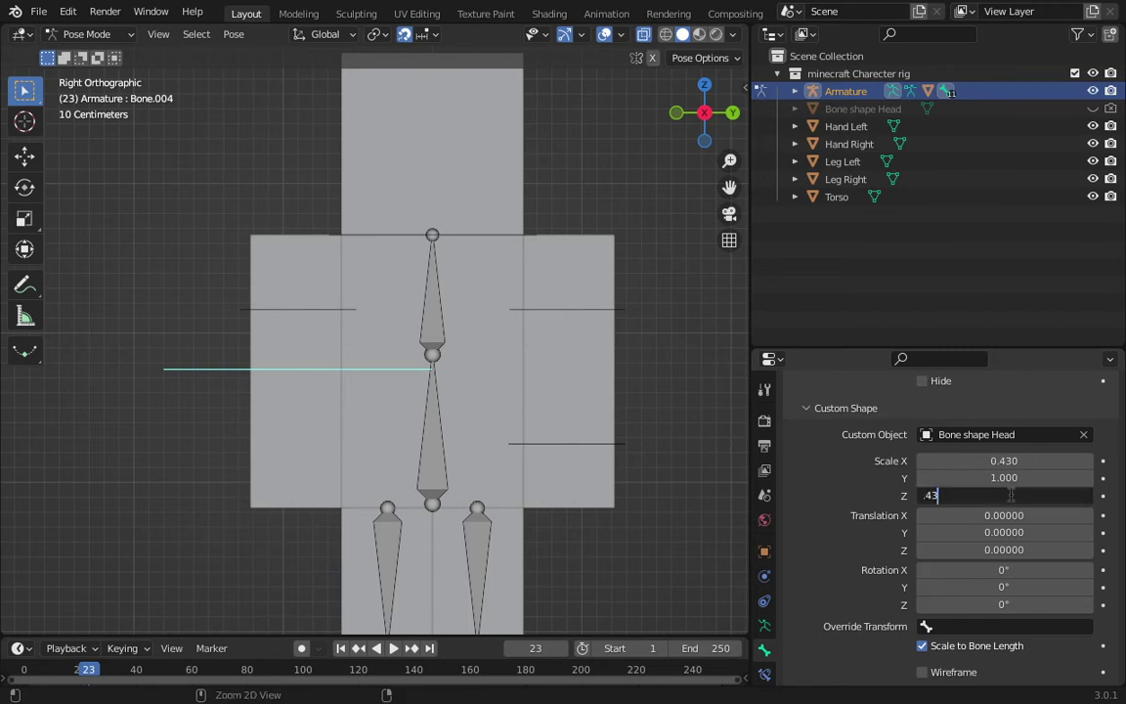
left_click(1011, 496)
type(".43")
key("Return")
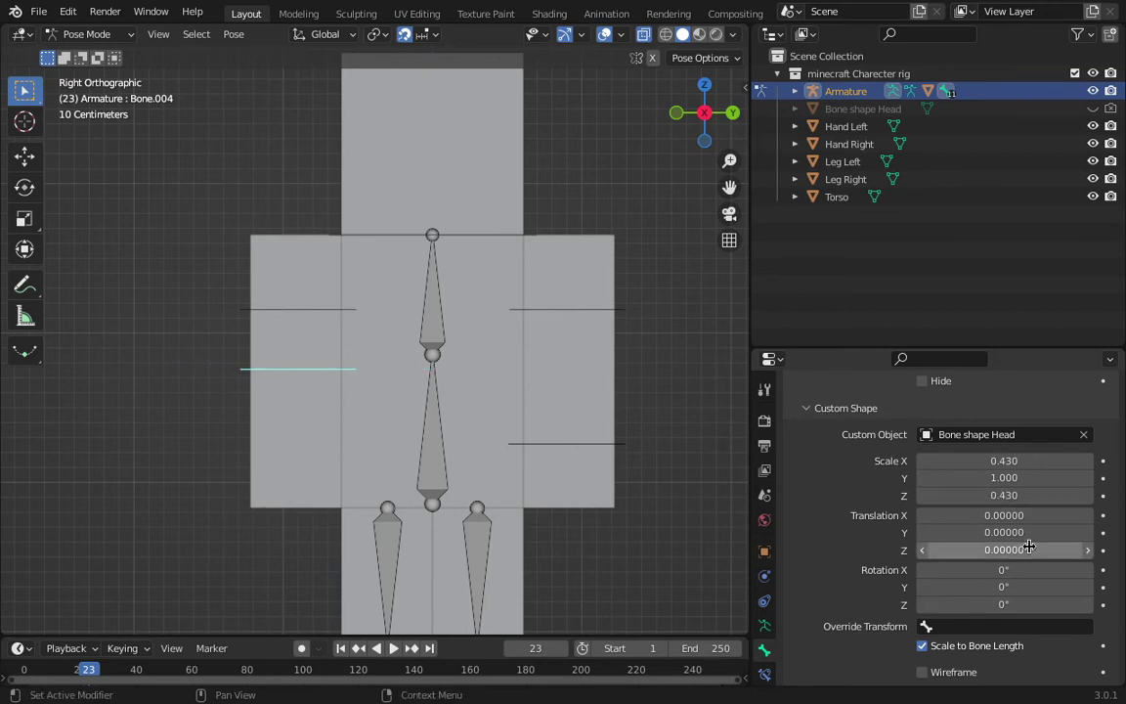
Step: Set the custom shape Translation Y of the -Y side lower arm bone to 0.5
left_click(1028, 533)
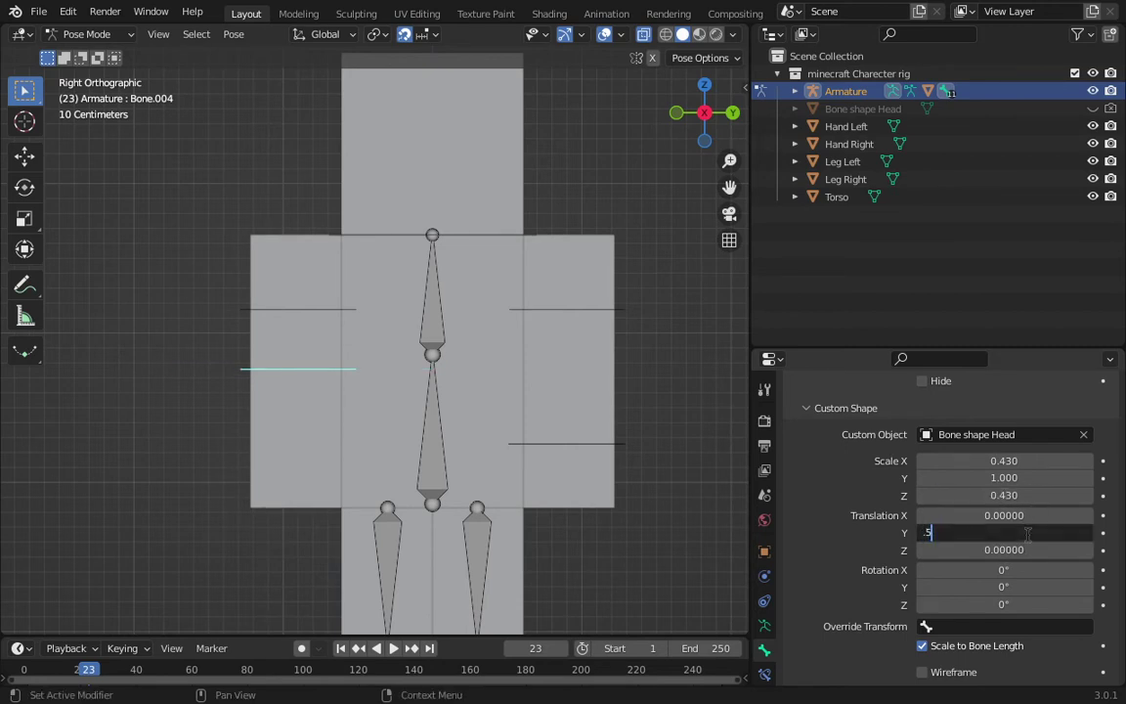
type(".5")
key("Return")
Step: Select the +Y side upper leg bone and assign Bone shape Head as its custom shape
middle_click_drag(572, 450, 555, 329, "shift")
left_click(509, 338)
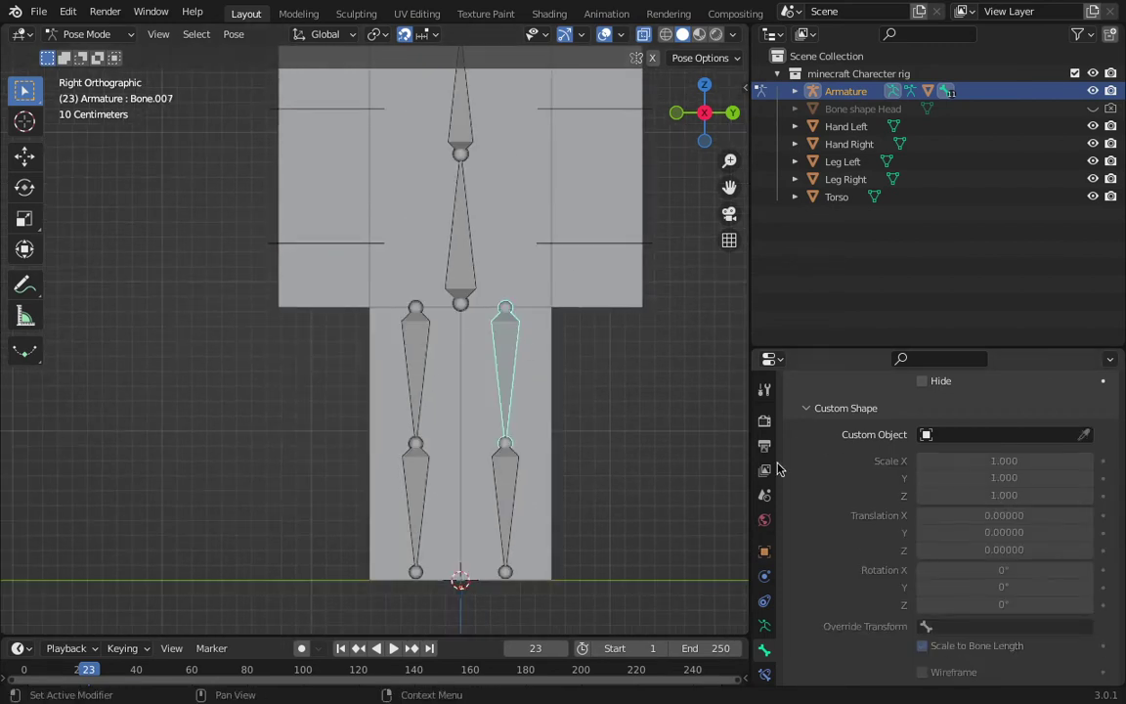
left_click(977, 434)
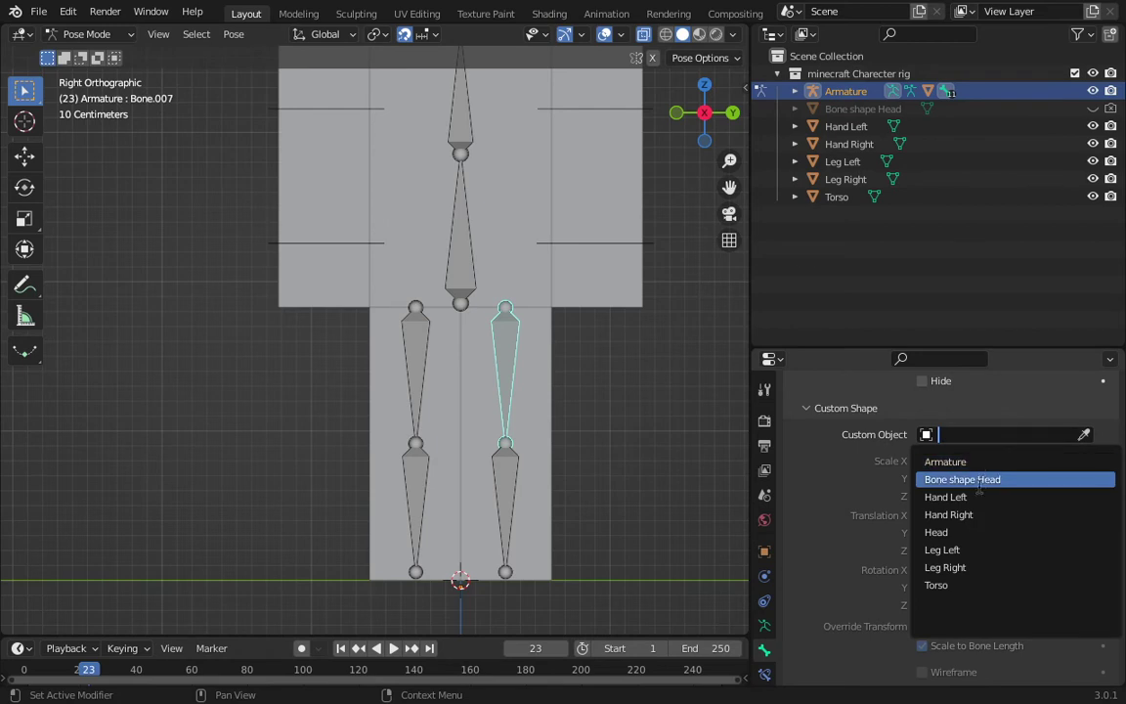
left_click(975, 479)
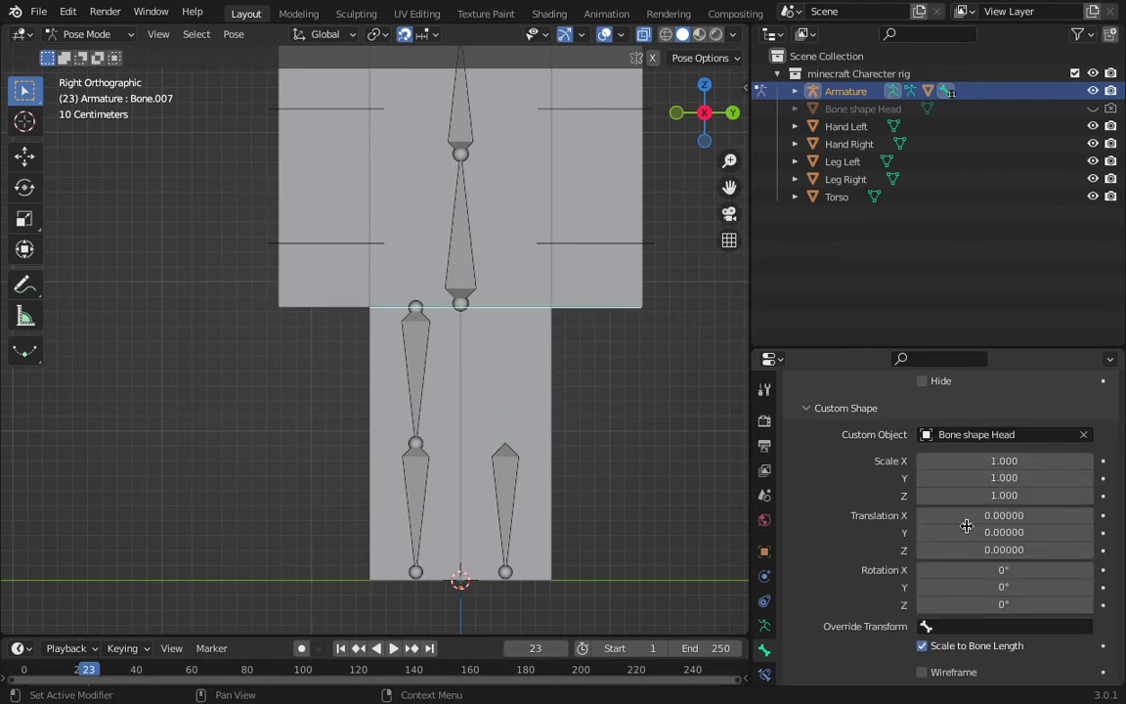
double_click(1002, 460)
type("√")
key("Return")
double_click(1004, 495)
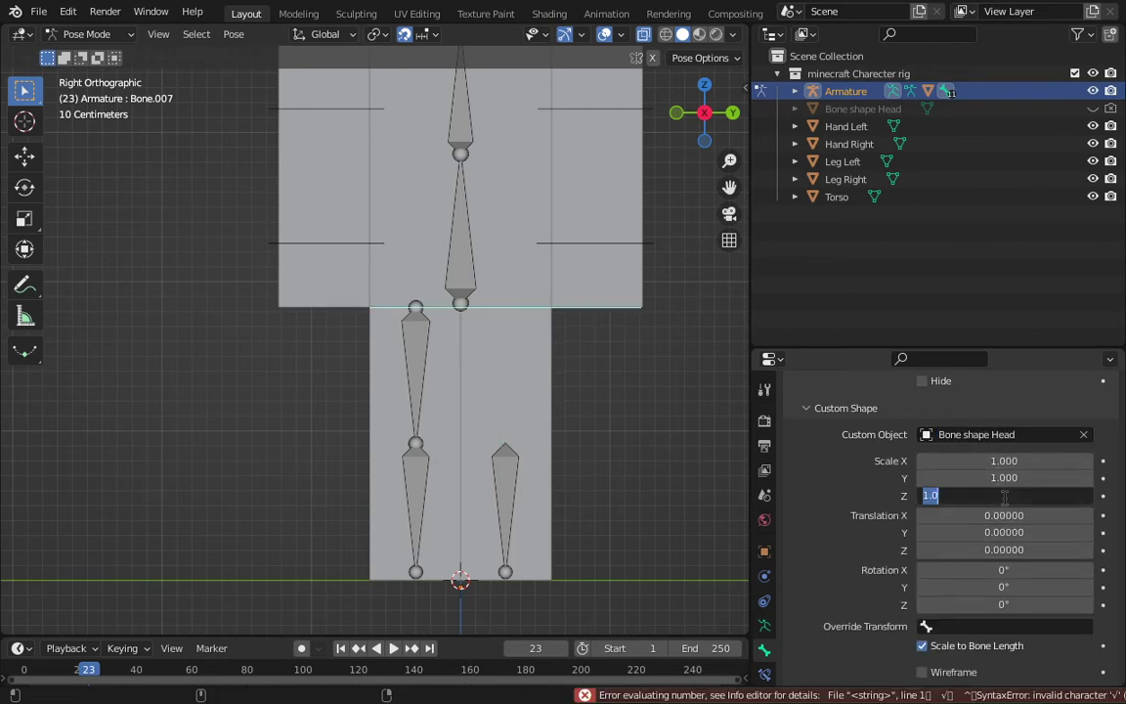
key("Escape")
Step: Set the upper leg bone's custom shape Scale X and Scale Z to 0.43
double_click(982, 461)
type("√")
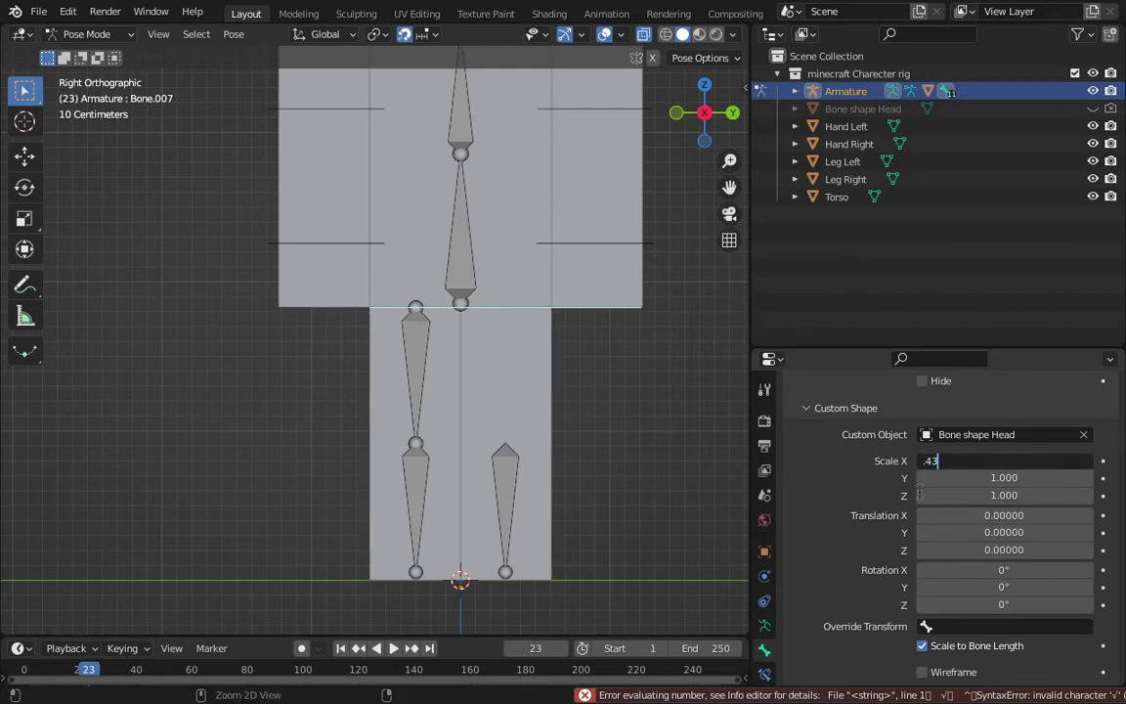
key("Return")
double_click(949, 496)
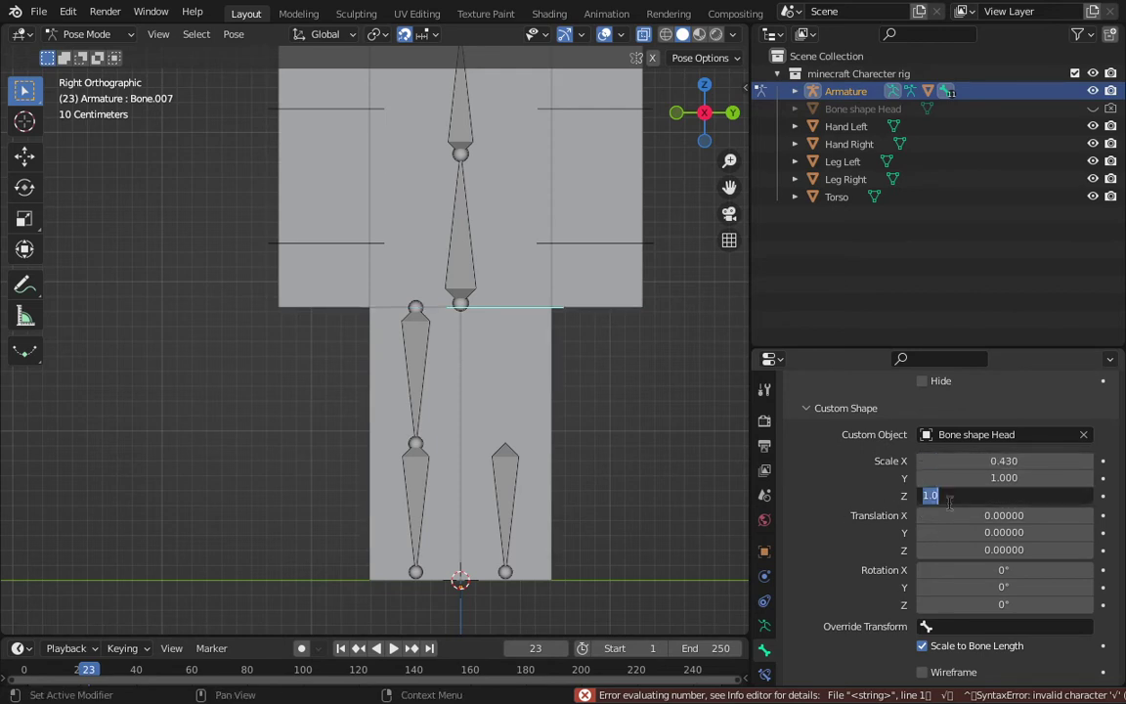
type(".43")
key("Return")
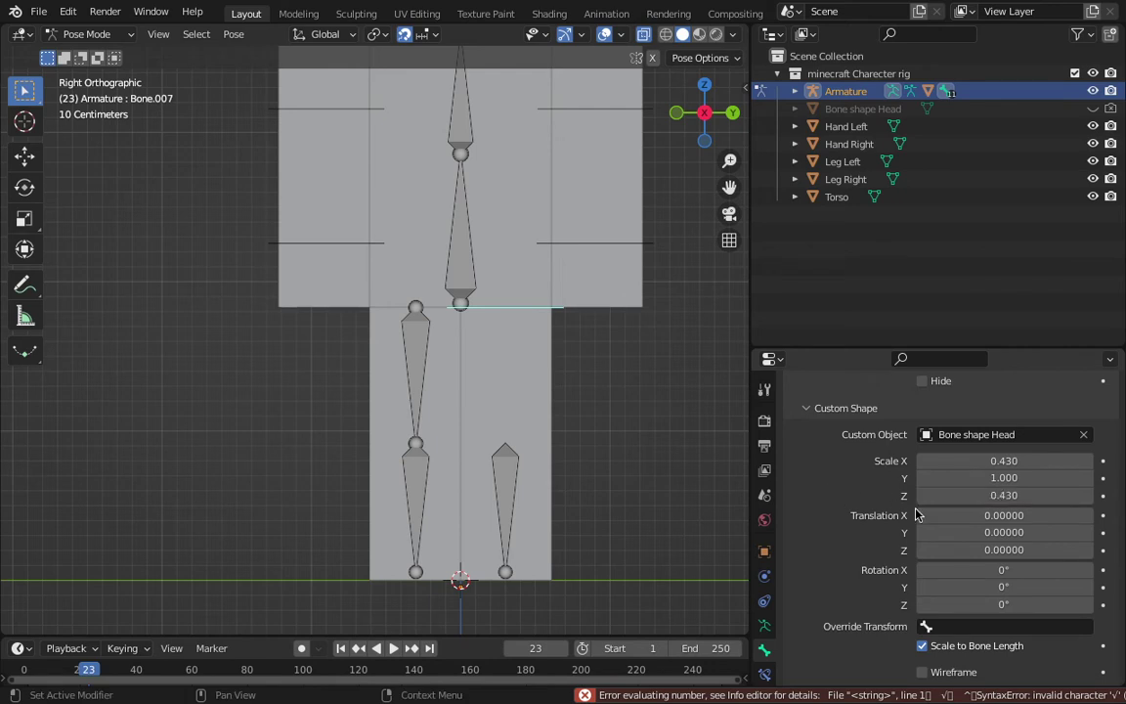
Step: Set the upper leg bone's custom shape Translation Y to 0.5
double_click(1003, 533)
type("-.5")
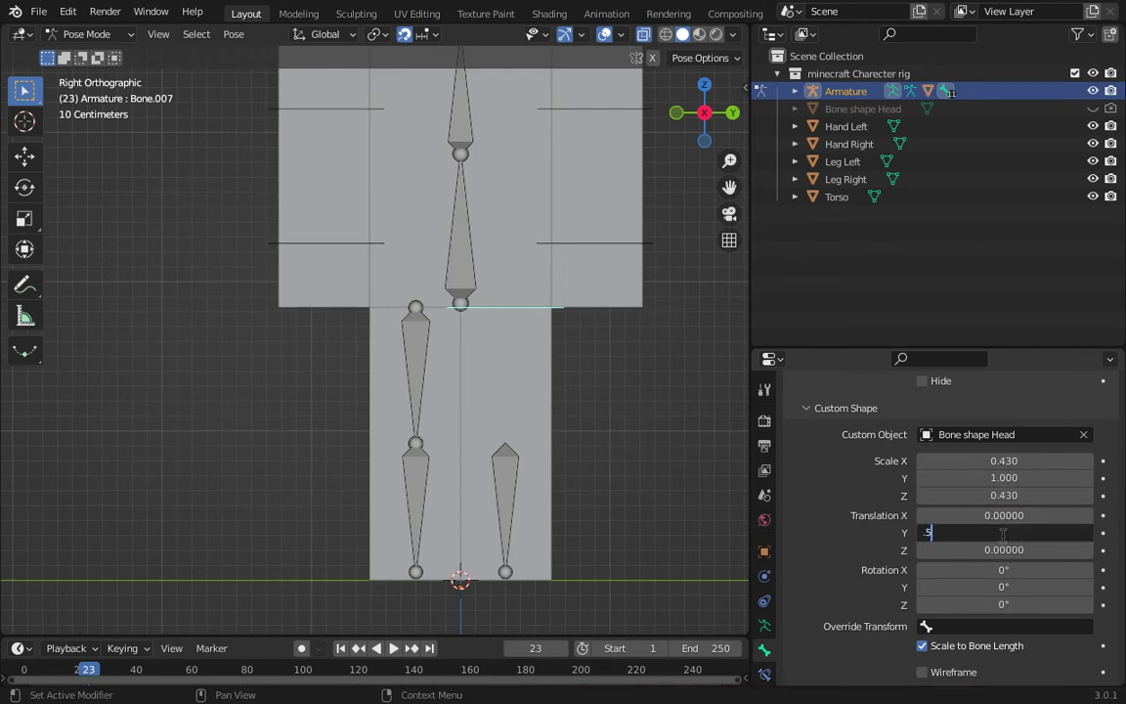
key("Return")
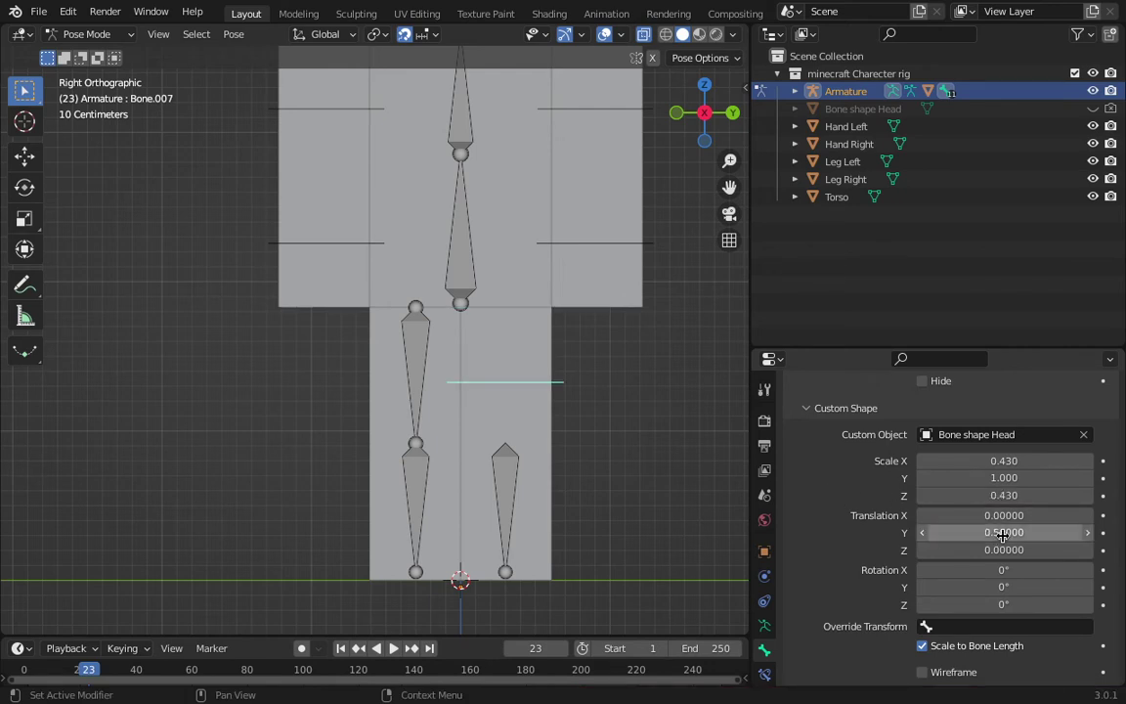
Step: Select the +Y side lower leg bone and assign Bone shape Head as its custom shape
left_click(504, 491)
scroll(953, 552, "down", 2)
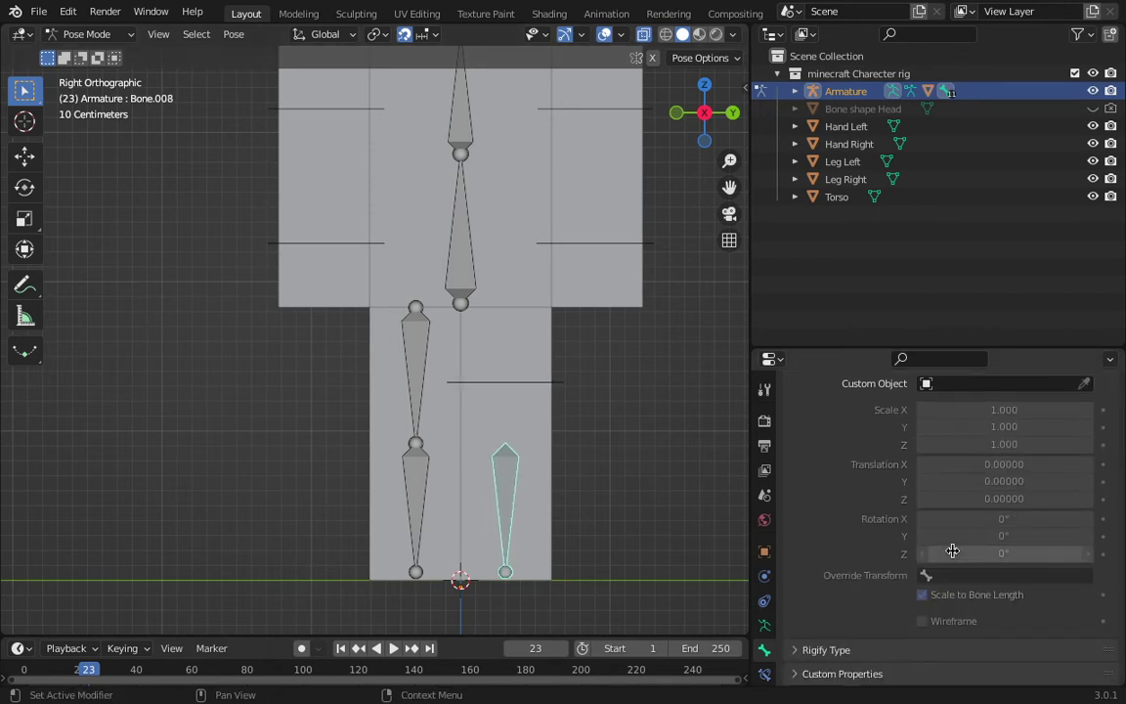
scroll(952, 552, "up", 4)
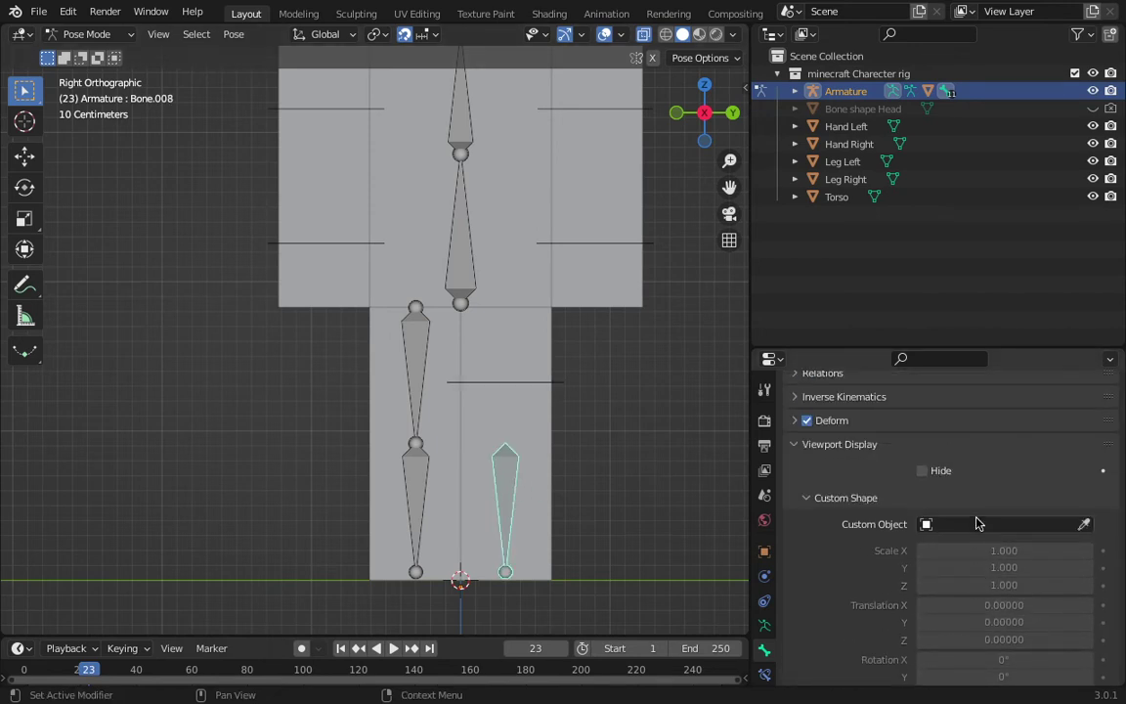
scroll(976, 524, "down", 2)
left_click(970, 489)
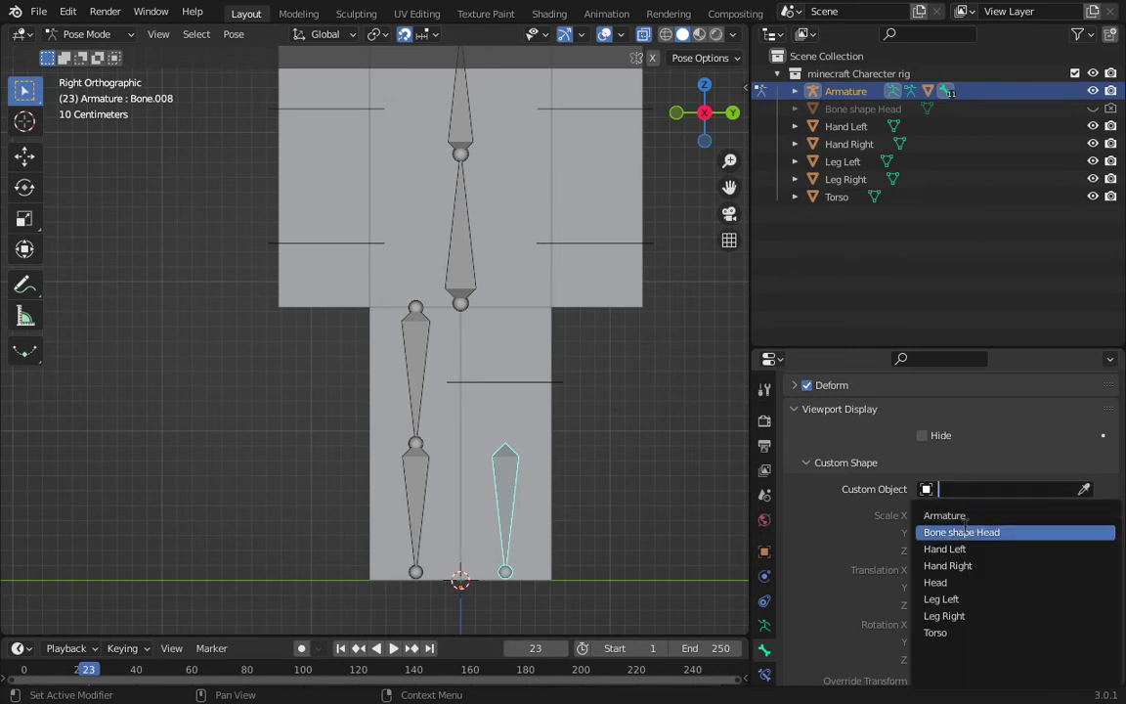
left_click(966, 531)
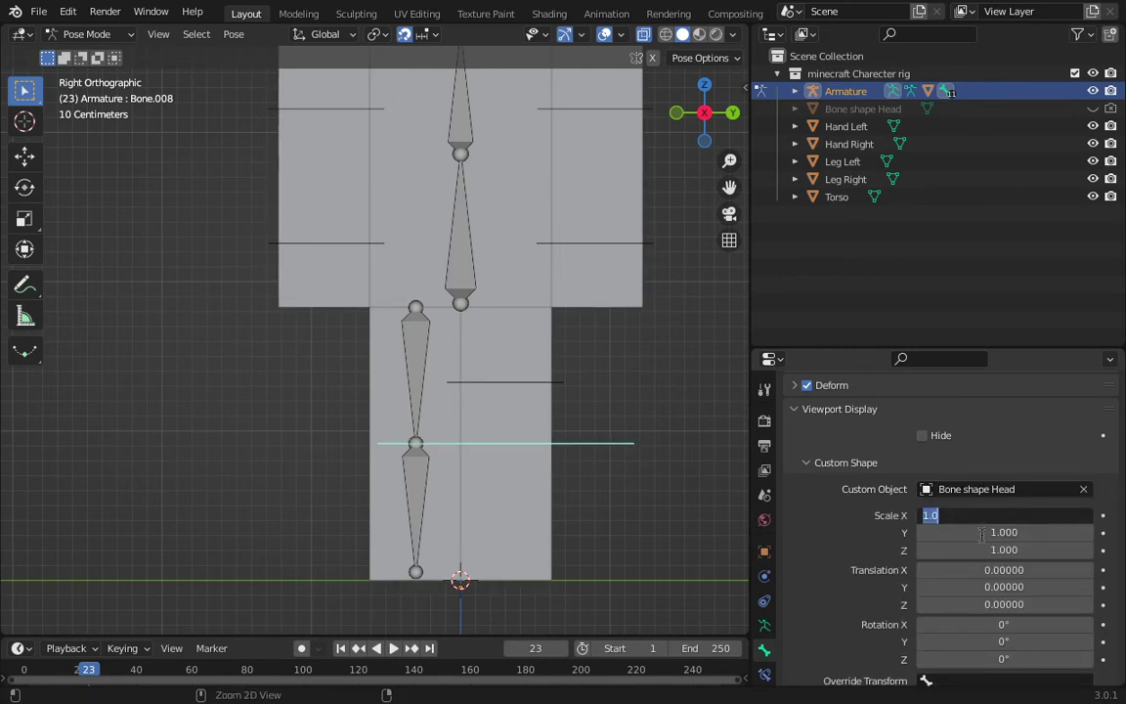
Step: Set the +Y side lower leg bone's custom shape Scale X and Scale Z to 0.43 and Translation Y to 0.5
left_click(990, 550)
type(".43")
key("Return")
left_click(994, 585)
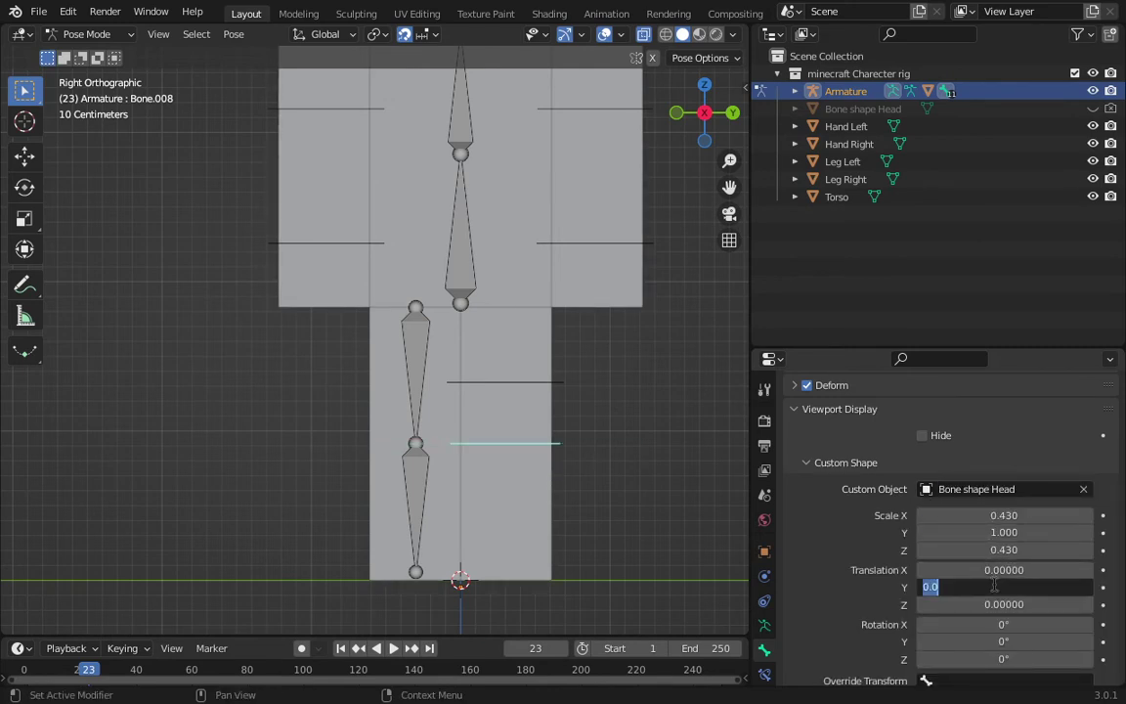
type(".5")
key("Return")
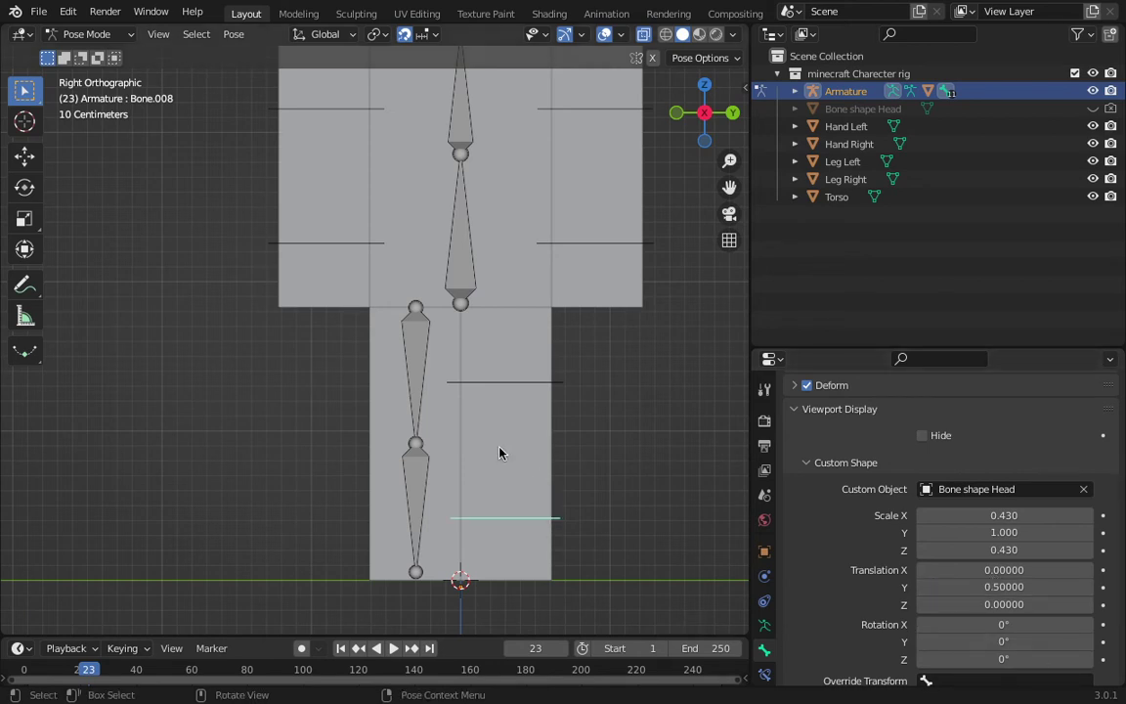
Step: Select the -Y side upper leg bone and assign Bone shape Head as its custom shape
left_click(420, 363)
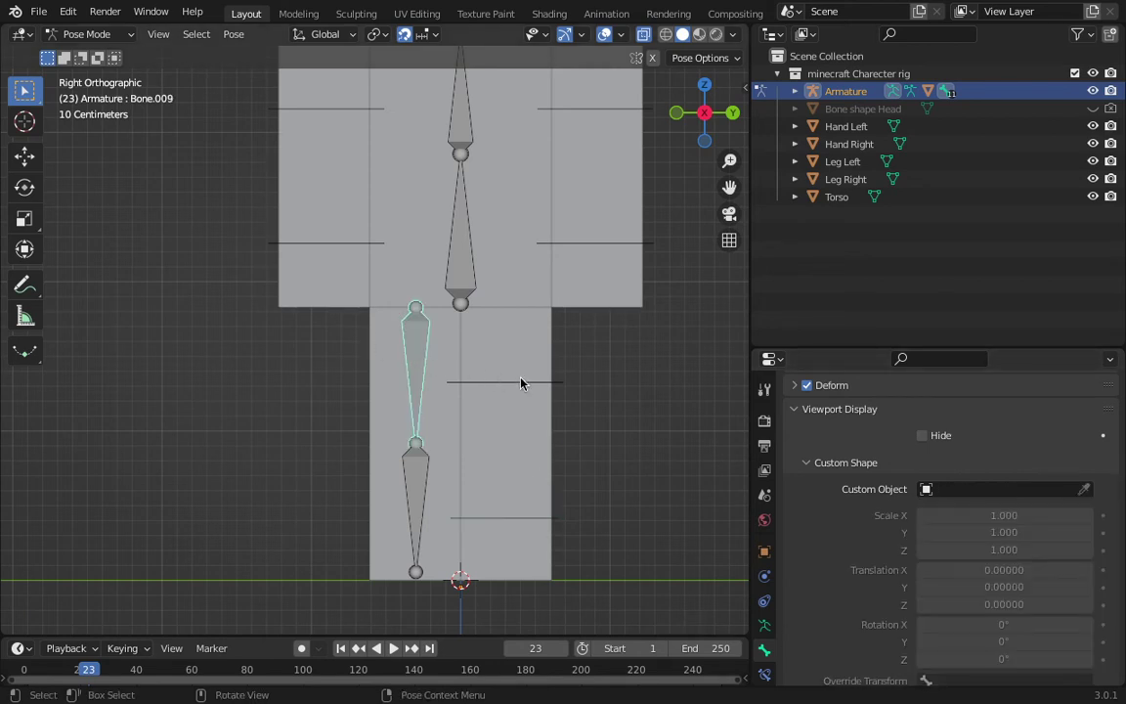
left_click(997, 519)
left_click(999, 482)
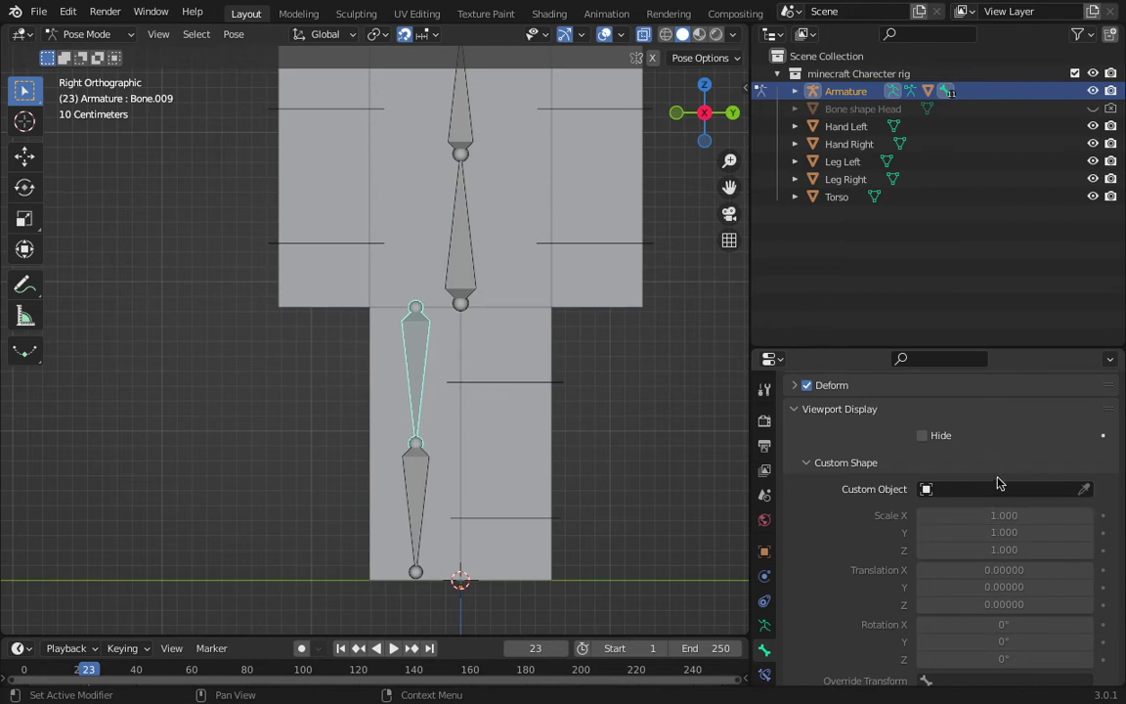
left_click(999, 489)
left_click(992, 533)
Step: Set the -Y side upper leg bone's custom shape Scale X and Scale Z to 0.43 and Translation Y to 0.5
left_click(996, 515)
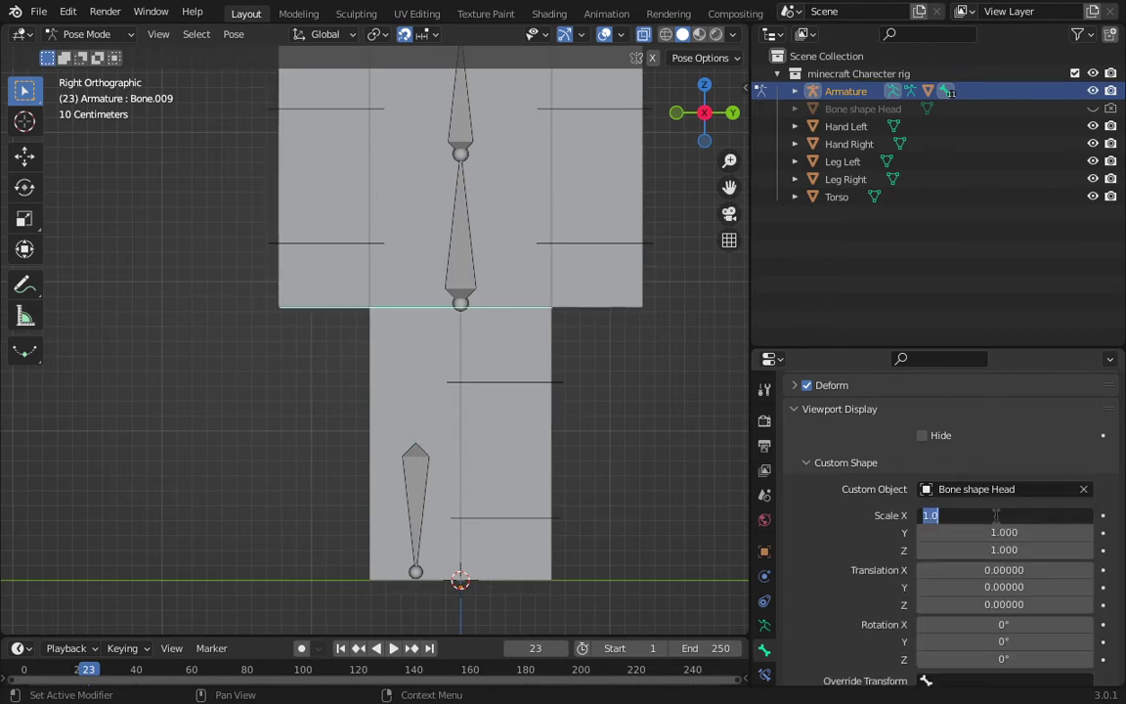
type(".43")
key("Return")
left_click(978, 549)
type(".43")
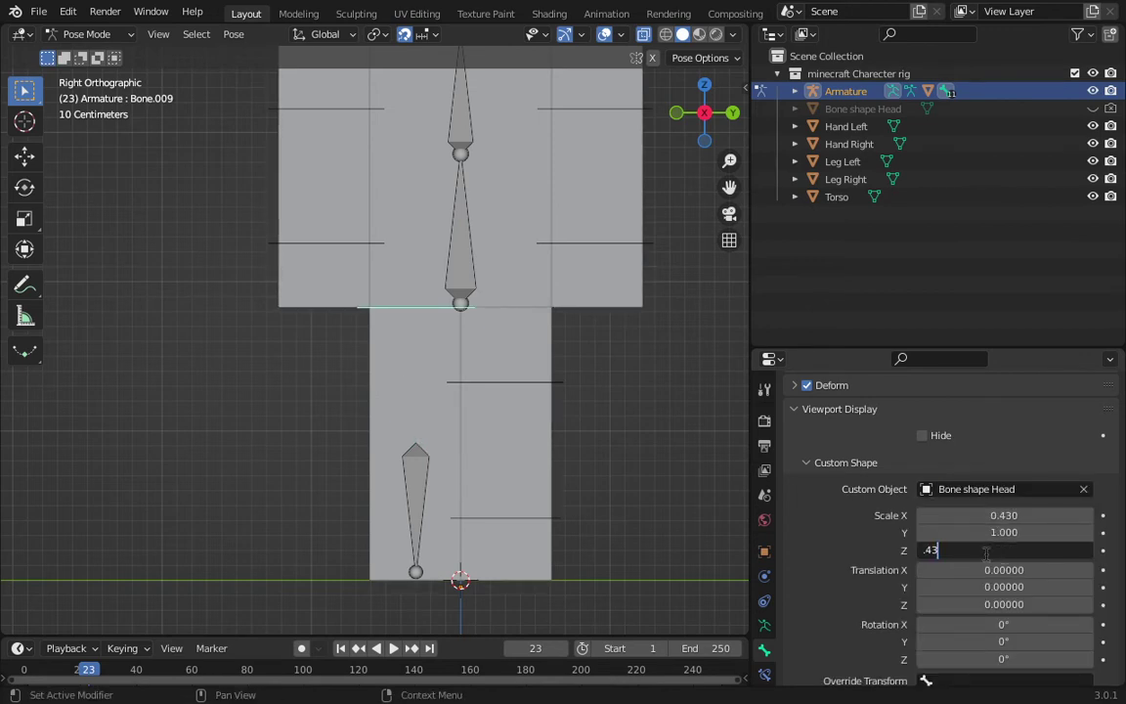
key("Return")
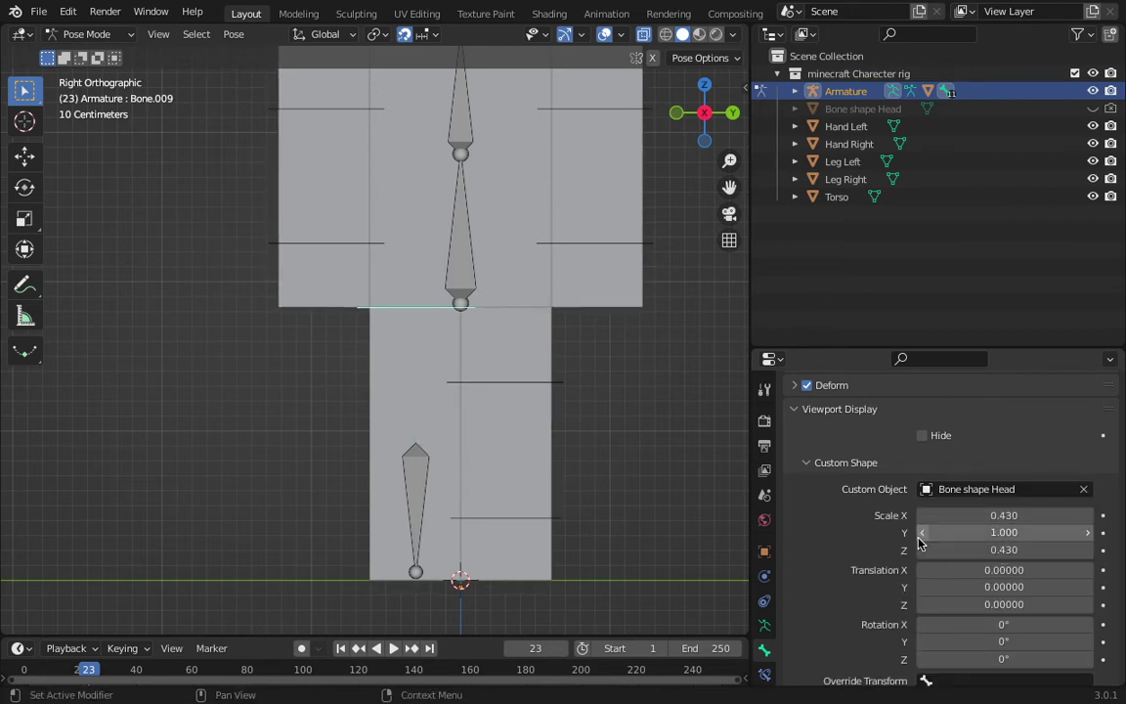
left_click(981, 590)
type(".5")
key("Return")
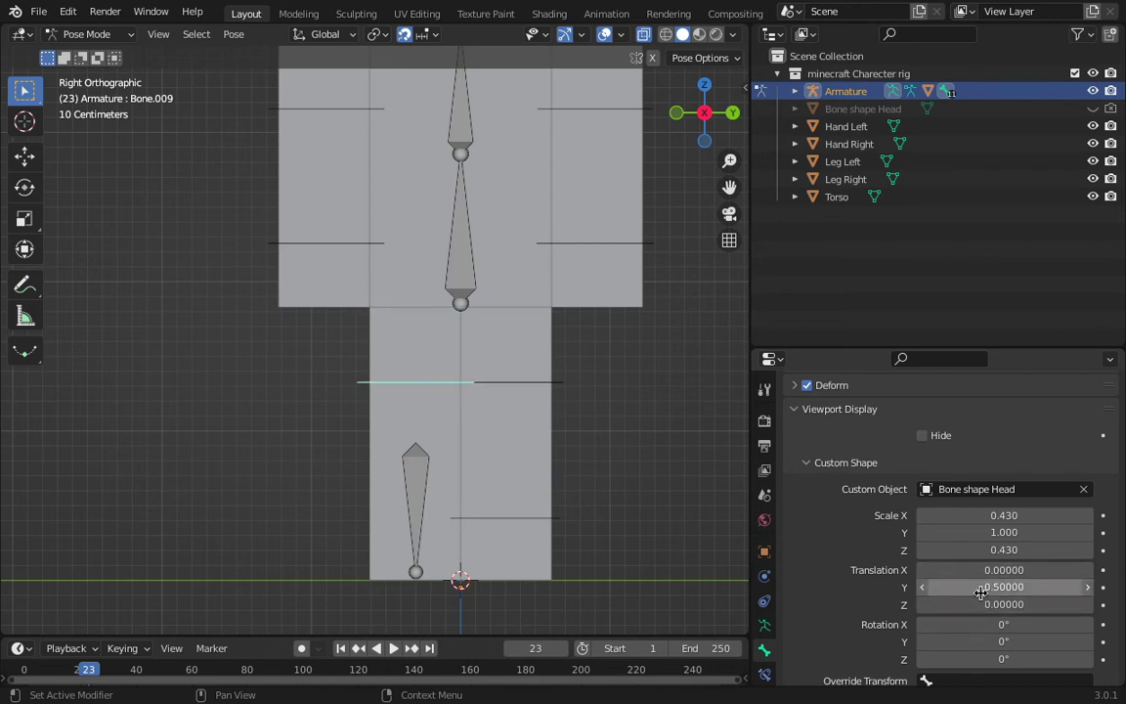
Step: Select the -Y side lower leg bone and assign Bone shape Head as its custom shape
left_click(410, 471)
left_click(980, 489)
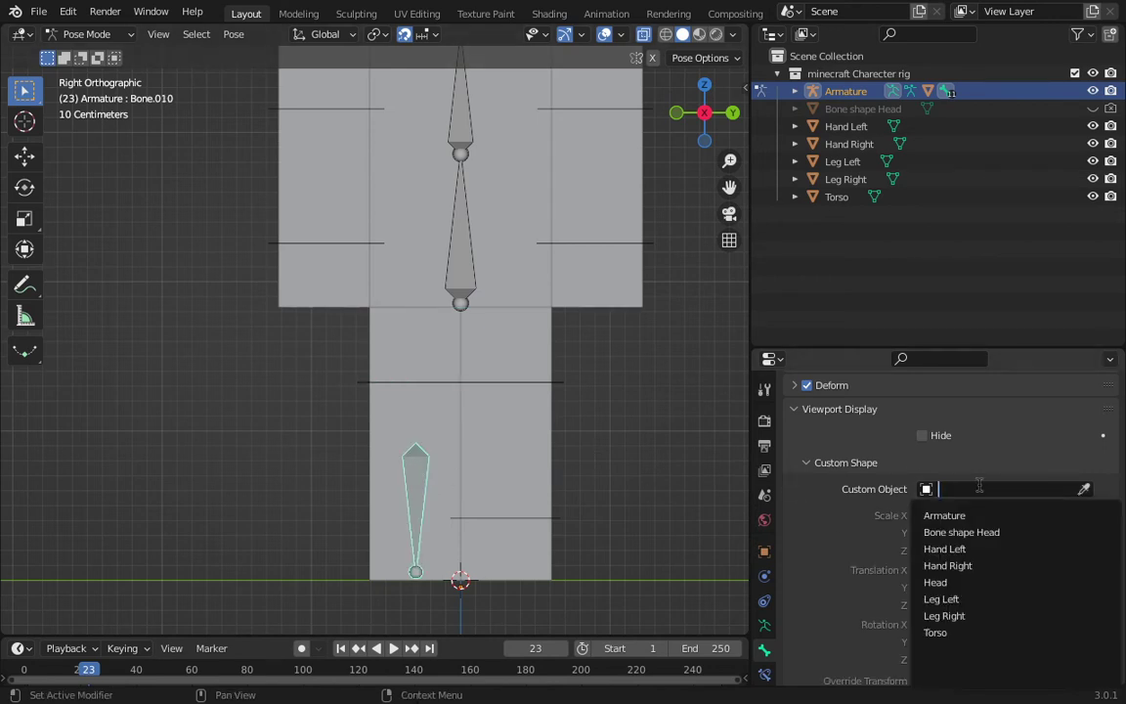
left_click(946, 532)
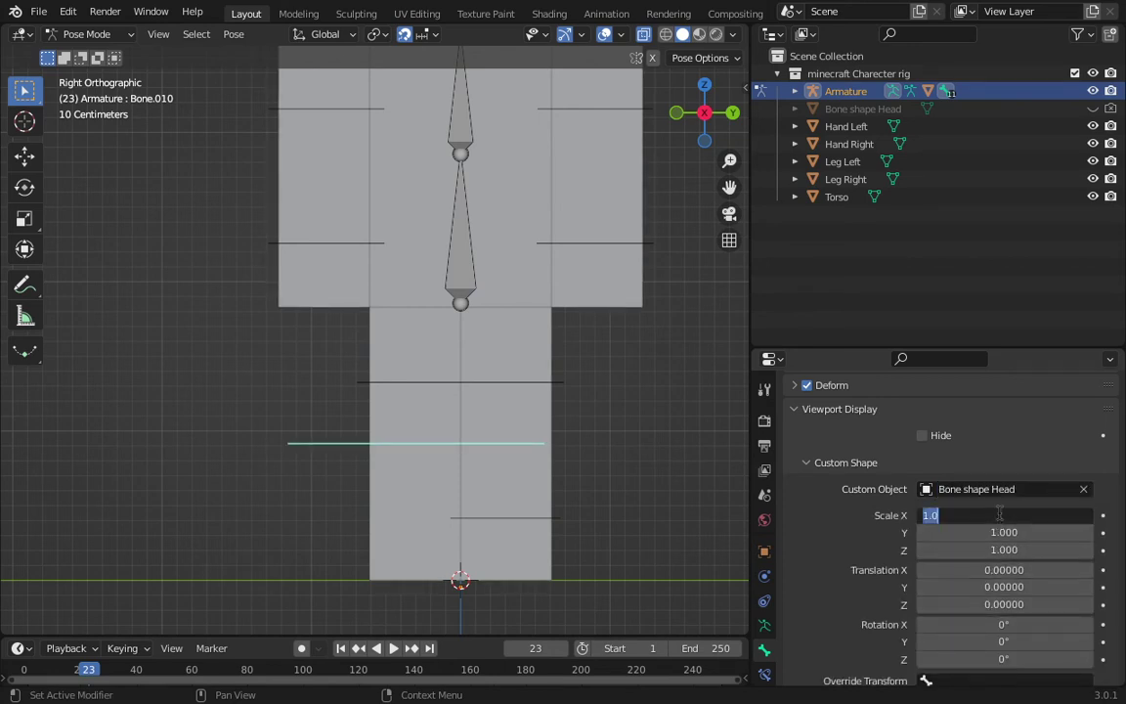
Step: Set the -Y side lower leg bone's custom shape Scale X and Scale Z to 0.43 and Translation Y to 0.5
left_click(1010, 550)
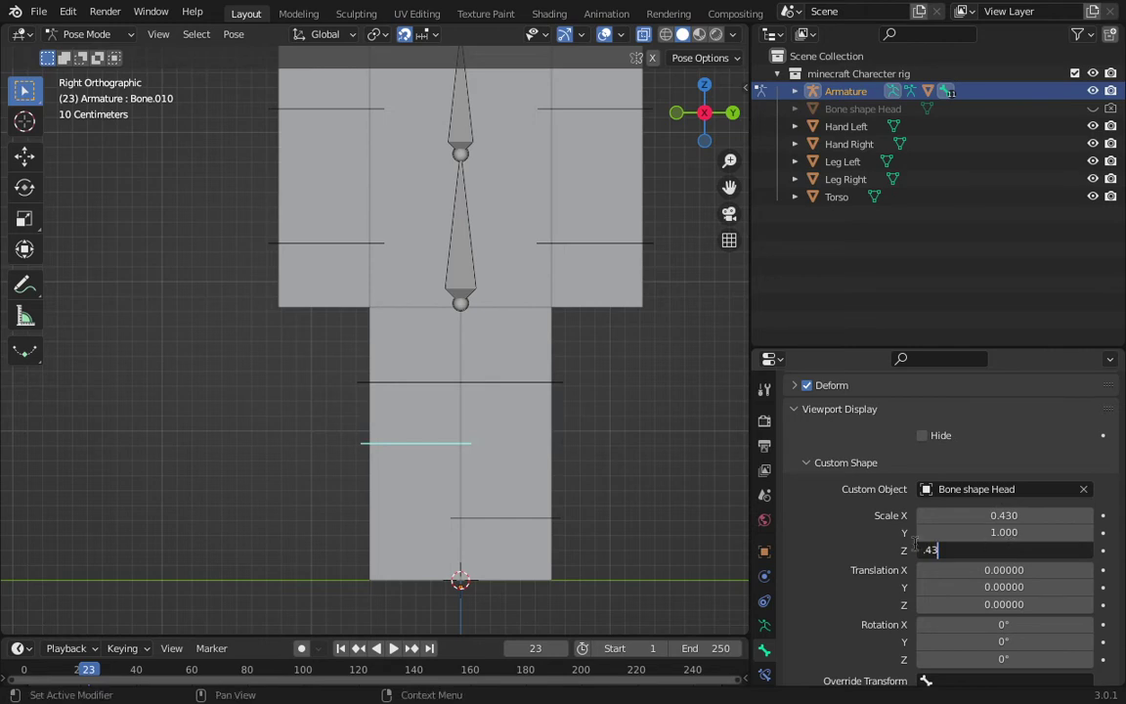
type(".43")
key("Return")
left_click(1070, 585)
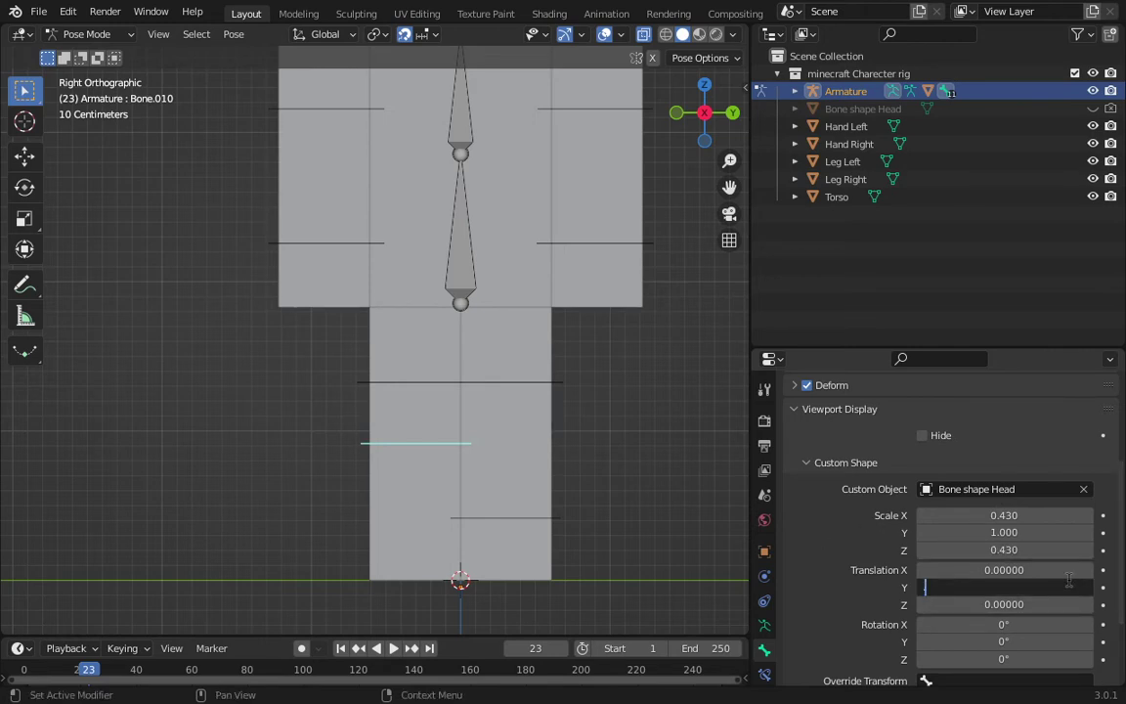
type(".5")
key("Return")
Step: Select the lower torso bone and assign Bone shape Head as its custom shape
middle_click_drag(189, 386, 425, 357)
scroll(477, 474, "up", 4)
left_click(428, 325)
scroll(435, 381, "down", 4)
scroll(397, 371, "up", 4)
scroll(425, 357, "up", 2)
left_click(1035, 494)
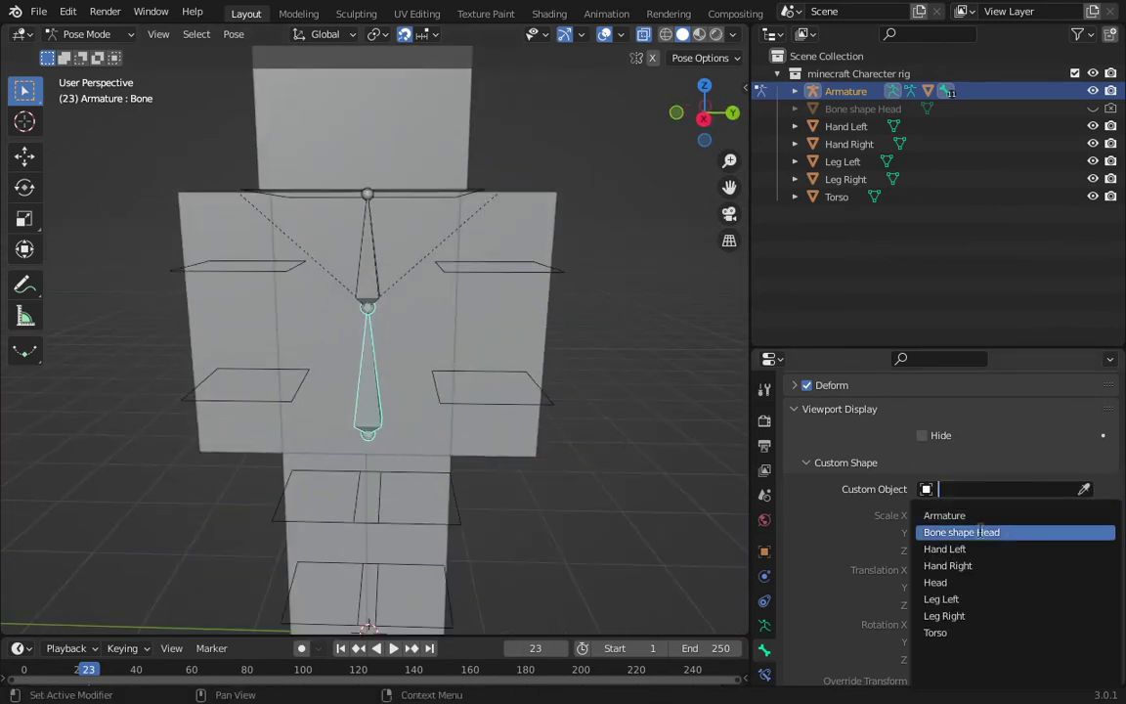
left_click(962, 532)
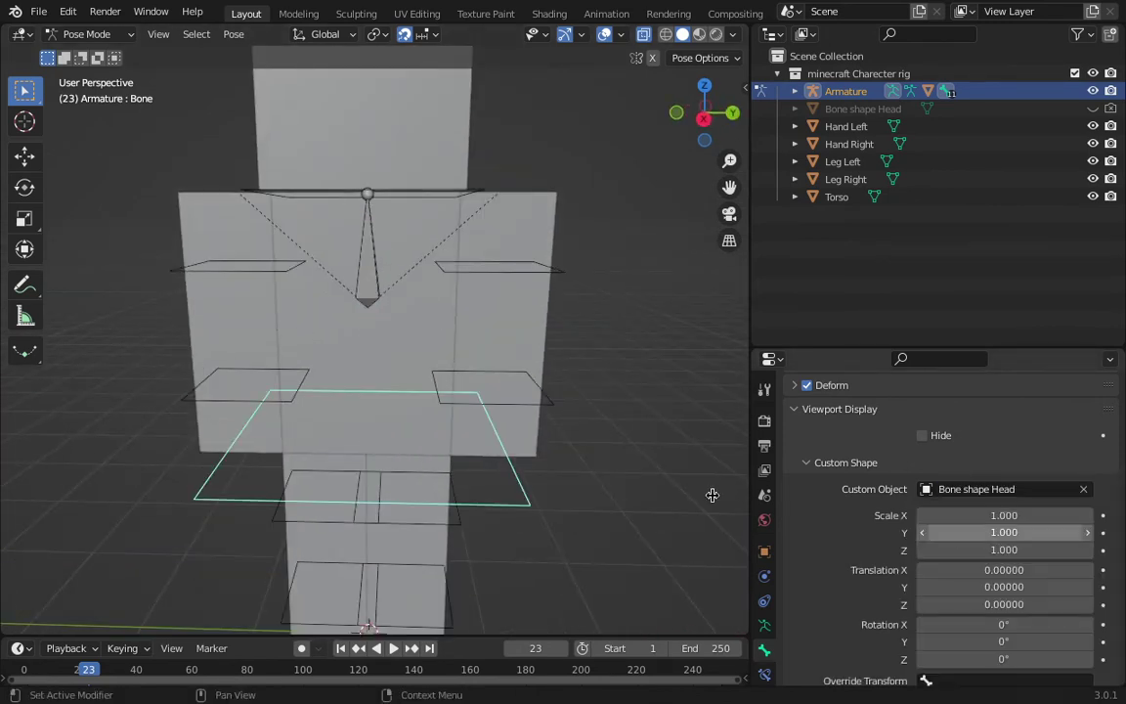
Step: In a wireframe top view, set the lower torso bone's custom shape Scale X to 0.48 and Scale Z to 0.77
middle_click_drag(548, 420, 630, 108)
left_click(706, 91)
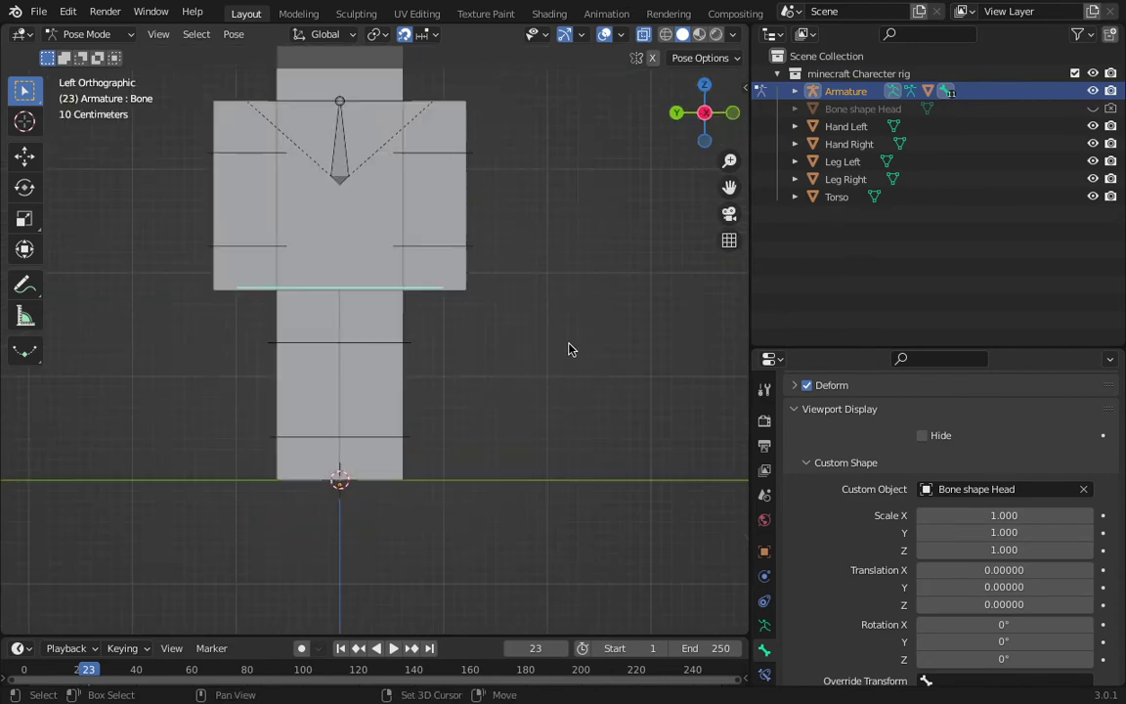
left_click_drag(696, 120, 576, 255)
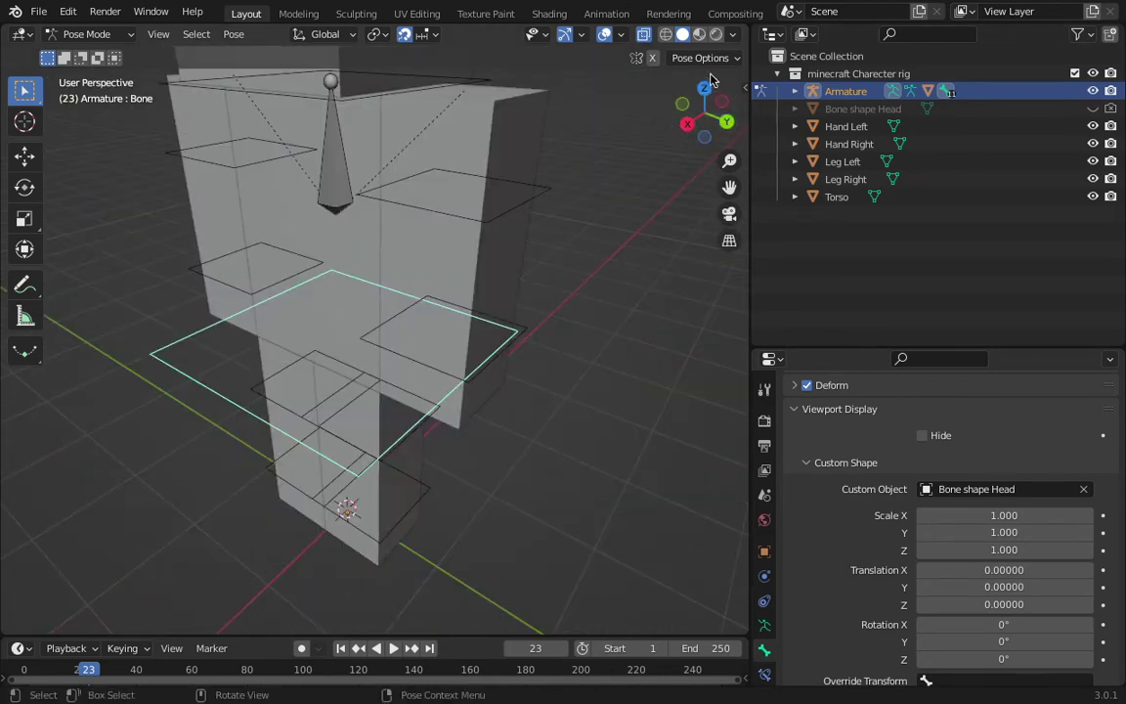
left_click(705, 90)
scroll(545, 252, "up", 5)
scroll(543, 249, "up", 5)
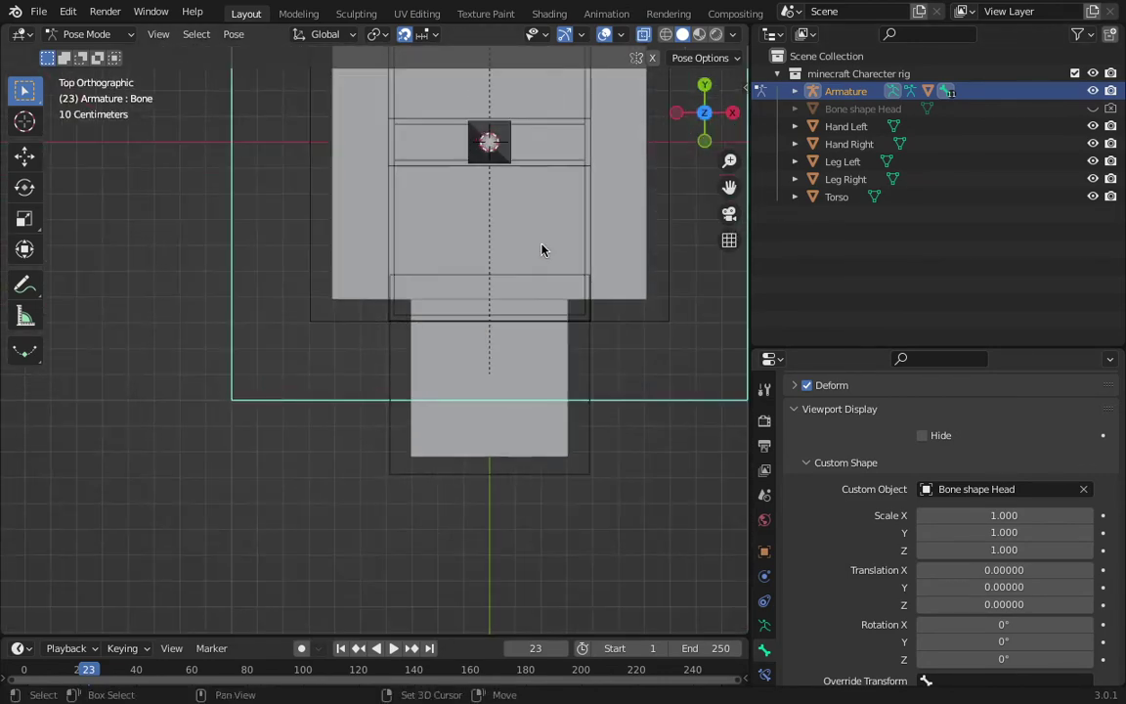
scroll(455, 355, "down", 6)
scroll(604, 394, "up", 5)
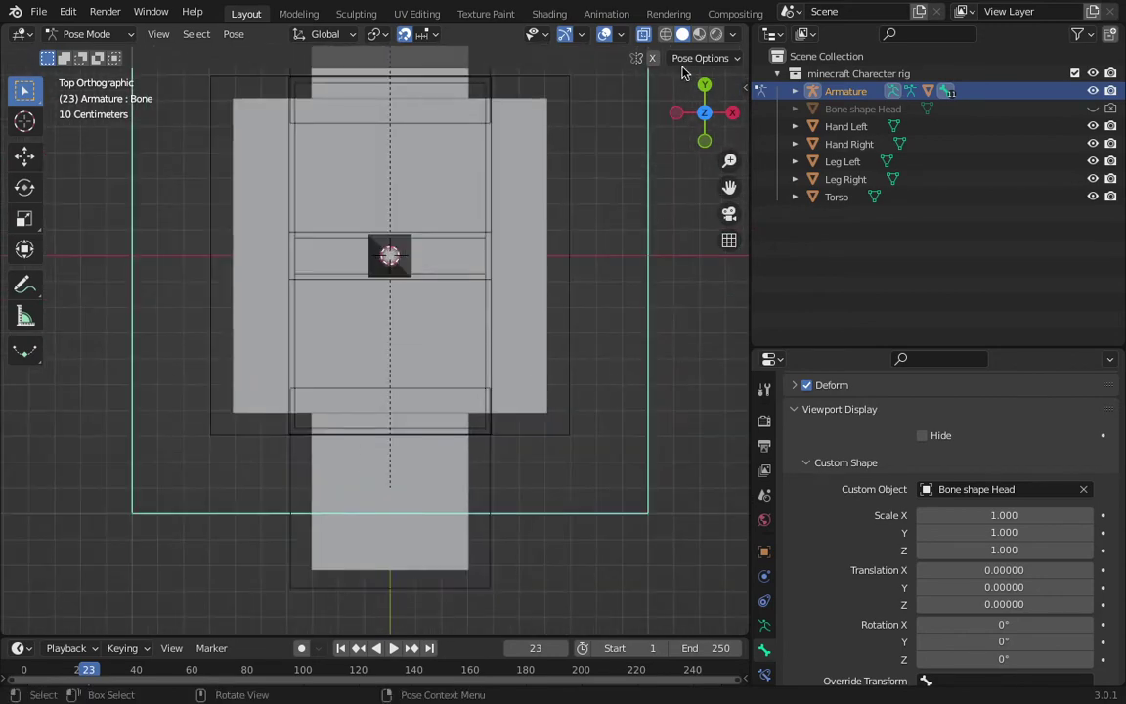
key("shift+z")
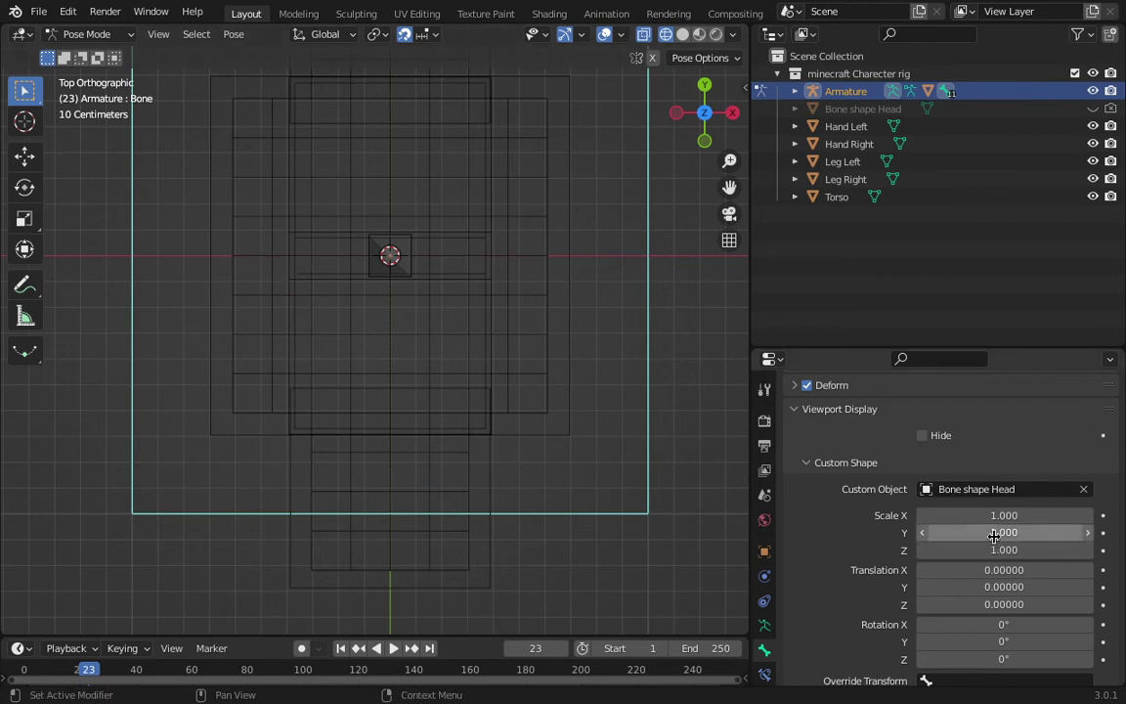
left_click_drag(987, 515, 760, 515)
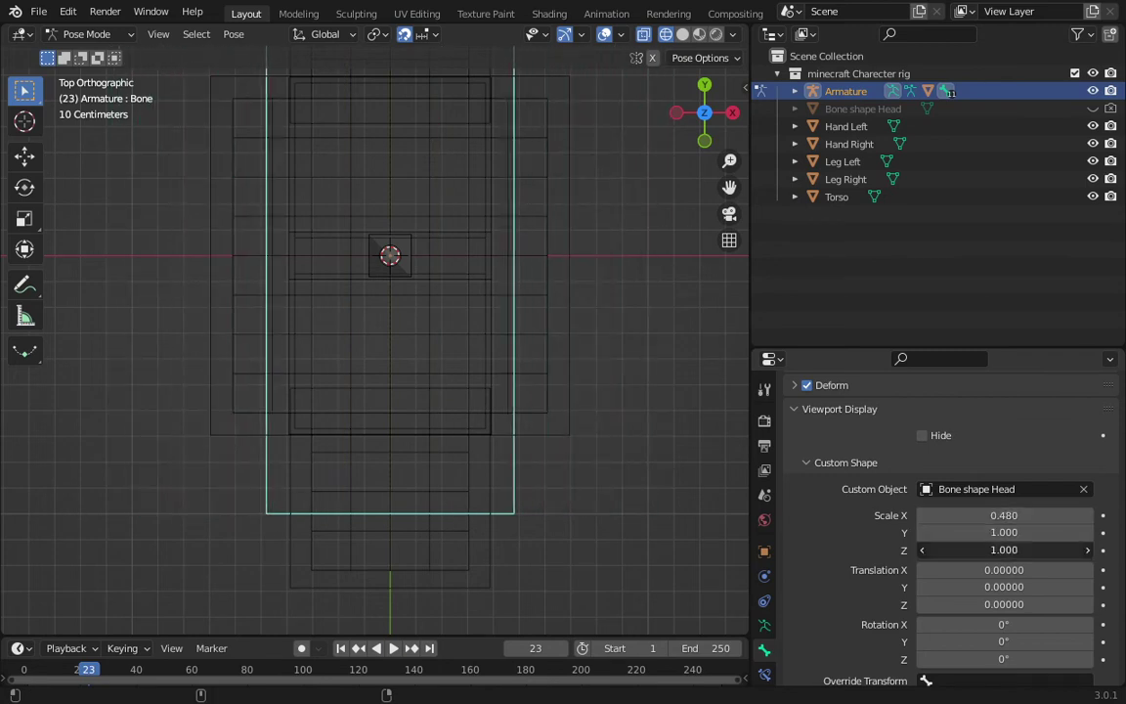
left_click_drag(989, 554, 892, 553)
Step: Return the viewport to solid shading and check the lower torso outline around the body
middle_click_drag(726, 520, 367, 293)
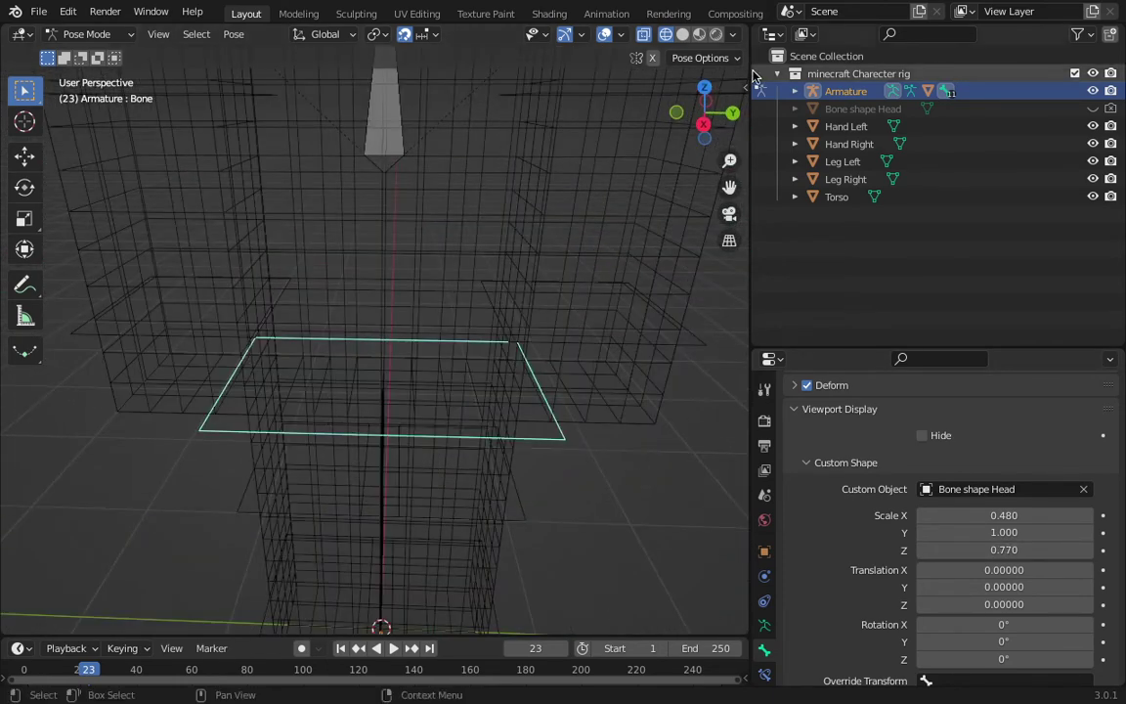
left_click(681, 39)
mouse_move(535, 283)
middle_mouse_down()
mouse_move(503, 314)
mouse_move(528, 261)
mouse_move(508, 289)
middle_mouse_up()
scroll(523, 285, "up", 5)
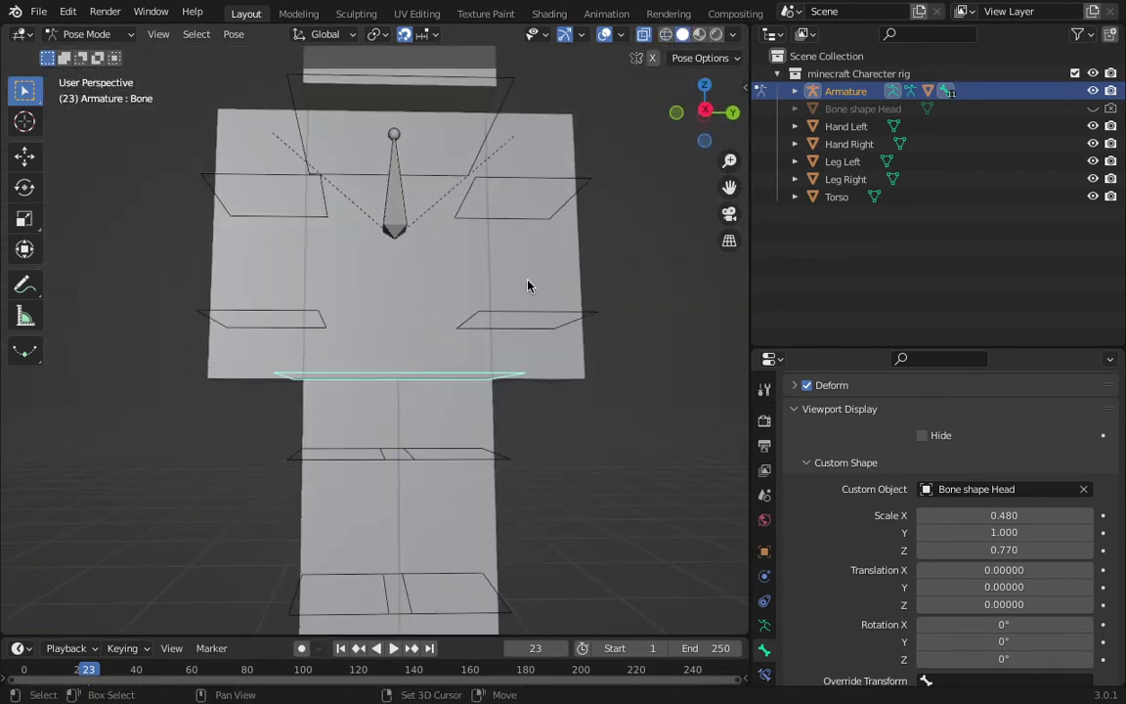
scroll(802, 484, "down", 3)
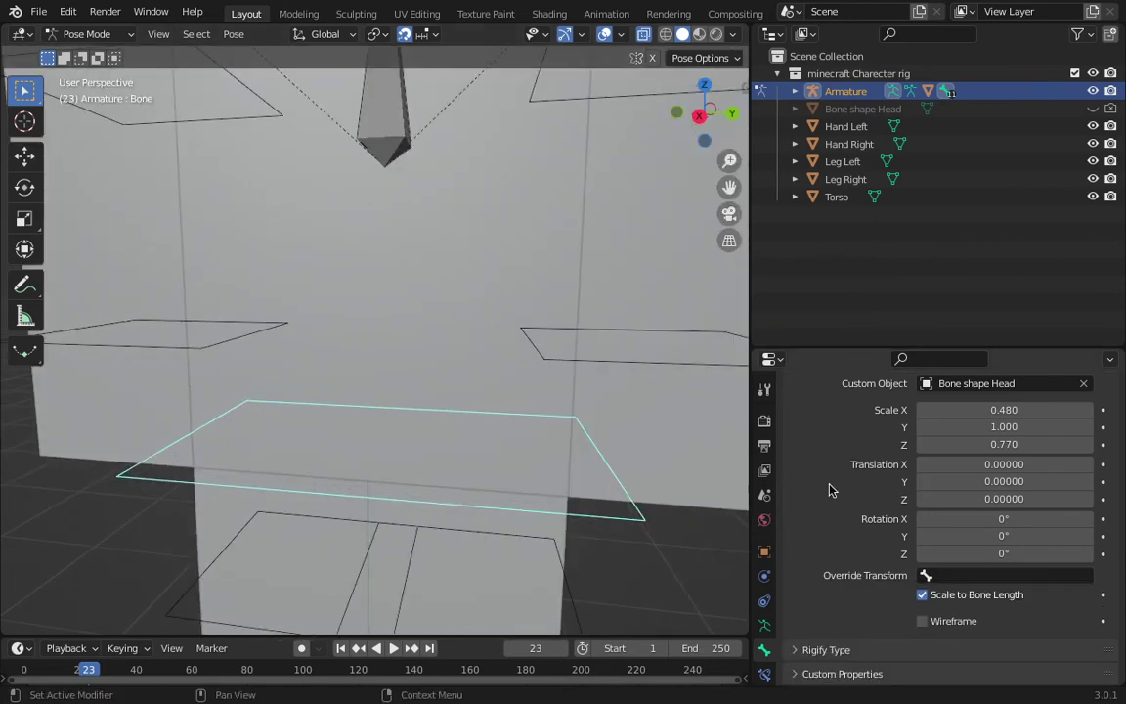
scroll(829, 490, "up", 4)
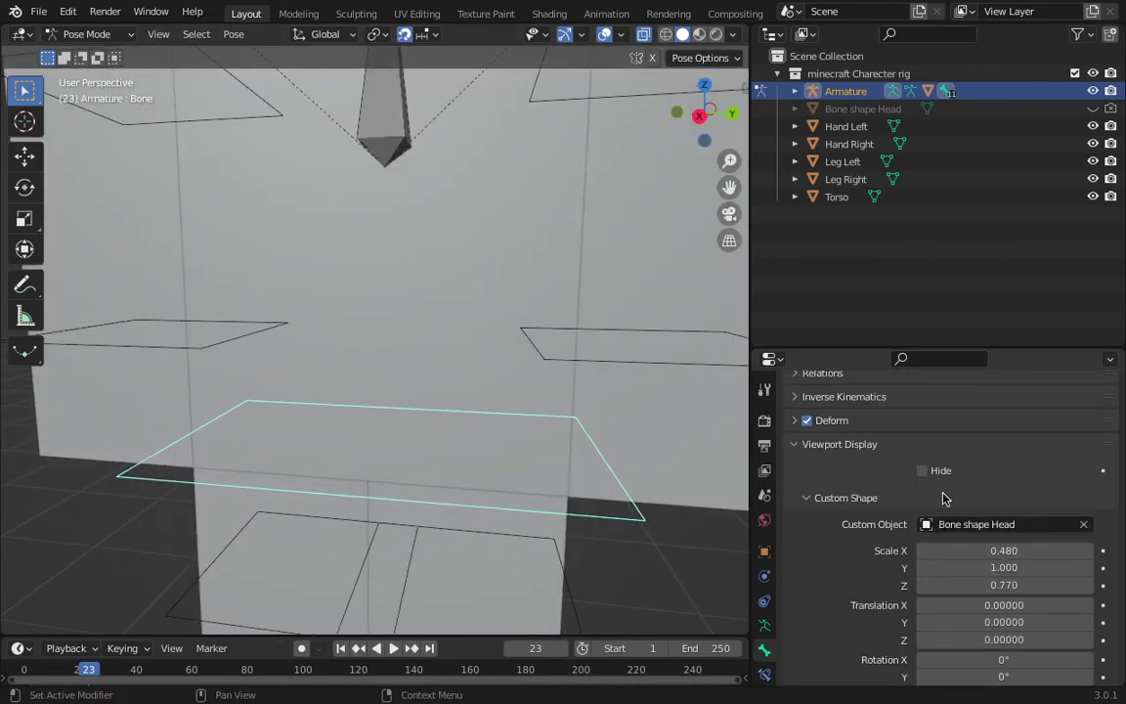
left_click(922, 471)
left_click(923, 472)
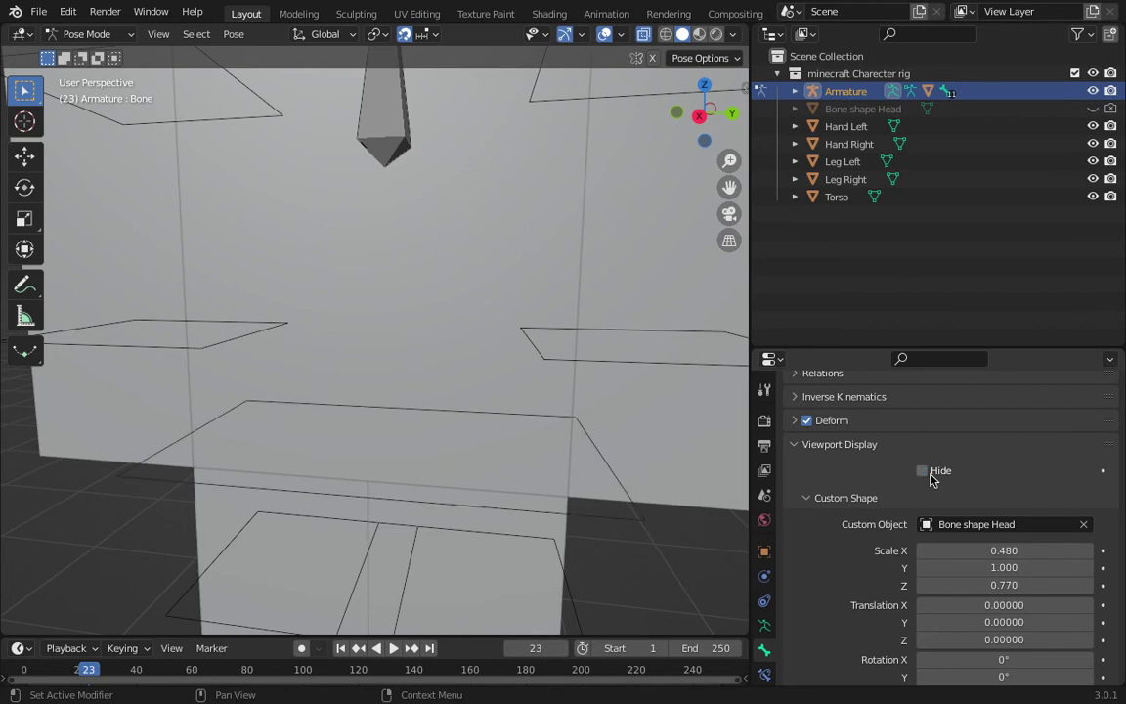
scroll(496, 453, "down", 3)
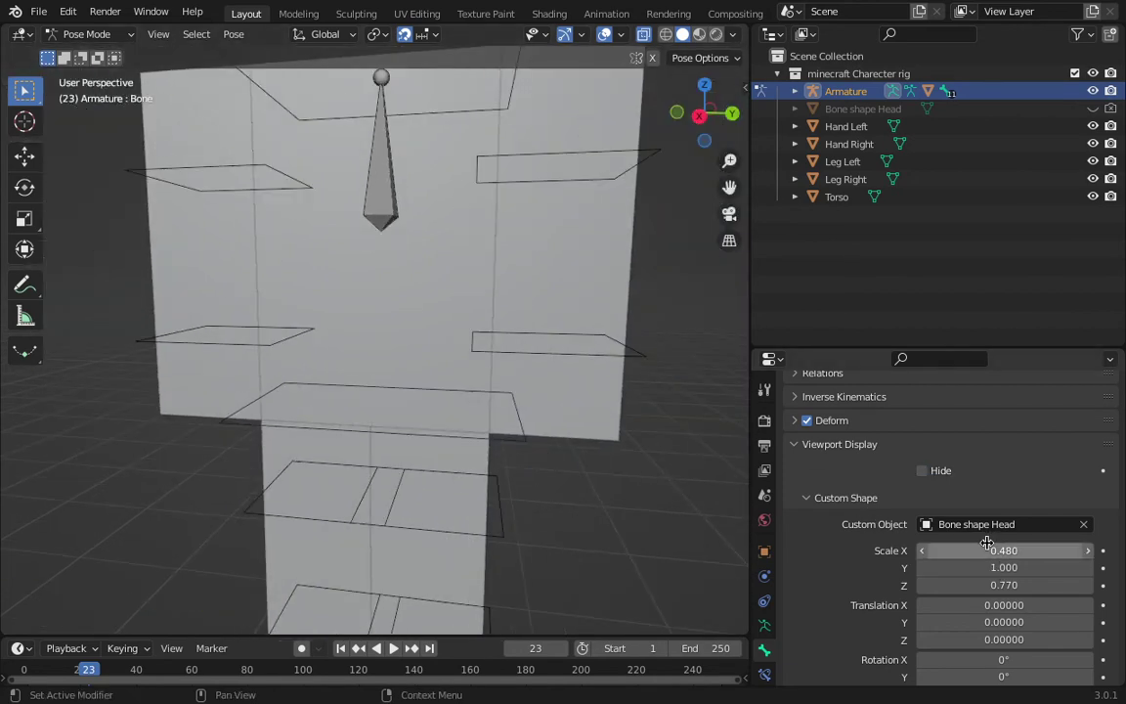
scroll(986, 587, "down", 2)
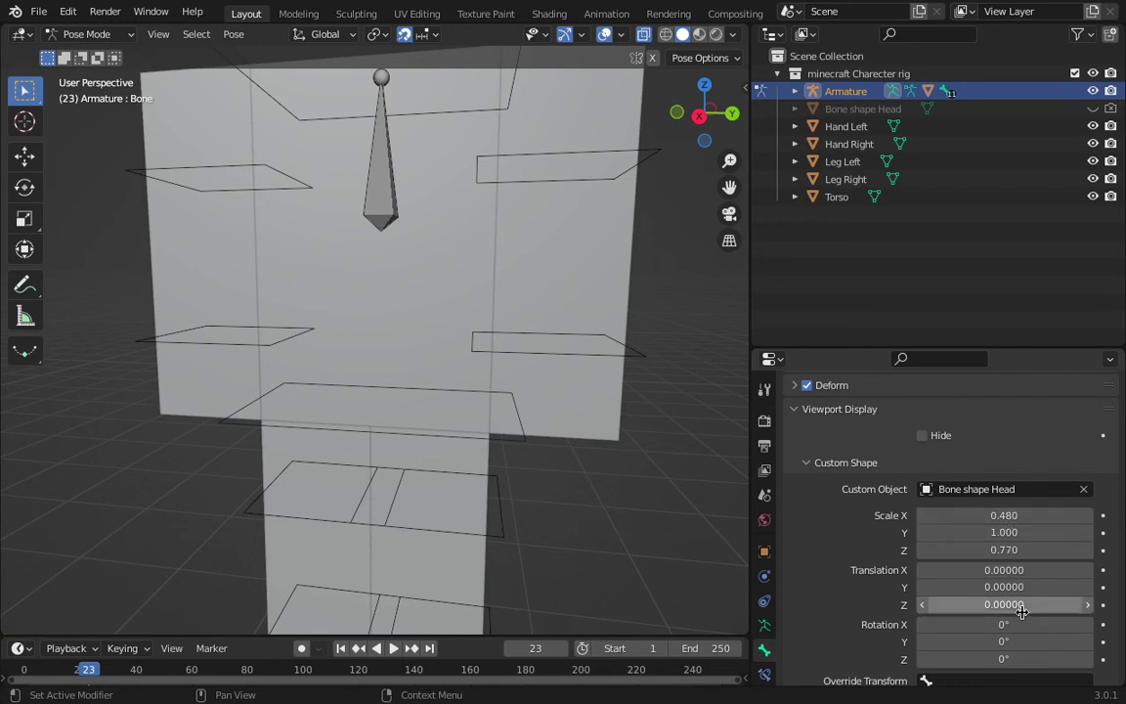
Step: Raise the lower torso bone's outline by setting its custom shape Translation Y to 0.4
middle_click_drag(729, 494, 743, 528)
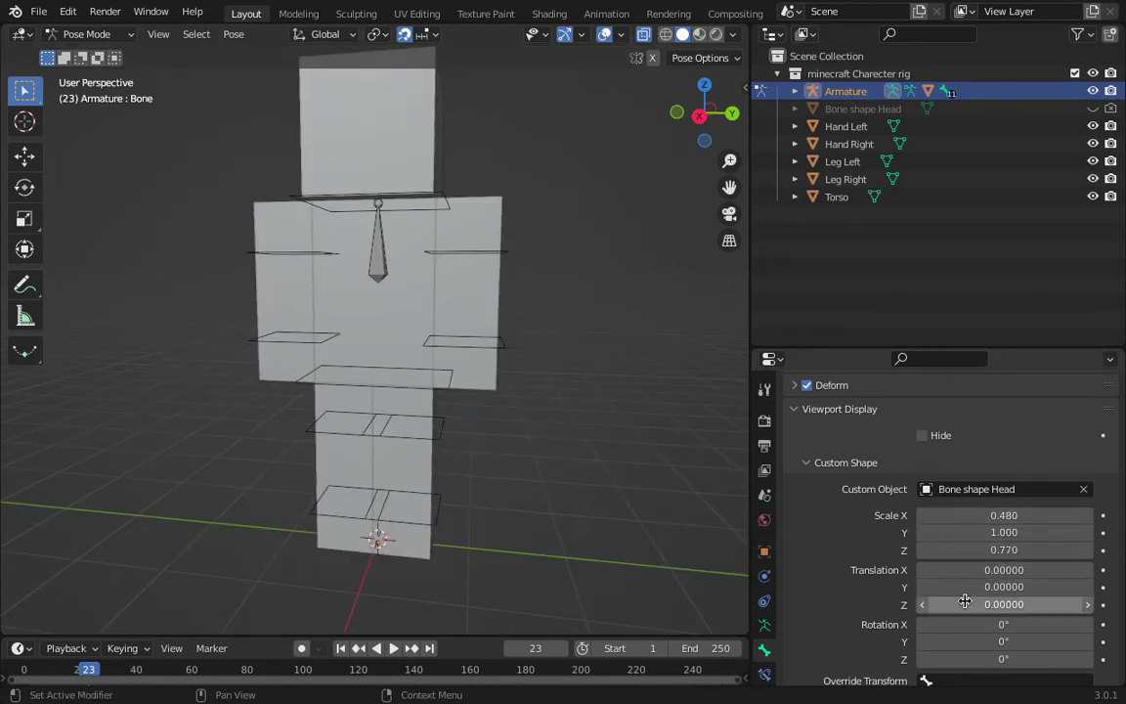
key("ctrl+c")
key("ctrl+v")
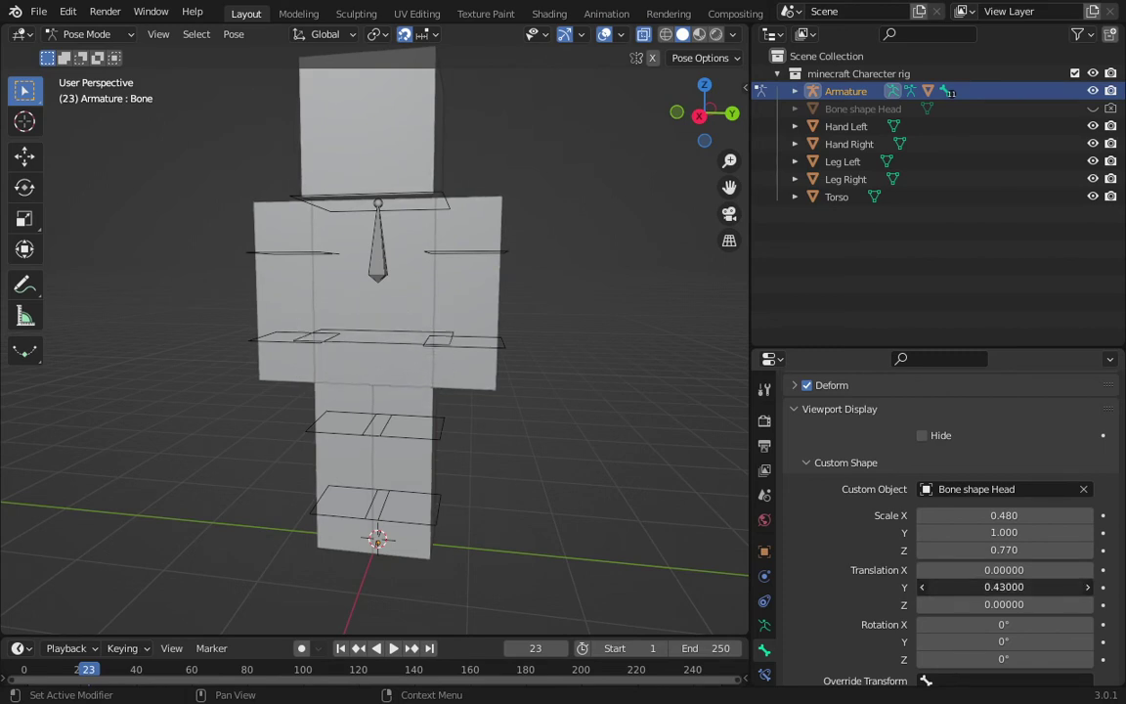
left_click_drag(1004, 587, 985, 586)
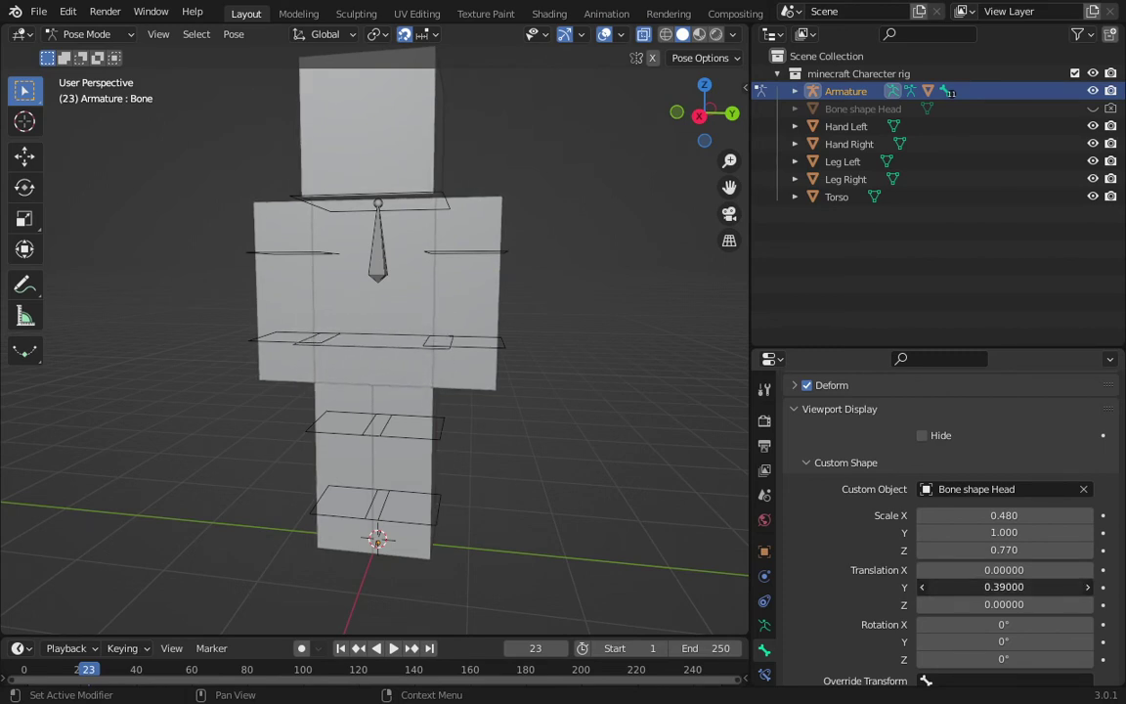
left_click(966, 586)
type(".4")
key("Return")
middle_click_drag(478, 225, 377, 296)
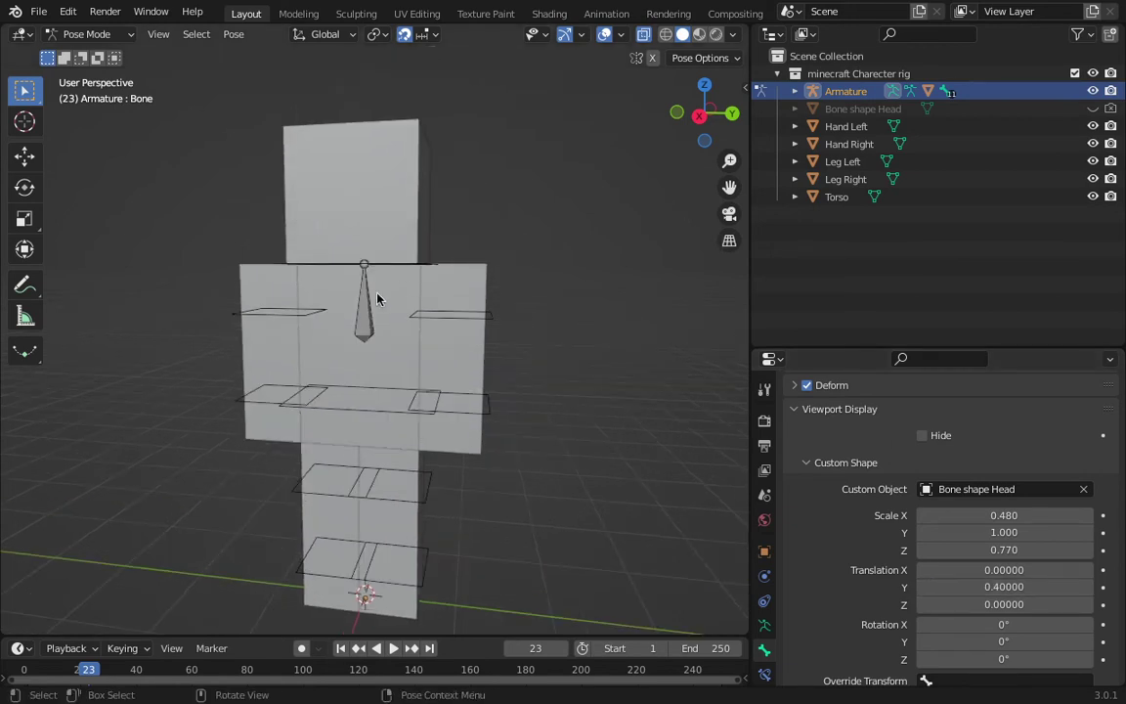
Step: Select the upper torso bone and assign Bone shape Head as its custom shape
left_click(366, 298)
left_click(968, 489)
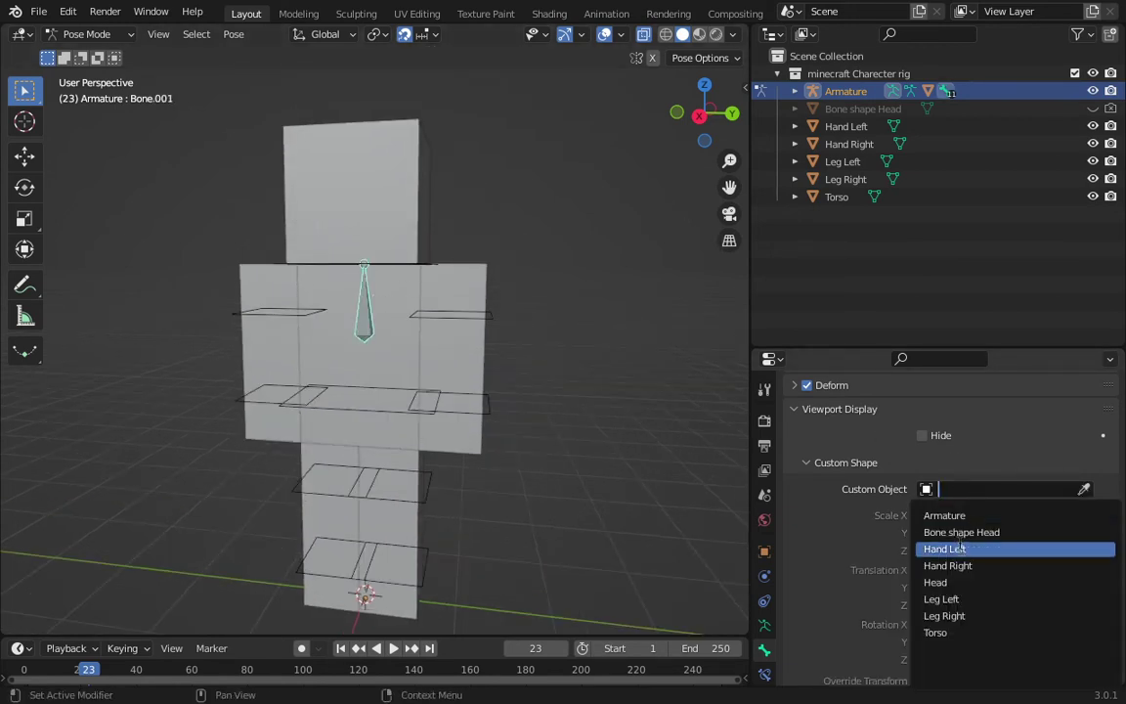
left_click(963, 531)
left_click(395, 414)
middle_click_drag(394, 412, 442, 423)
scroll(442, 424, "up", 3)
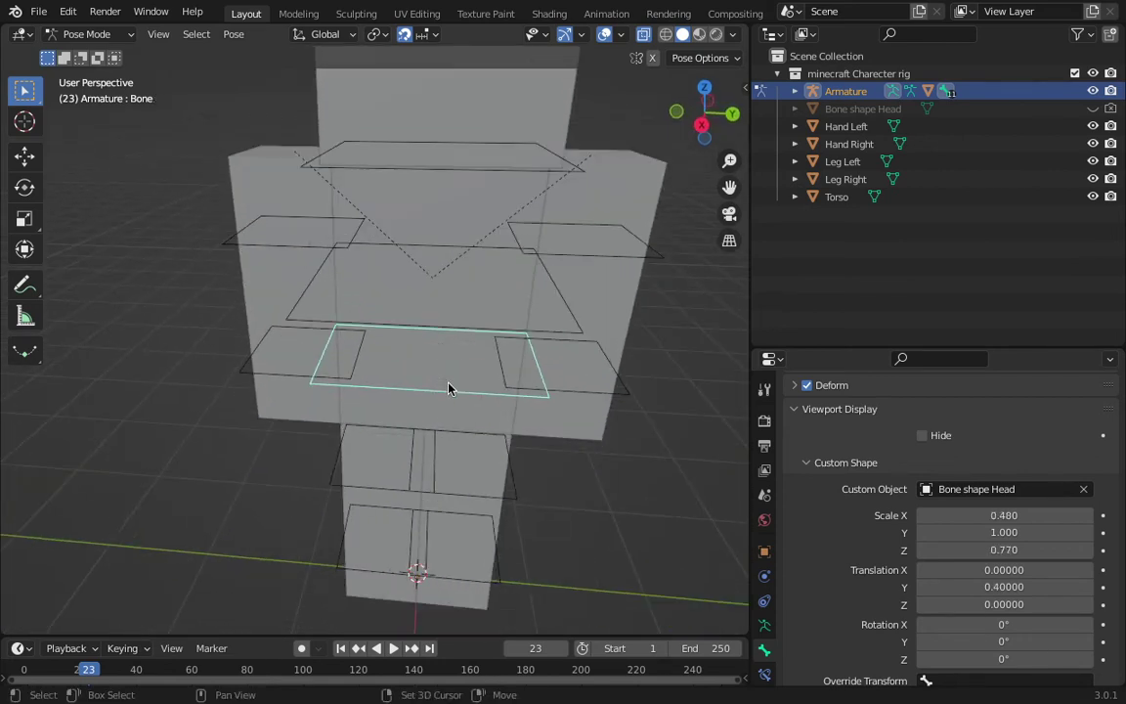
Step: Match the upper torso bone's custom shape Scale X to the lower torso bone's value of 0.48
left_click(1019, 516)
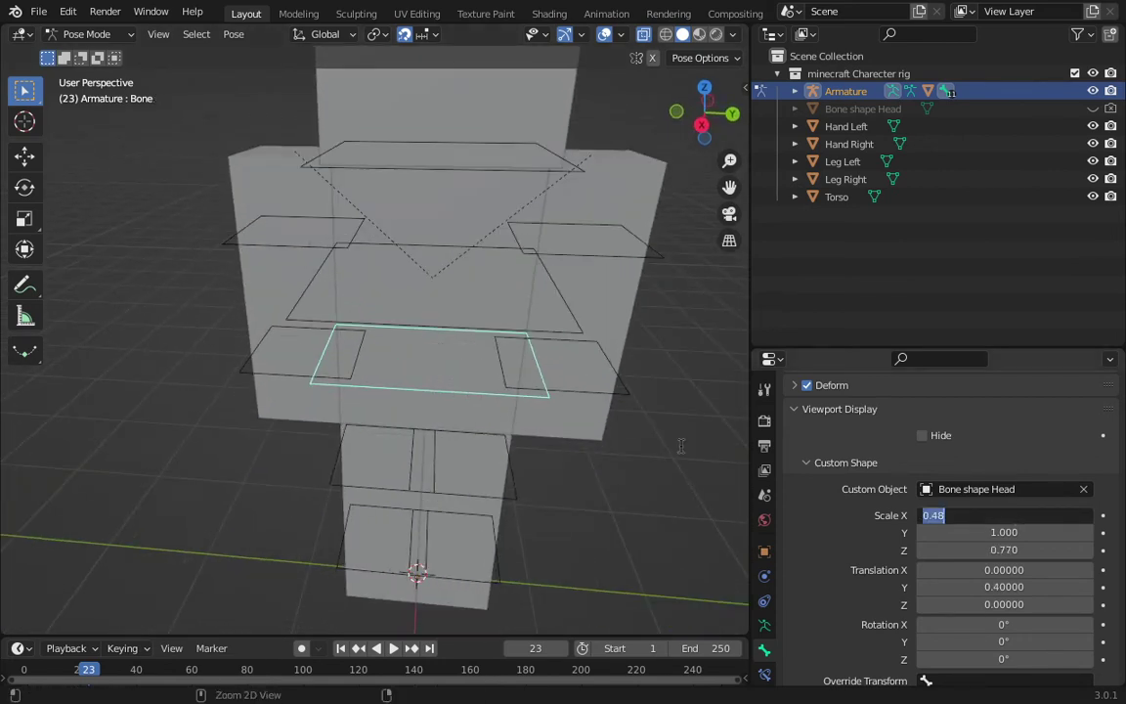
key("Escape")
left_click(577, 318)
left_click(982, 515)
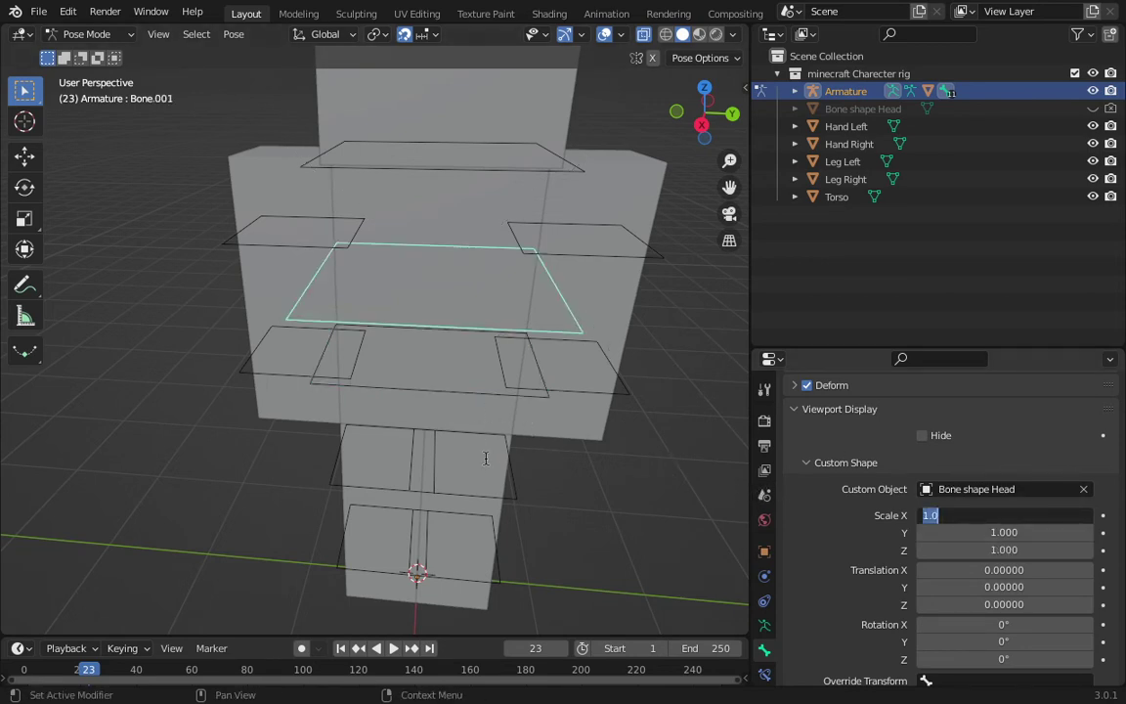
key("Escape")
left_click(448, 356)
left_click(1016, 532)
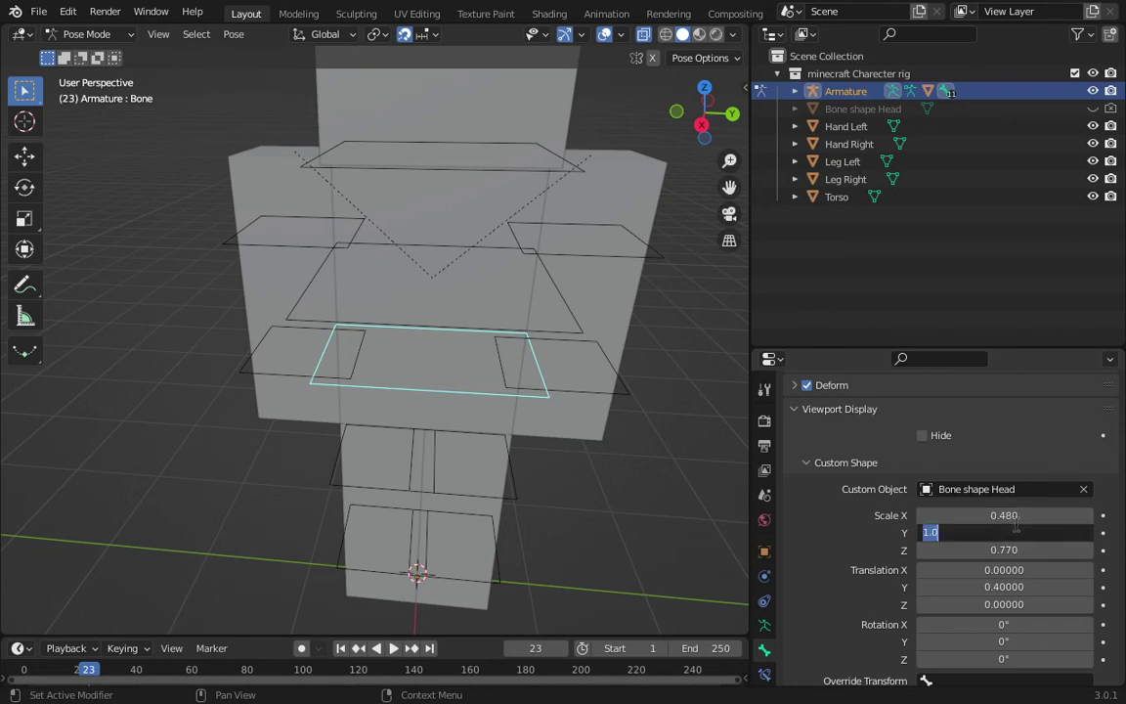
key("Escape")
left_click(1013, 515)
key("Escape")
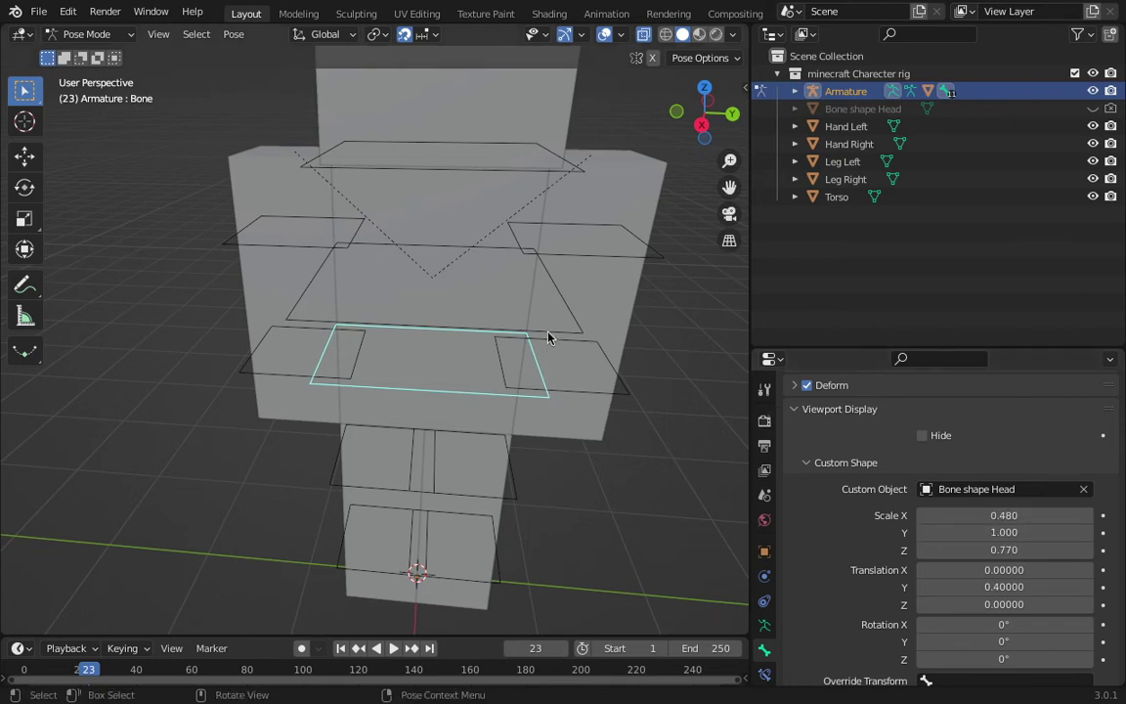
left_click(548, 338)
left_click(987, 515)
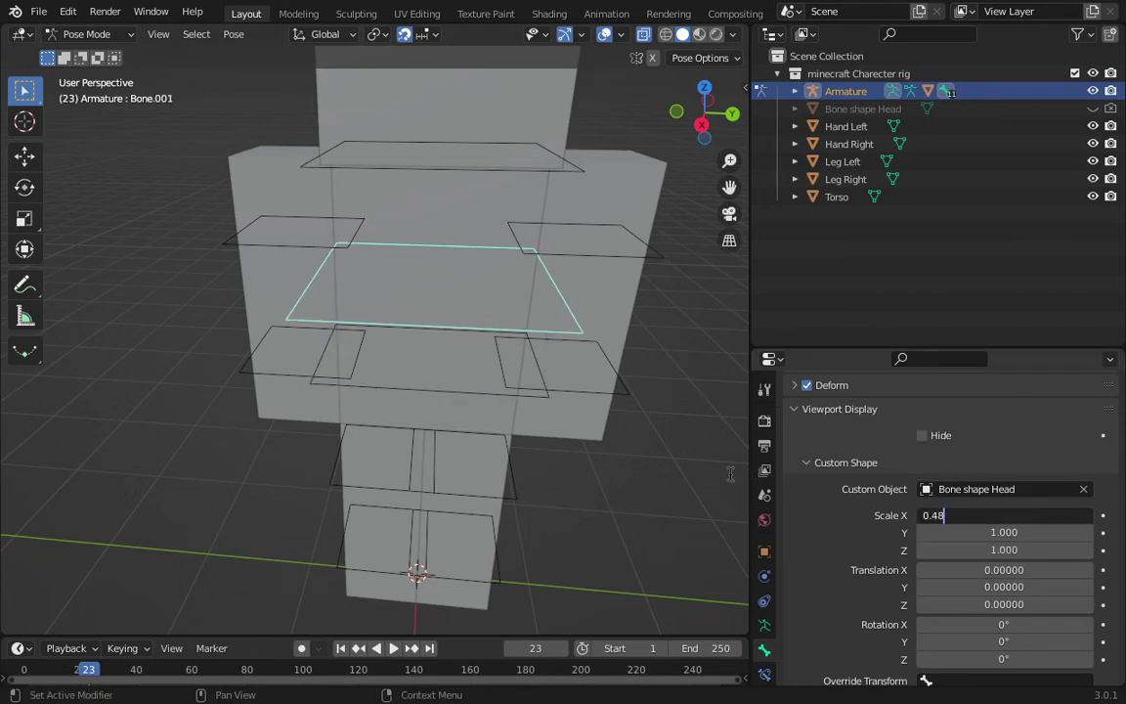
type("0.48")
key("Return")
Step: Give the upper torso bone's custom shape the lower torso bone's Scale Z value of 0.77
left_click(486, 400)
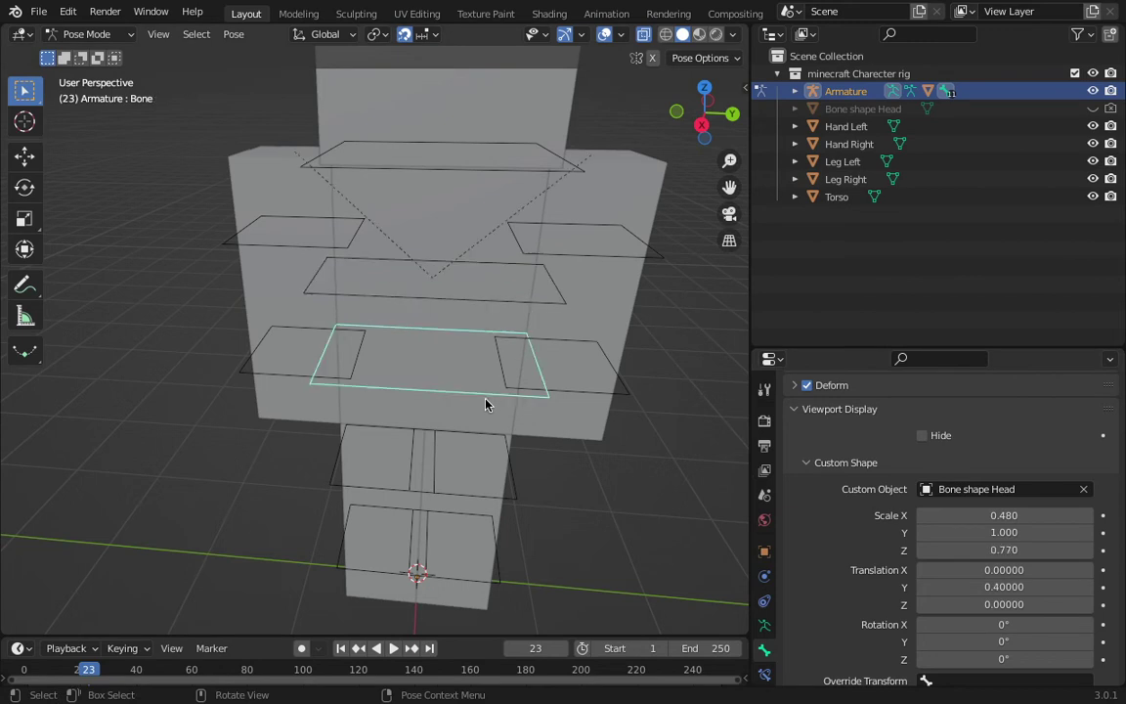
left_click(968, 550)
key("Escape")
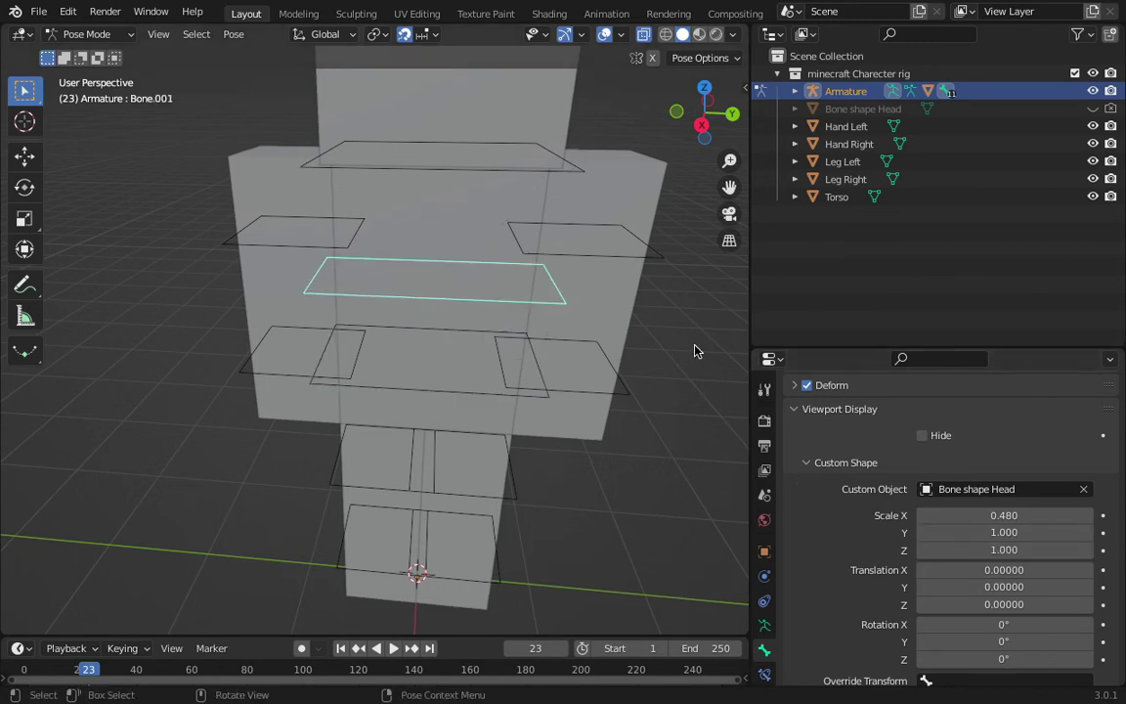
left_click(1004, 550)
type("0.77")
key("Return")
scroll(669, 457, "down", 1)
scroll(668, 457, "up", 5)
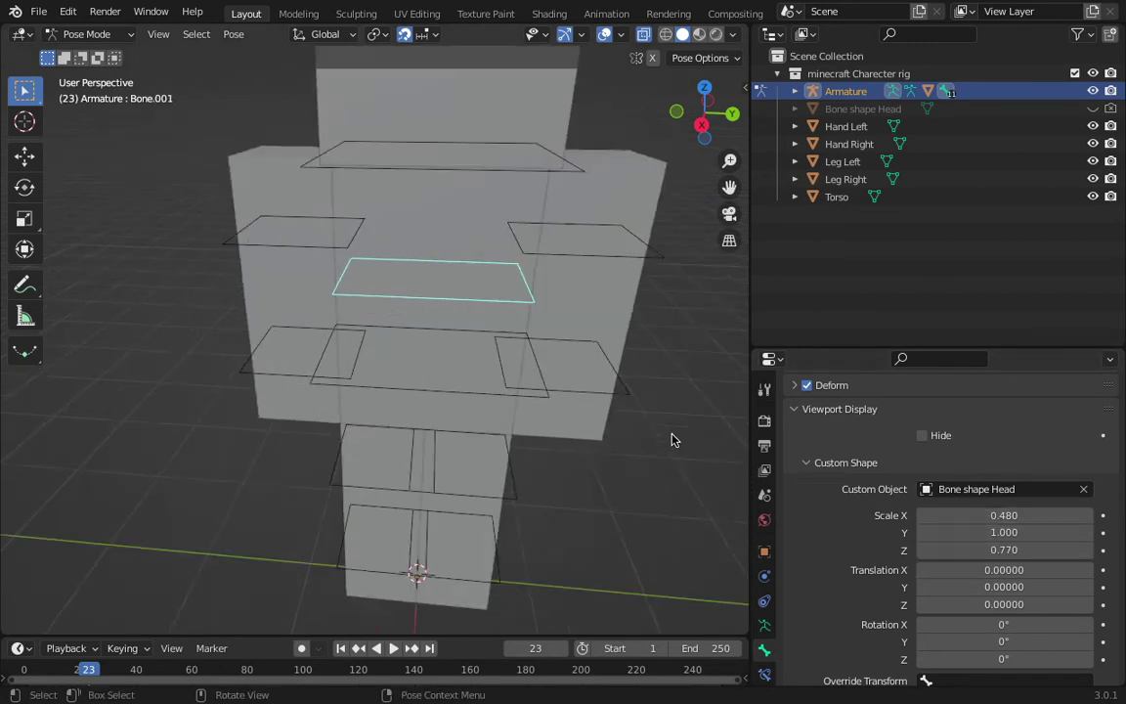
middle_click_drag(659, 432, 675, 401)
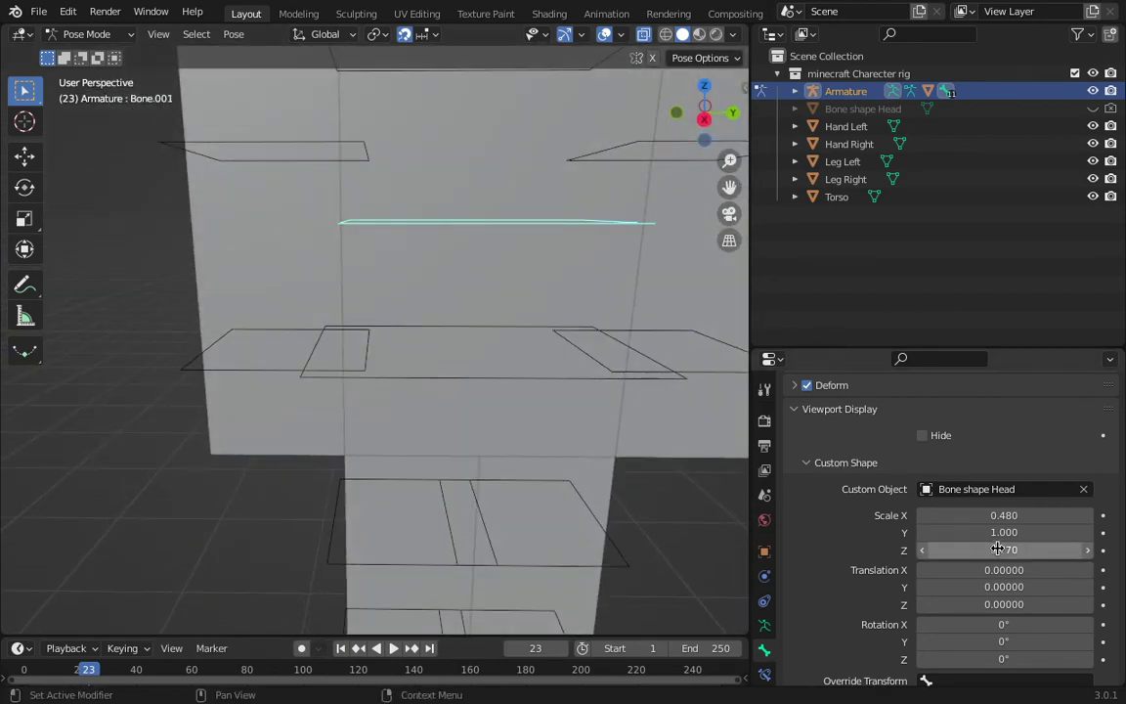
Step: Try 0.7 for the upper torso bone's custom shape Scale Z, and settle on 0.9
left_click(998, 551)
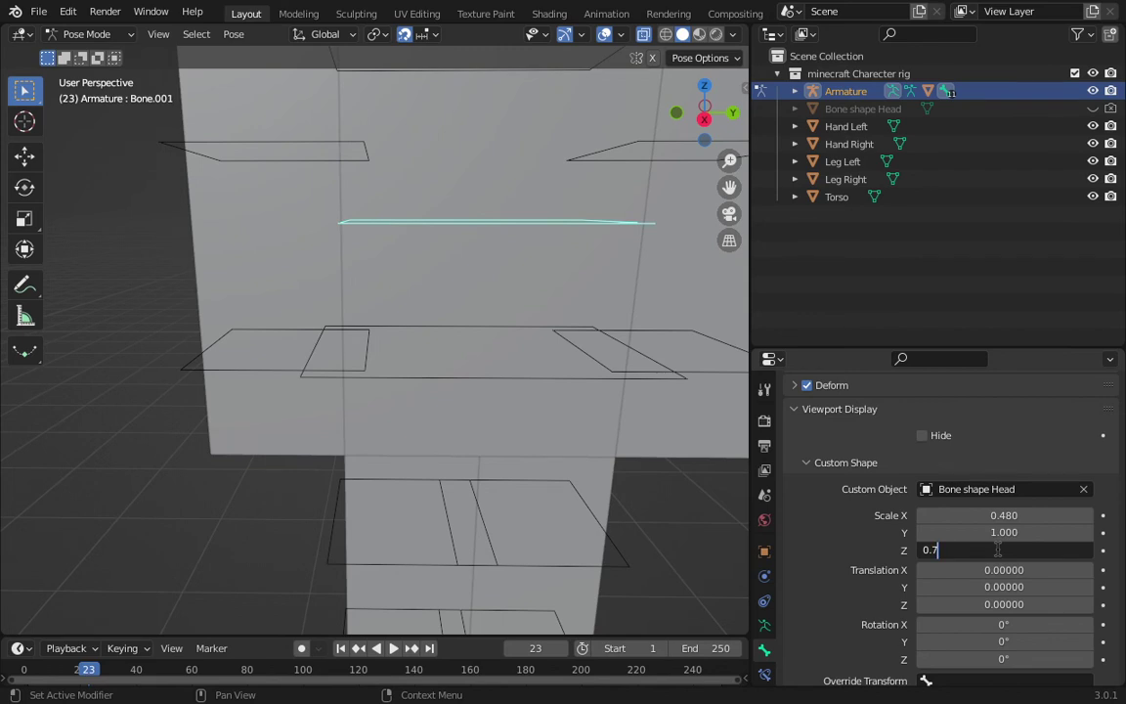
type("0.7")
key("Return")
left_click(997, 551)
type("0.9")
key("Return")
middle_click_drag(478, 173, 651, 331)
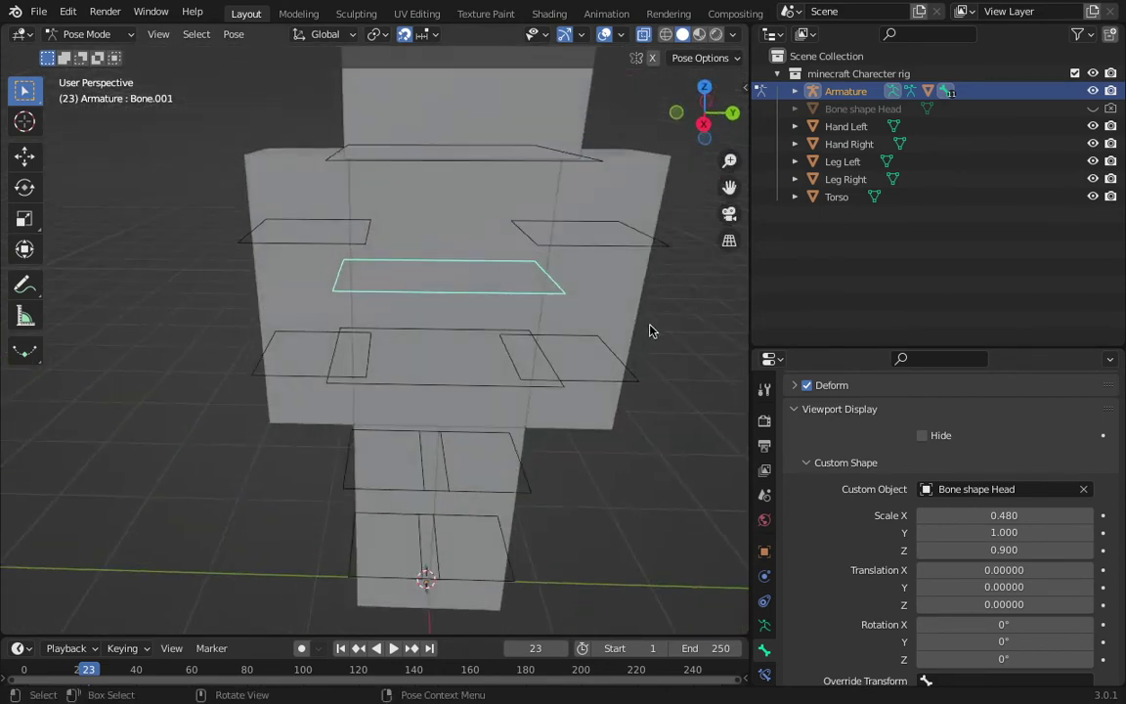
Step: Raise the upper torso bone's outline to arm-outline height by setting its custom shape Translation Y to 0.3
scroll(651, 331, "up", 3)
mouse_move(577, 416)
middle_mouse_down()
mouse_move(545, 395)
mouse_move(606, 349)
mouse_move(554, 382)
mouse_move(496, 374)
mouse_move(582, 410)
middle_mouse_up()
scroll(624, 356, "down", 3)
scroll(581, 395, "up", 3)
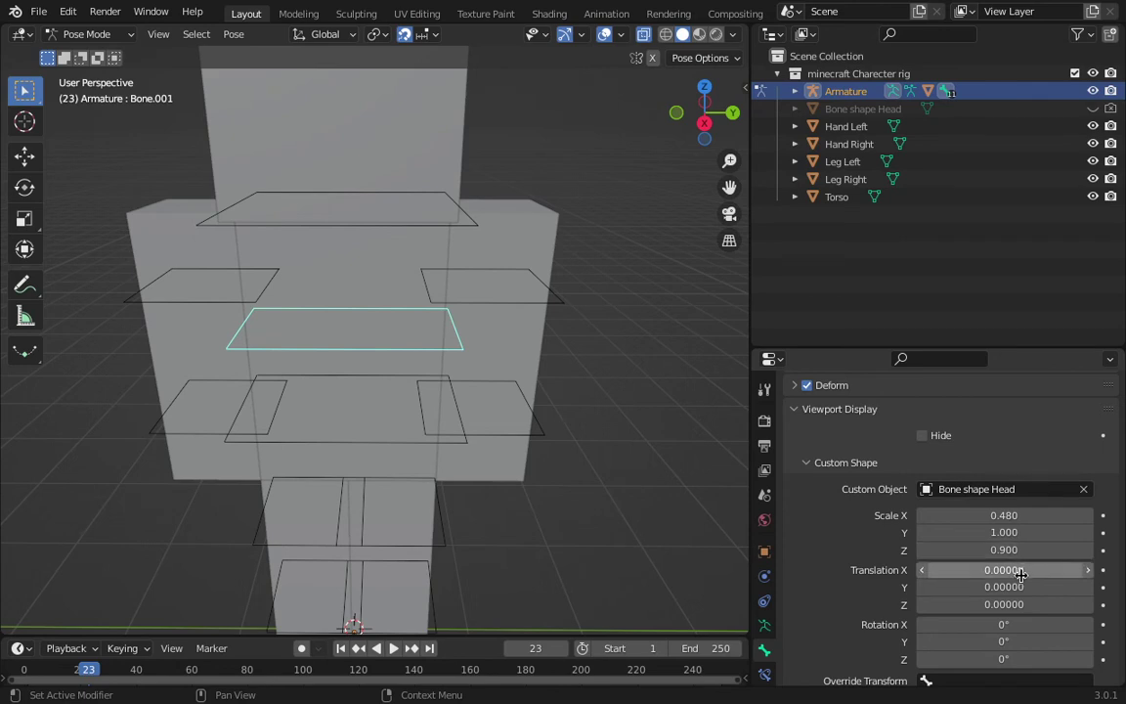
middle_click_drag(560, 478, 794, 526)
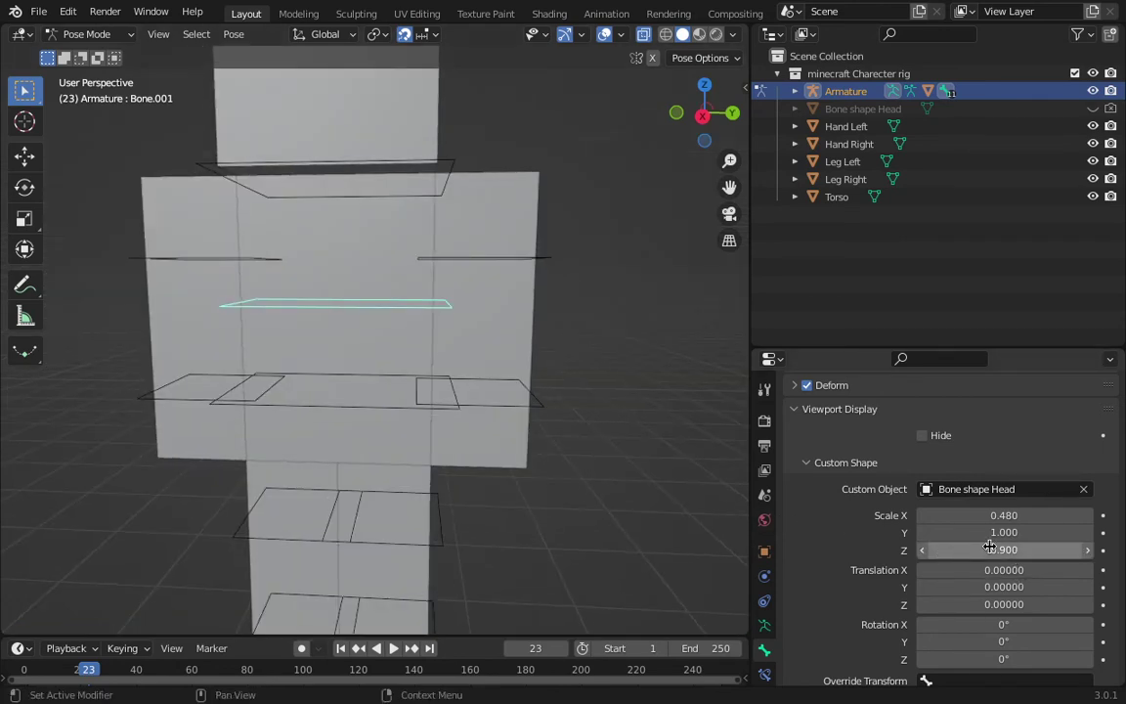
mouse_move(947, 550)
left_mouse_down()
mouse_move(919, 550)
mouse_move(947, 549)
left_mouse_up()
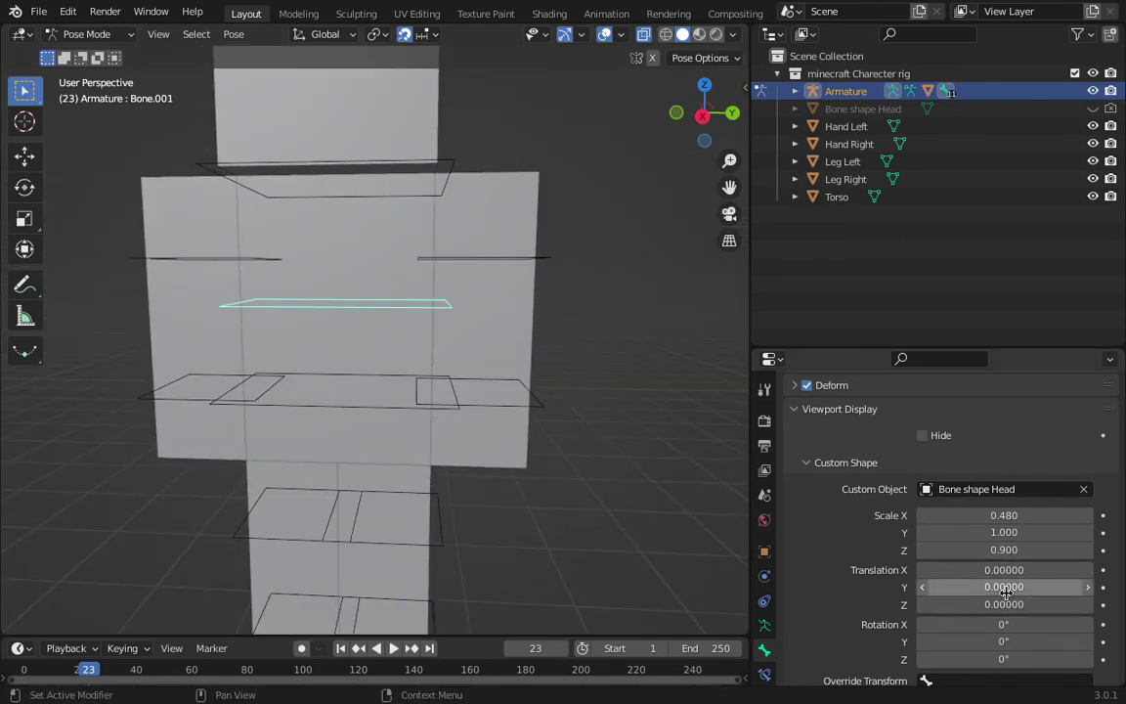
left_click_drag(1004, 587, 1054, 587)
middle_click_drag(562, 498, 771, 529)
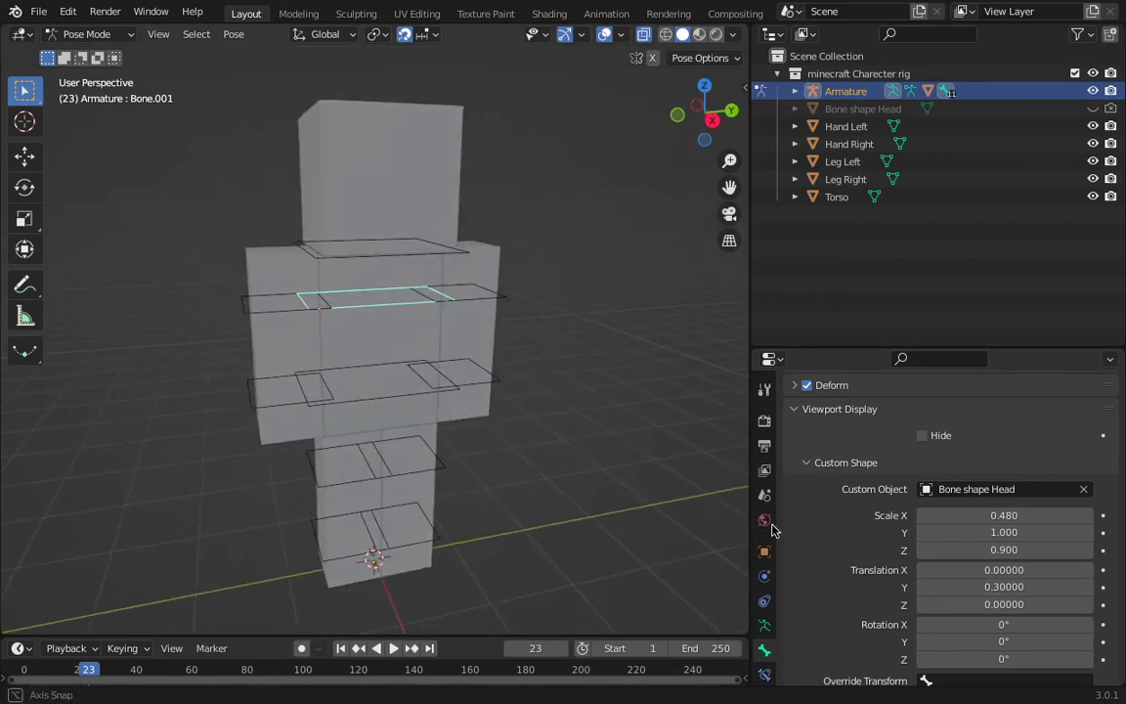
left_click(1054, 587)
middle_click_drag(580, 550, 314, 541)
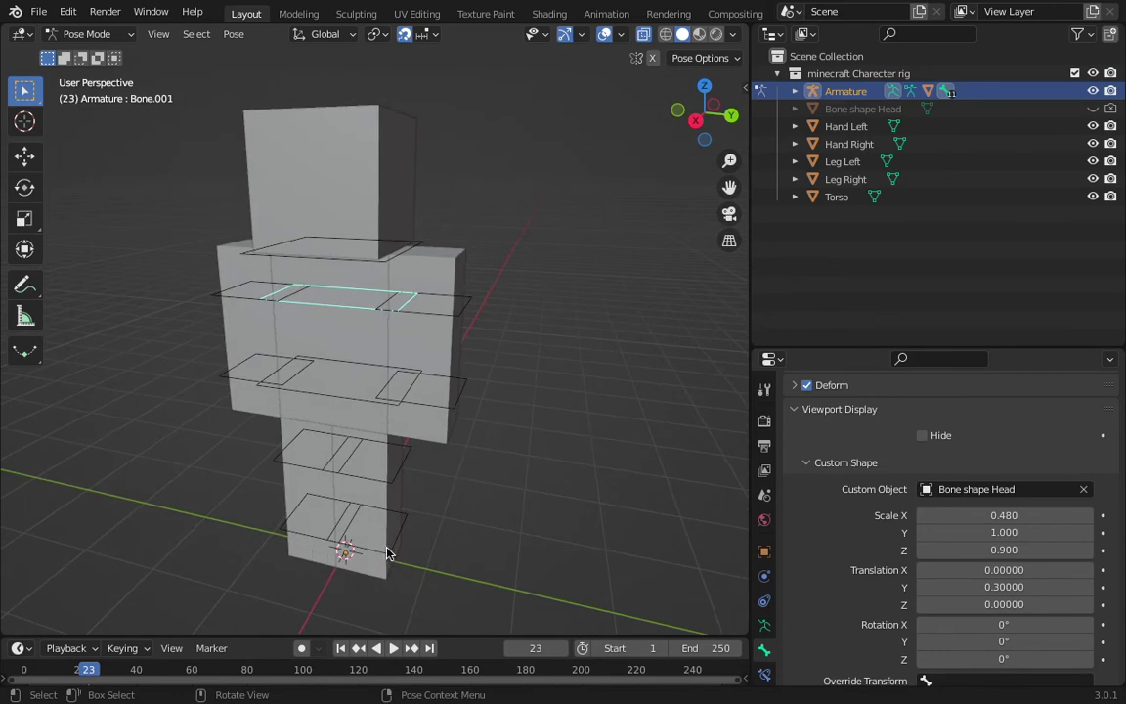
Step: Put the armature in Edit Mode and show the character in wireframe so its bones are exposed
key("Tab")
middle_click_drag(388, 554, 437, 288)
key("Tab")
key("Tab")
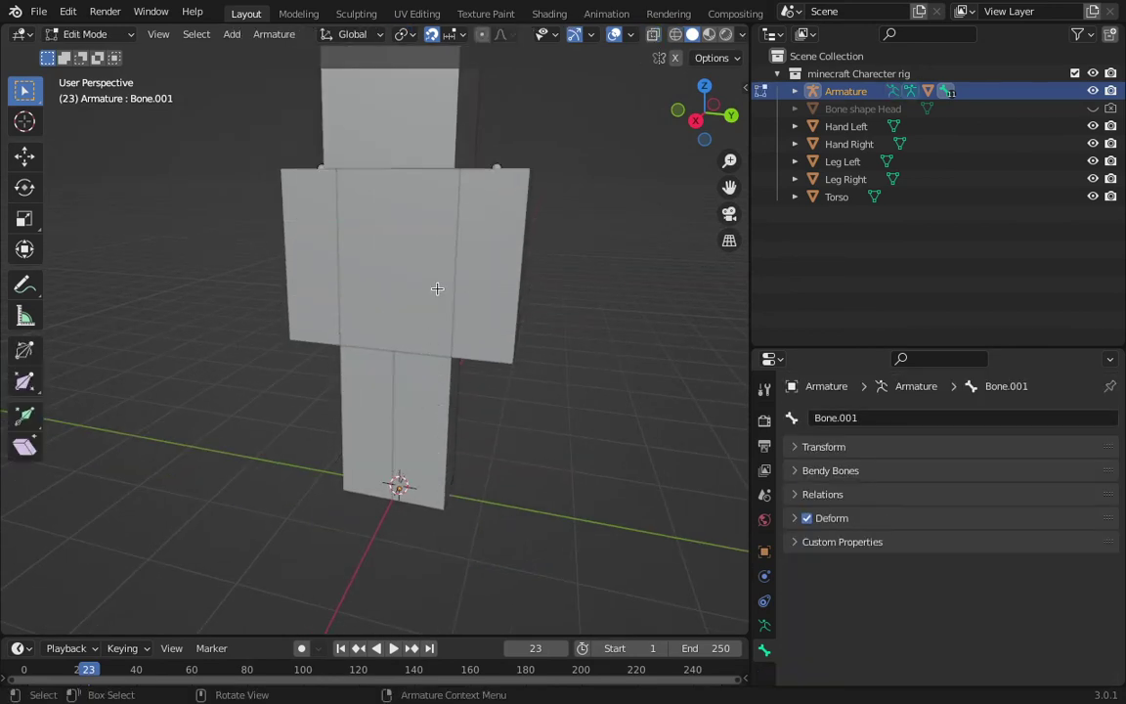
left_click(678, 34)
mouse_move(452, 243)
middle_mouse_down()
mouse_move(375, 289)
mouse_move(366, 269)
mouse_move(394, 252)
middle_mouse_up()
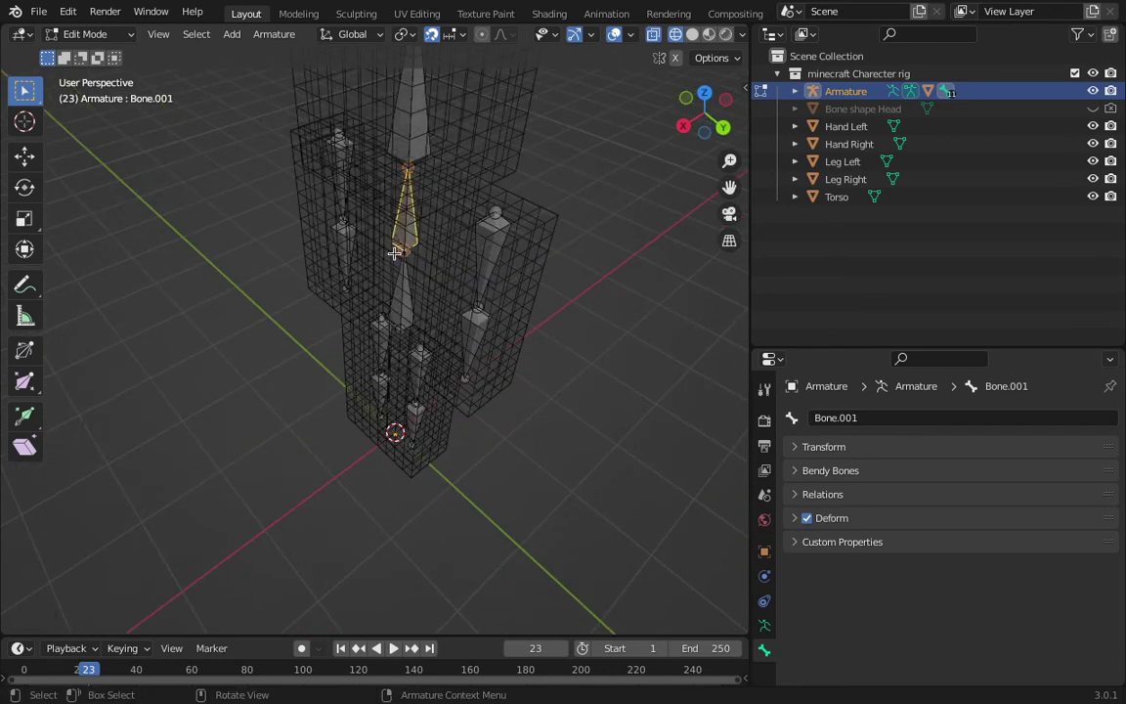
Step: Add a new bone to the armature at the 3D cursor between the feet
key("shift+a")
middle_click_drag(419, 384, 408, 337)
scroll(452, 368, "up", 2)
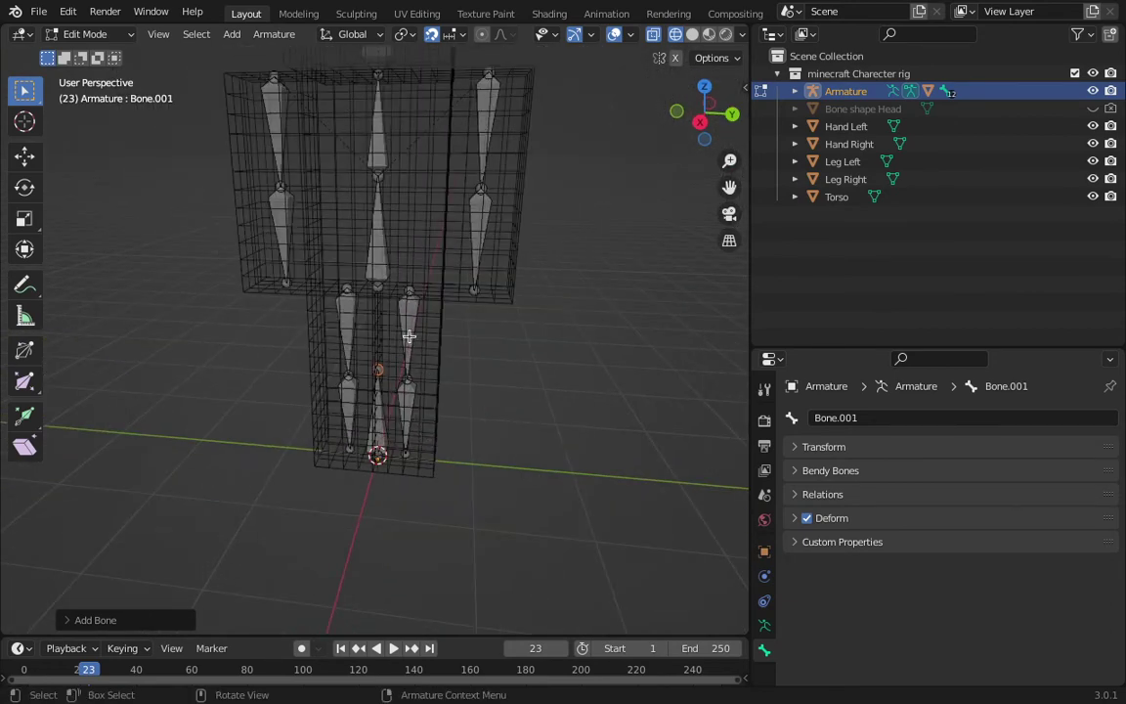
Step: Turn off snapping and try moving the lower torso bone in Edit Mode
left_click(387, 259)
key("g")
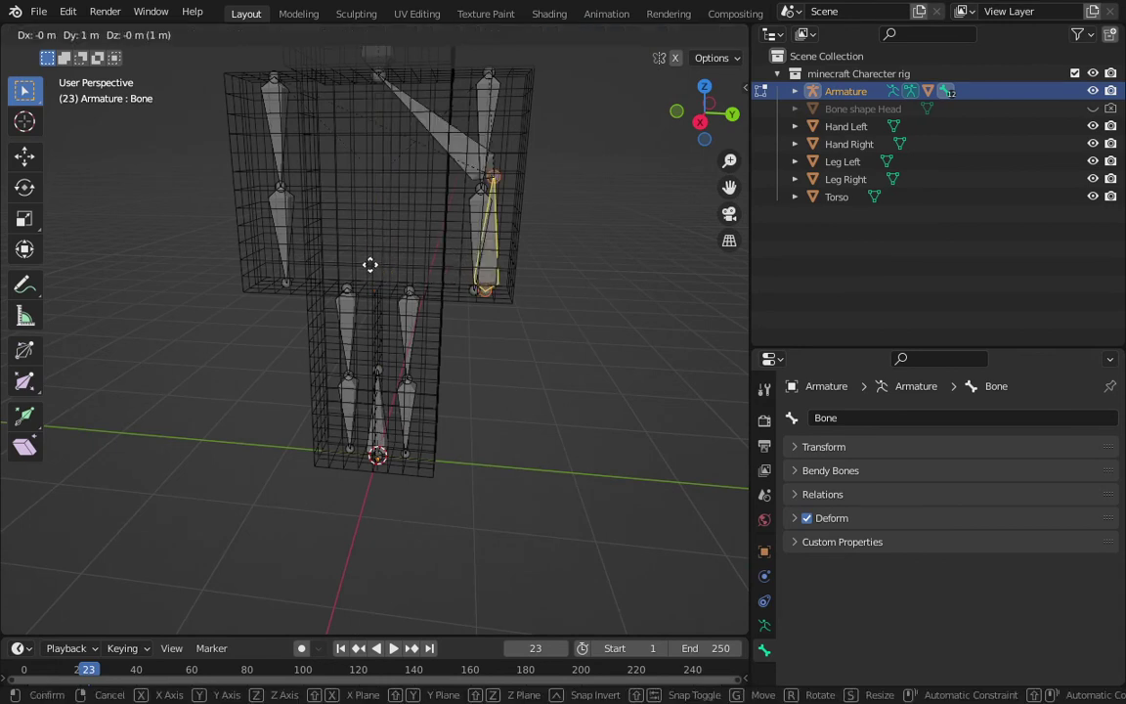
key("Escape")
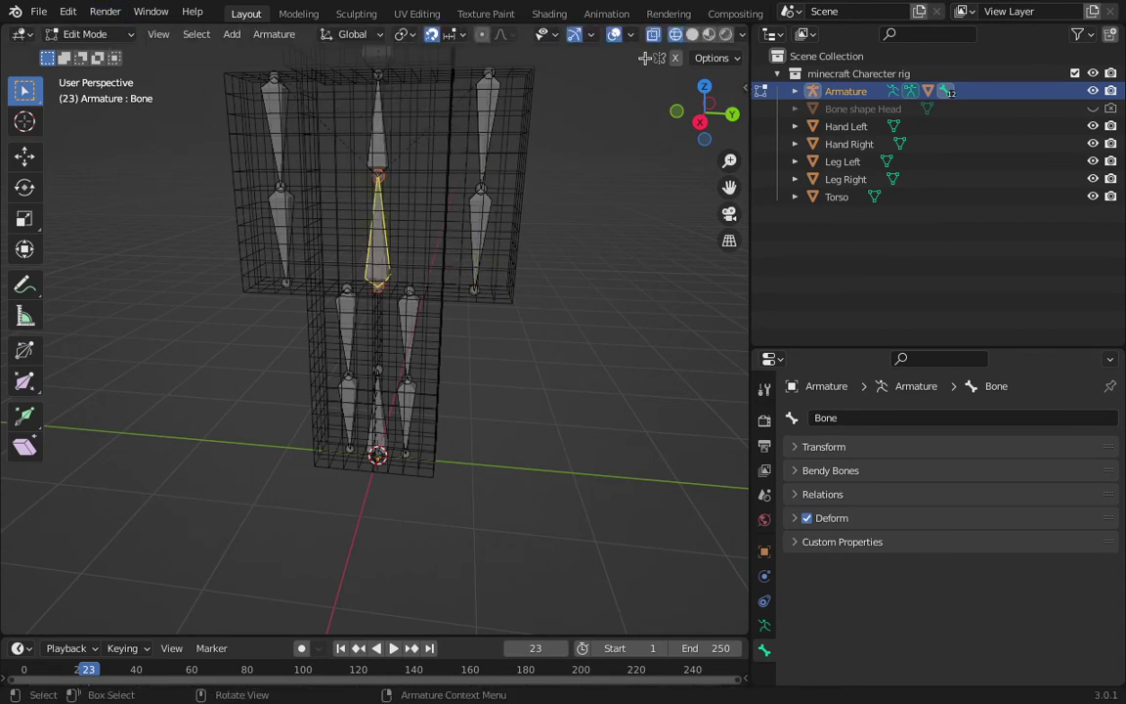
key("g")
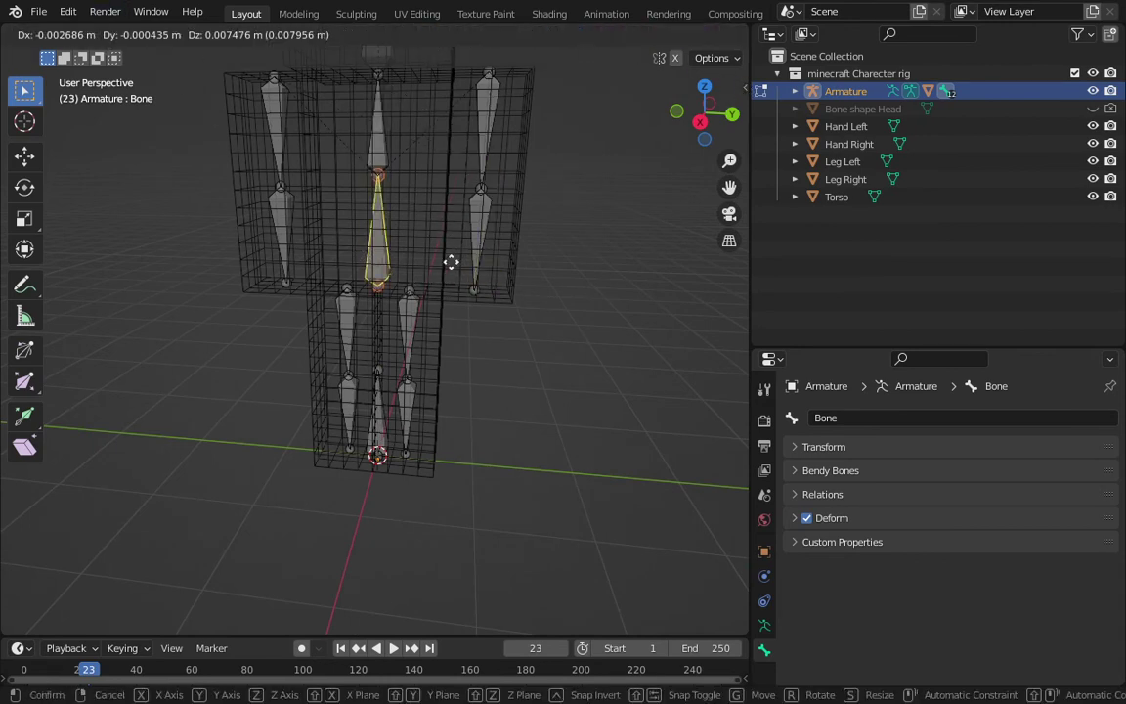
key("Escape")
Step: In Pose Mode, test-rotate the lower torso bone and both upper leg bones, cancelling each rotation
left_click(83, 36)
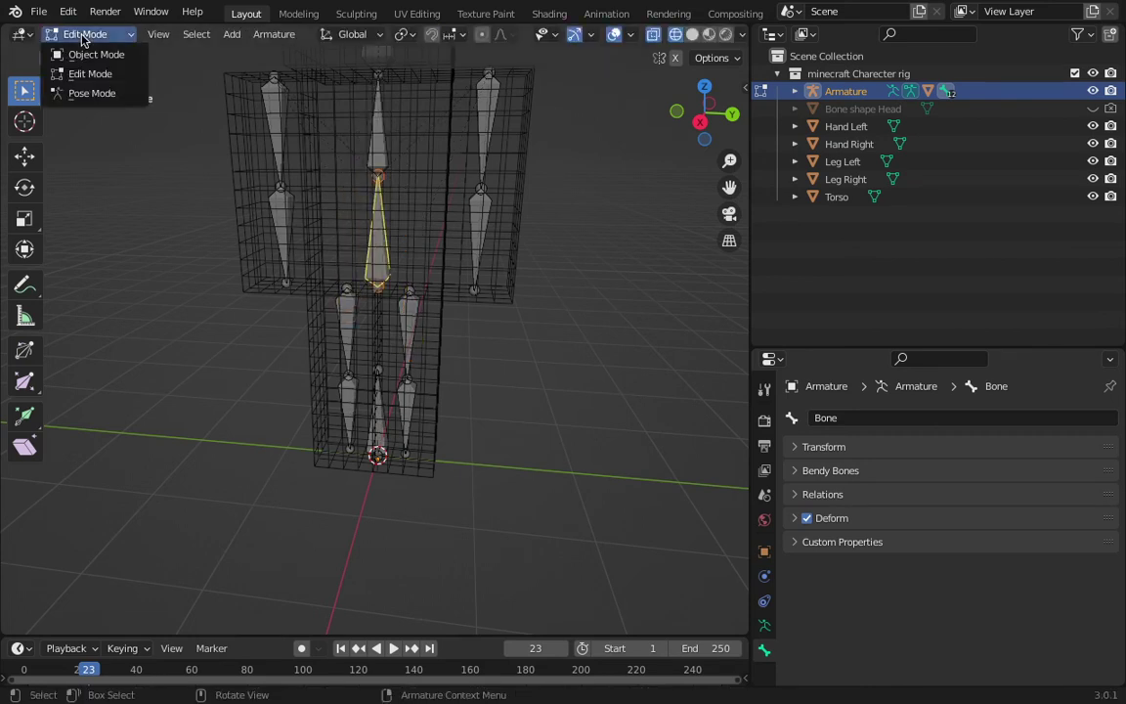
left_click(78, 93)
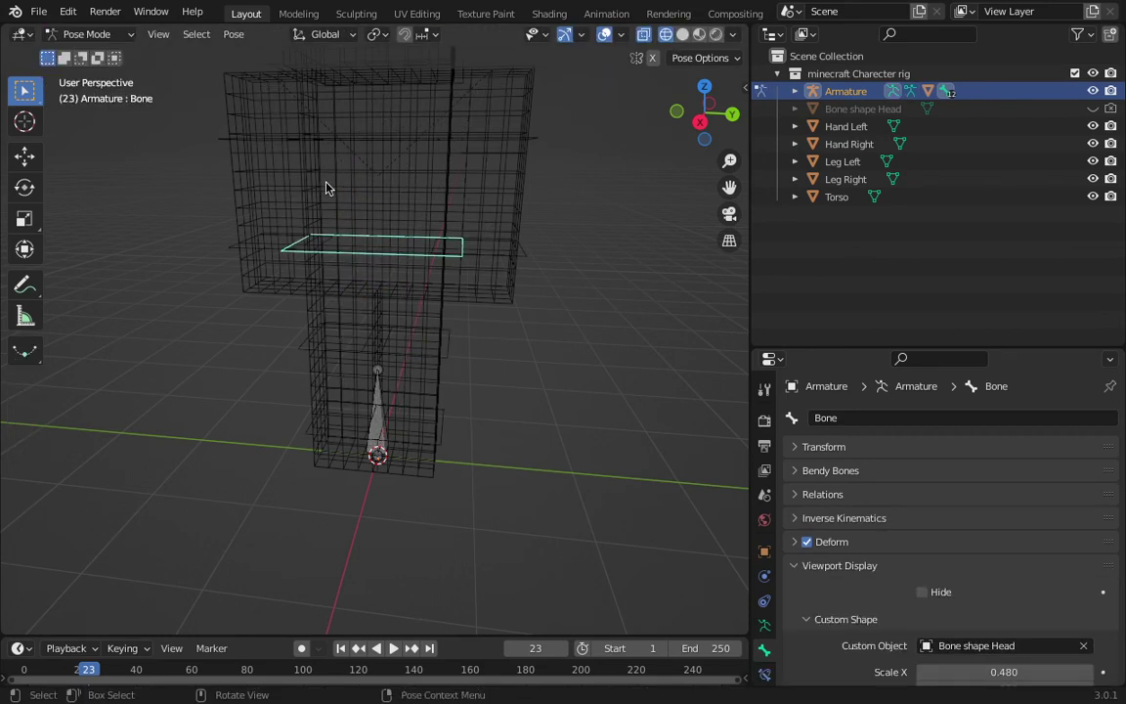
middle_click_drag(326, 186, 378, 225)
key("r")
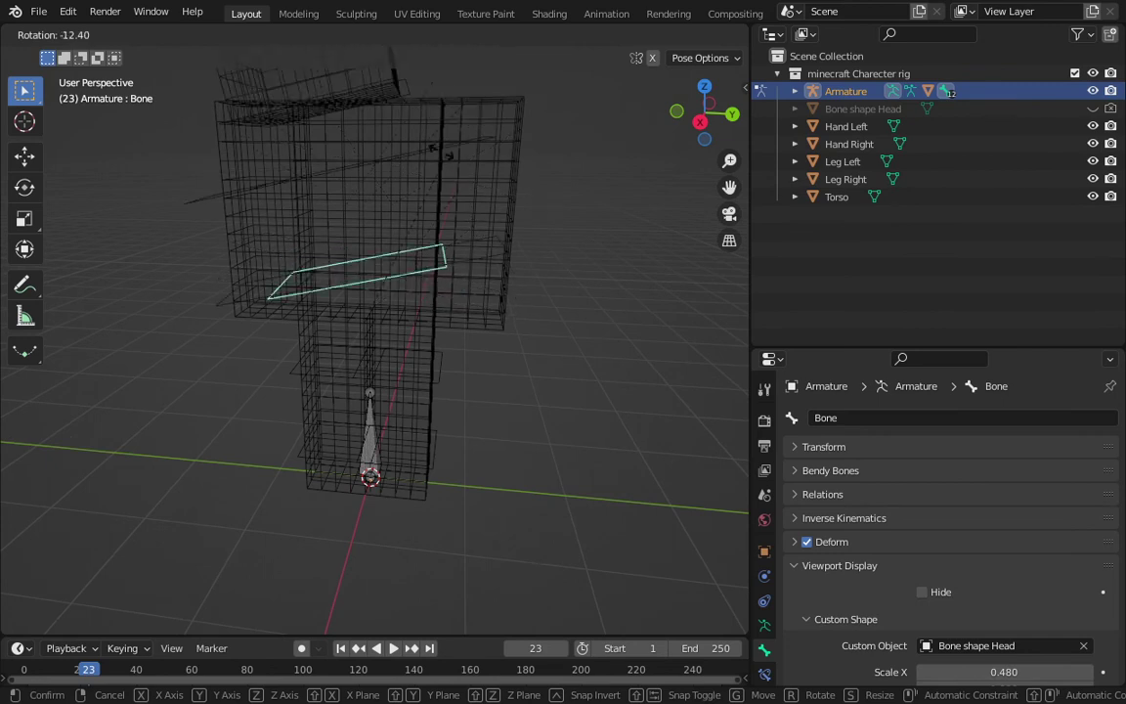
key("Escape")
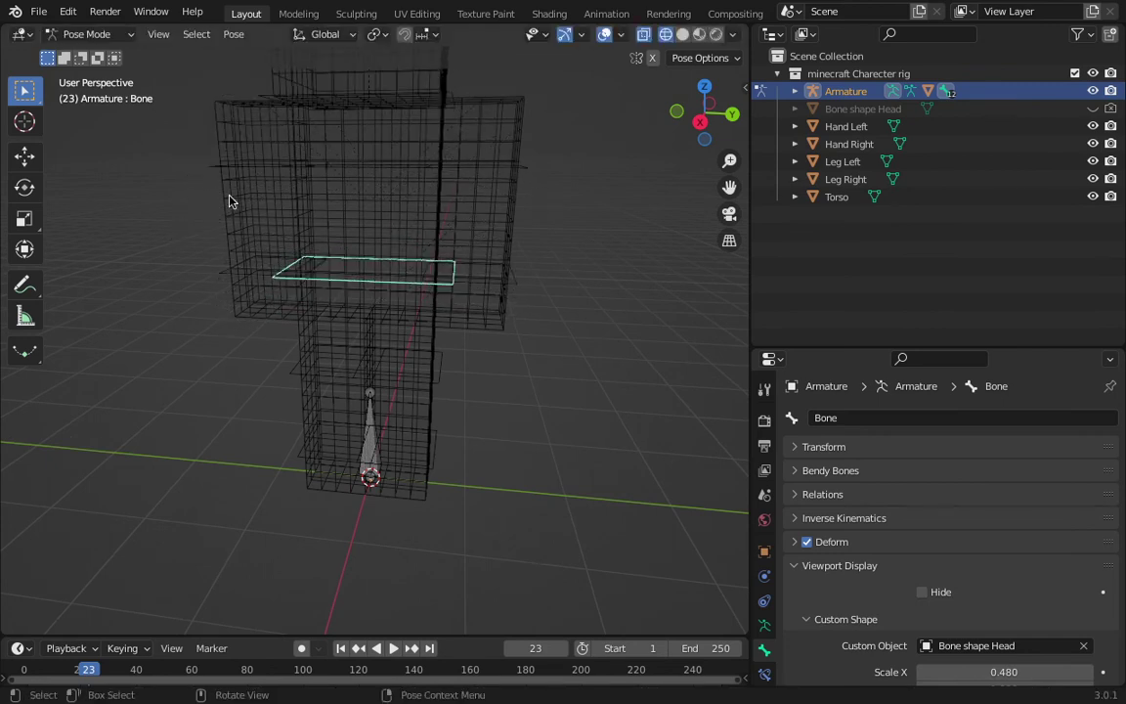
left_click(430, 381)
key("r")
key("Escape")
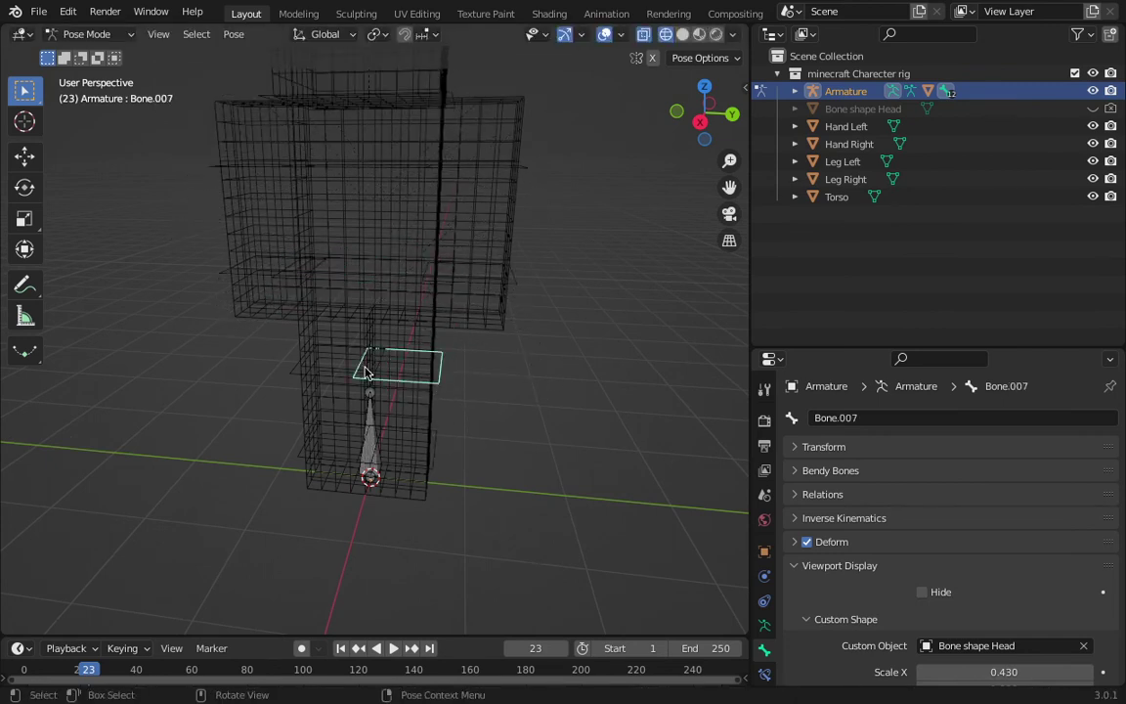
left_click(313, 379)
key("r")
key("Escape")
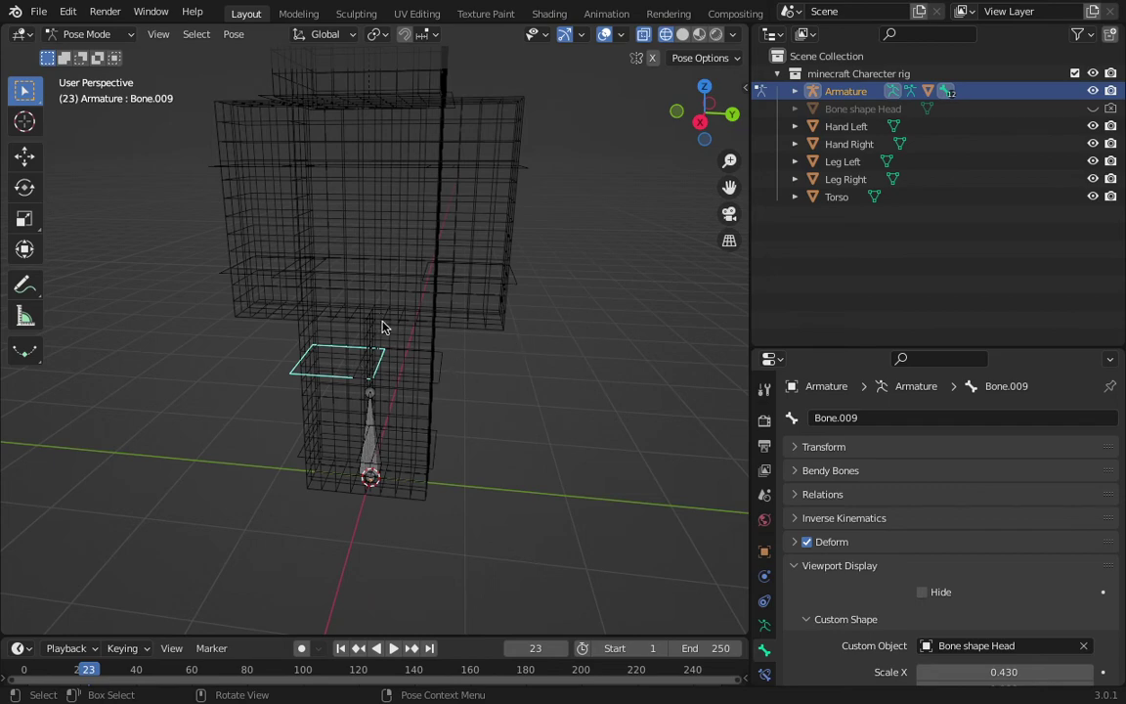
Step: Return the armature to Edit Mode and display the character in solid shading with X-ray enabled
scroll(382, 328, "up", 3)
left_click(87, 34)
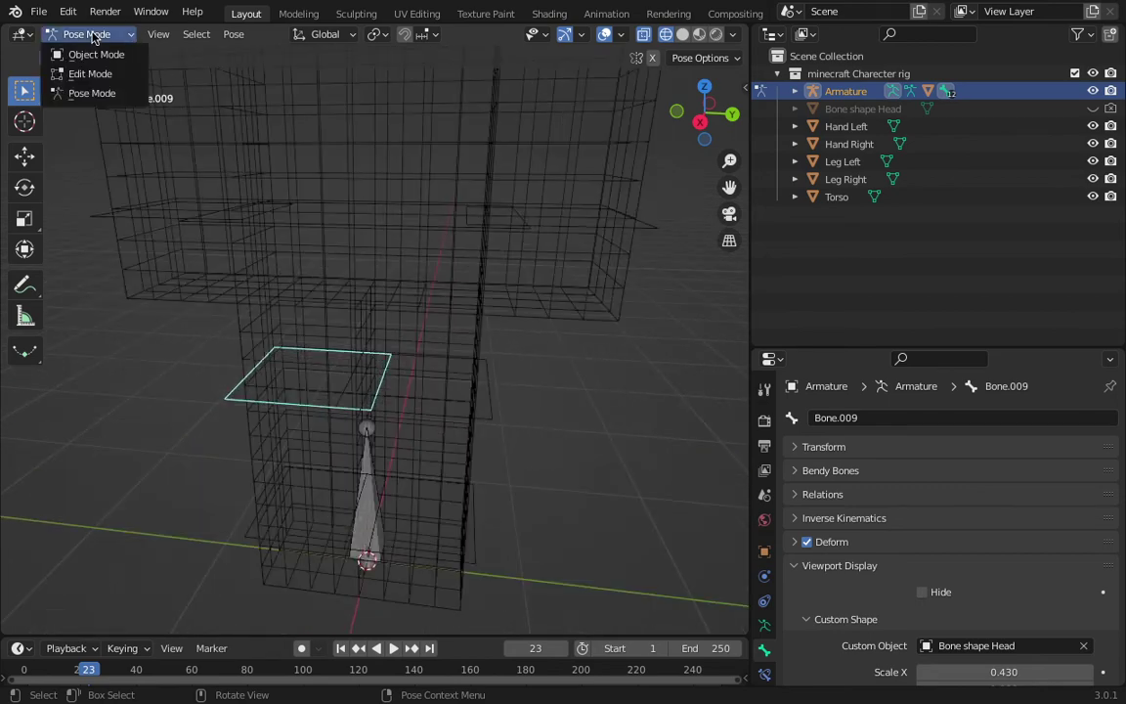
left_click(101, 93)
left_click(92, 35)
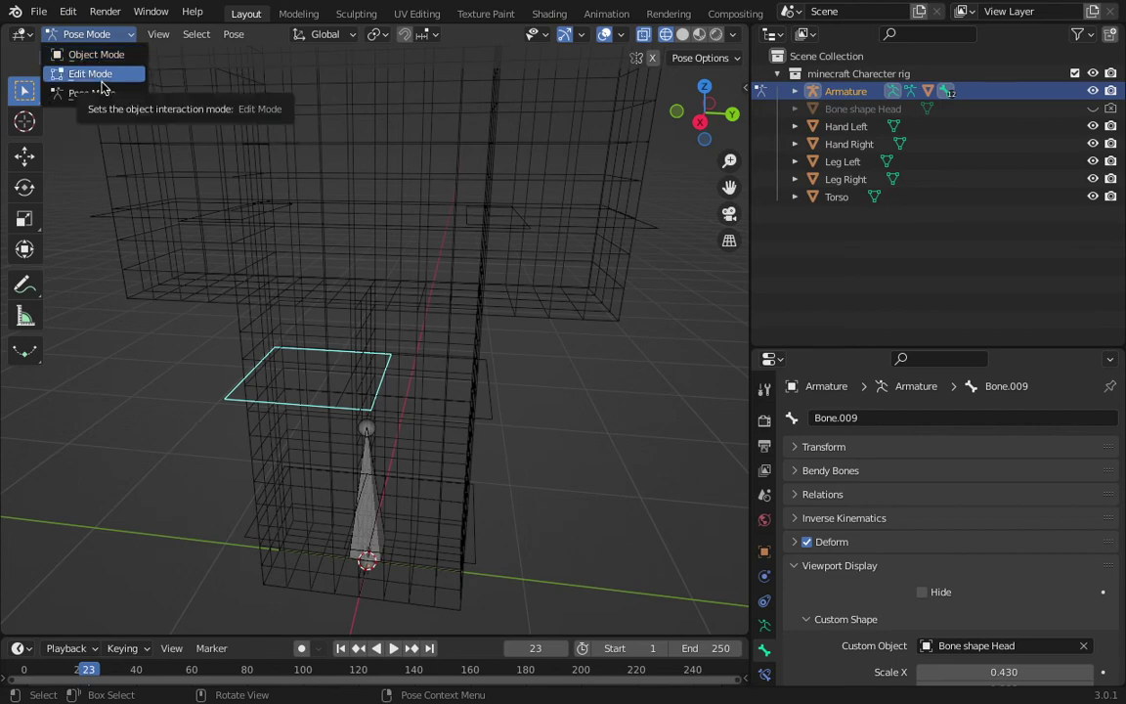
left_click(90, 75)
scroll(572, 187, "down", 3)
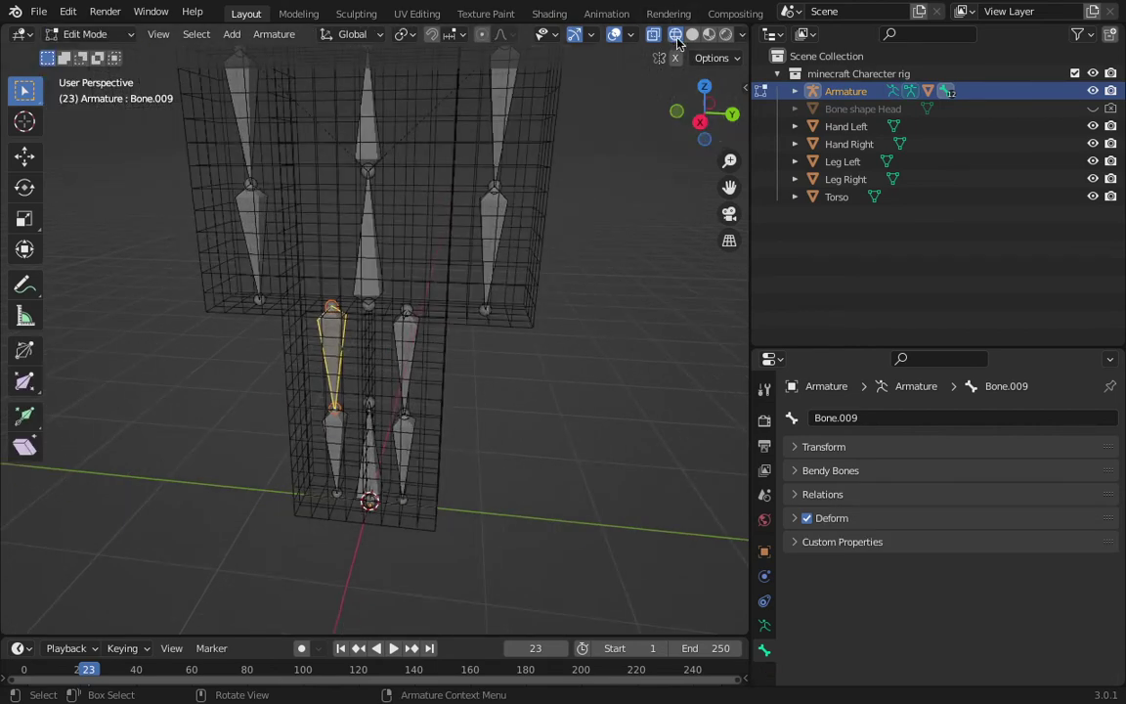
left_click(693, 35)
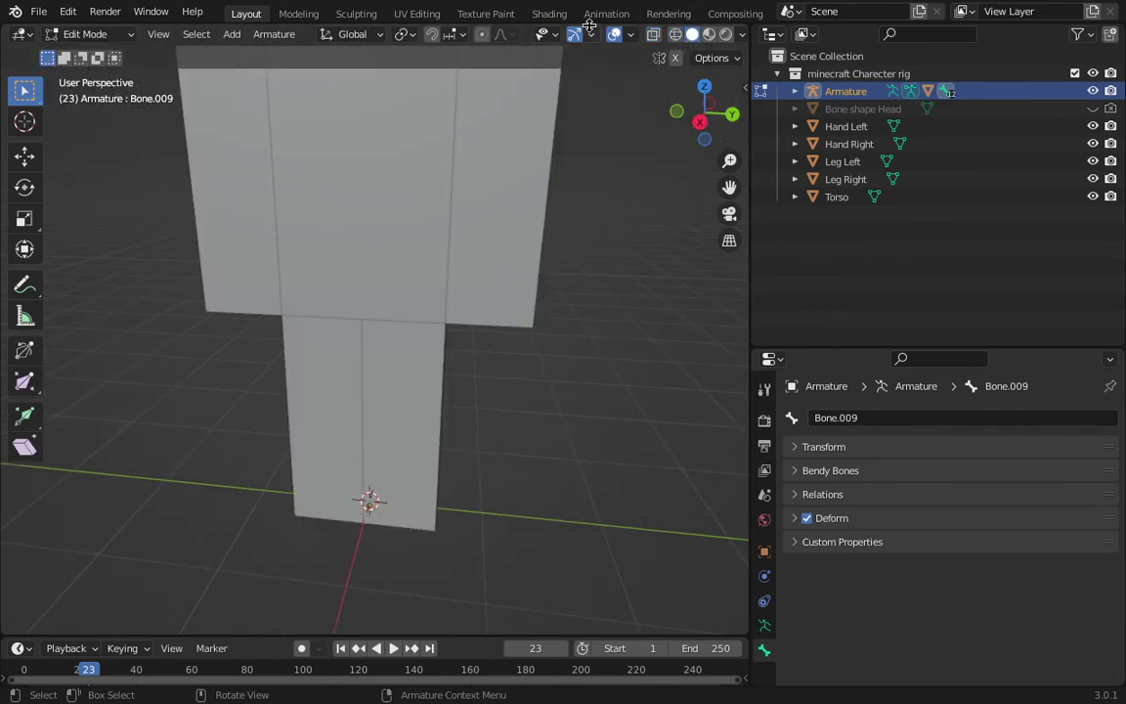
left_click(653, 35)
scroll(459, 211, "down", 4)
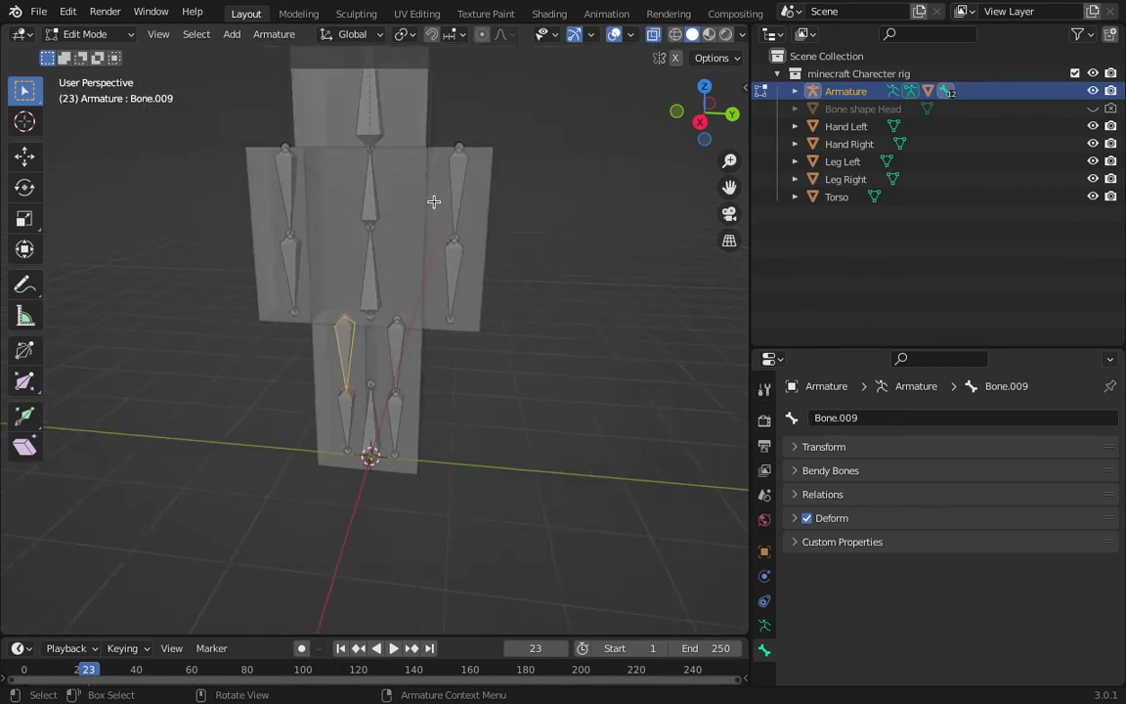
Step: Parent the lower torso bone and both upper leg bones to the root bone between the feet, keeping their offset
scroll(435, 201, "up", 3)
scroll(432, 303, "up", 2)
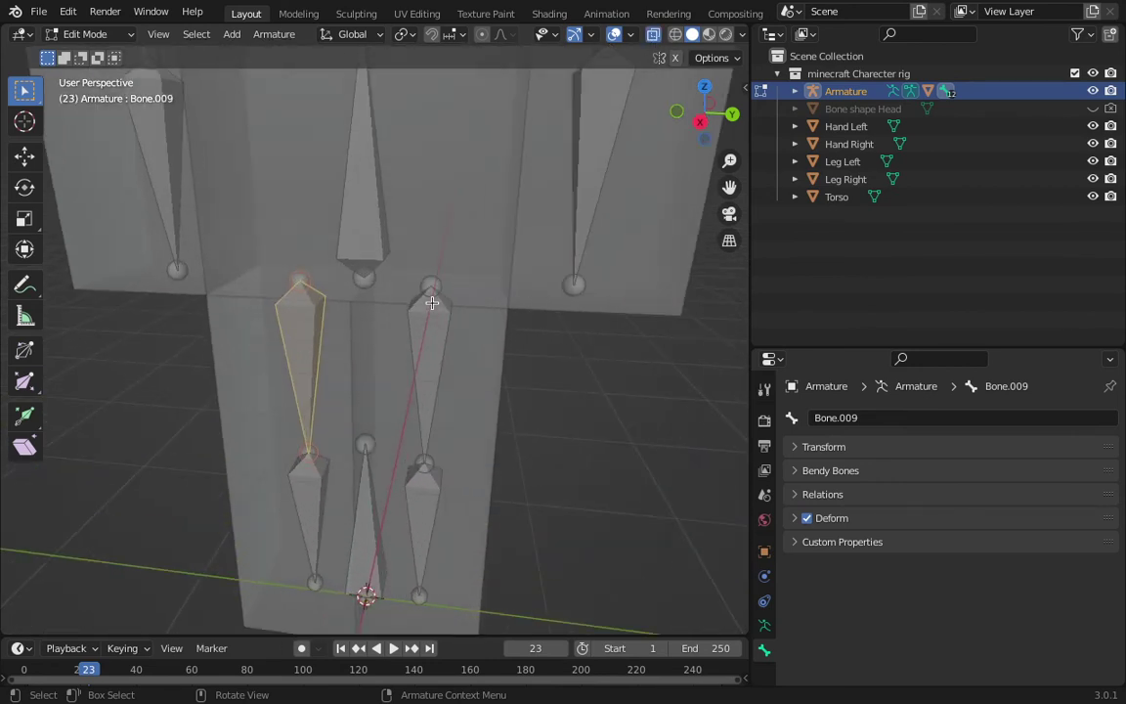
scroll(382, 457, "down", 3)
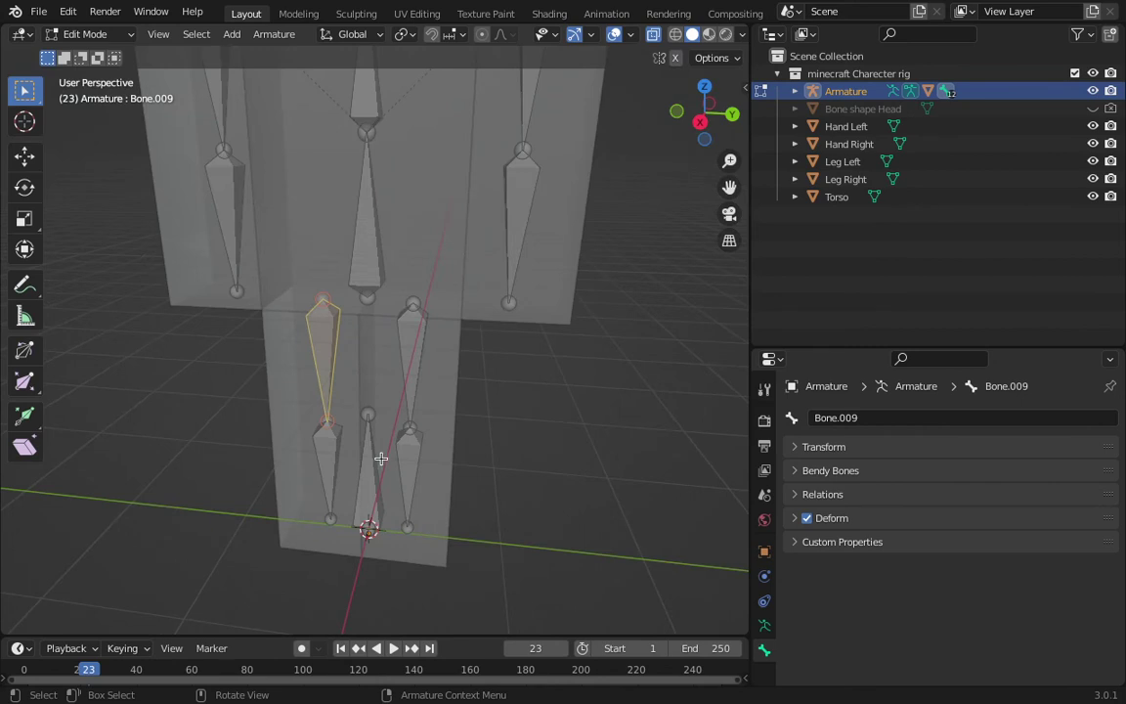
left_click(377, 244)
left_click(408, 339, "shift")
left_click(331, 347, "shift")
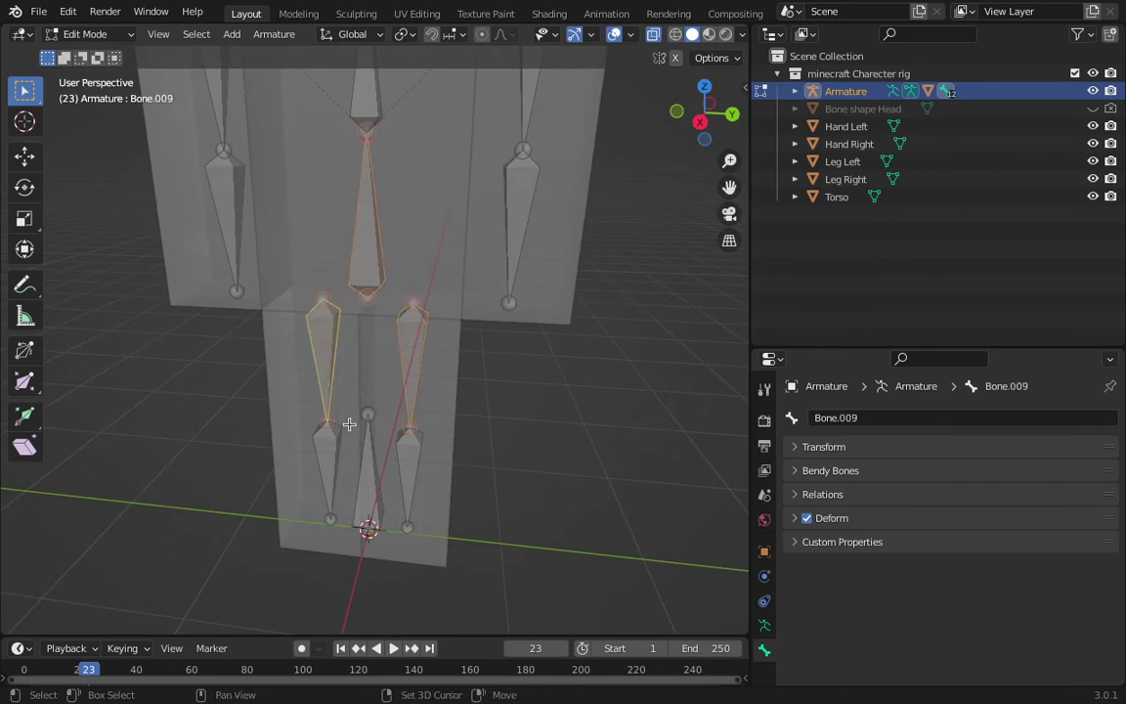
left_click(363, 449, "shift")
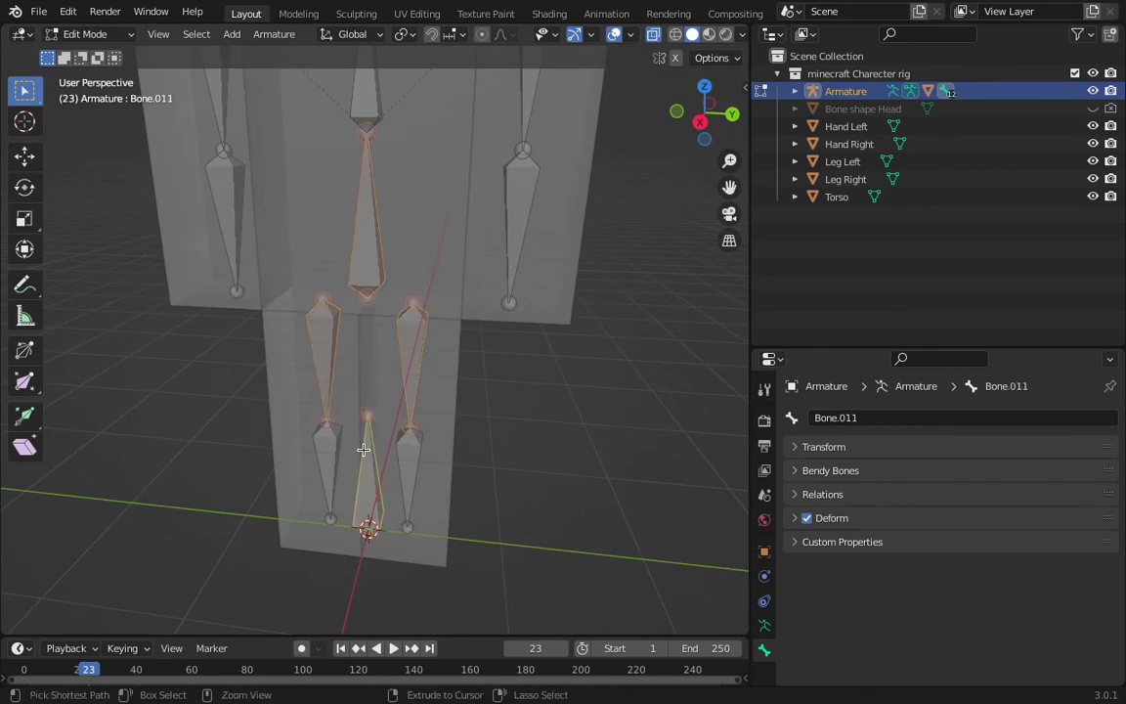
key("ctrl+p")
left_click(369, 455)
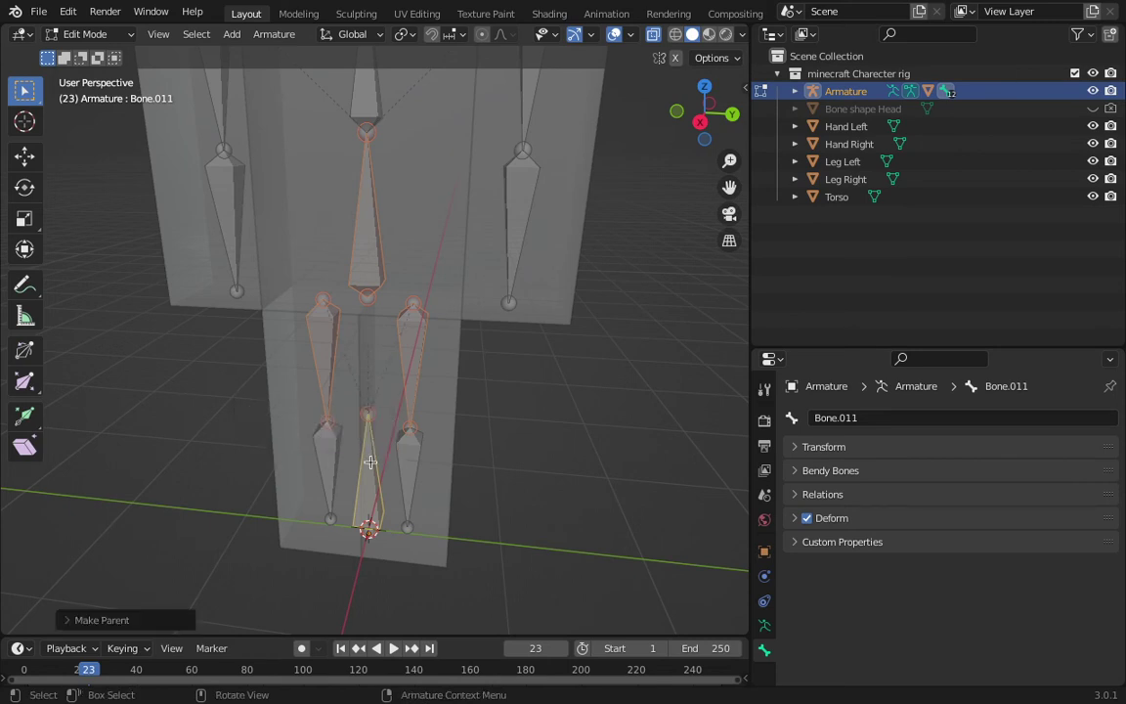
Step: Switch the armature to Pose Mode and test-move the root bone, cancelling the move
left_click(370, 489)
key("g")
key("Escape")
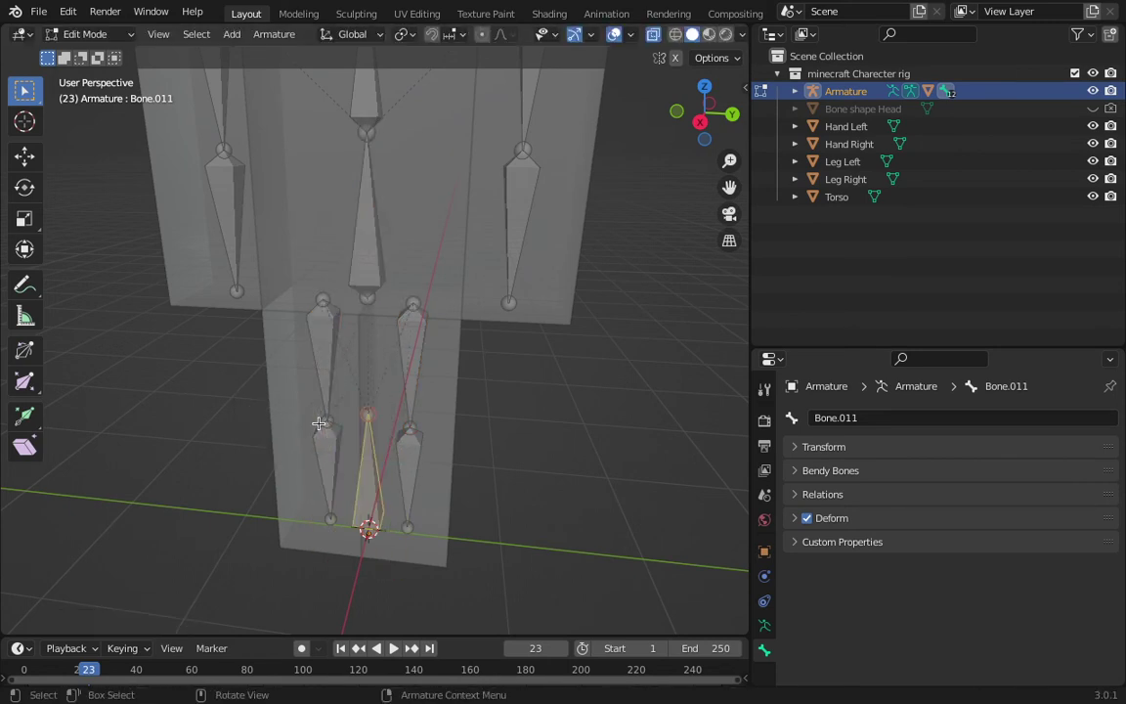
key("Tab")
key("Tab")
left_click(85, 35)
left_click(94, 93)
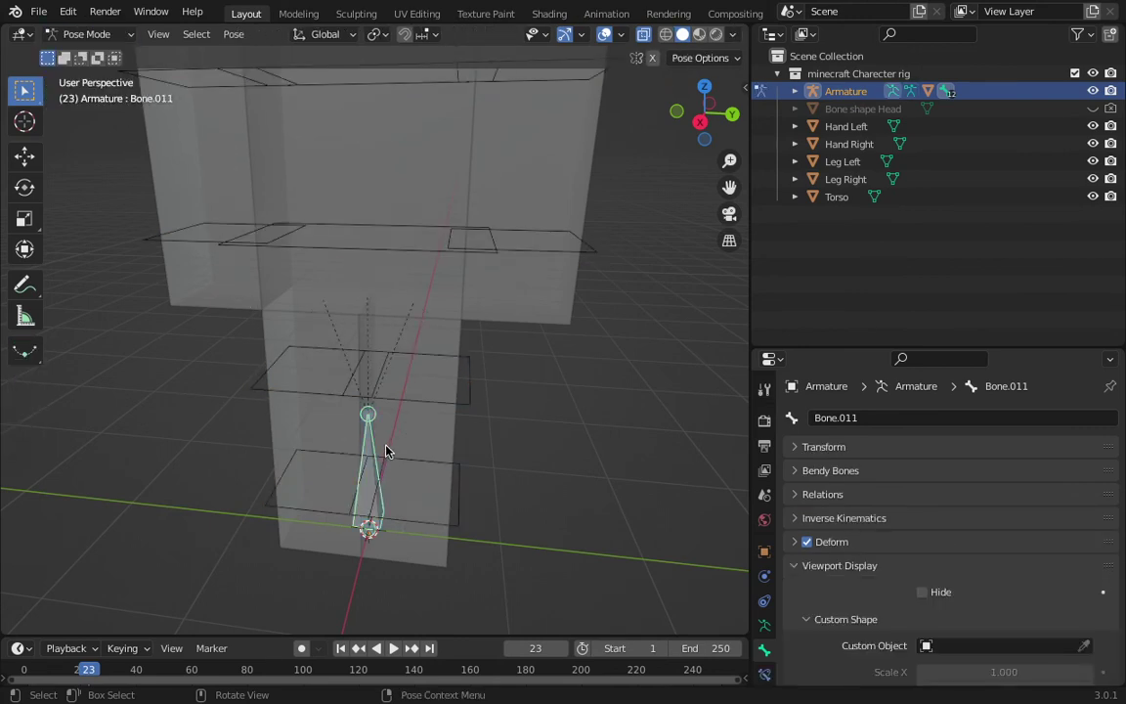
key("g")
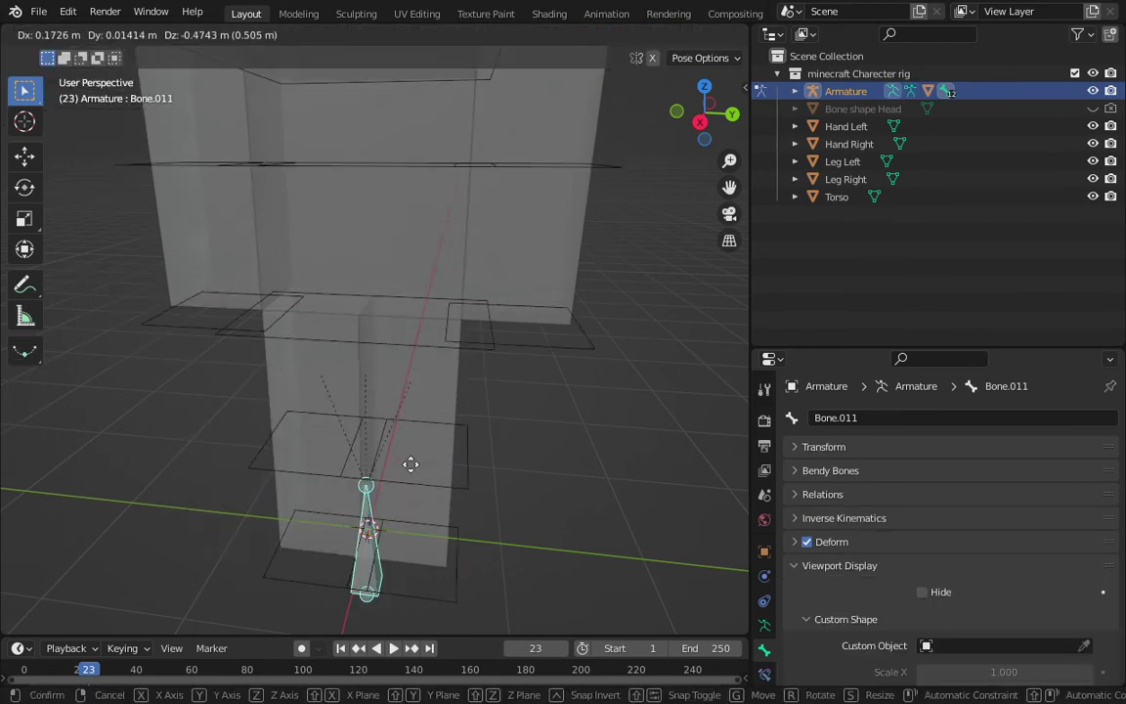
key("Escape")
Step: Test-move the lower torso bone and both upper leg bones in Pose Mode, cancelling each transform
left_click(381, 245)
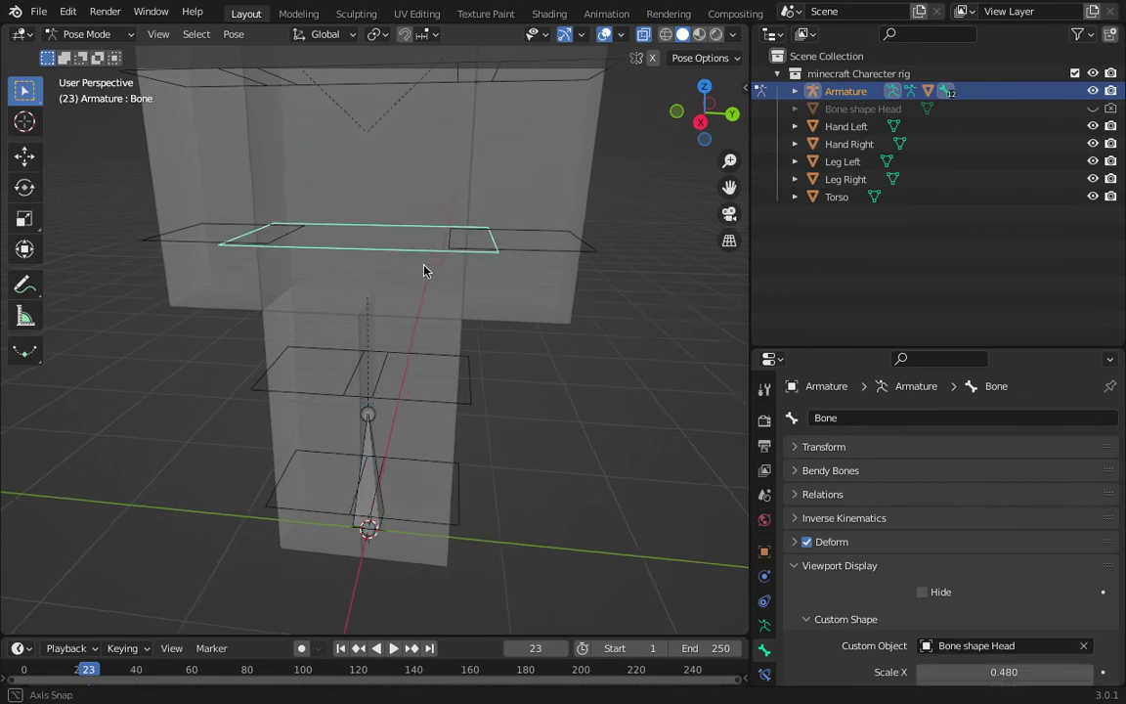
middle_click_drag(425, 269, 437, 221)
key("g")
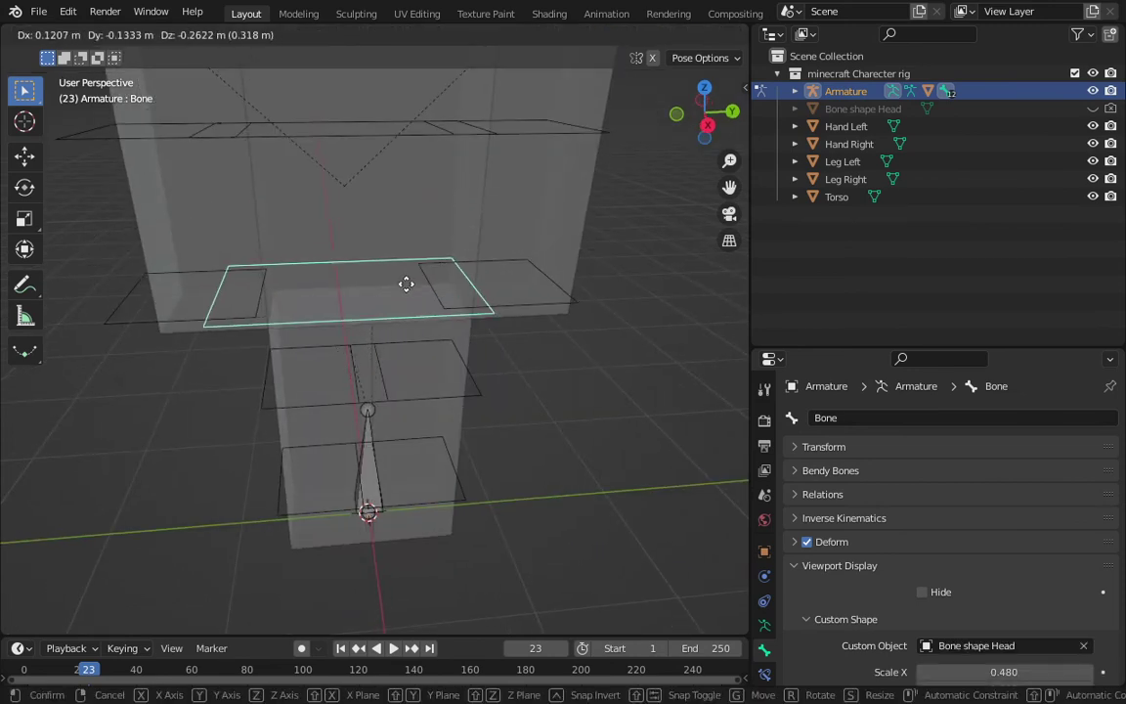
left_click(391, 288)
middle_click_drag(391, 288, 407, 347)
left_click(393, 180)
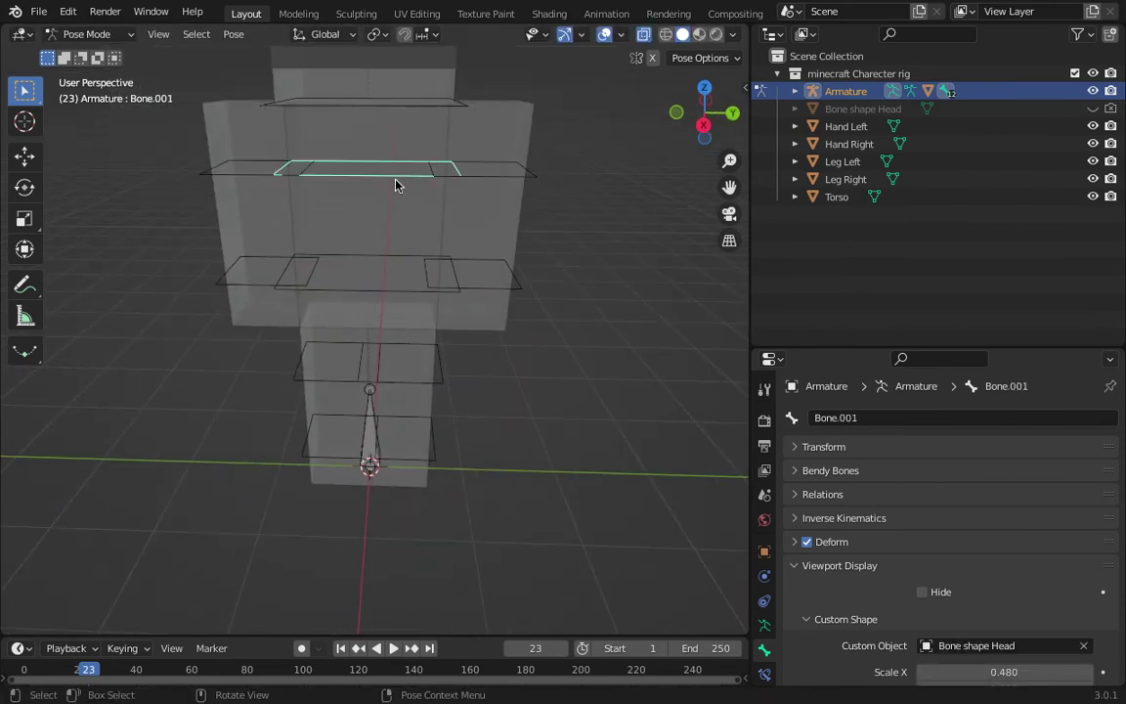
left_click(413, 381)
key("g")
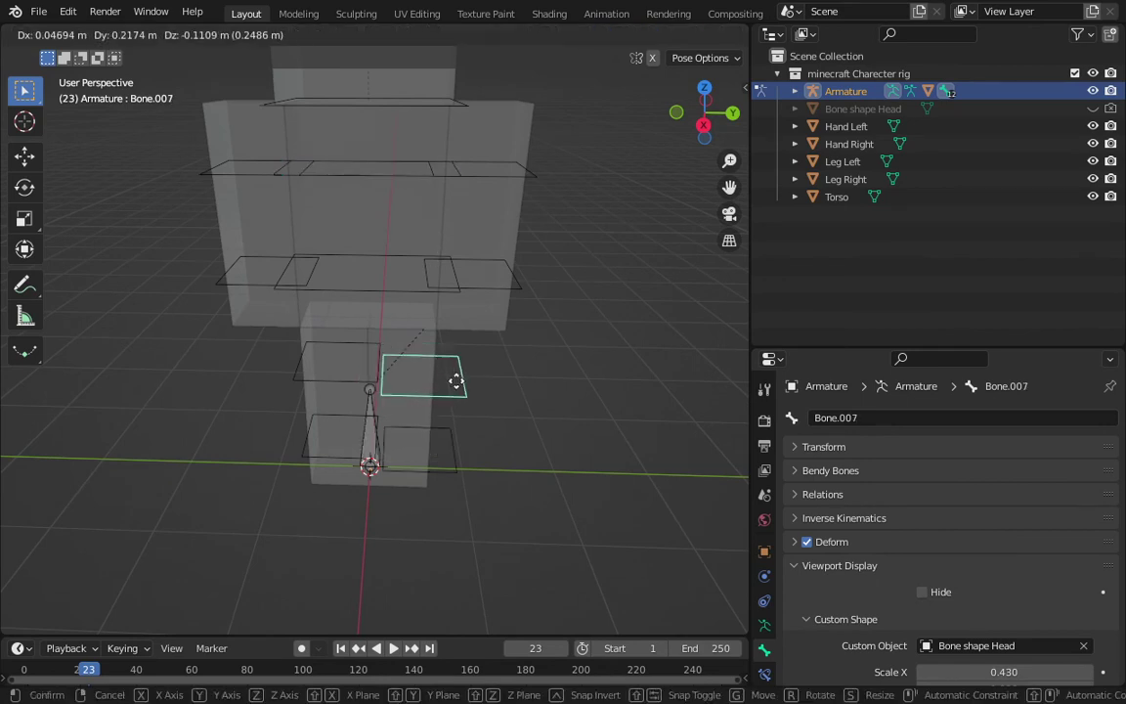
key("Escape")
left_click(371, 386)
key("g")
key("Escape")
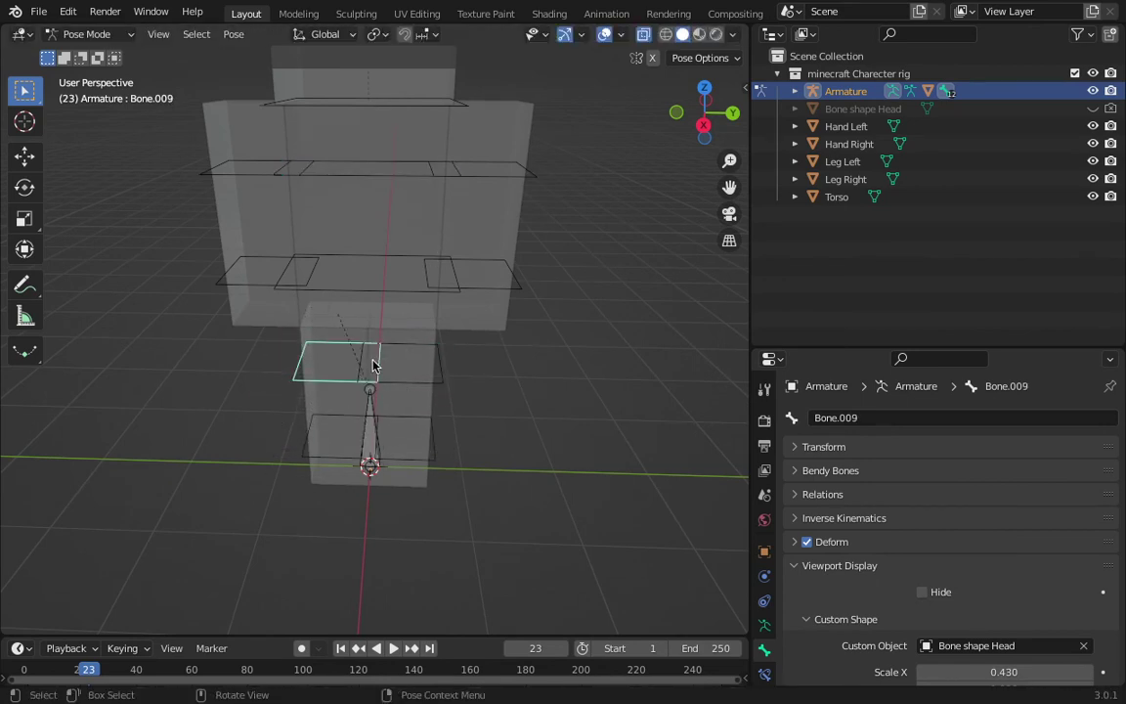
key("r")
key("Escape")
Step: Switch to Object Mode, test-rotate the Hand Left mesh without keeping the rotation, and reselect the armature
left_click(106, 39)
left_click(95, 53)
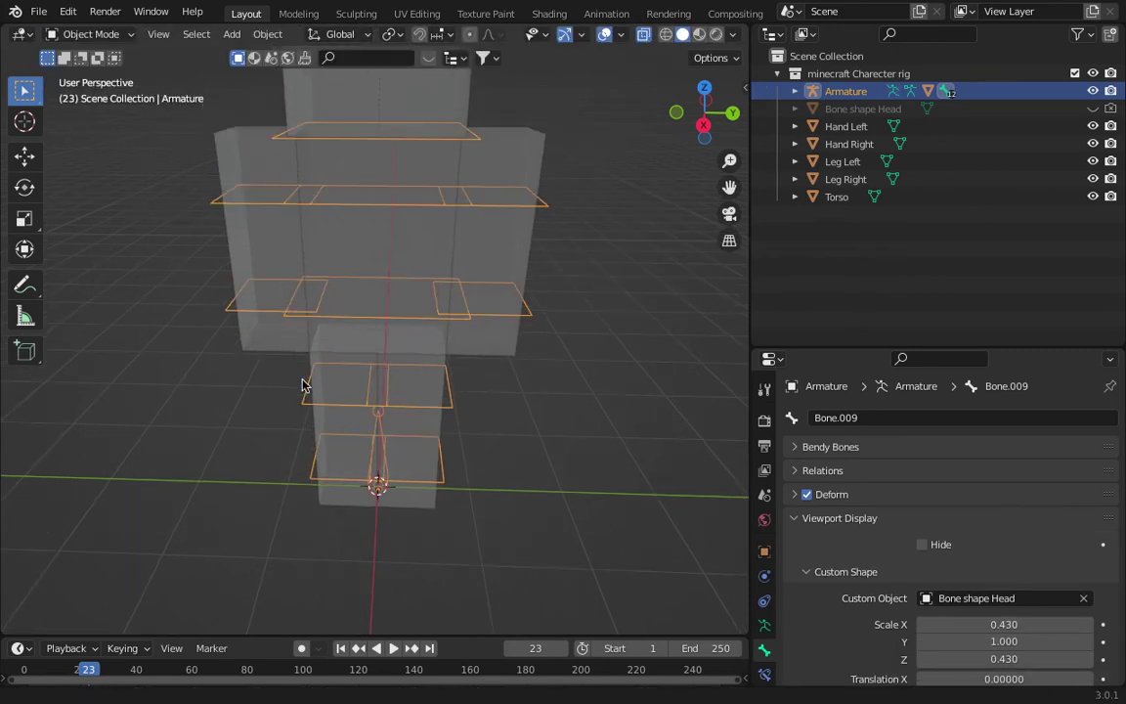
middle_click_drag(304, 383, 491, 339)
left_click(514, 403)
key("r")
key("Escape")
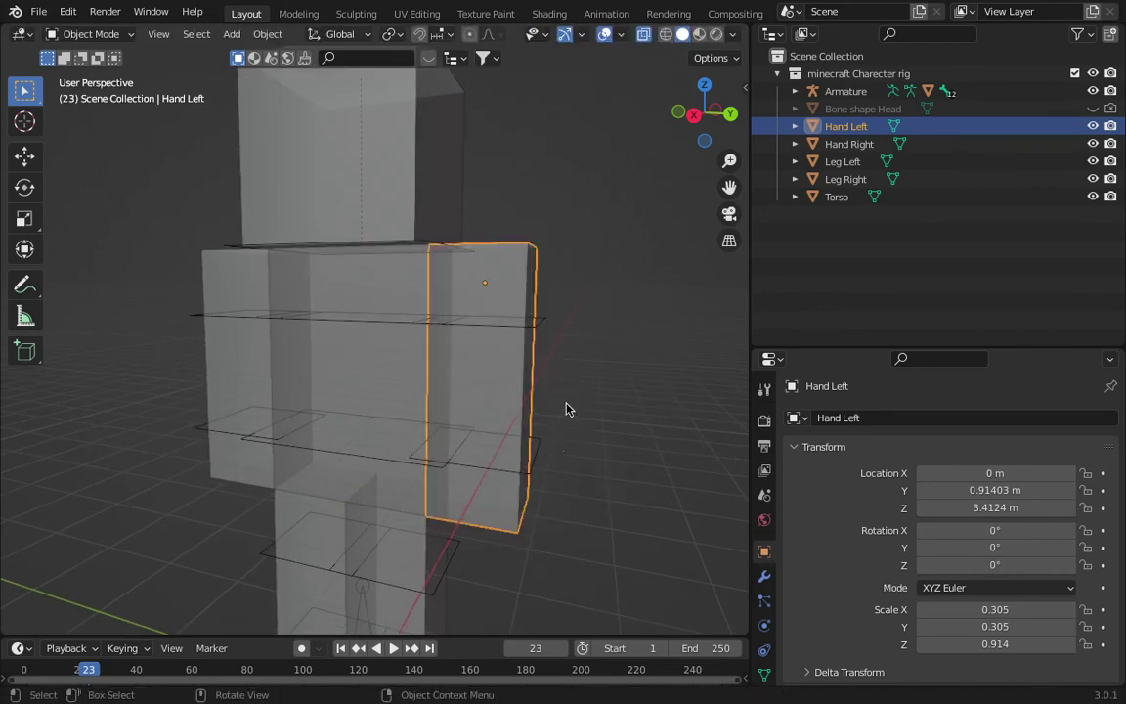
left_click(545, 443)
middle_click_drag(543, 443, 560, 395)
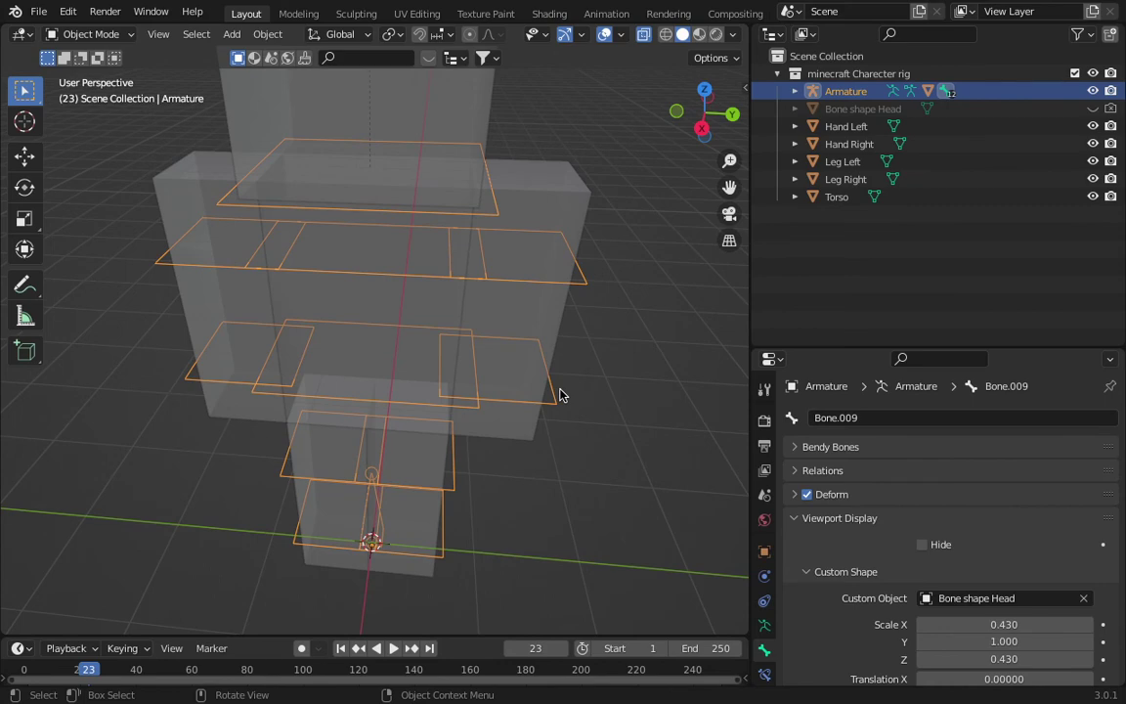
scroll(473, 453, "down", 5)
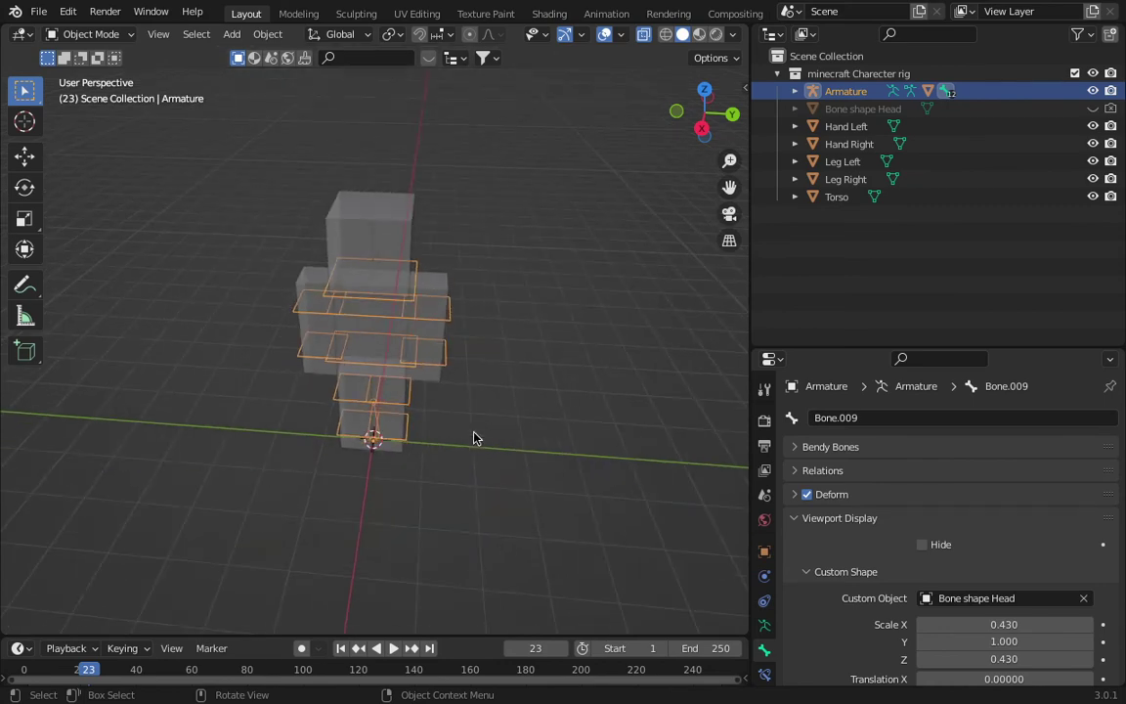
scroll(472, 433, "up", 7)
scroll(473, 430, "down", 4)
scroll(473, 430, "up", 2)
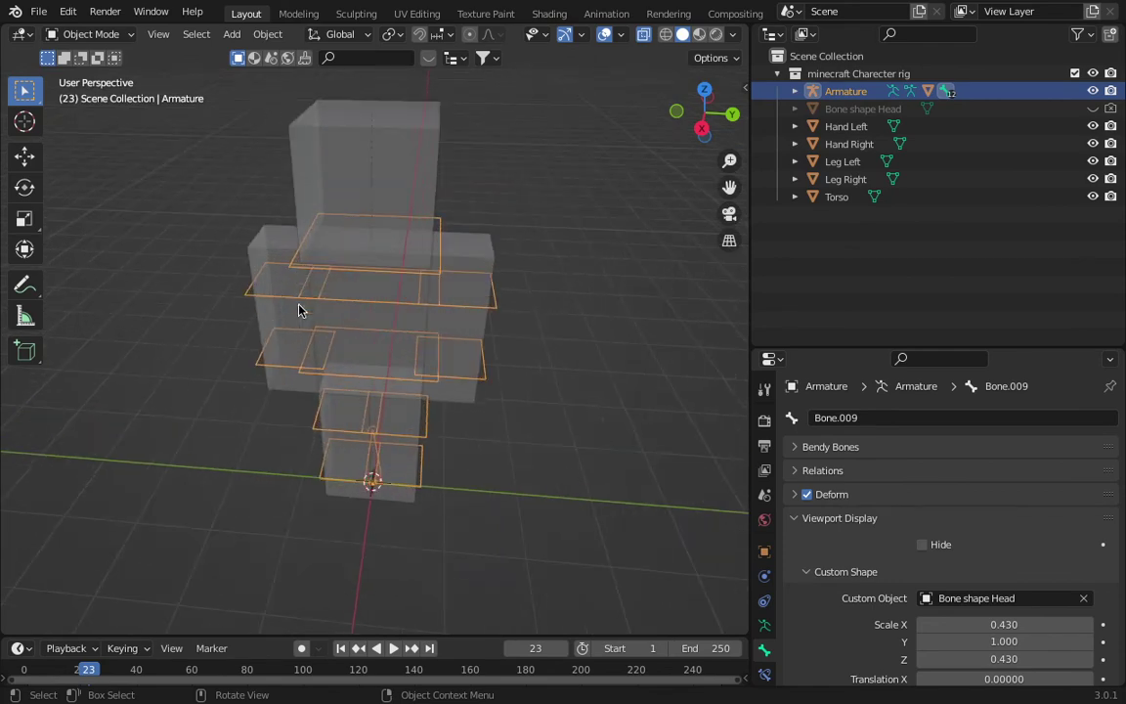
scroll(458, 256, "down", 3)
scroll(457, 293, "up", 6)
middle_click_drag(457, 312, 415, 347)
scroll(341, 496, "down", 3)
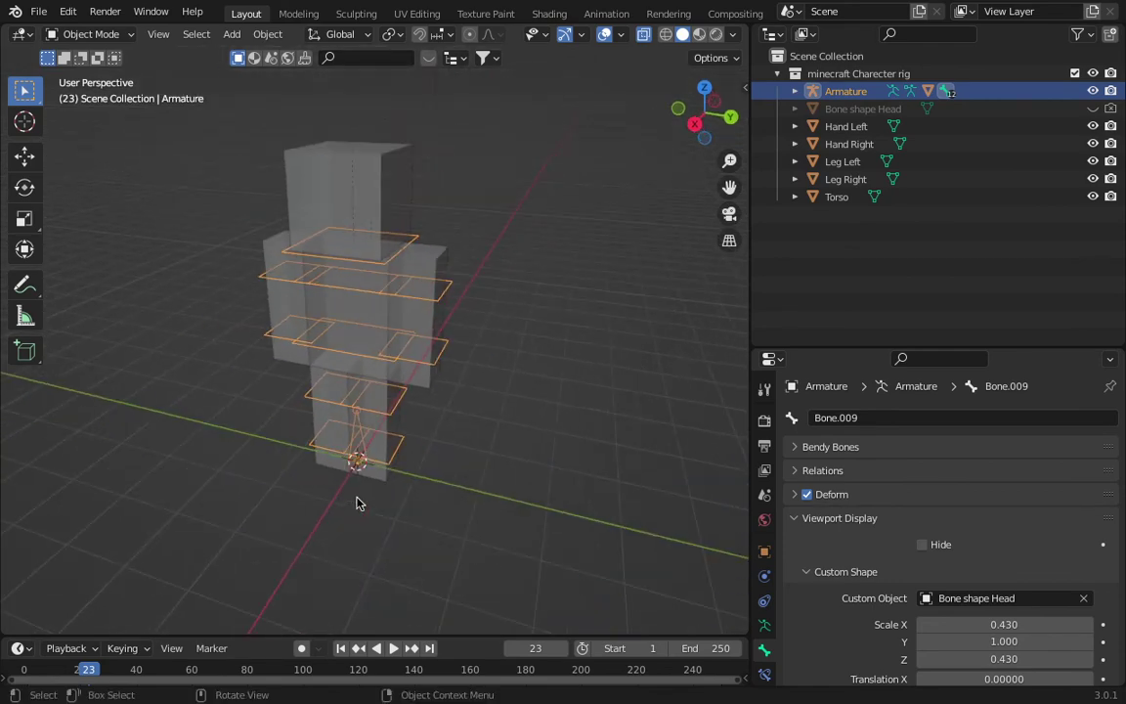
Step: Add a circle mesh at the 3D cursor between the character's feet
middle_click_drag(357, 500, 393, 394)
scroll(391, 394, "up", 3)
key("shift+a")
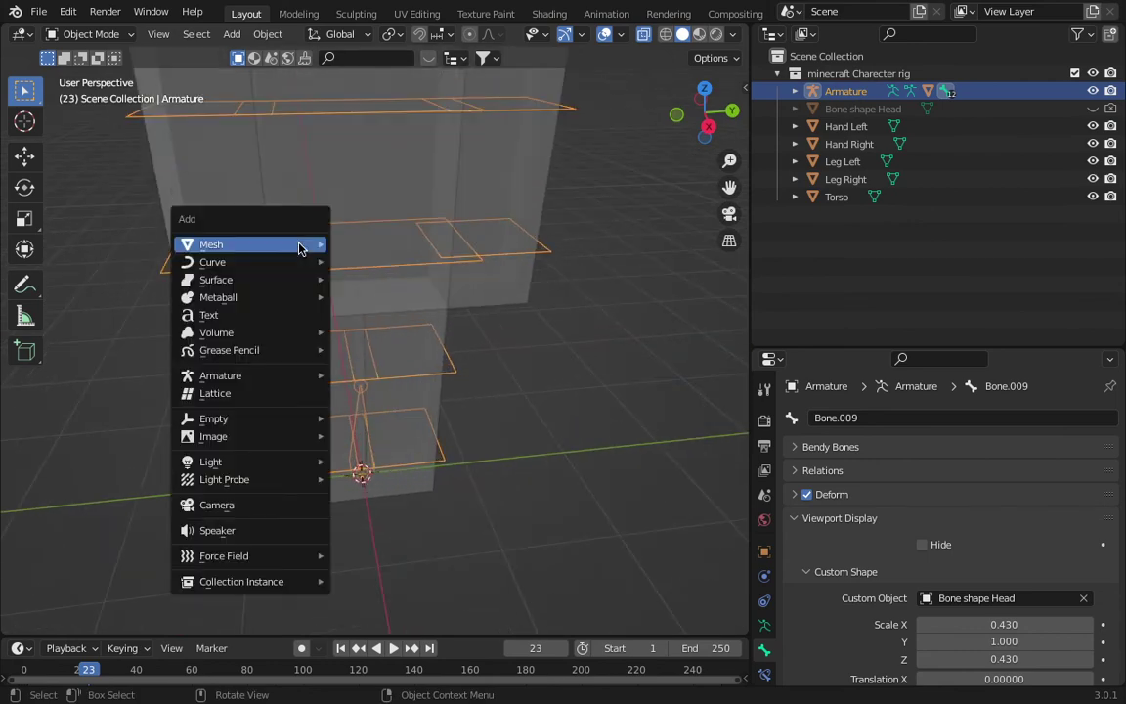
mouse_move(302, 243)
left_click(392, 289)
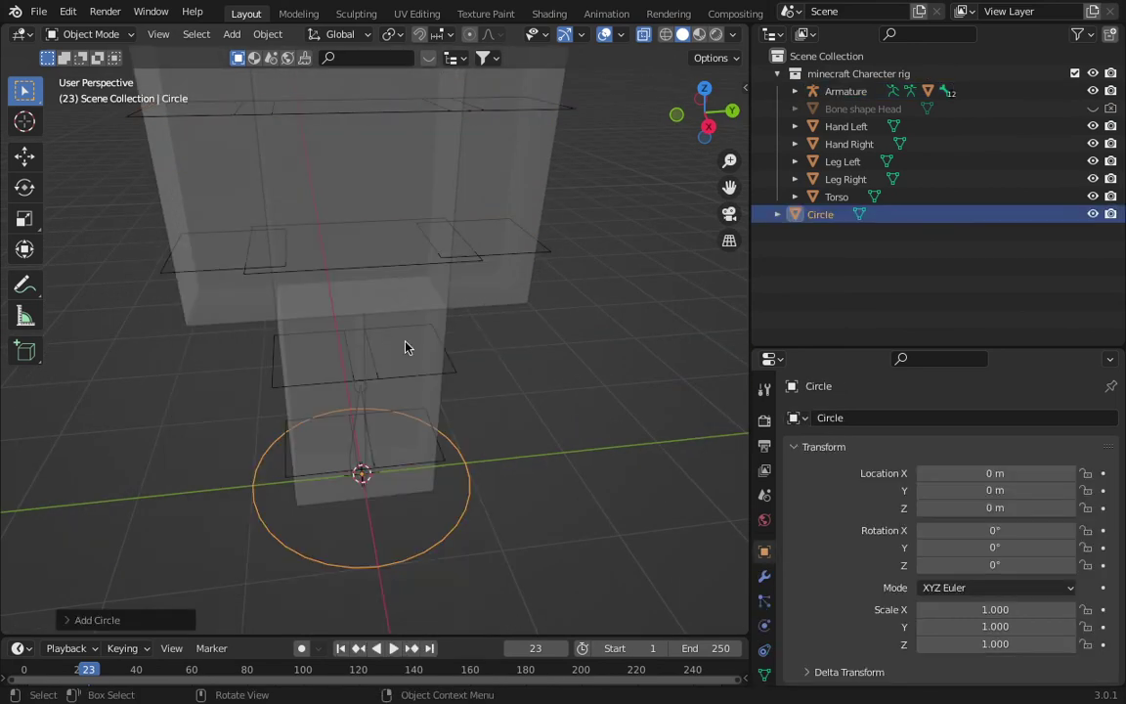
Step: In Pose Mode, assign Circle as the custom shape object of the root bone
scroll(440, 418, "down", 2)
scroll(422, 437, "up", 2)
left_click(361, 396)
left_click(361, 396)
left_click(430, 383)
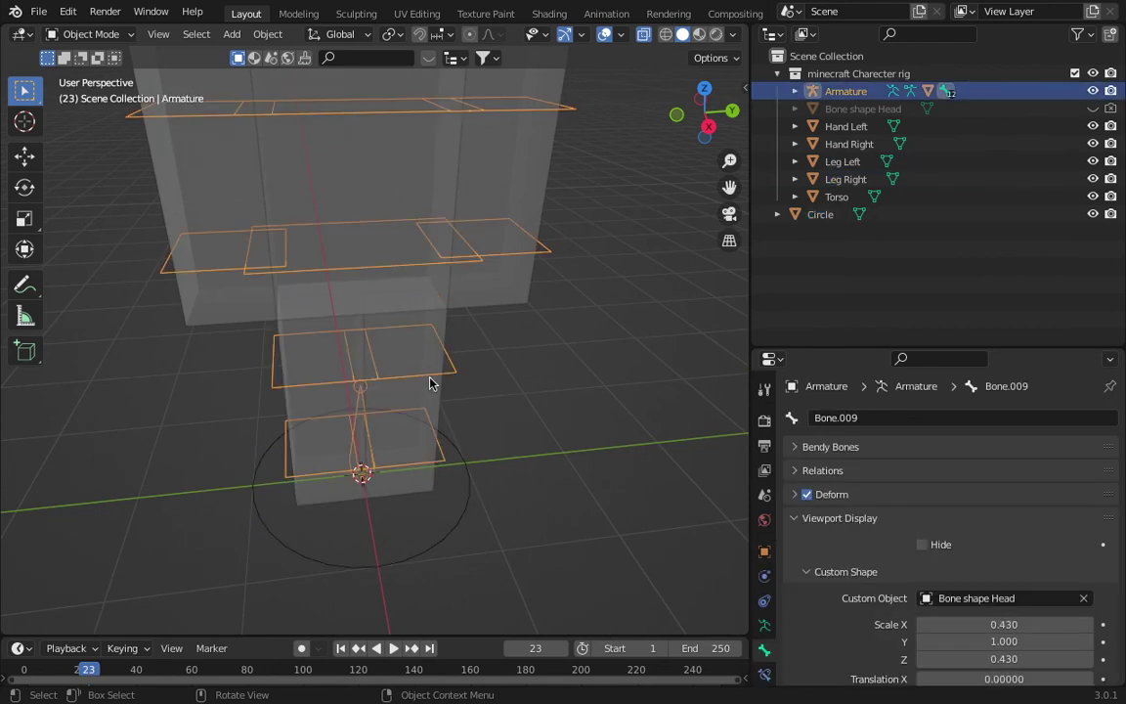
left_click(98, 36)
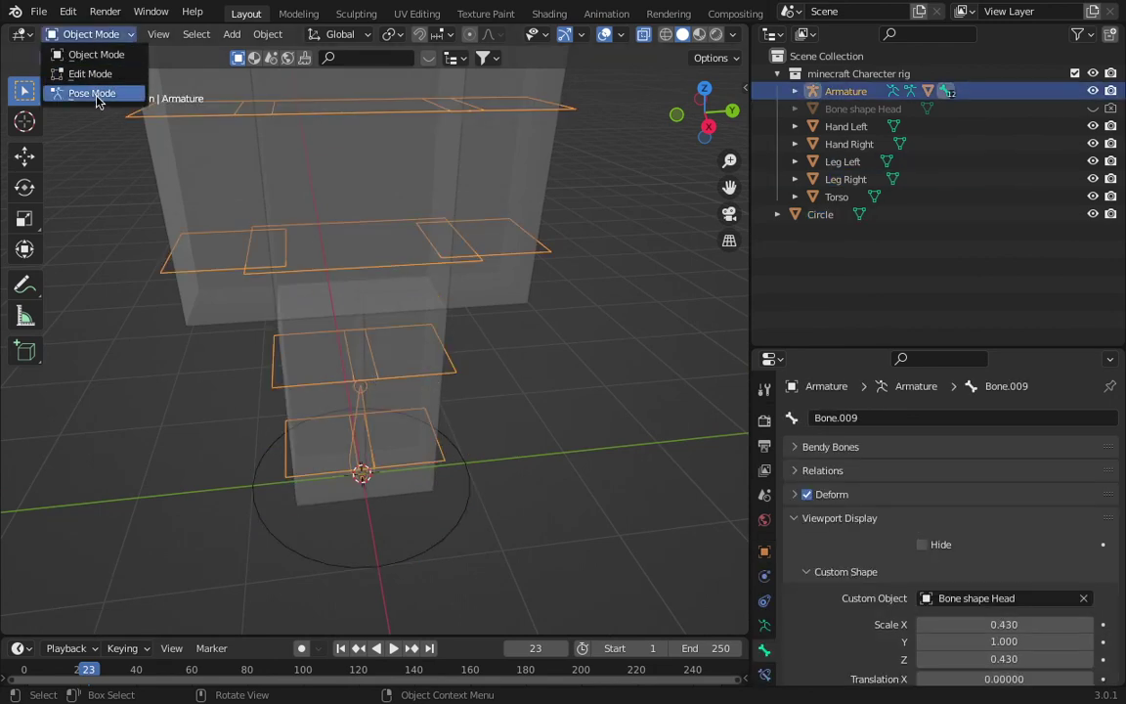
left_click(93, 93)
left_click(360, 398)
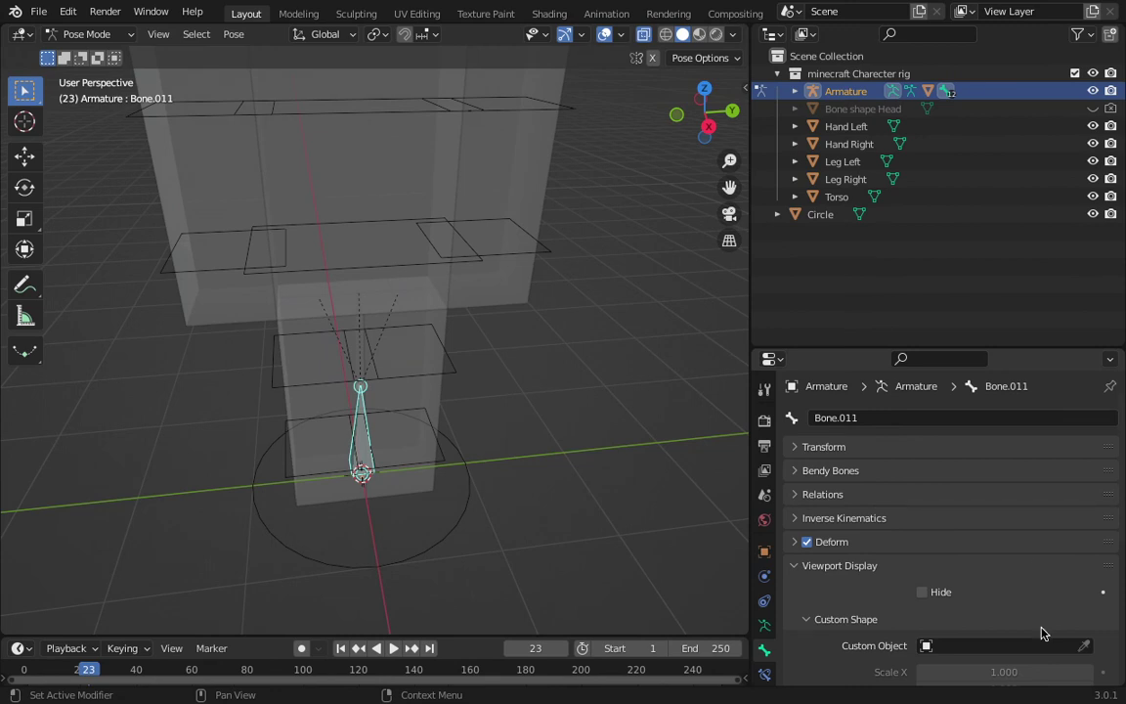
left_click(1017, 645)
left_click(880, 494)
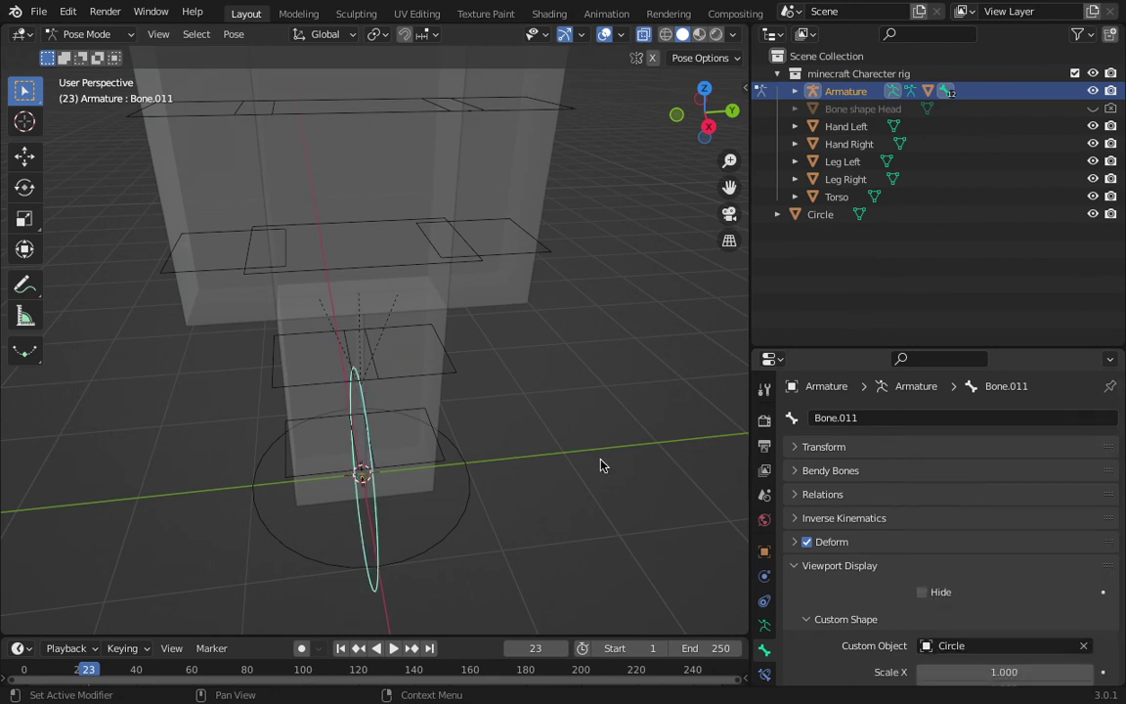
Step: Select the circle in Object Mode and rotate its mesh 90° about the global X axis in Edit Mode
middle_click_drag(602, 466, 515, 546)
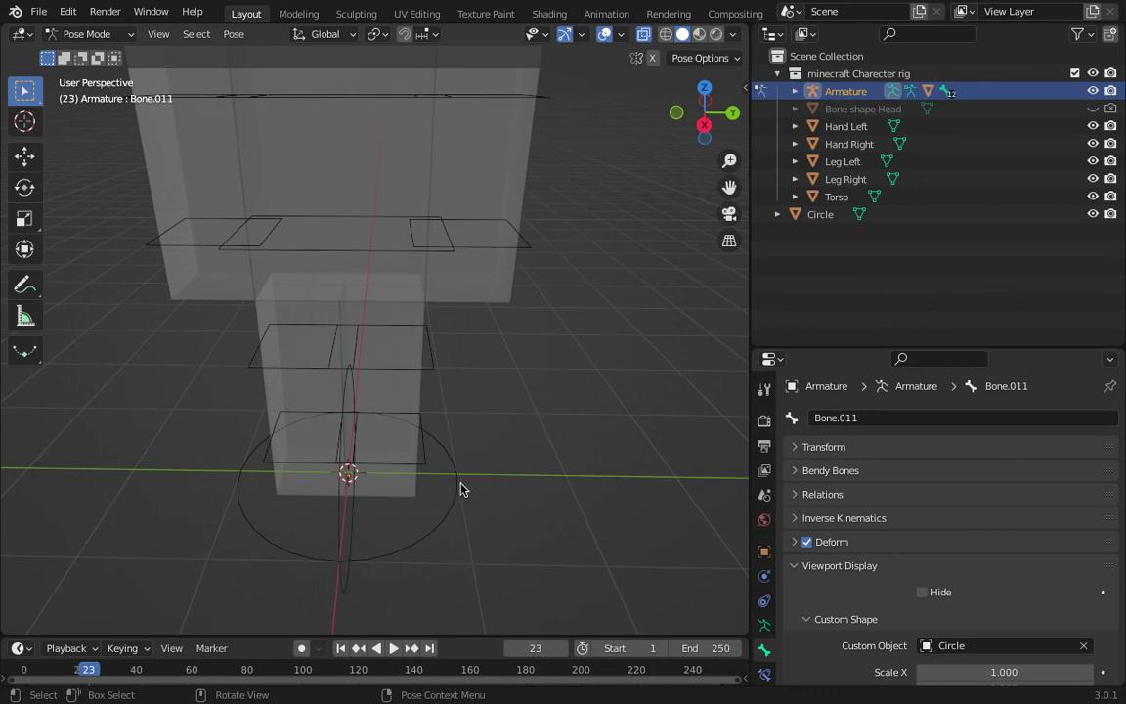
left_click(86, 35)
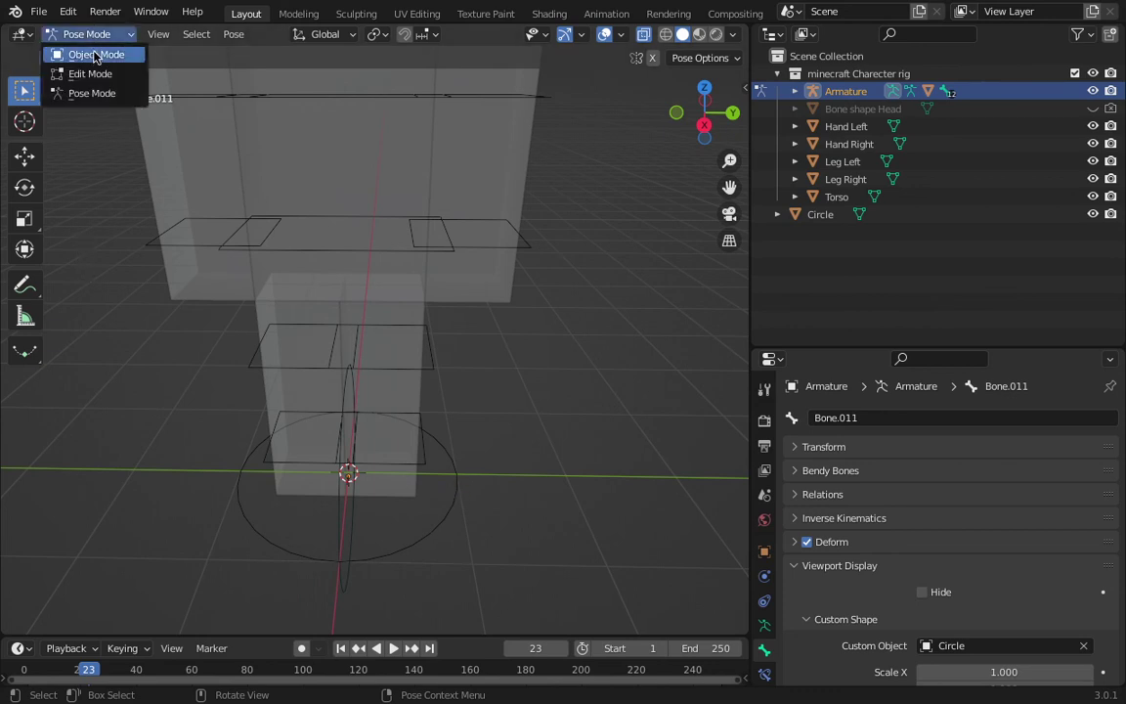
left_click(88, 50)
left_click(443, 463)
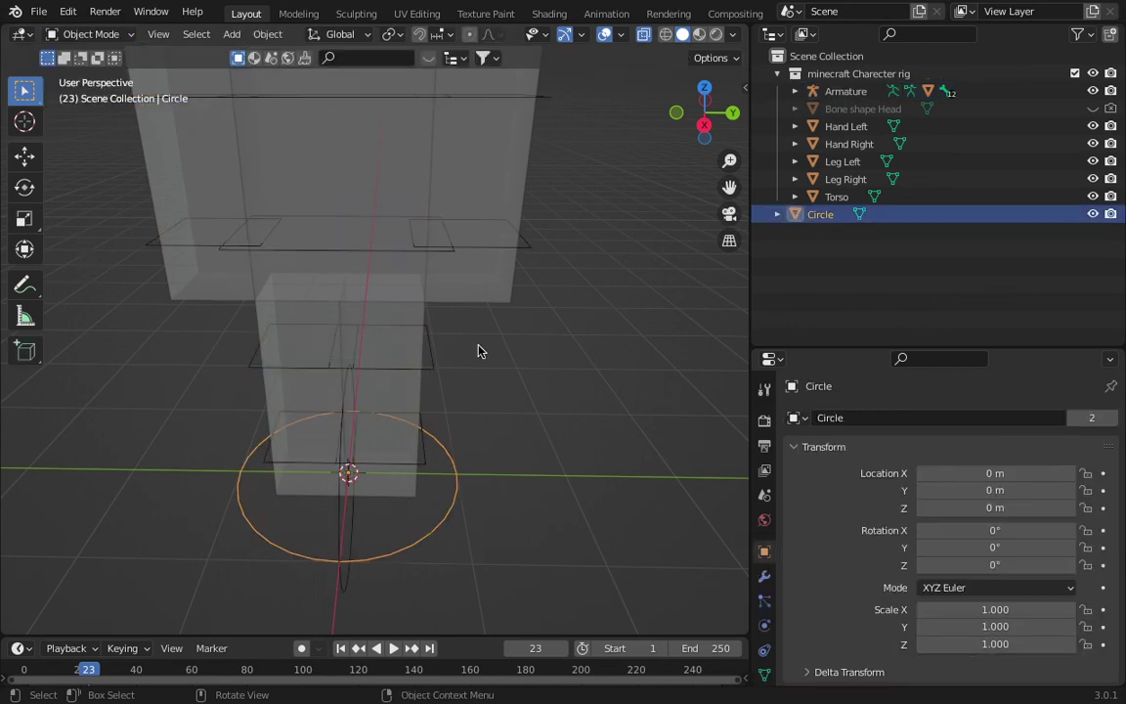
key("r")
key("Escape")
key("Tab")
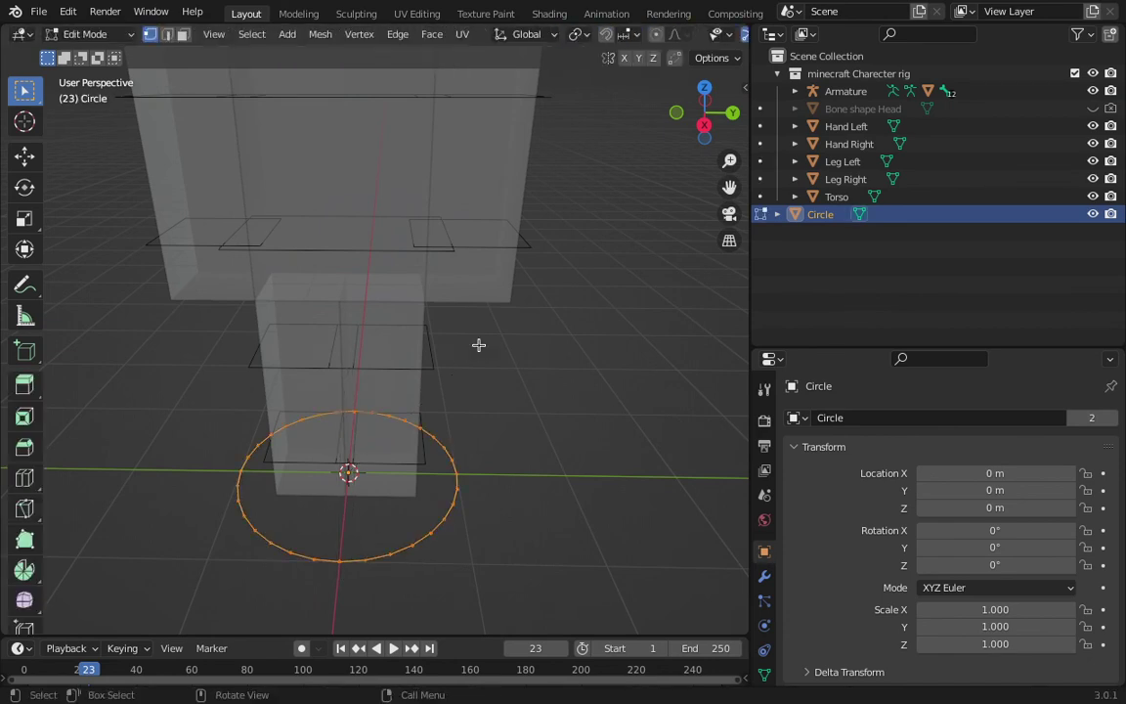
key("r")
key("z")
key("Return")
type("rx90")
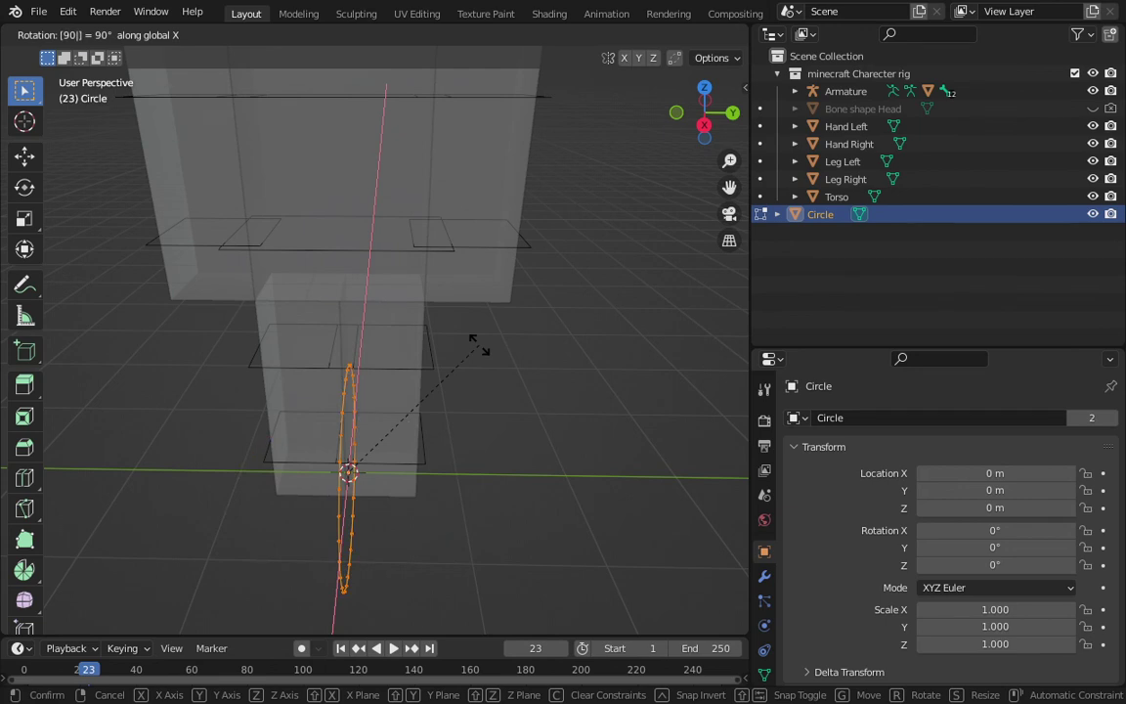
key("Return")
key("g")
key("Escape")
Step: Scale up the circle mesh in Edit Mode so the root bone's ring extends well beyond the feet, and return to Object Mode
middle_click_drag(550, 405, 521, 359)
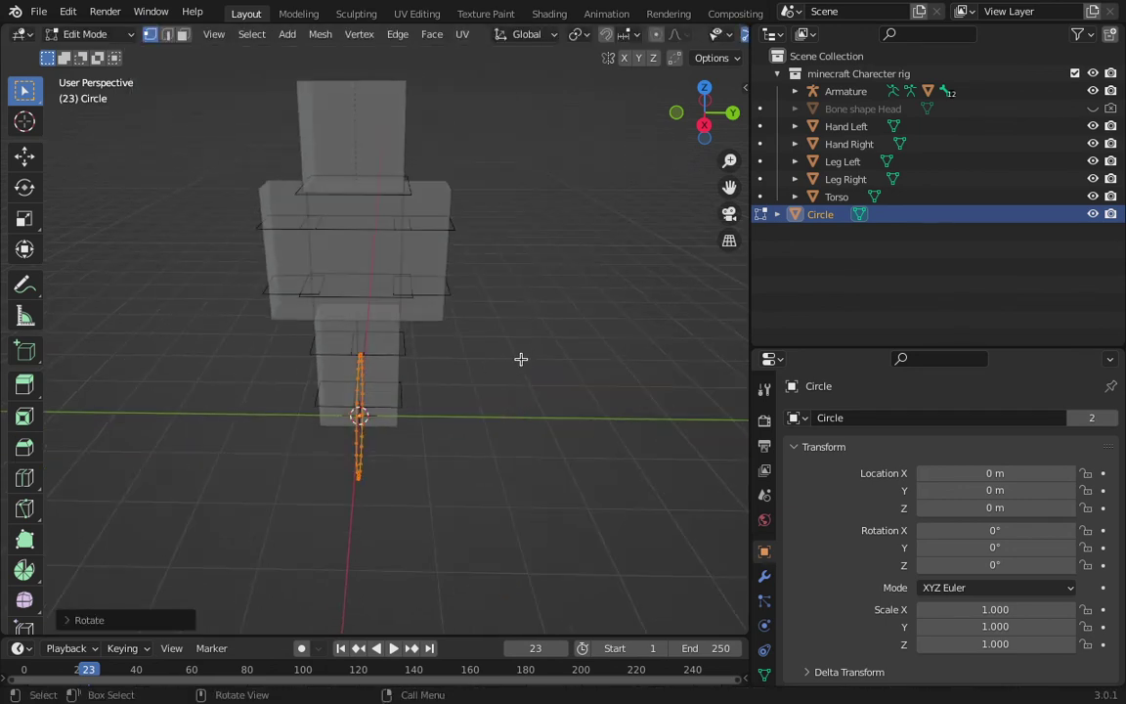
scroll(521, 359, "up", 2)
key("s")
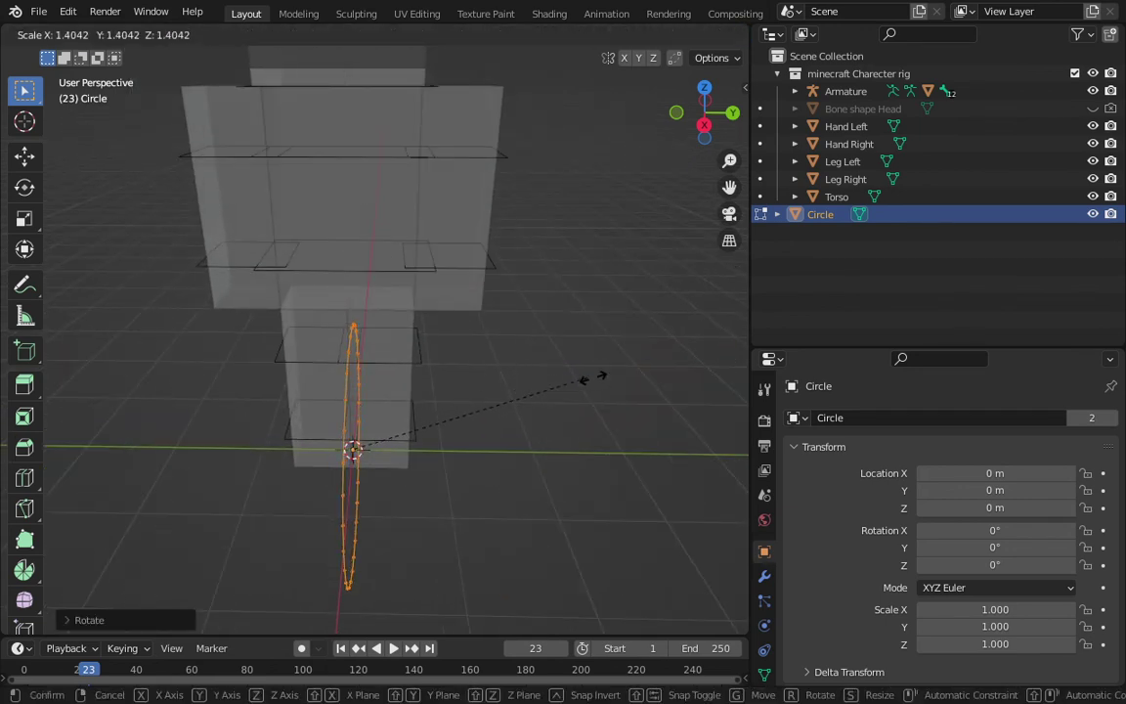
left_click(83, 472)
key("Tab")
scroll(343, 425, "down", 5)
scroll(255, 315, "up", 5)
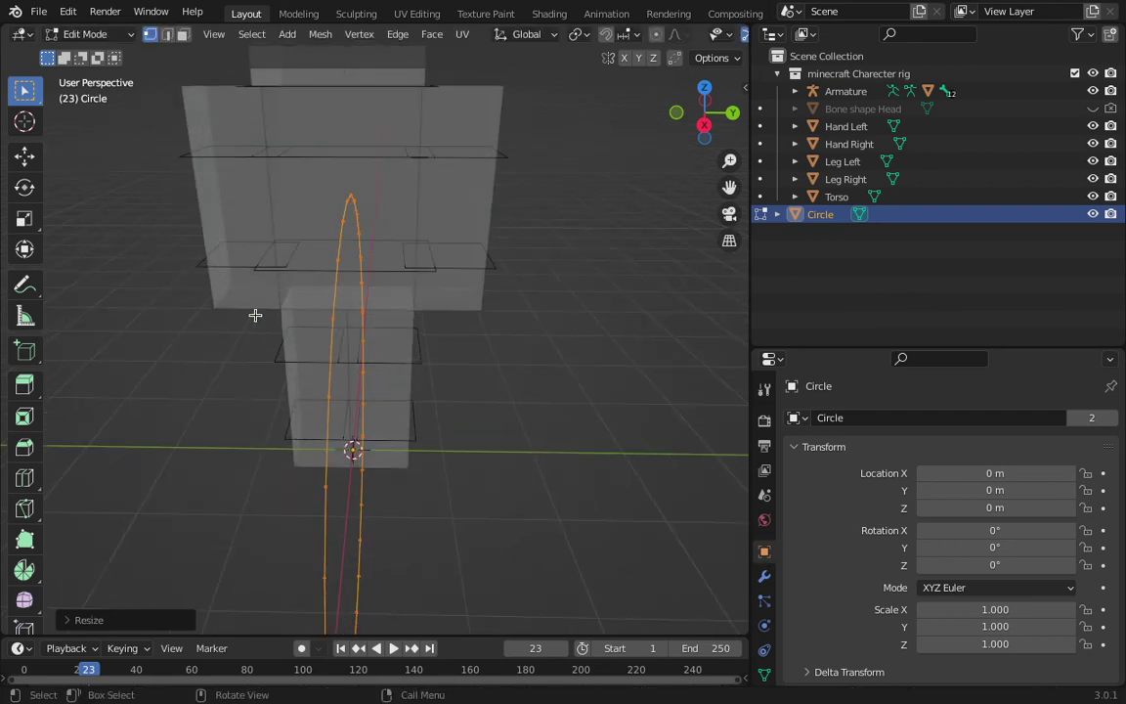
key("Tab")
middle_click_drag(223, 246, 584, 363)
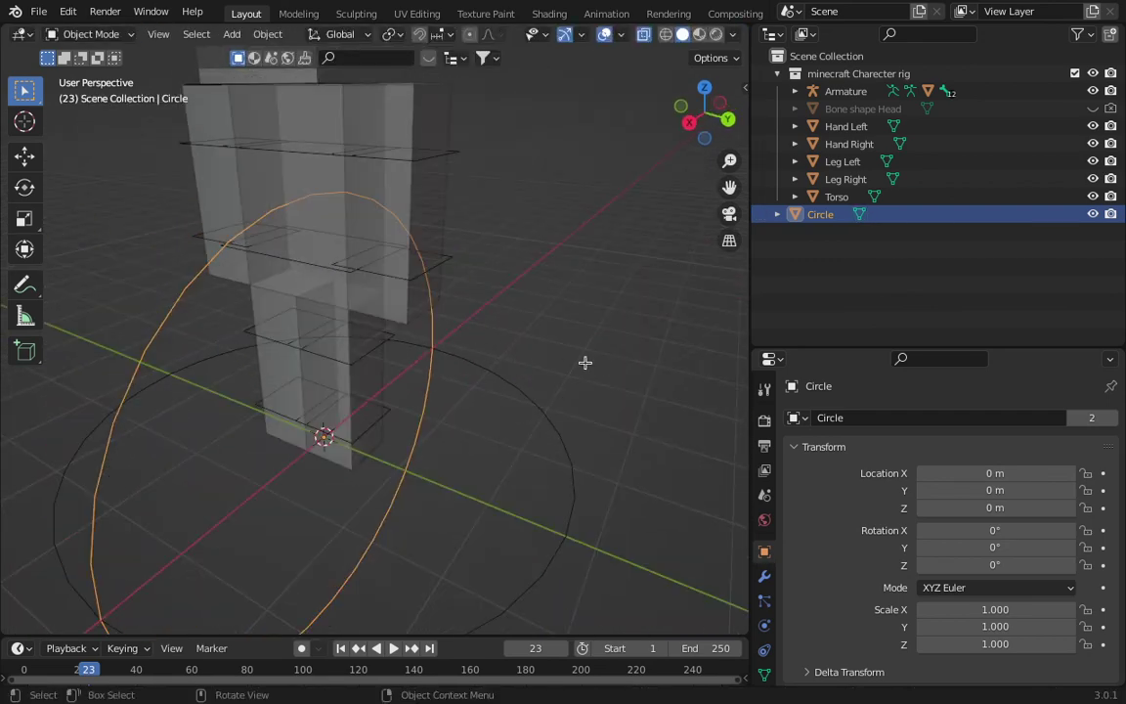
Step: Scale the circle mesh back down in Edit Mode to a moderately wide ring around the feet
key("Tab")
key("s")
left_click(490, 373)
key("Tab")
middle_click_drag(553, 402, 884, 253)
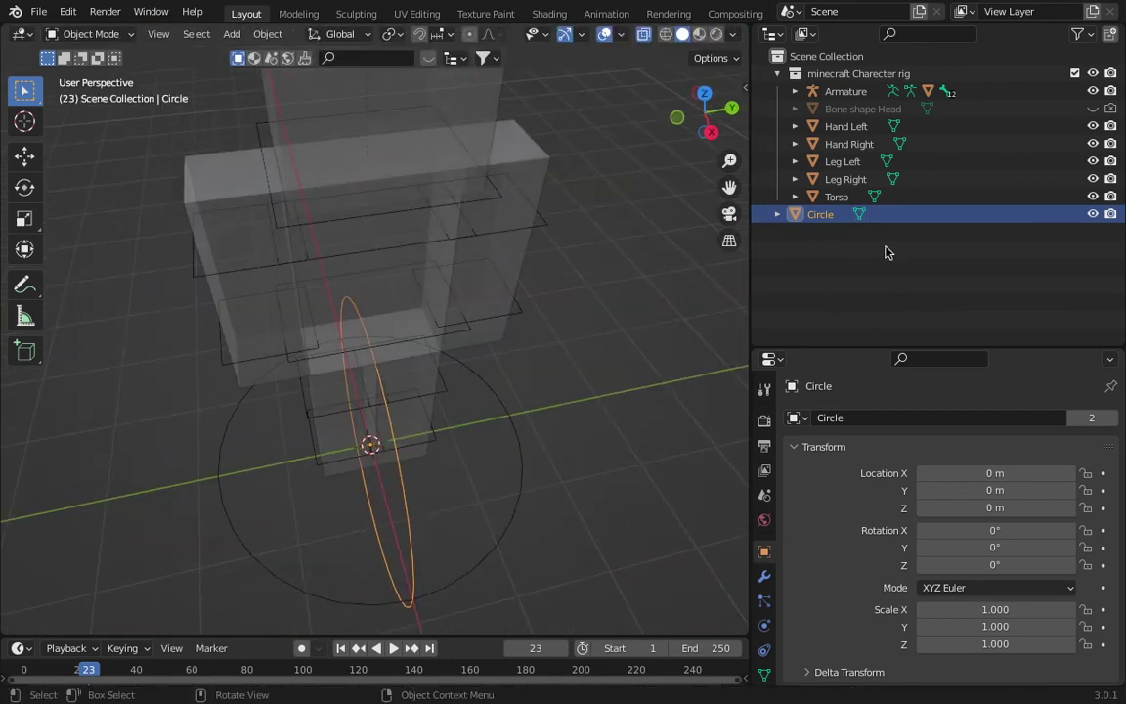
Step: Move the Circle object into the minecraft Charecter rig collection and hide it in the viewport
left_click_drag(901, 216, 911, 147)
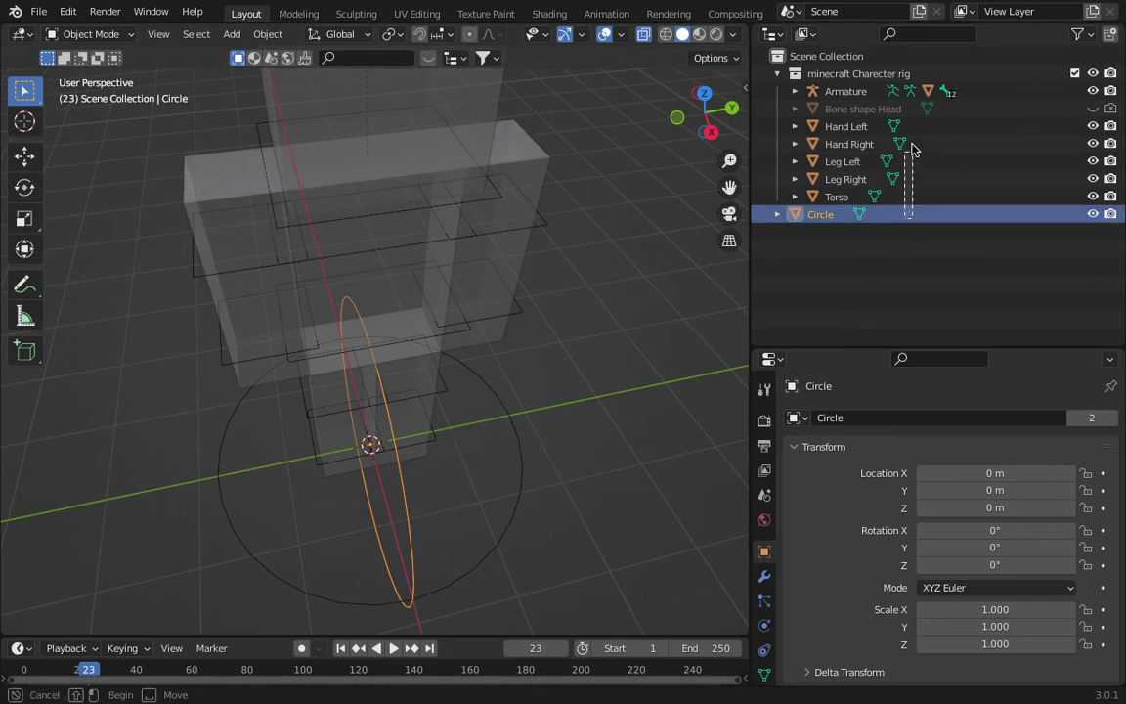
left_click_drag(906, 217, 811, 74)
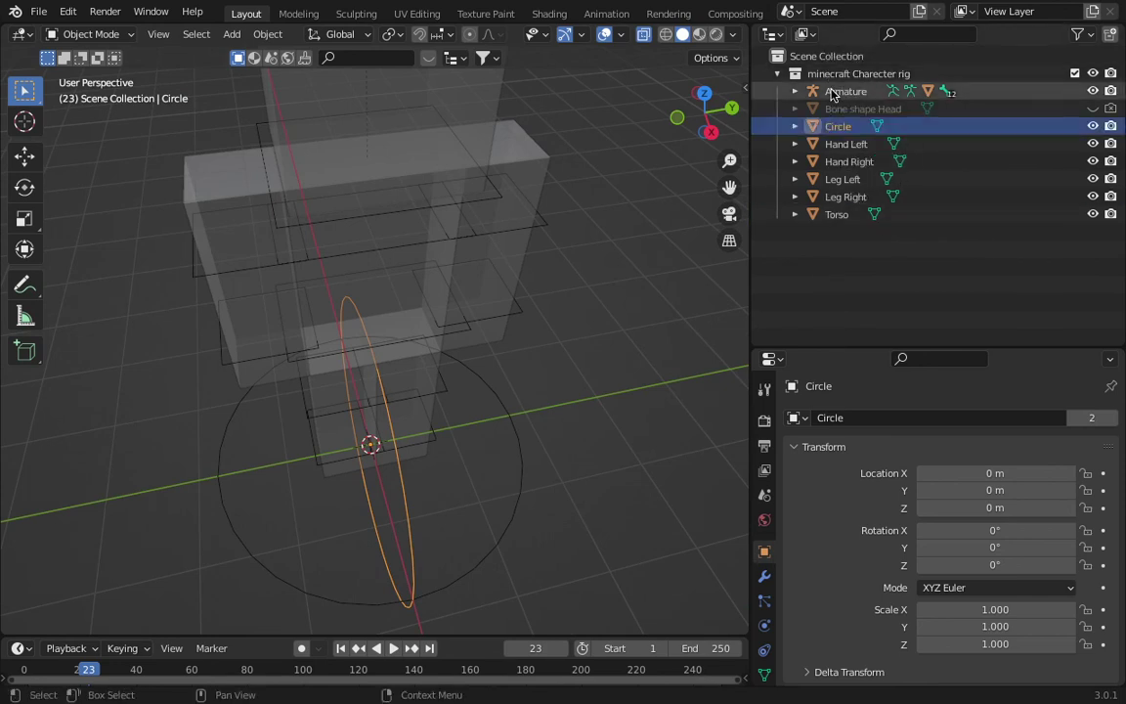
left_click(1093, 128)
scroll(377, 410, "down", 6)
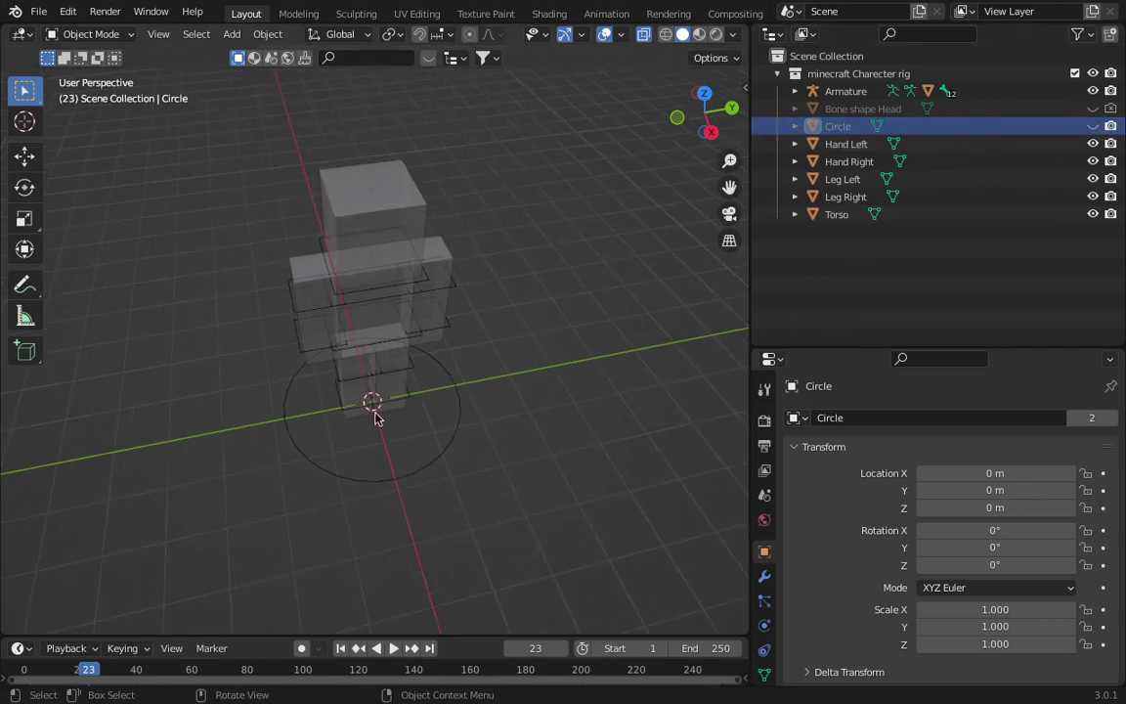
Step: Select the armature and check the root bone's custom shape settings
left_click(444, 378)
mouse_move(445, 379)
middle_mouse_down()
mouse_move(355, 352)
mouse_move(338, 367)
mouse_move(441, 349)
mouse_move(462, 369)
middle_mouse_up()
scroll(364, 362, "up", 4)
scroll(927, 599, "down", 5)
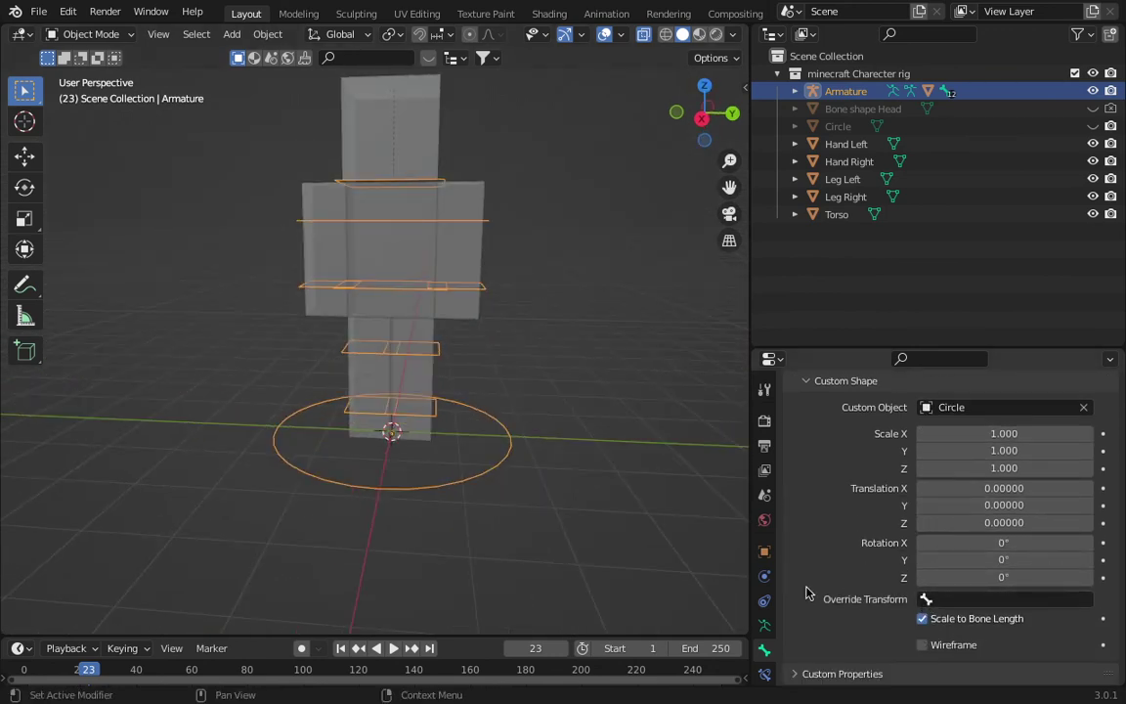
scroll(422, 483, "up", 2)
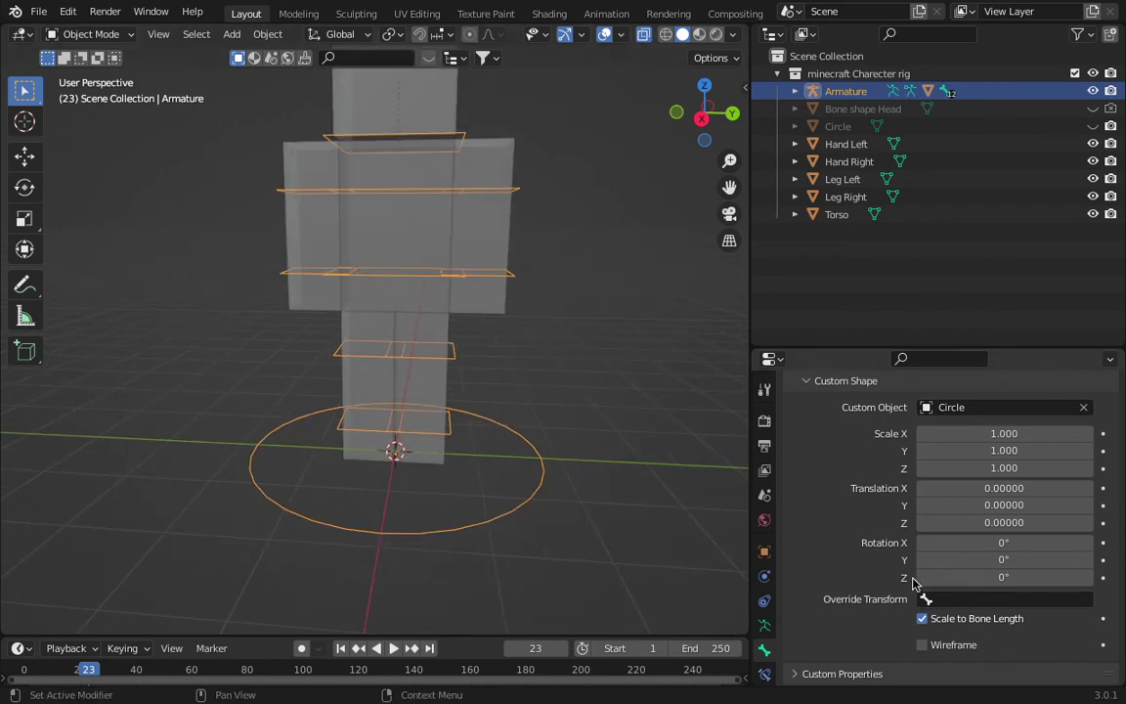
scroll(914, 583, "up", 3)
Step: Try the Stick and B-Bone display types for the armature and restore Octahedral
left_click(764, 626)
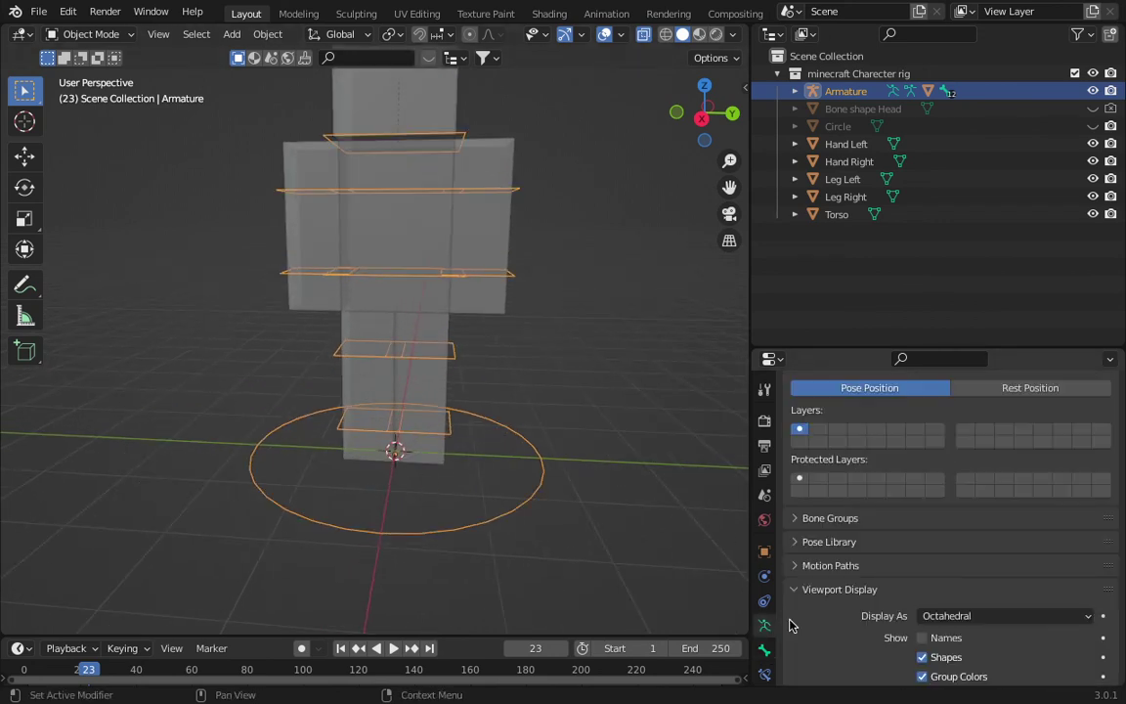
scroll(929, 567, "down", 6)
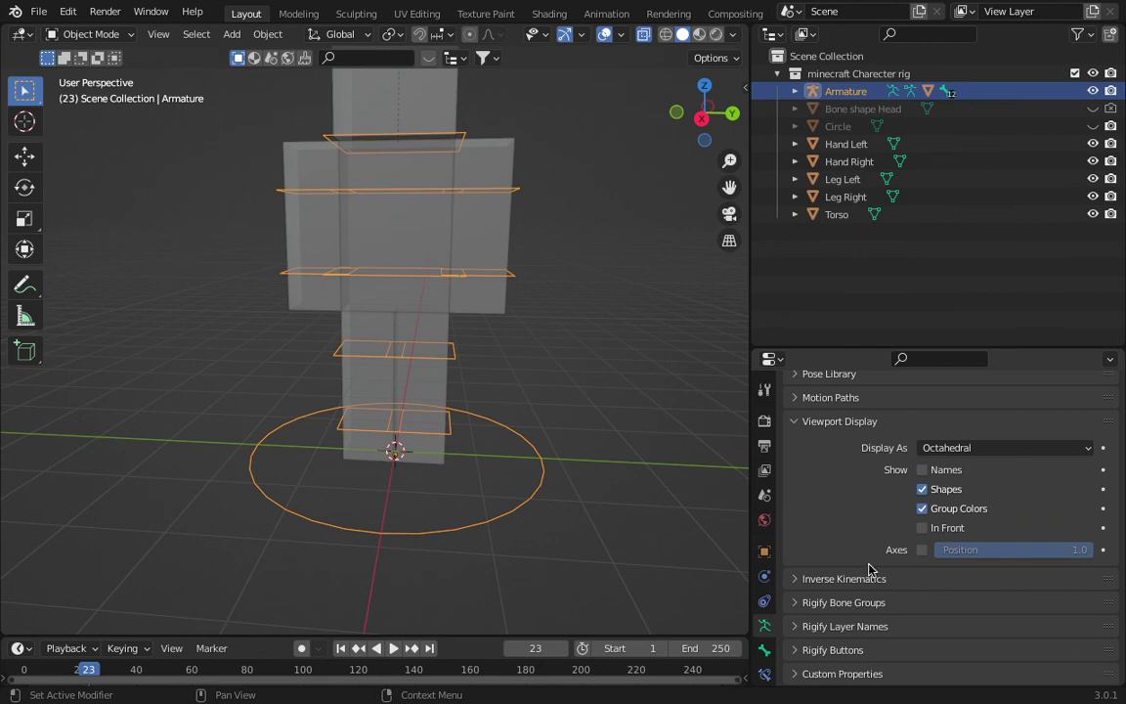
left_click(929, 448)
left_click(939, 488)
left_click(951, 450)
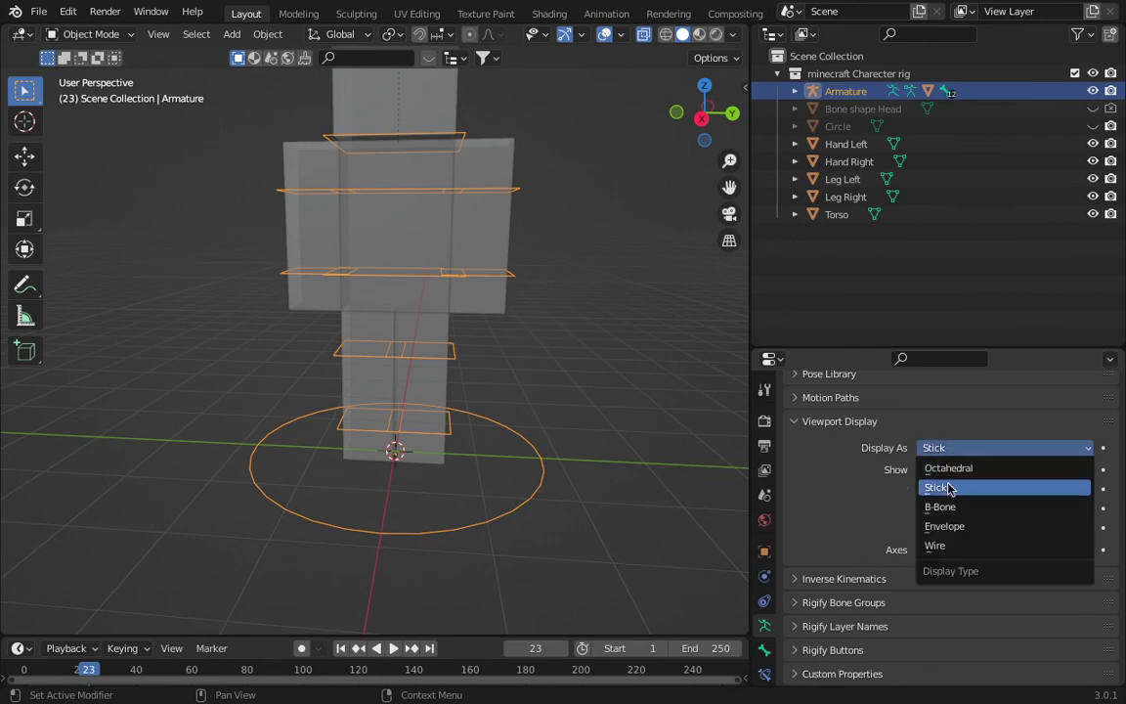
left_click(940, 506)
left_click(953, 449)
left_click(948, 469)
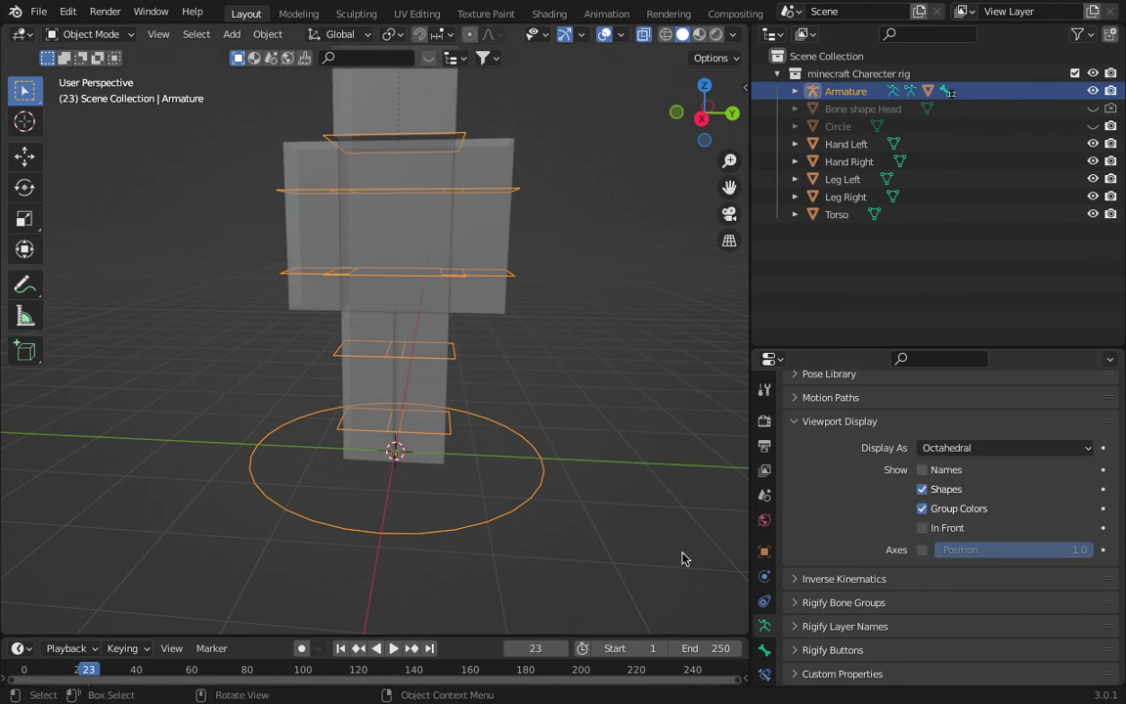
Step: In Pose Mode, select the root bone's ring and toggle its Hide option on and back off
left_click(765, 650)
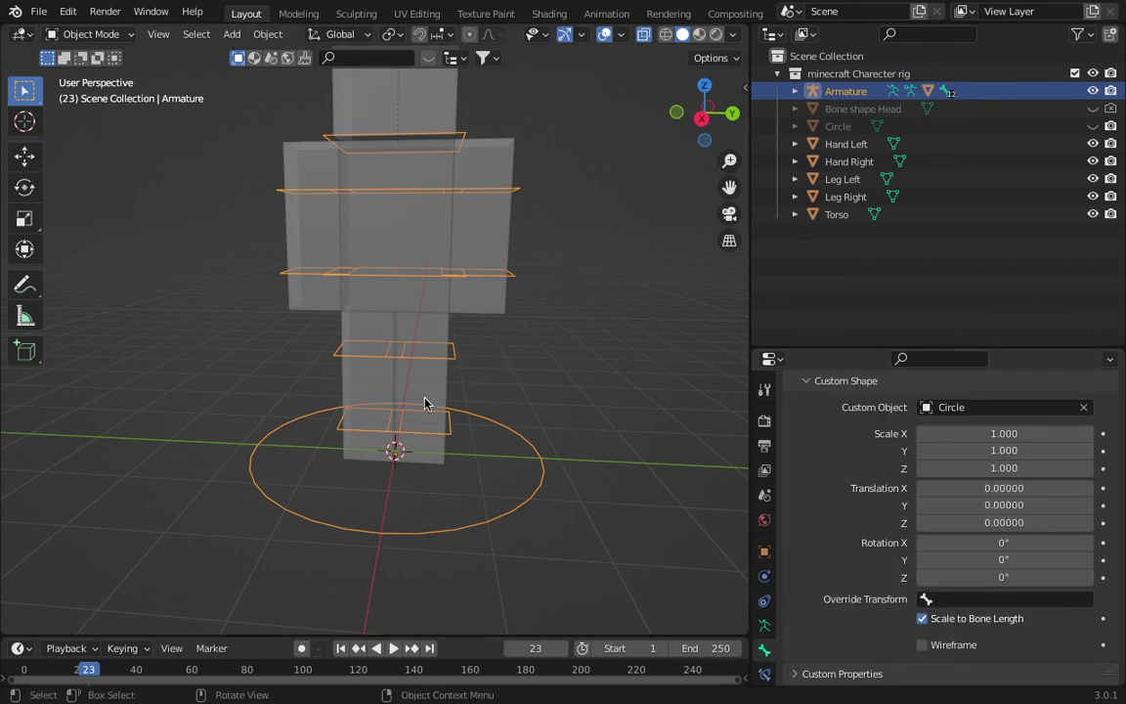
left_click(89, 35)
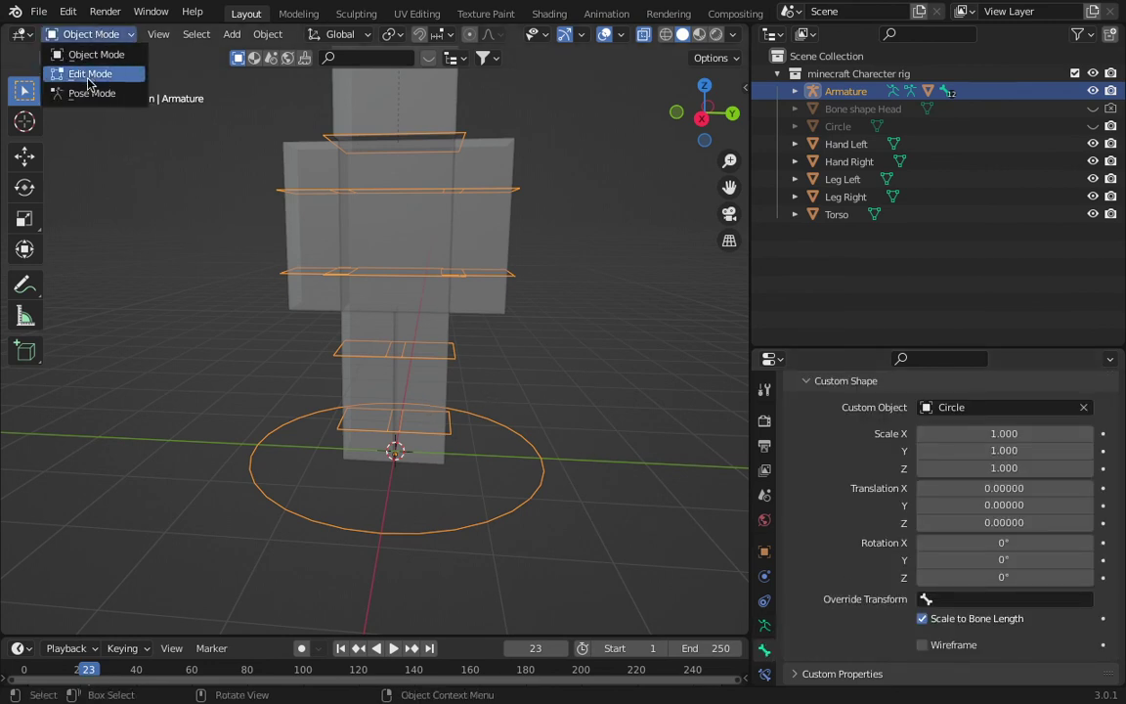
left_click(88, 93)
left_click(518, 442)
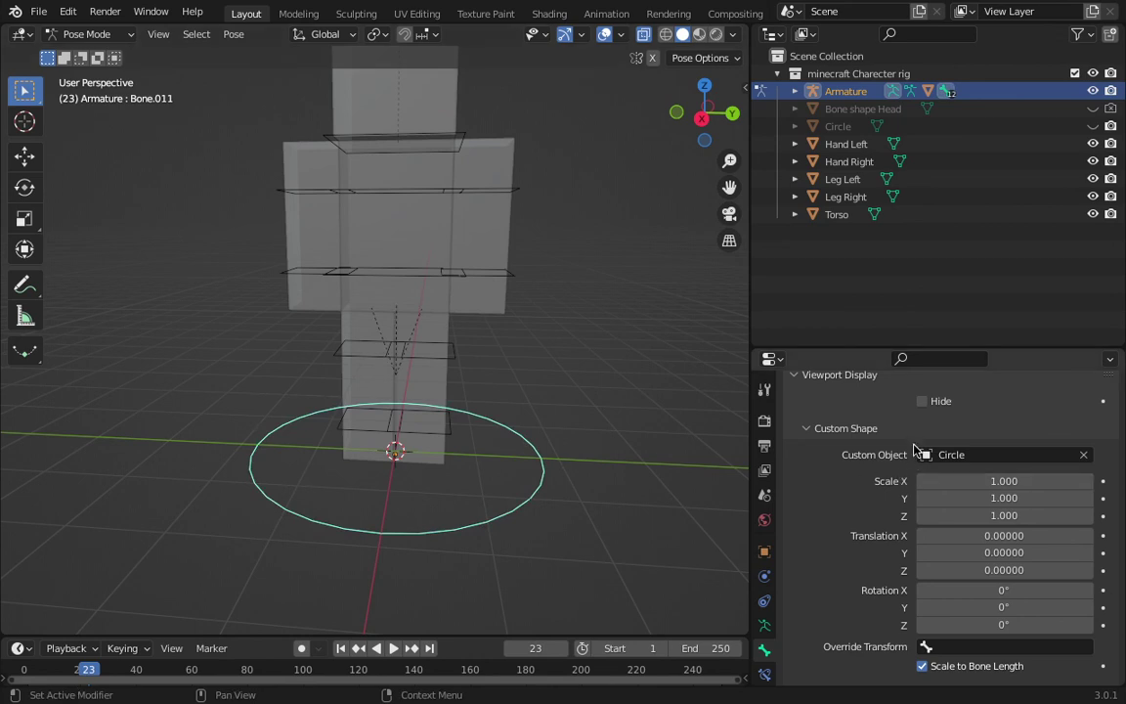
left_click(923, 401)
left_click(923, 401)
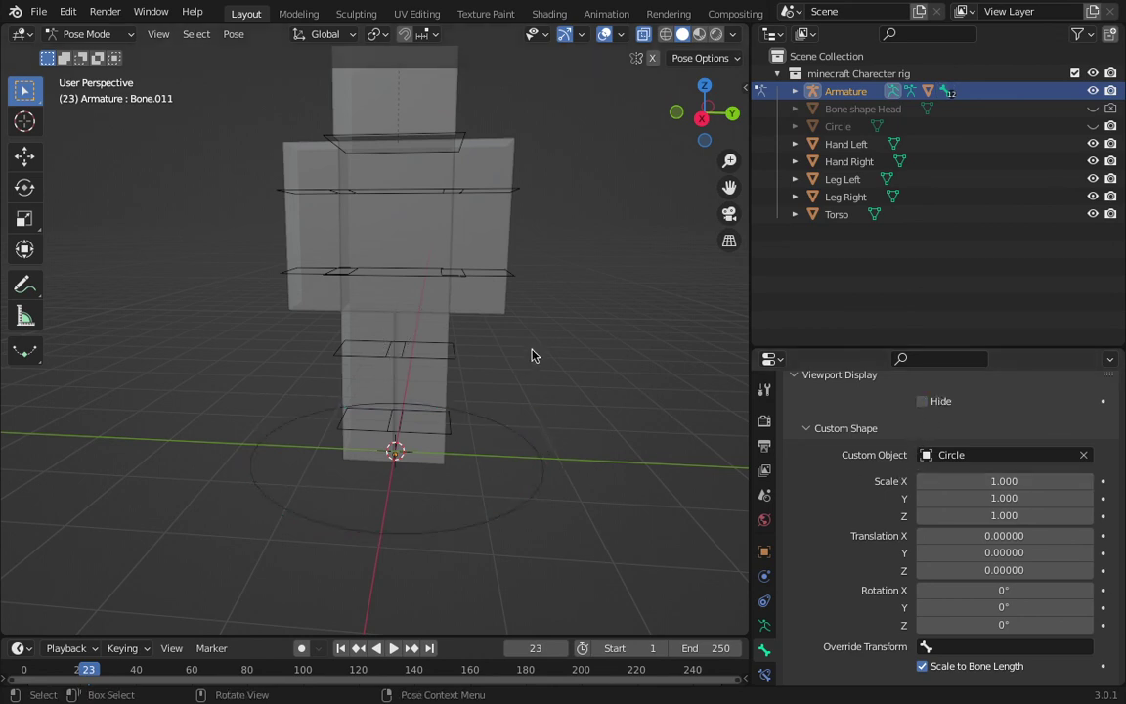
Step: Try Bone.006 as the override transform for the root bone's custom shape and clear it again
middle_click_drag(533, 355, 536, 441)
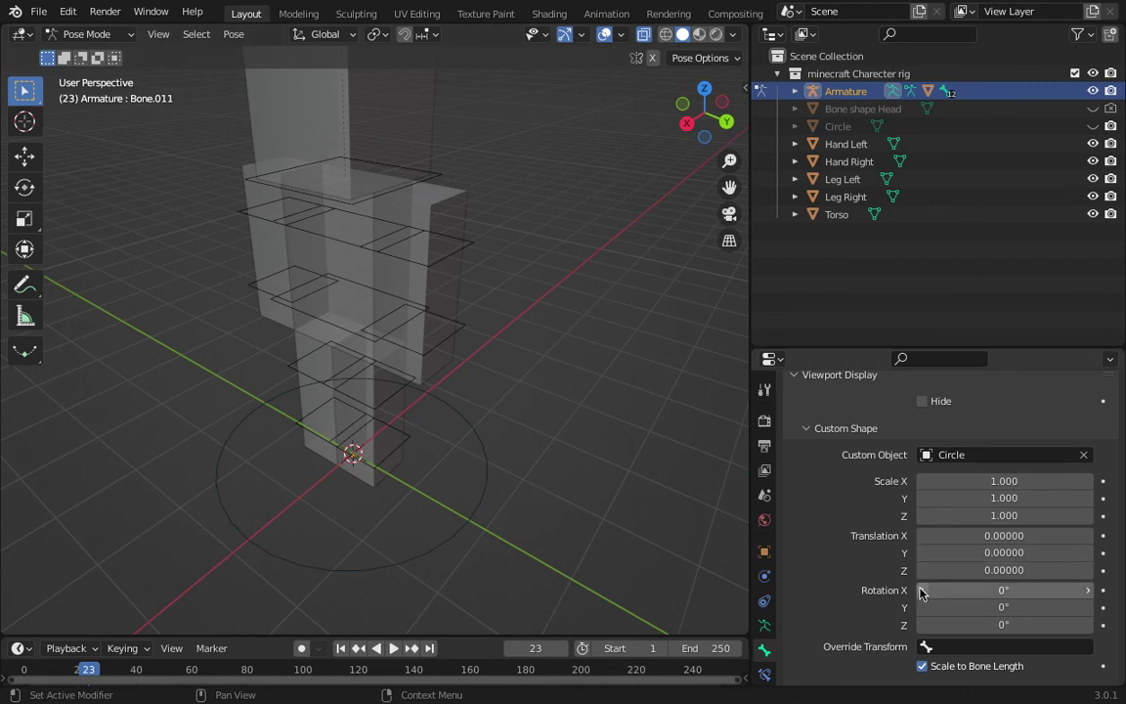
left_click(1017, 647)
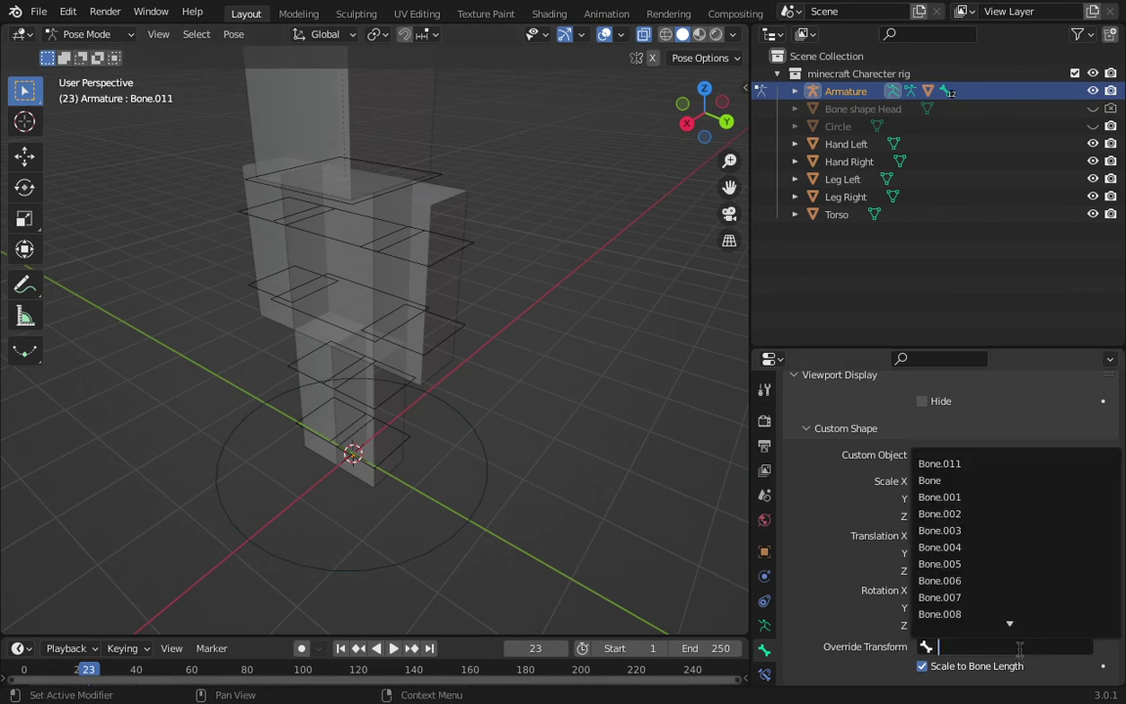
left_click(940, 581)
middle_click_drag(224, 372, 387, 322)
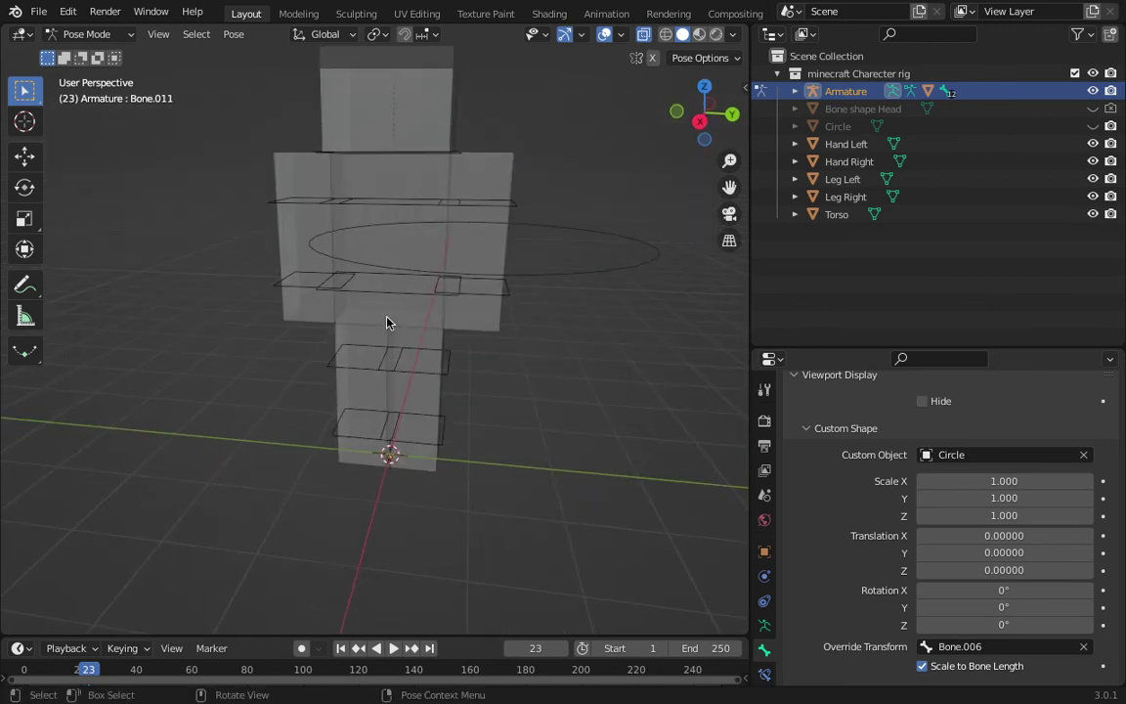
middle_click_drag(525, 322, 522, 242)
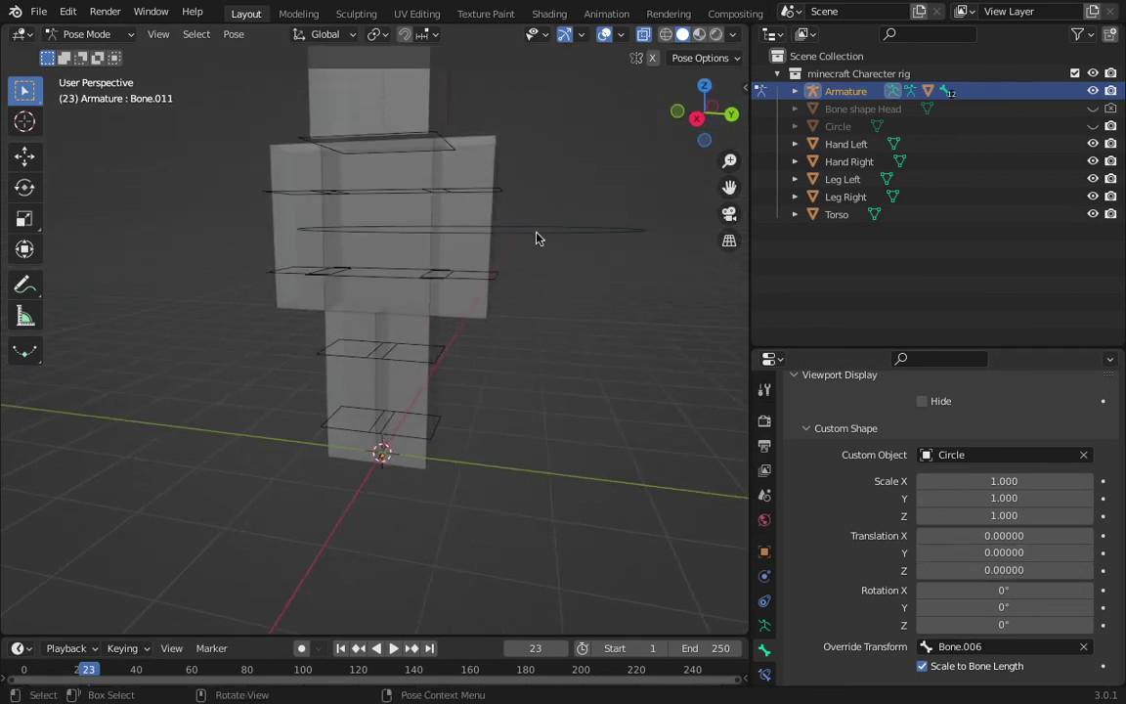
mouse_move(575, 261)
middle_mouse_down()
mouse_move(576, 274)
mouse_move(559, 271)
middle_mouse_up()
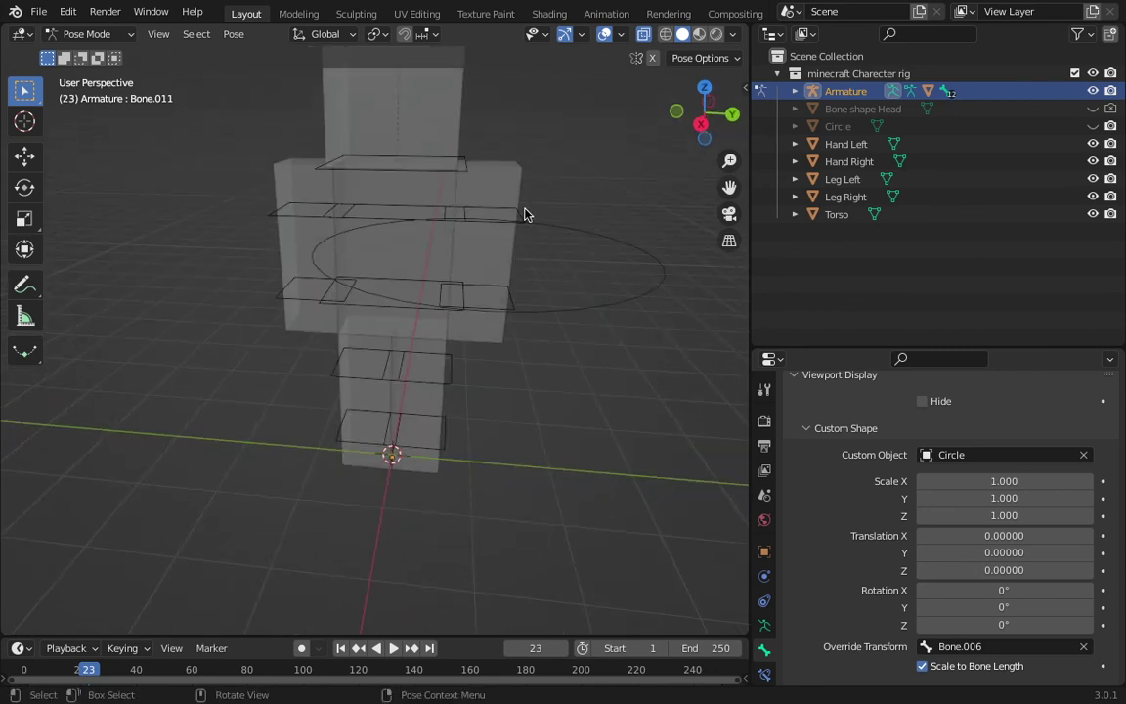
scroll(528, 245, "down", 3)
scroll(533, 313, "up", 3)
middle_click_drag(536, 347, 625, 391)
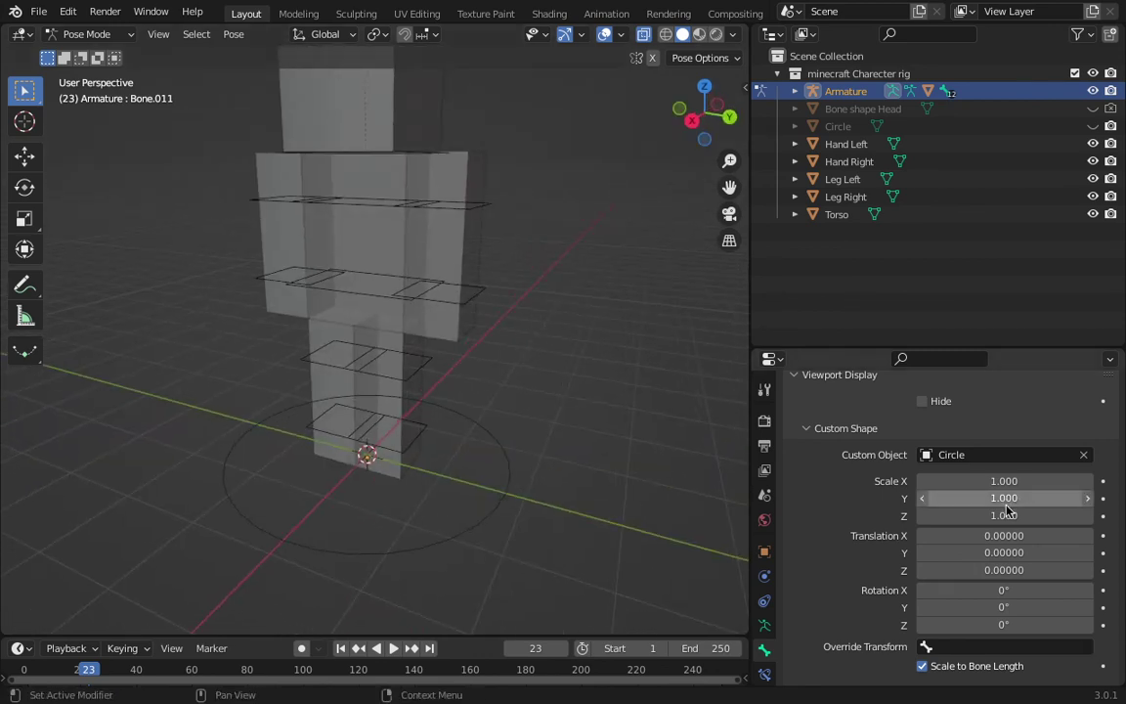
Step: Return the armature from Pose Mode to Object Mode and look over the whole rig
scroll(1007, 508, "up", 5)
middle_click_drag(420, 390, 410, 344)
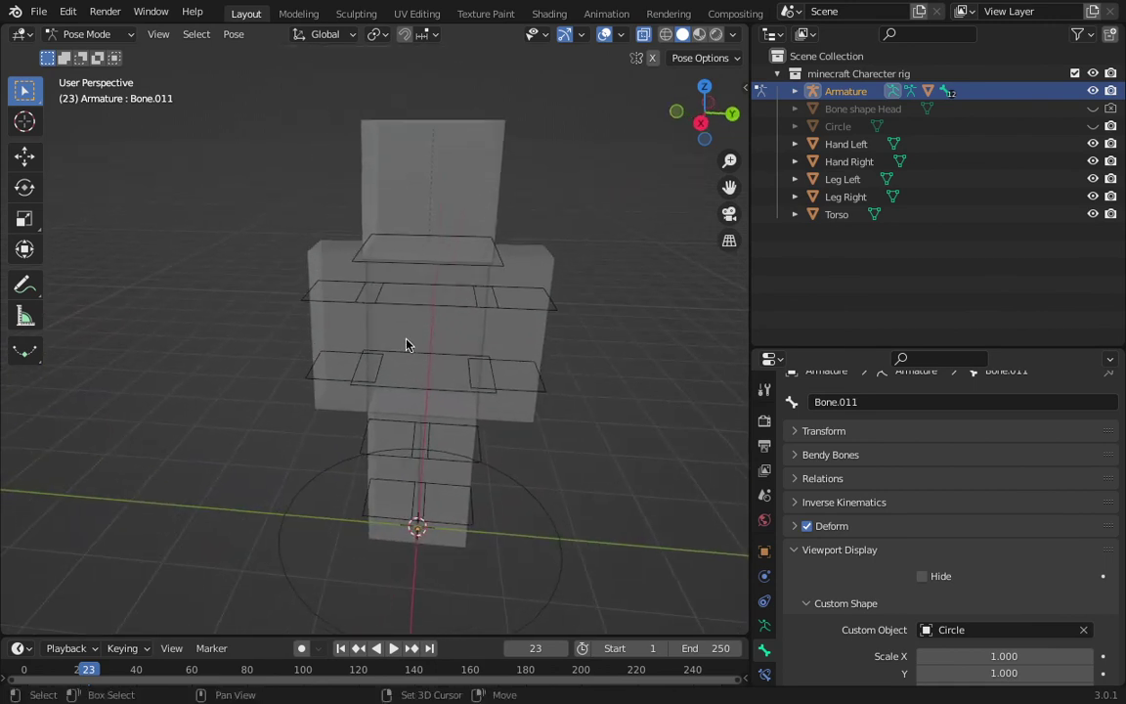
left_click(86, 34)
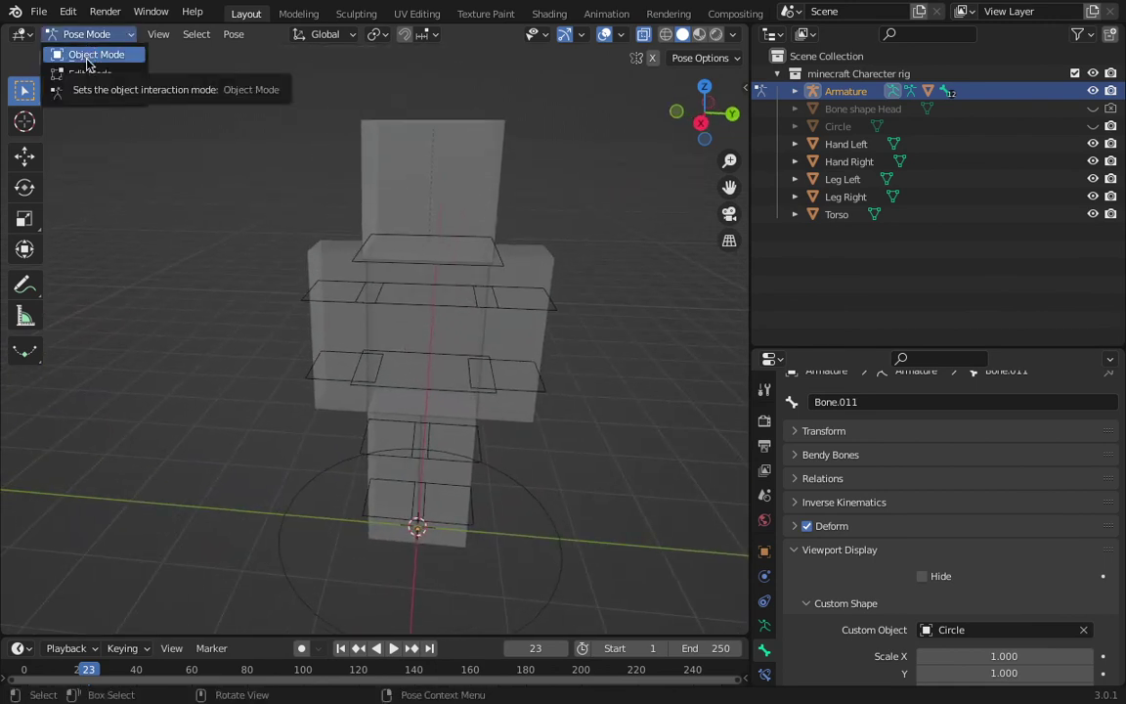
left_click(96, 54)
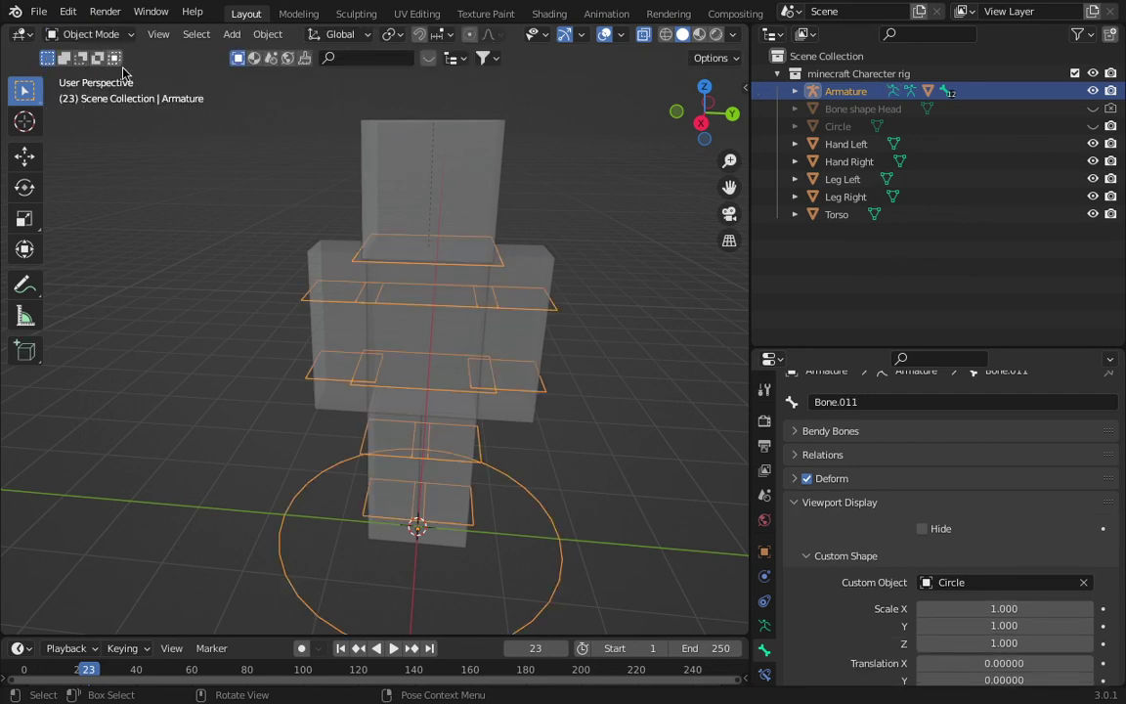
scroll(376, 268, "down", 4)
scroll(376, 268, "up", 4)
middle_click_drag(378, 260, 584, 284)
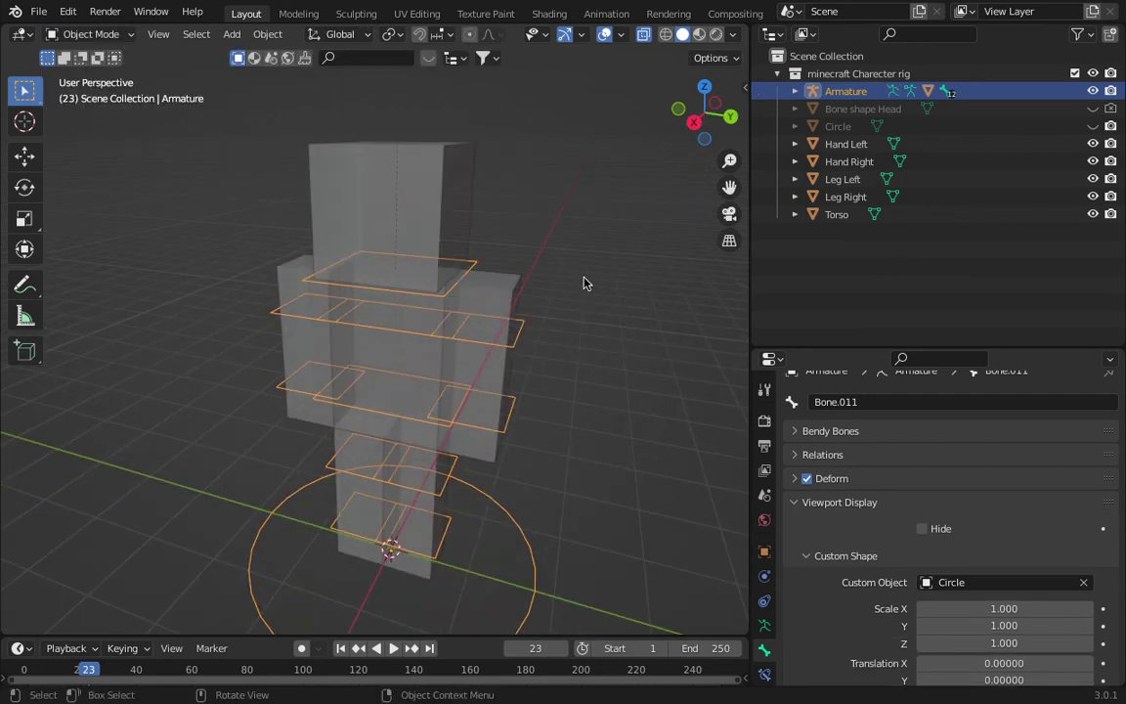
Step: Select the left hand mesh to check it and reselect the armature
left_click(494, 301)
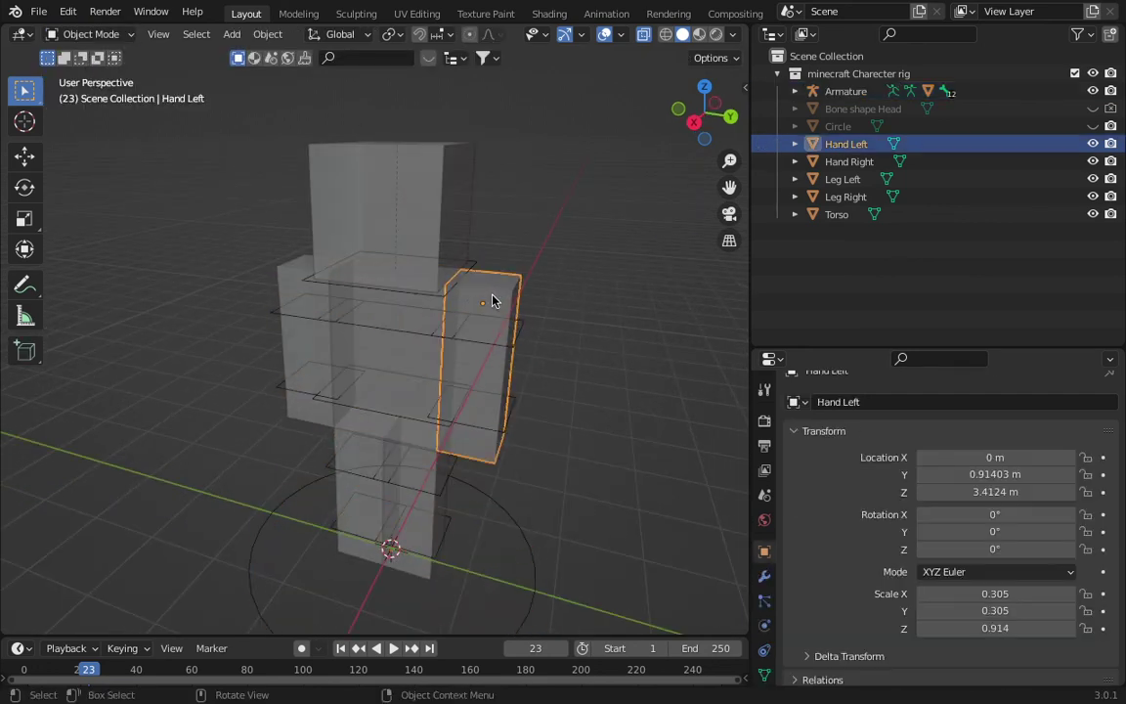
scroll(494, 302, "down", 4)
scroll(494, 302, "up", 4)
left_click(516, 528)
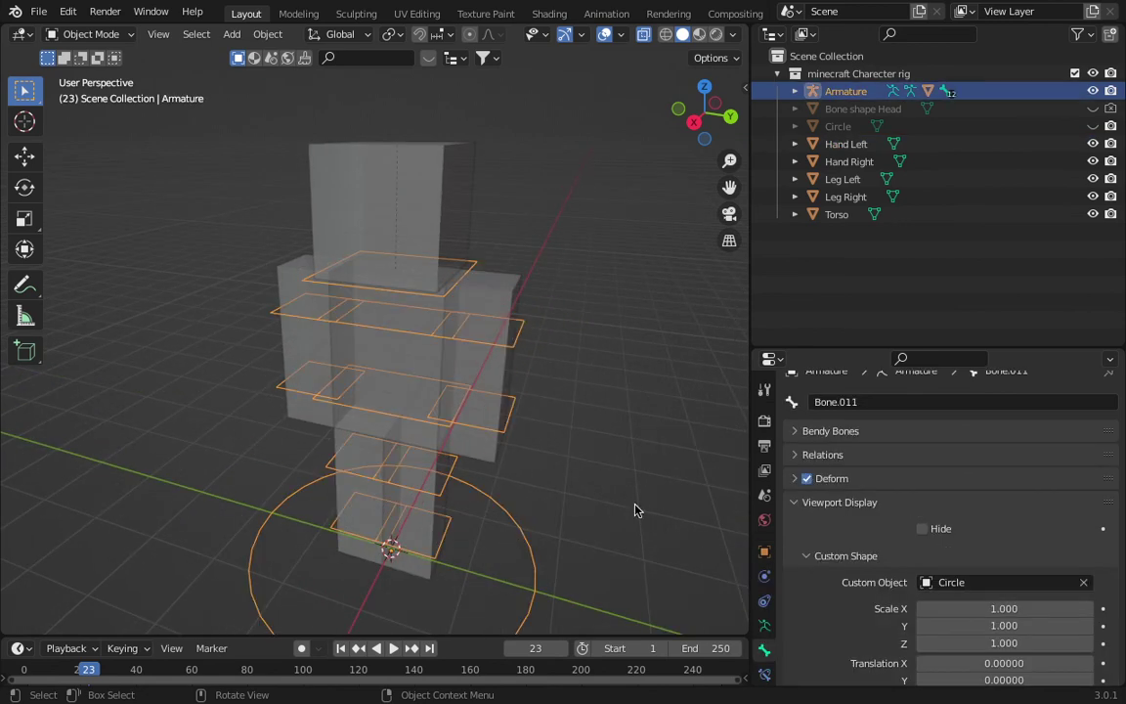